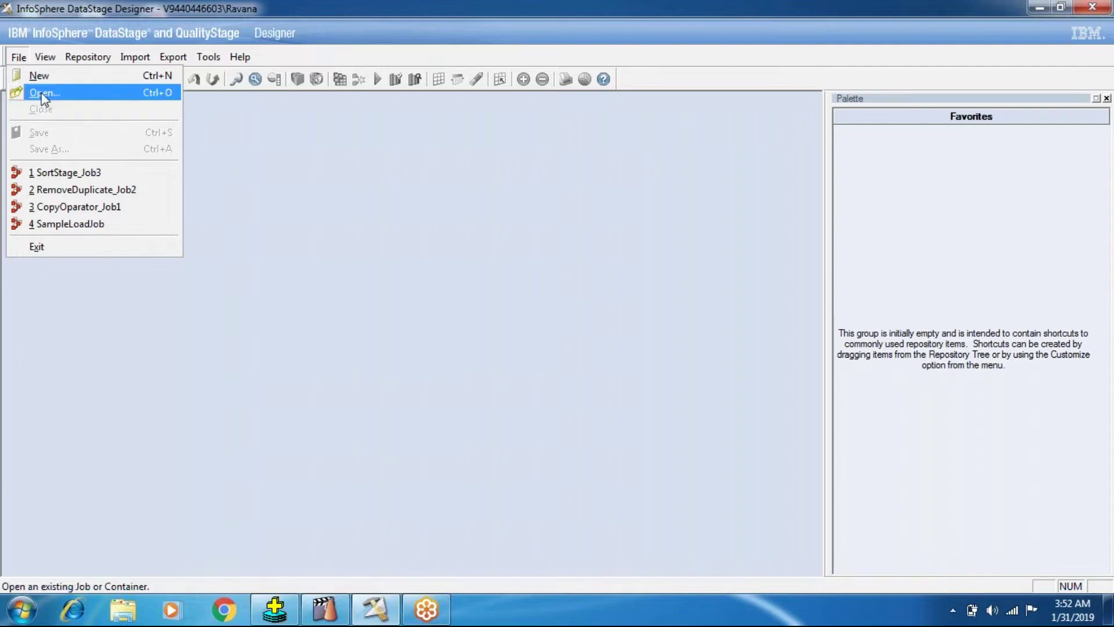
Create a new parallel job and maximize its design canvas
click(42, 81)
click(550, 235)
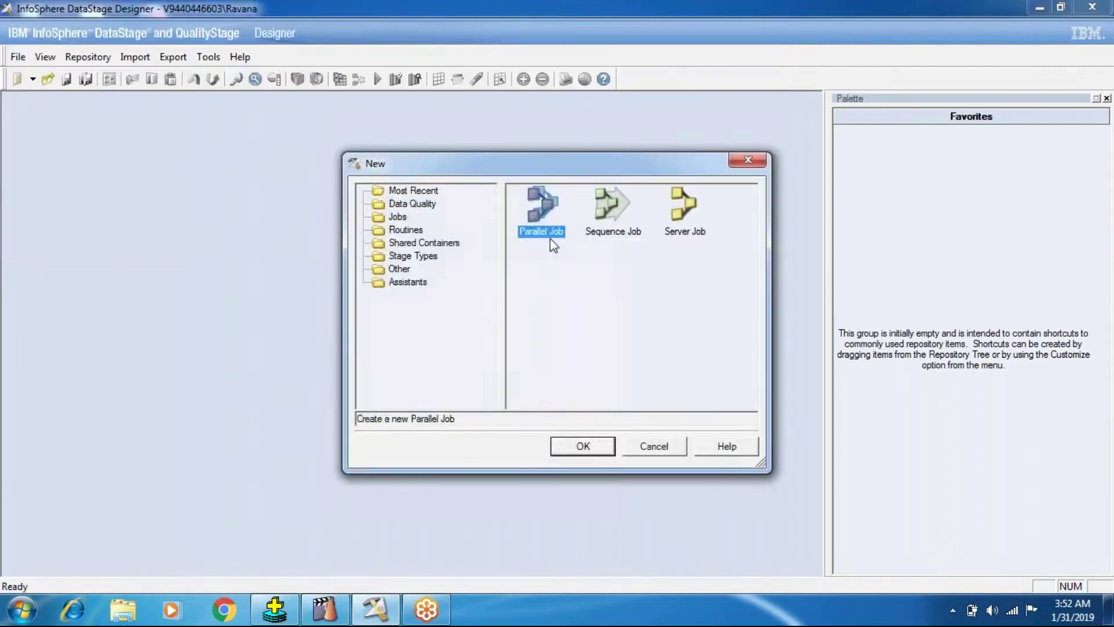
click(607, 453)
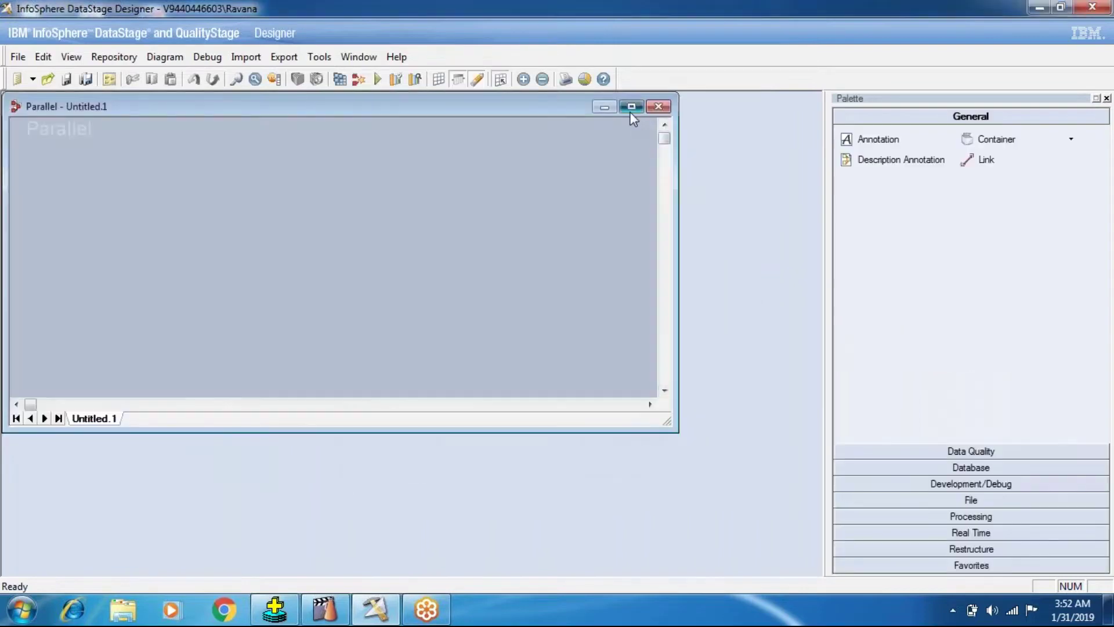
click(631, 107)
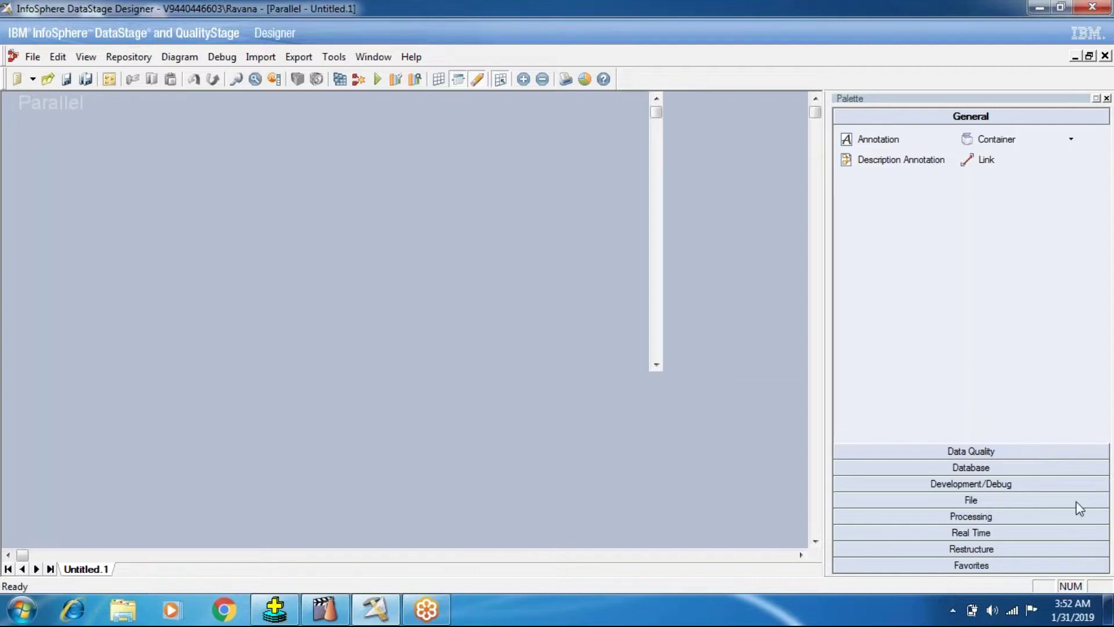
Add an Oracle Connector stage at the canvas's left side and a Filter stage to its right
click(993, 466)
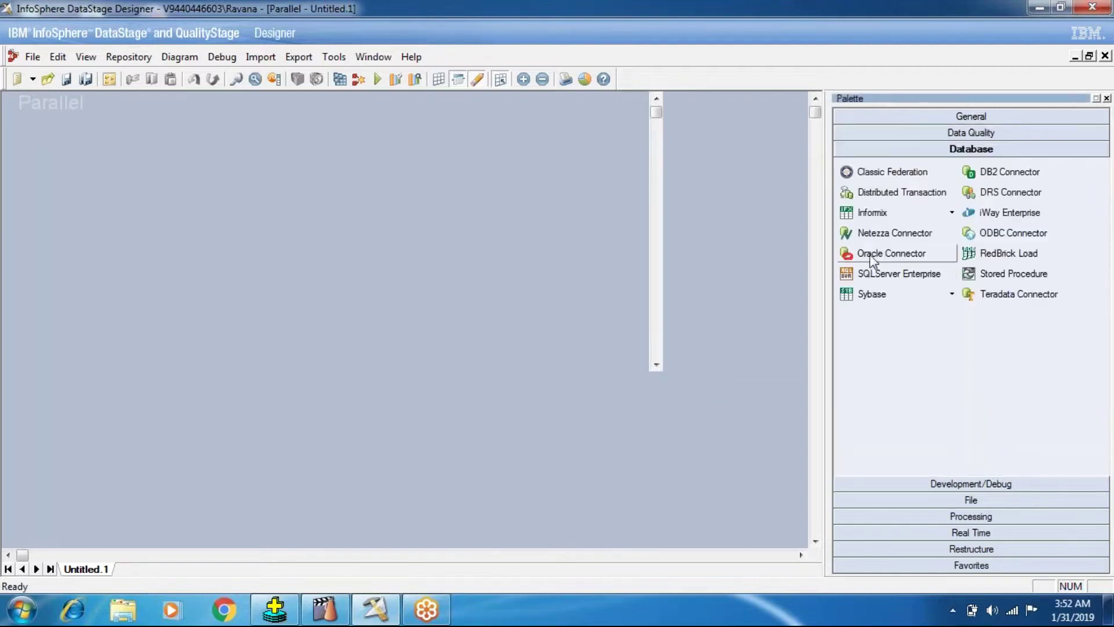
click(888, 253)
click(69, 264)
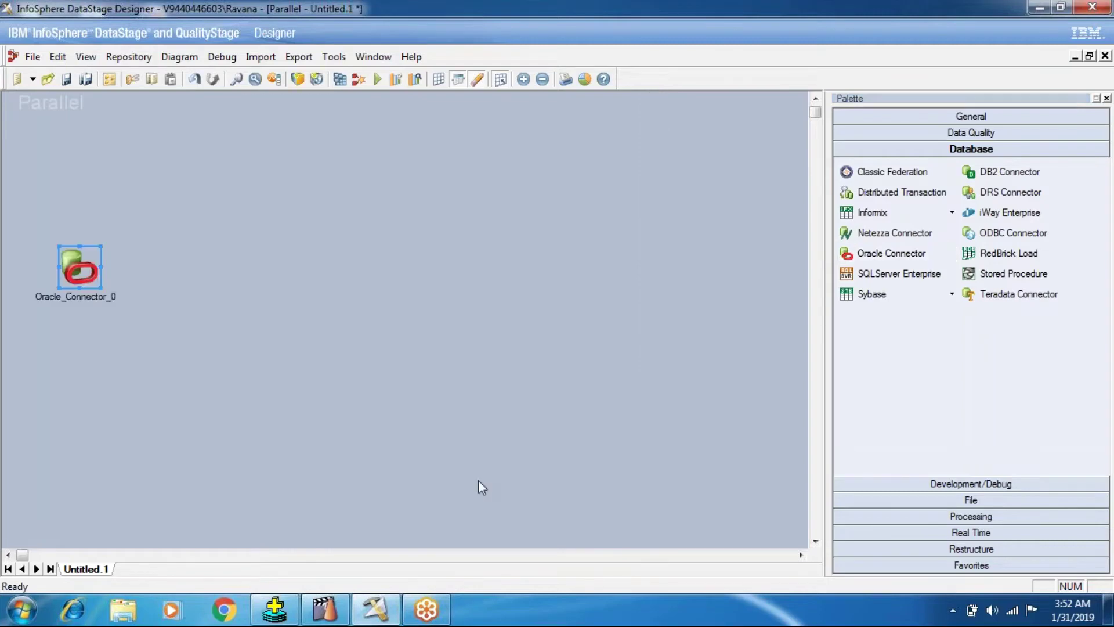
click(1015, 517)
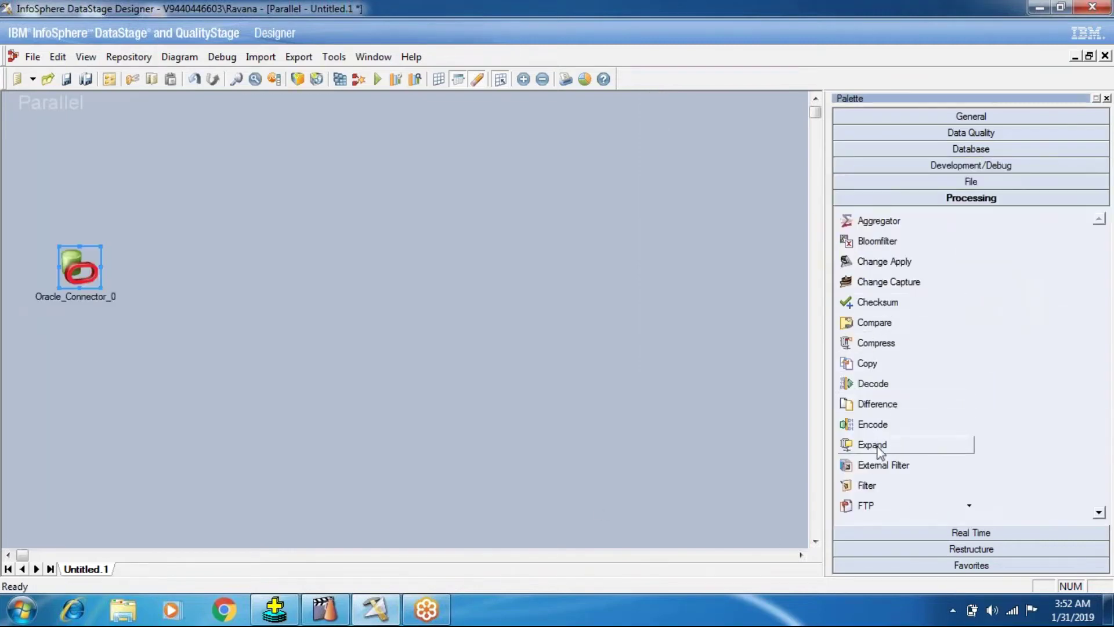
click(870, 487)
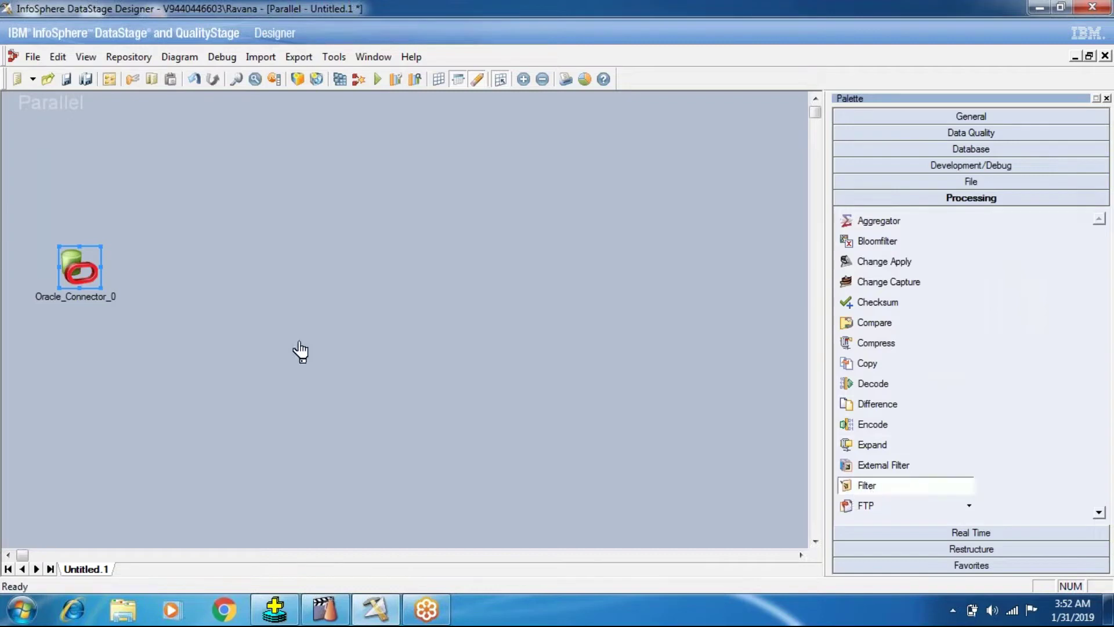
click(275, 262)
Add a Data Set stage to the right of the Filter and link the Oracle Connector through the Filter to it
click(909, 183)
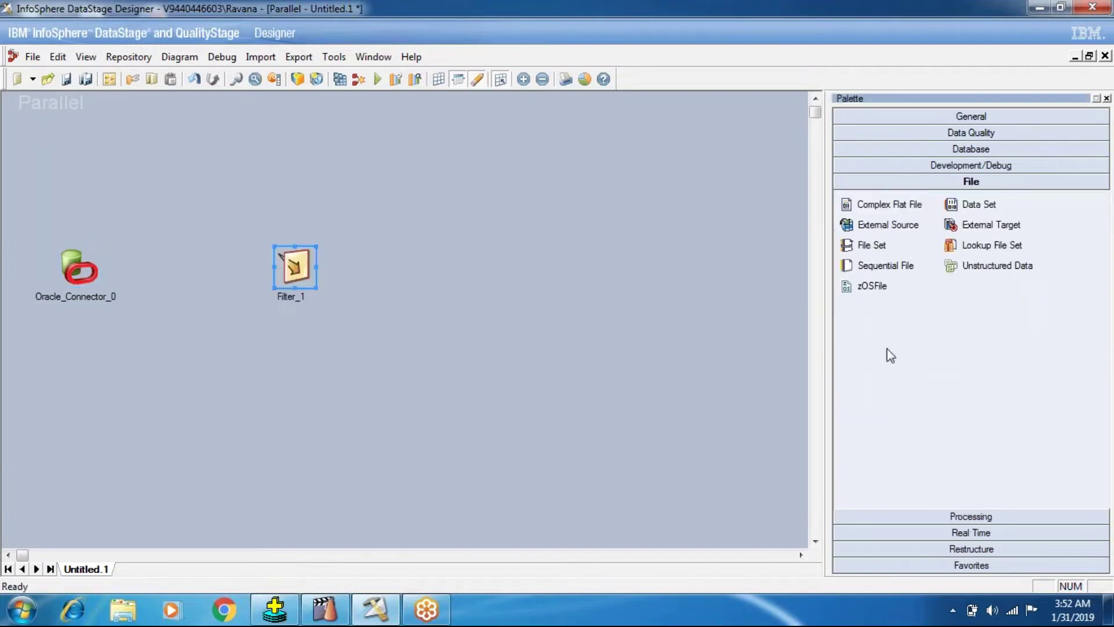
click(979, 204)
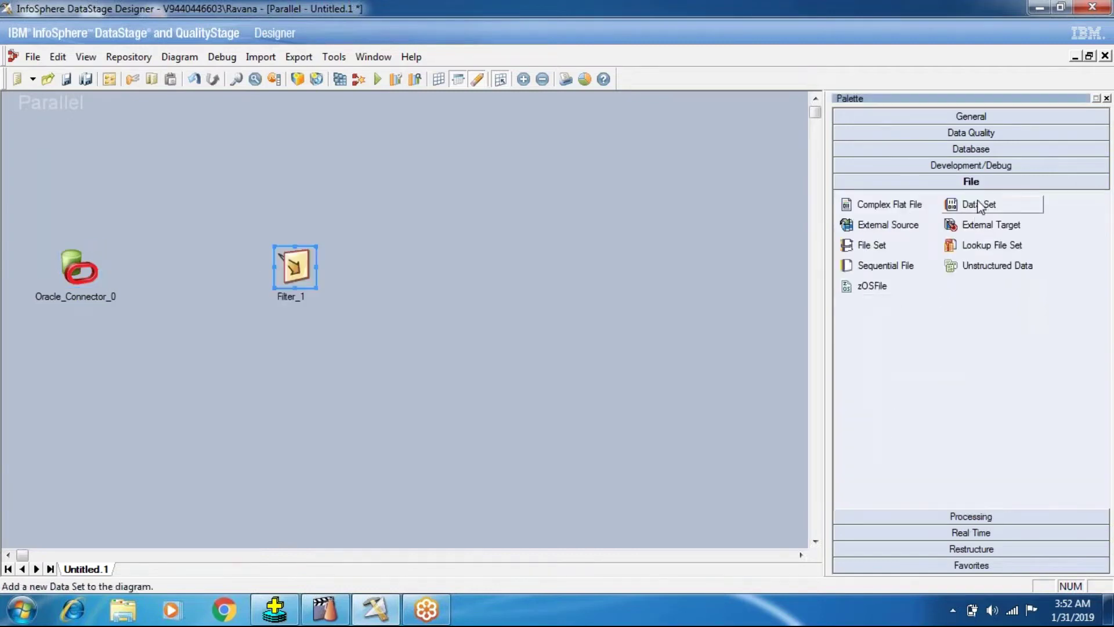
click(473, 260)
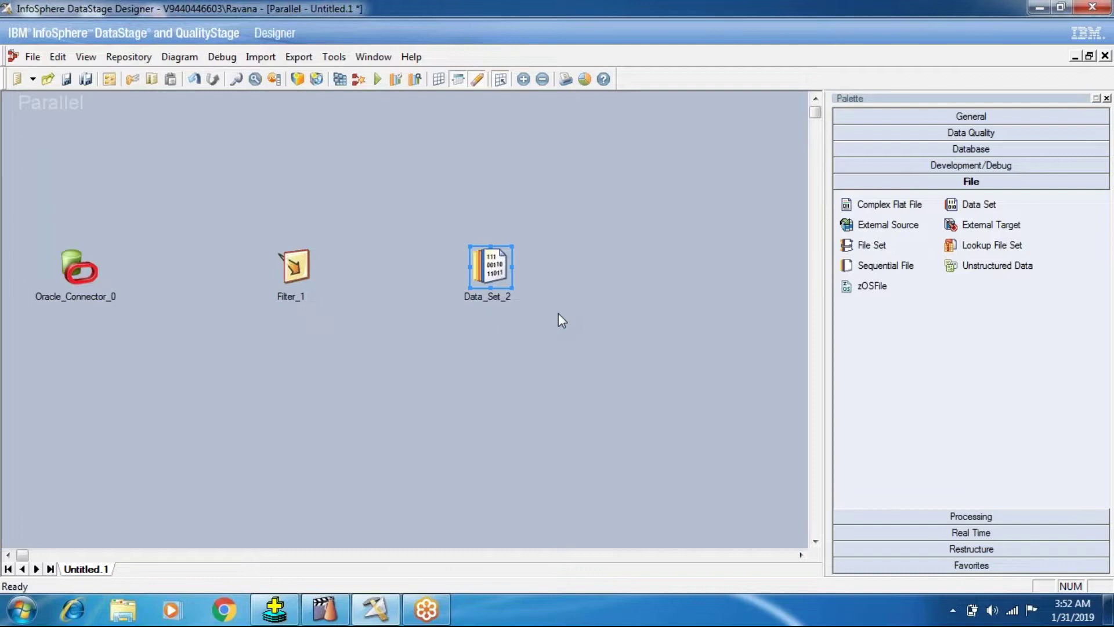
mouse_move(89, 268)
mouse_down()
mouse_move(305, 294)
mouse_move(293, 268)
mouse_move(437, 313)
mouse_move(495, 264)
mouse_move(489, 281)
mouse_up()
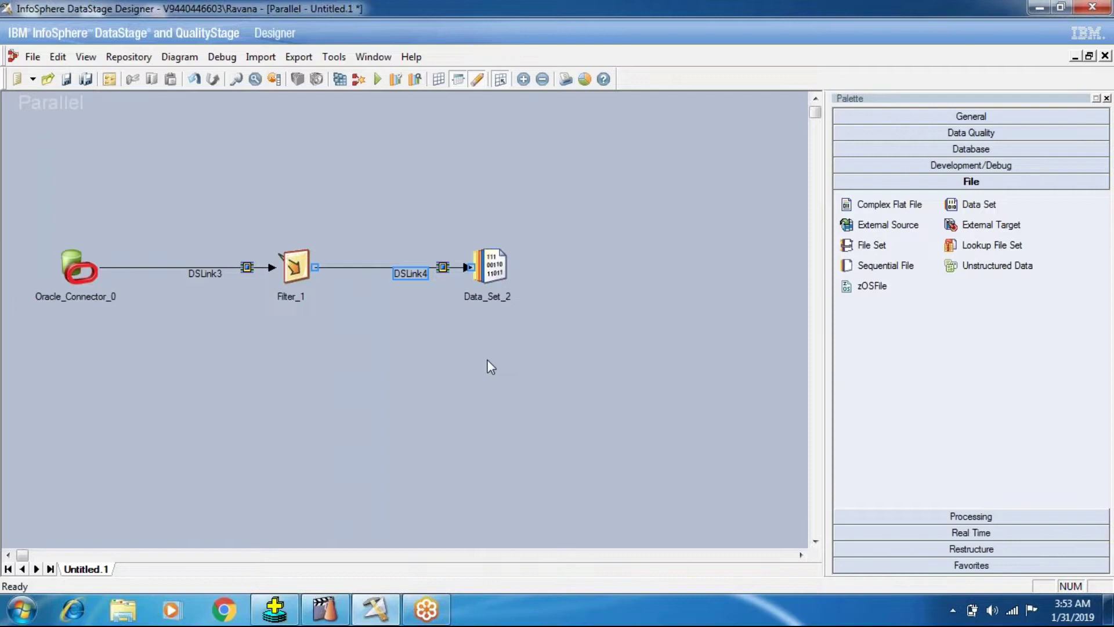
In the Oracle Connector stage's connection properties, set the server to oracle and enter the database username and password
double_click(80, 281)
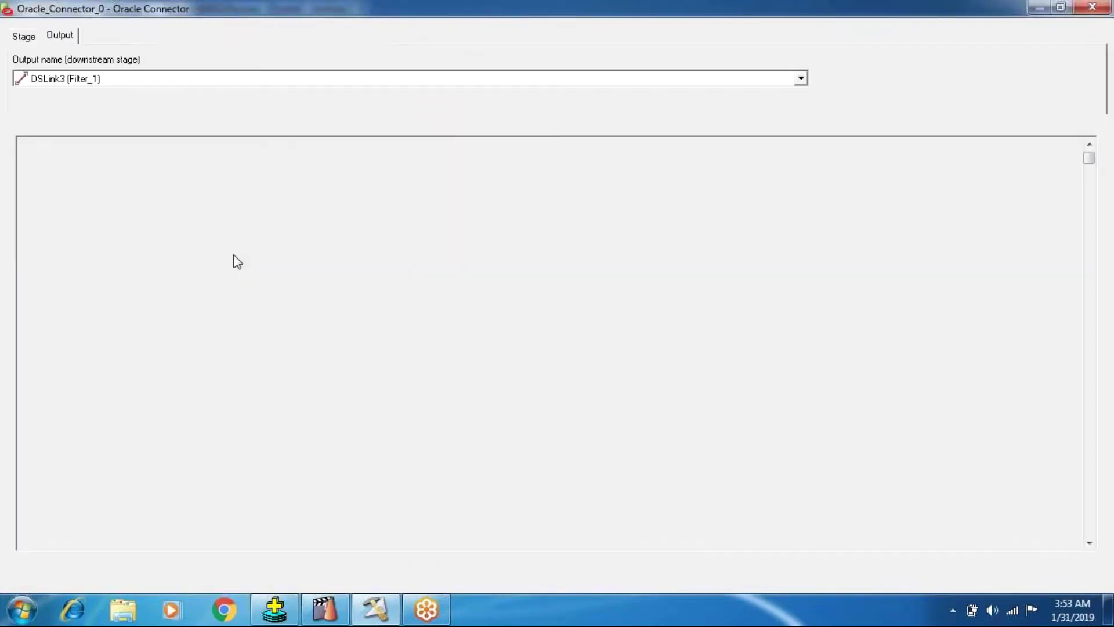
text(oracle)
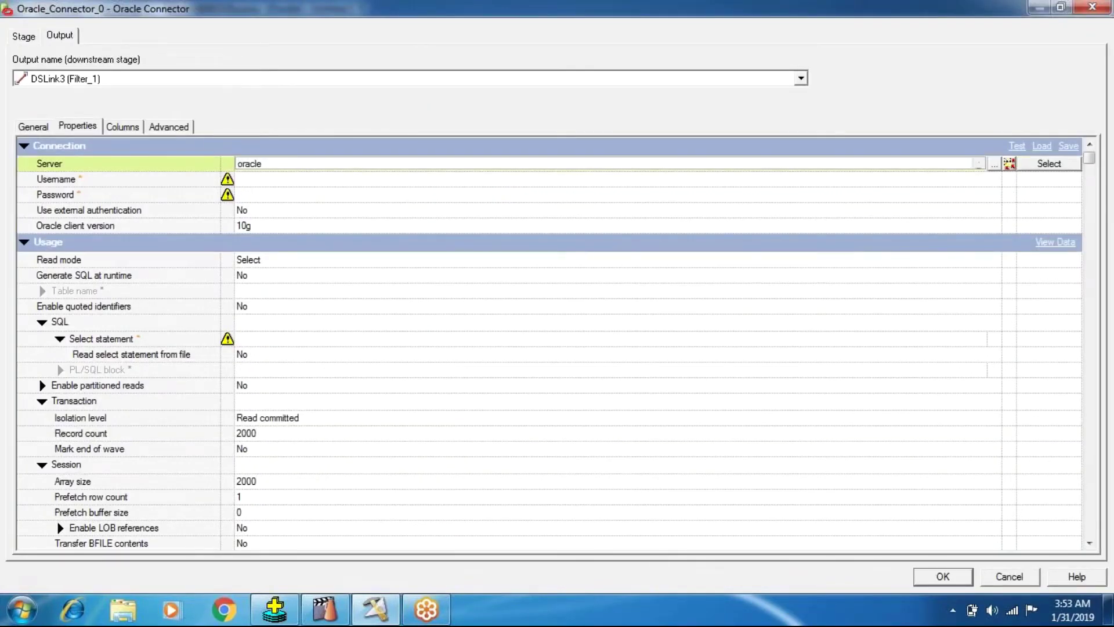
key(Tab)
text(scott)
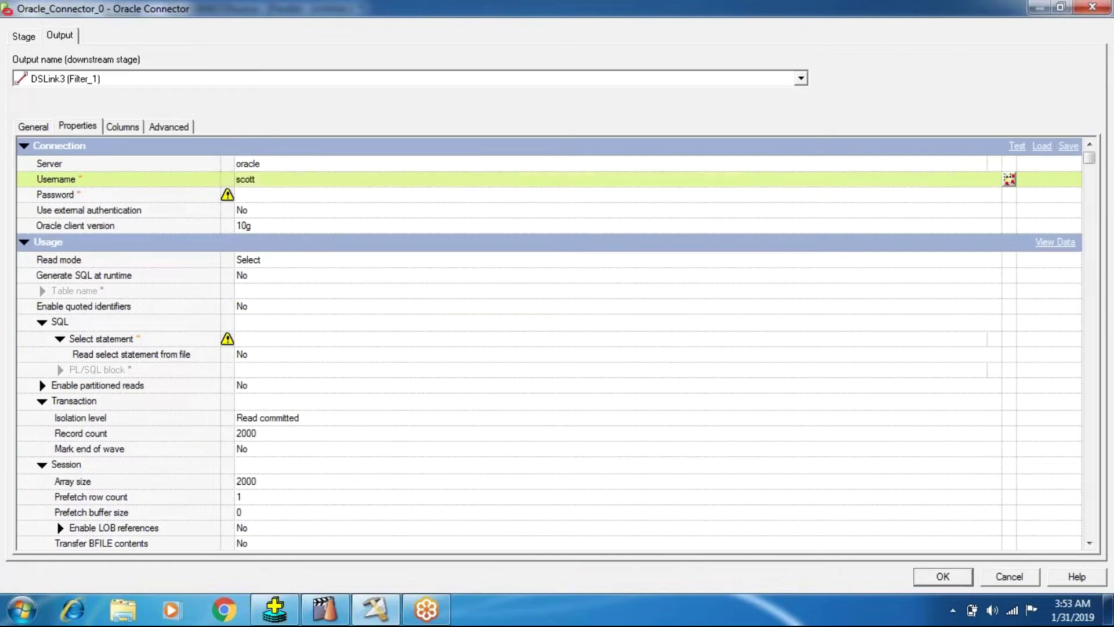
key(Tab)
text(tiger)
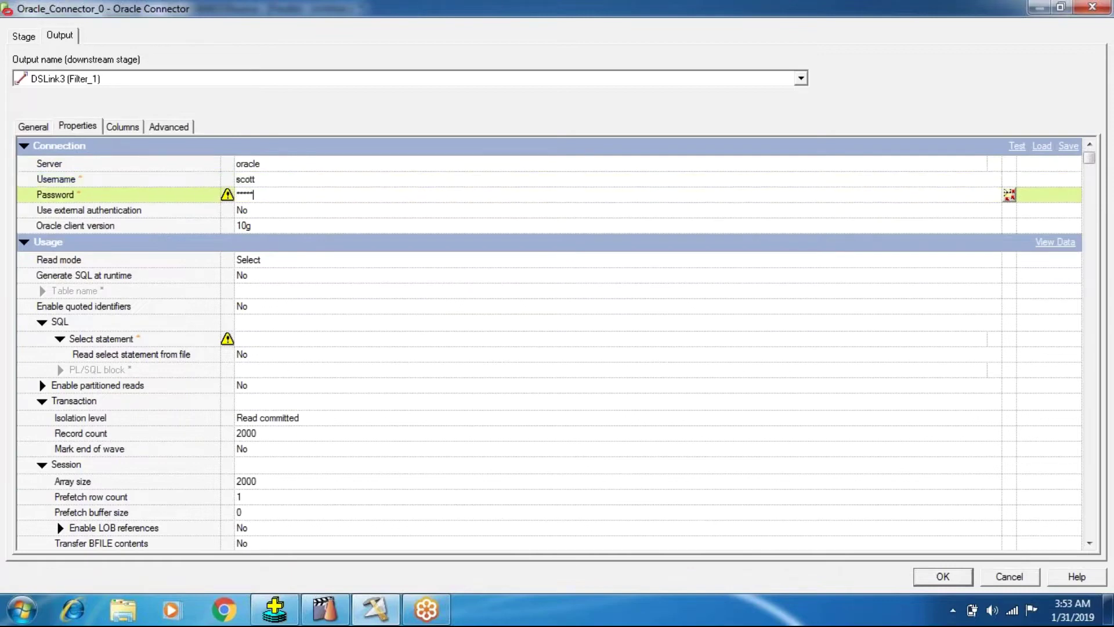
Set Generate SQL at runtime to Yes and enter emp as the table name
click(252, 276)
click(251, 306)
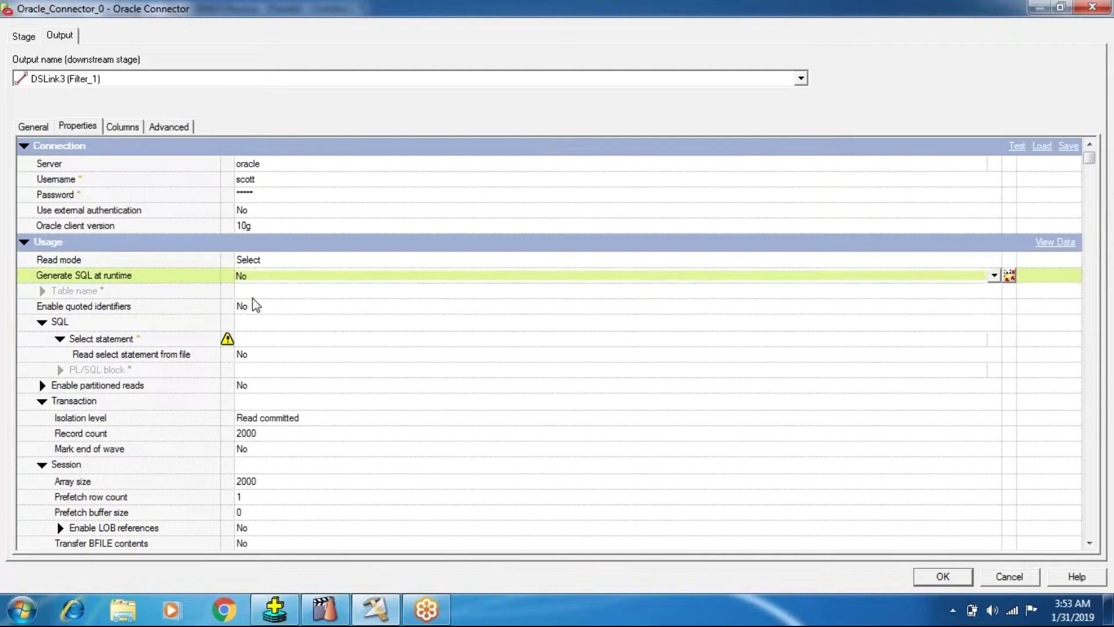
click(251, 276)
click(245, 302)
click(251, 276)
click(248, 295)
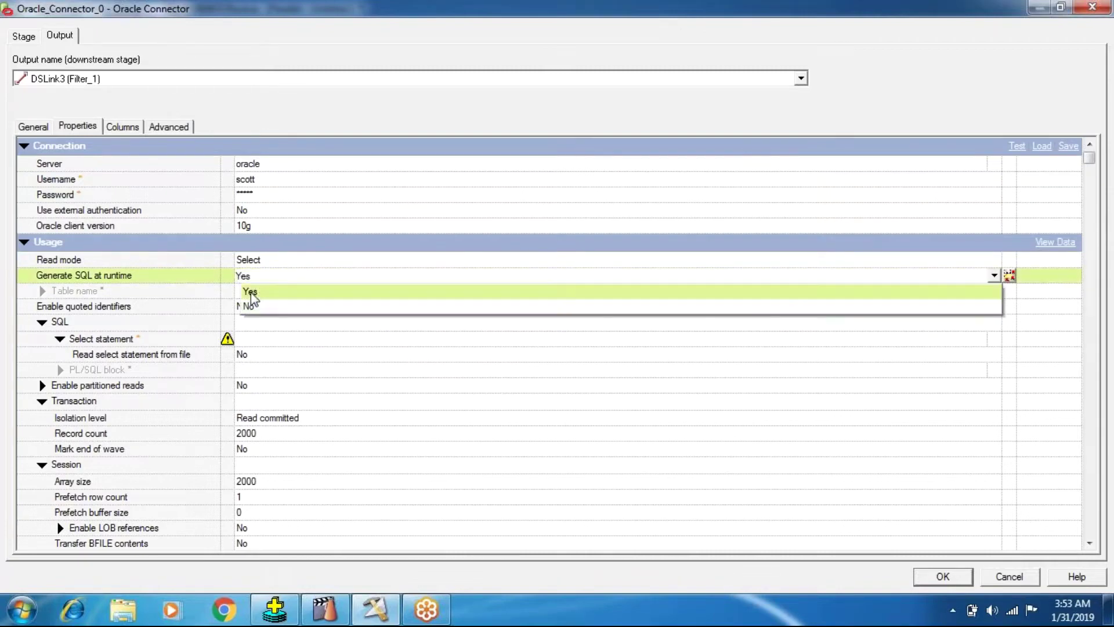
click(250, 291)
text(emp)
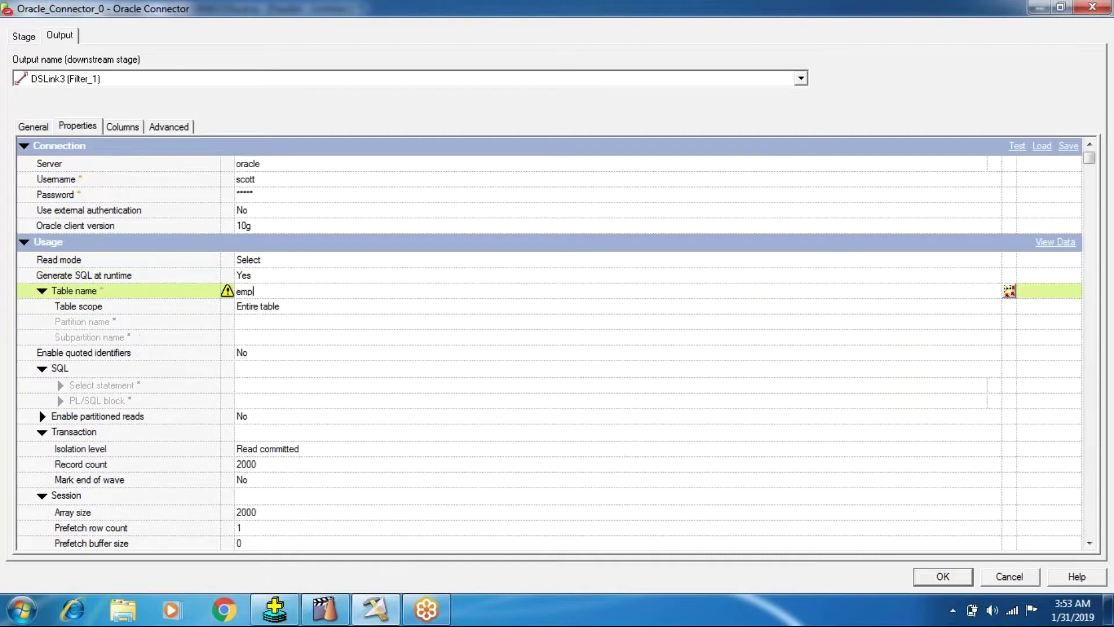
Load all columns of the emp table definition from the Oracle folder into the connector's output and accept the stage settings
click(126, 130)
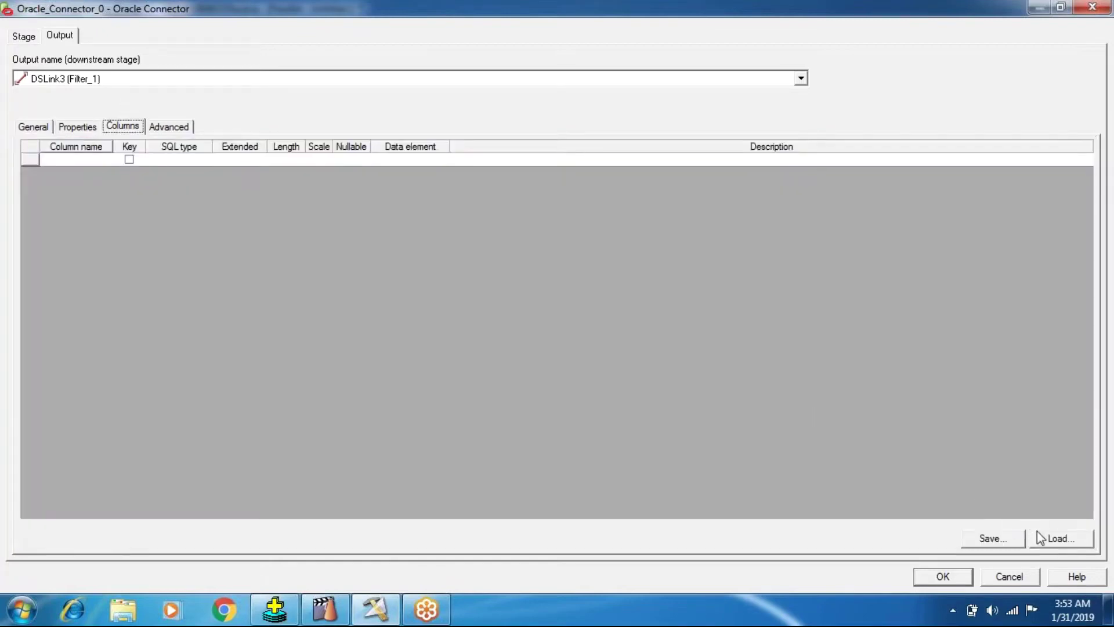
click(1043, 536)
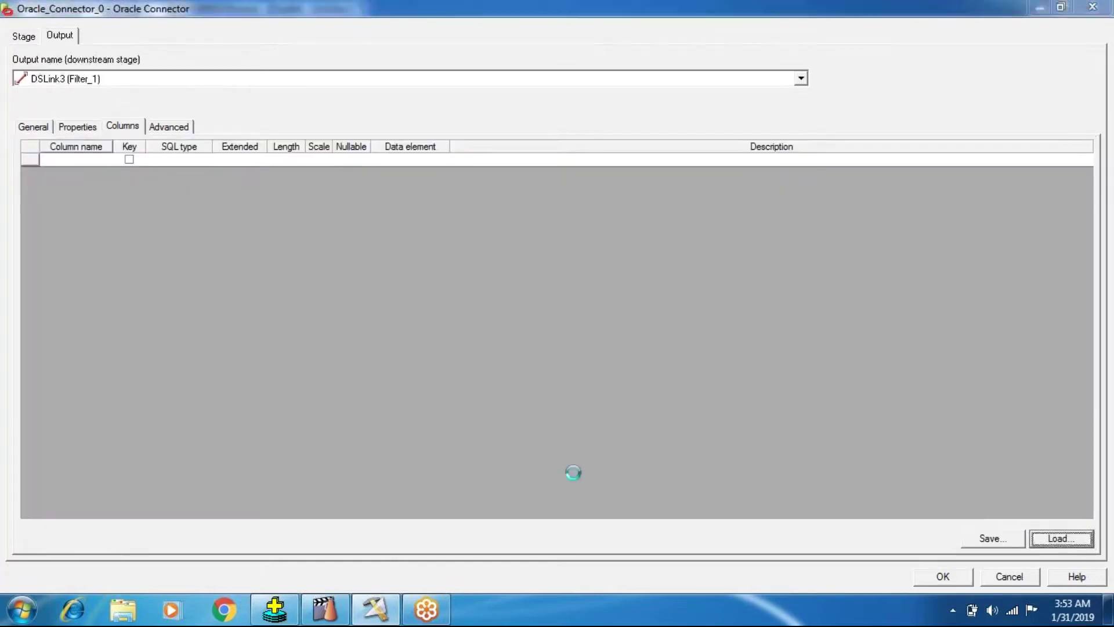
click(403, 232)
click(418, 271)
click(432, 285)
click(481, 298)
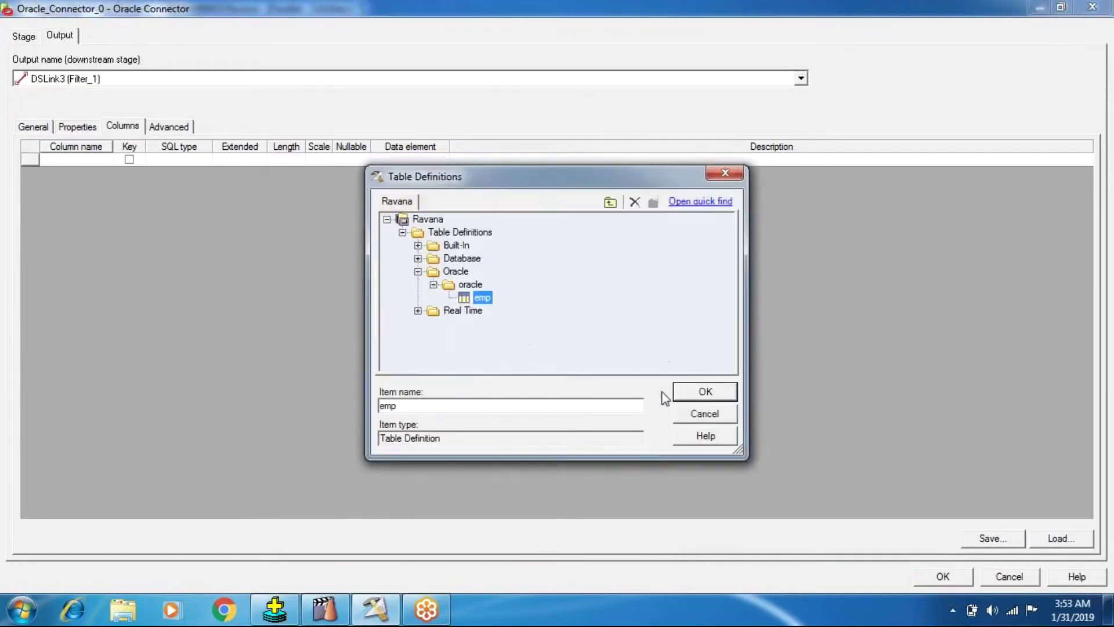
click(686, 393)
click(718, 192)
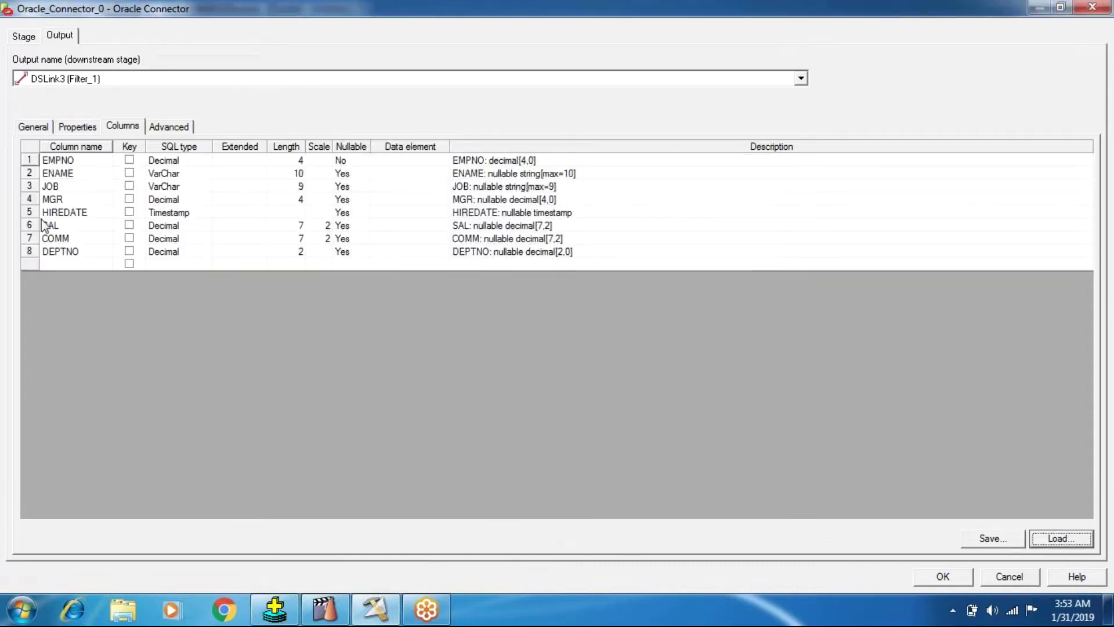
click(27, 36)
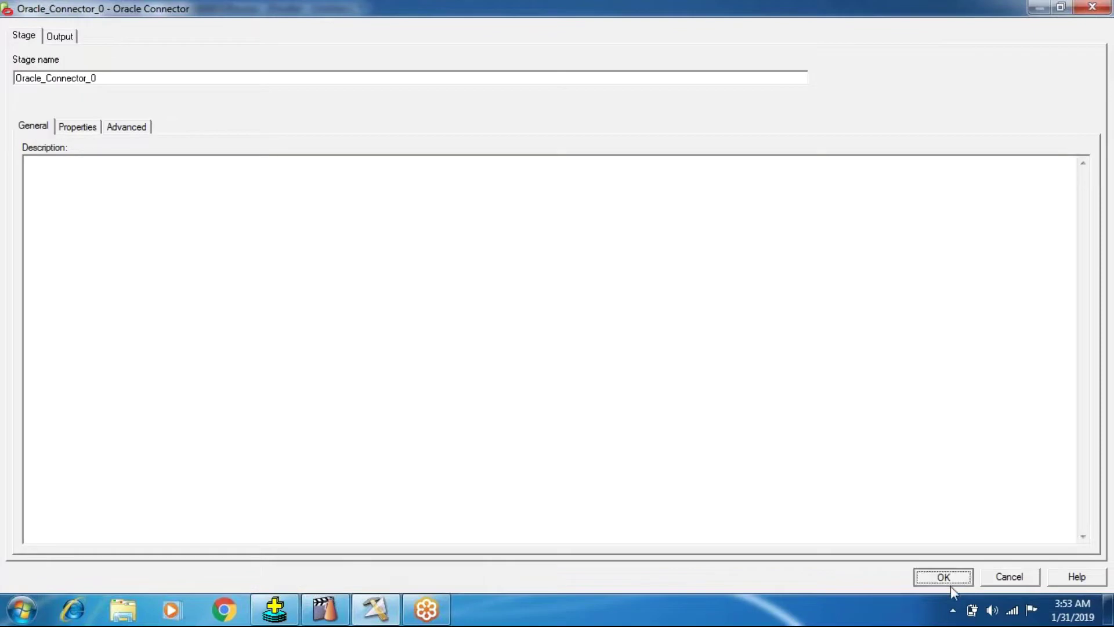
click(947, 578)
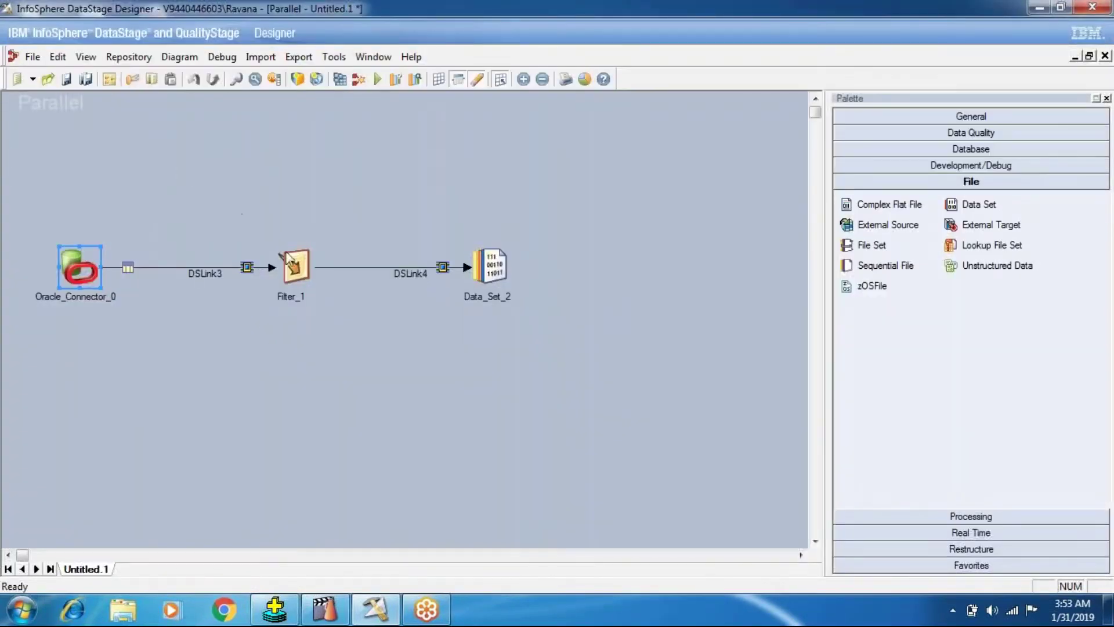
Examine the Filter stage's properties, including its Where Clause predicate
double_click(295, 274)
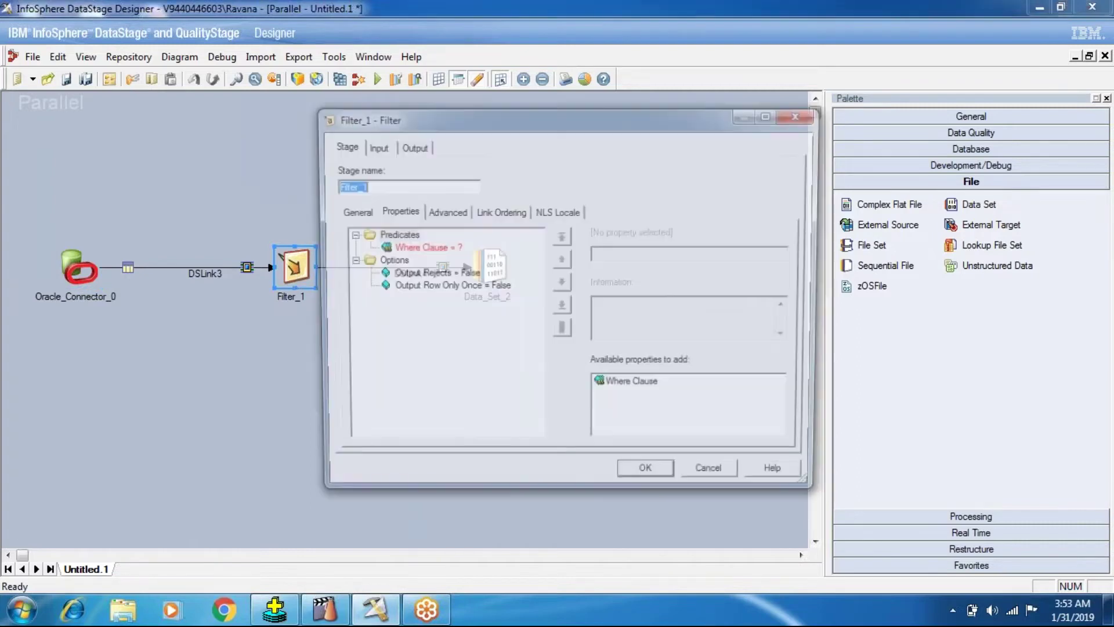
click(666, 480)
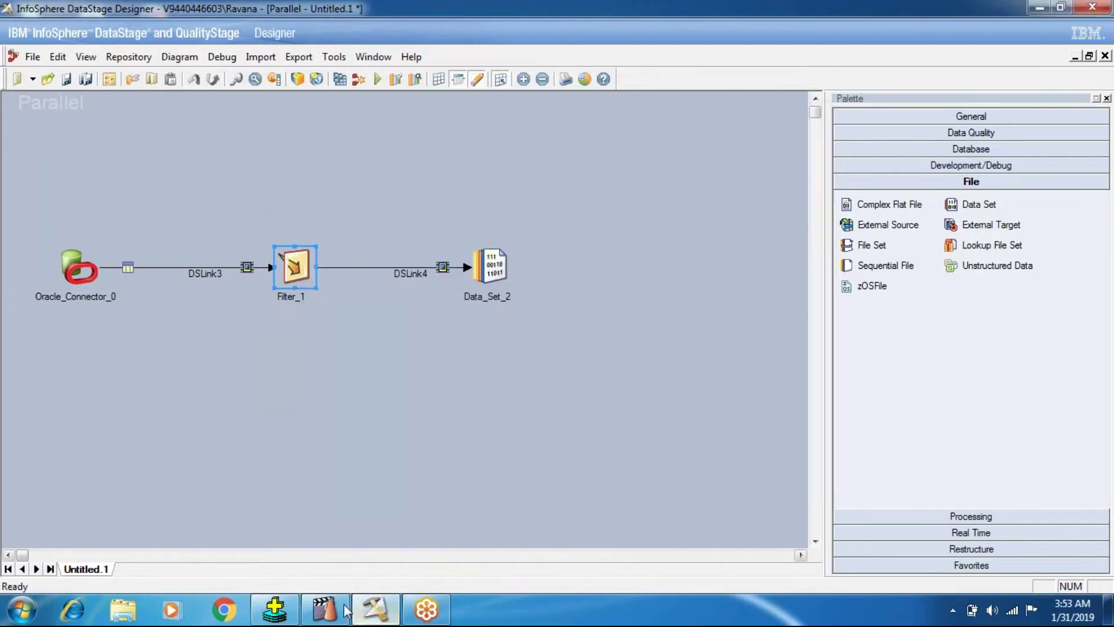
Switch to Oracle SQL*Plus and clear the screen with cl scr
click(275, 610)
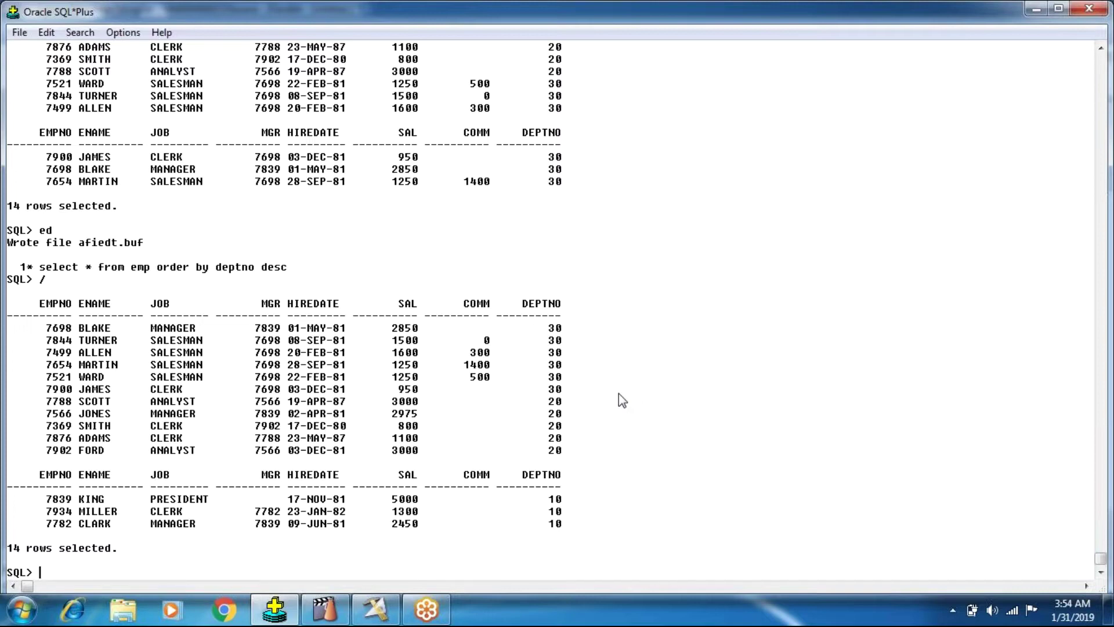
text(clscr)
key(Return)
text(cl)
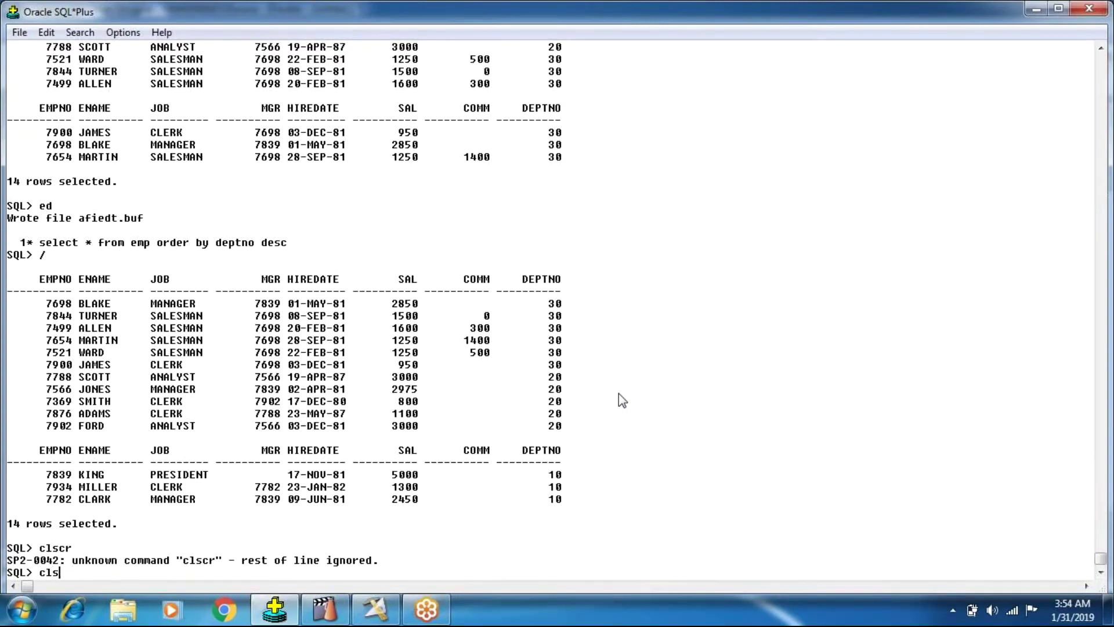
text( scr)
key(Return)
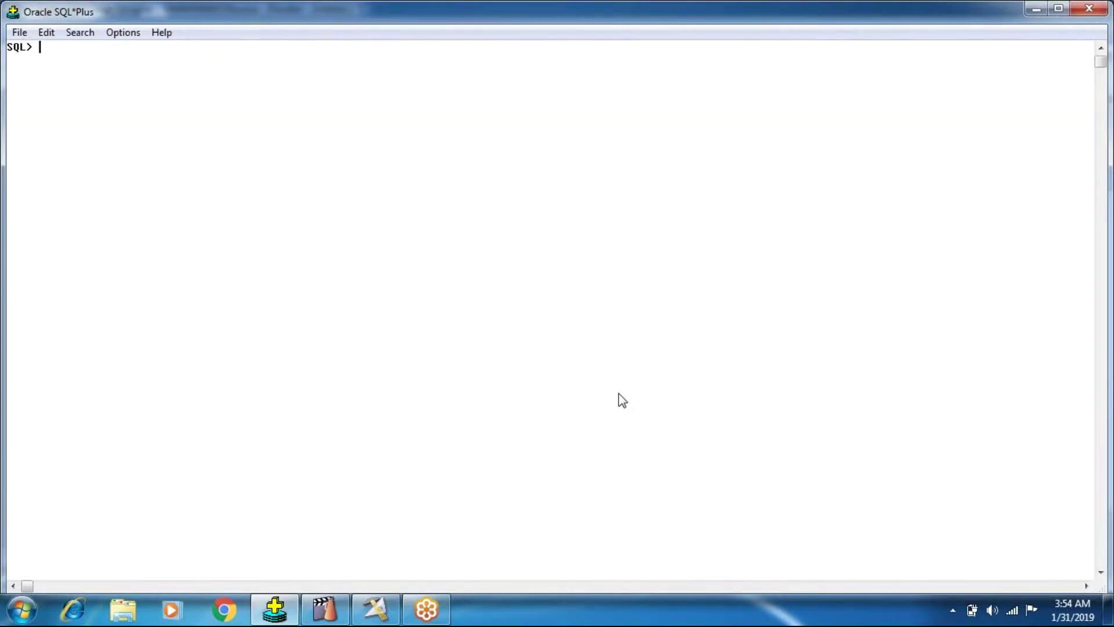
Query all rows with select * from emp; and highlight the DEPTNO column in the output
text(select * from emp)
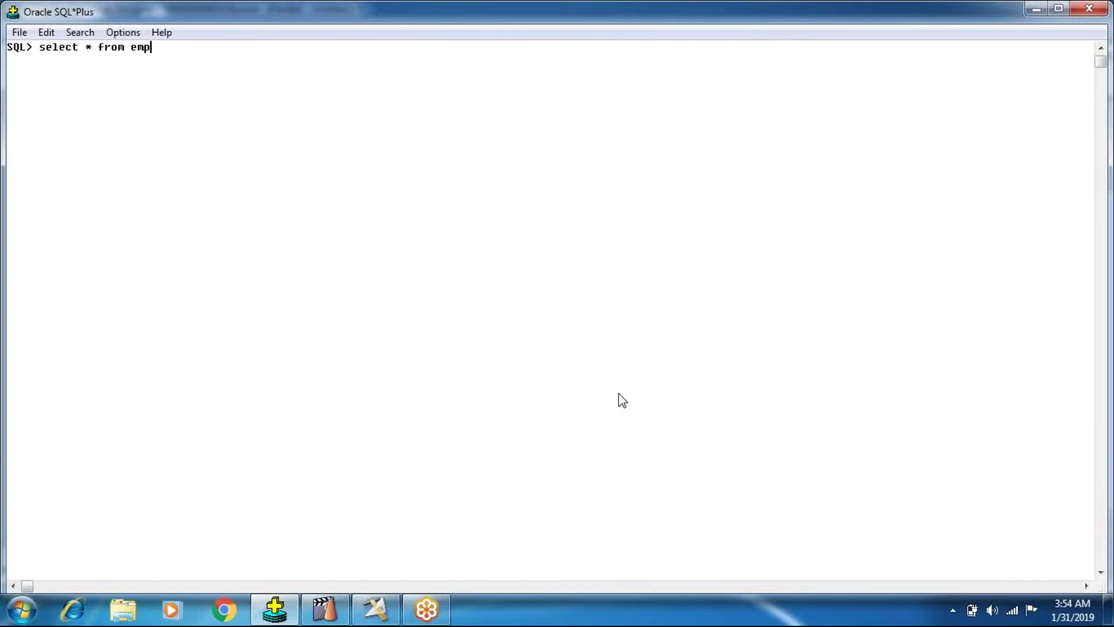
text(;)
key(Return)
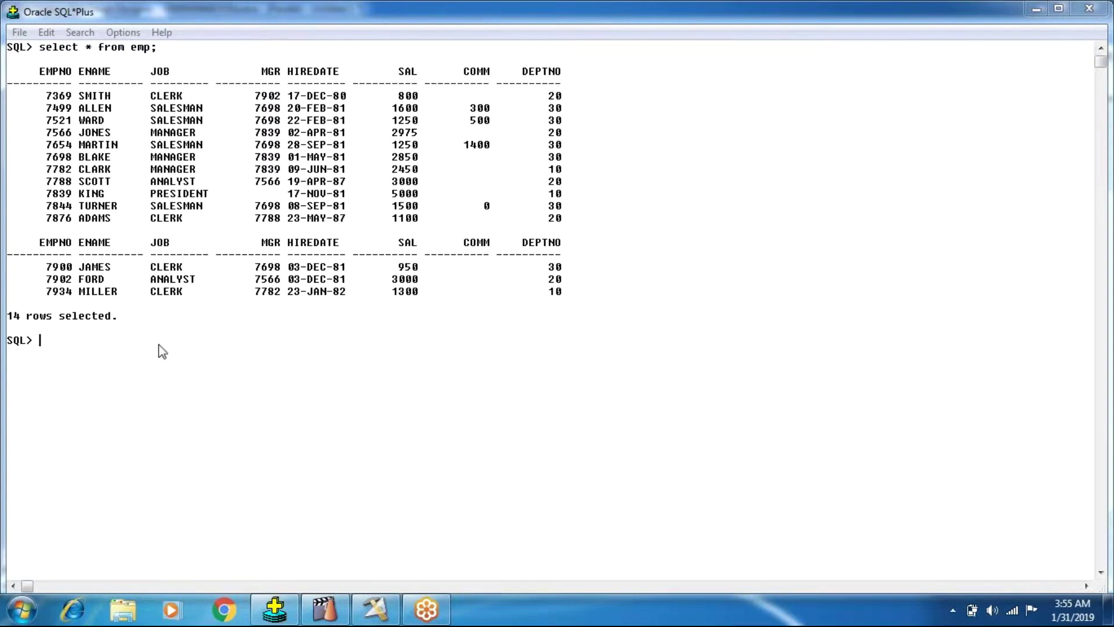
drag(523, 68, 569, 298)
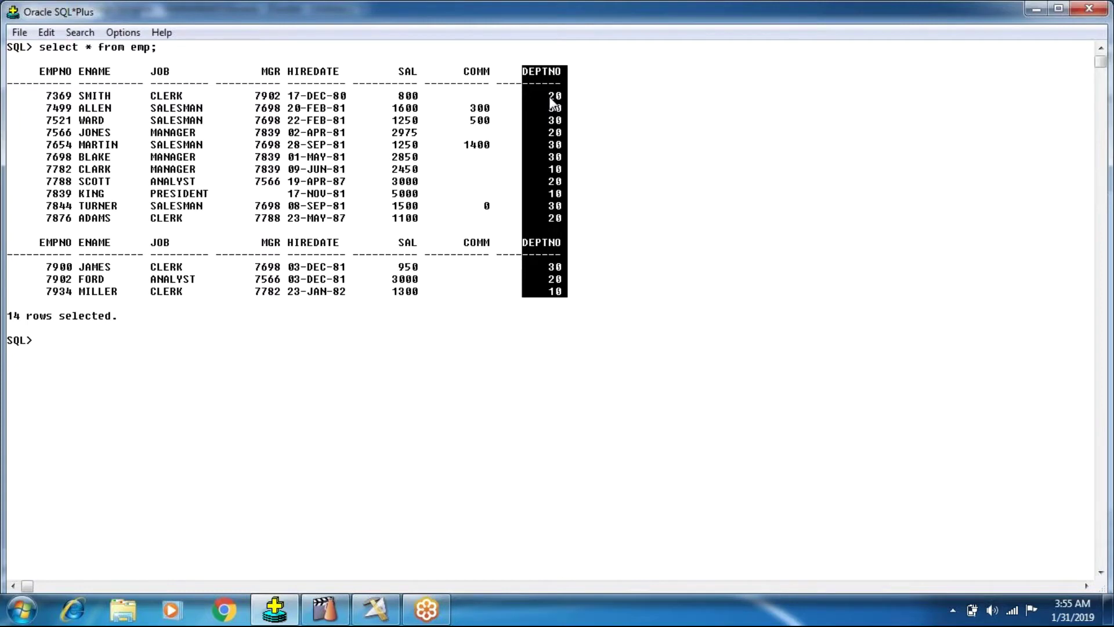
Query only the department 10 employees with select * from emp where deptno = 10;
text(sele)
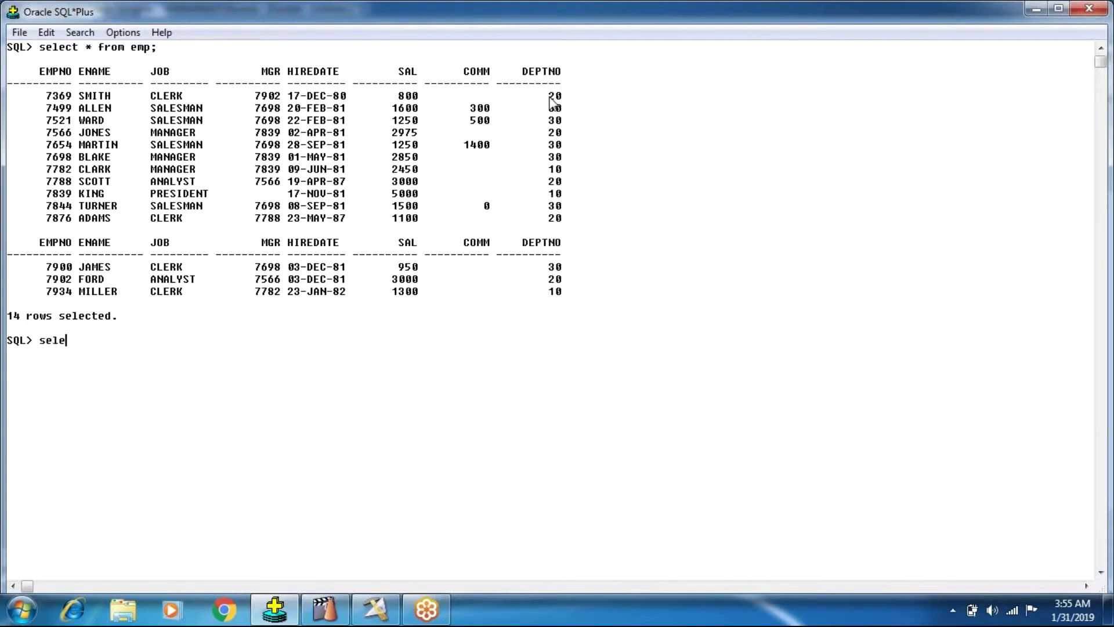
text(ct * from emp where dept)
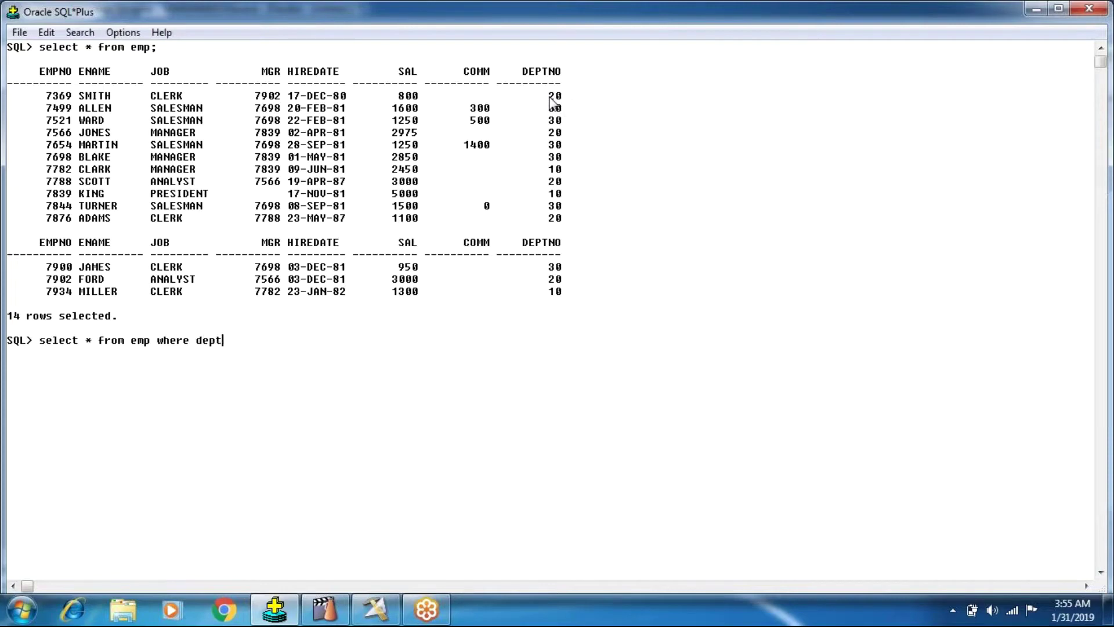
text(no =)
text(0)
key(BackSpace)
key(BackSpace)
text(10;)
key(Return)
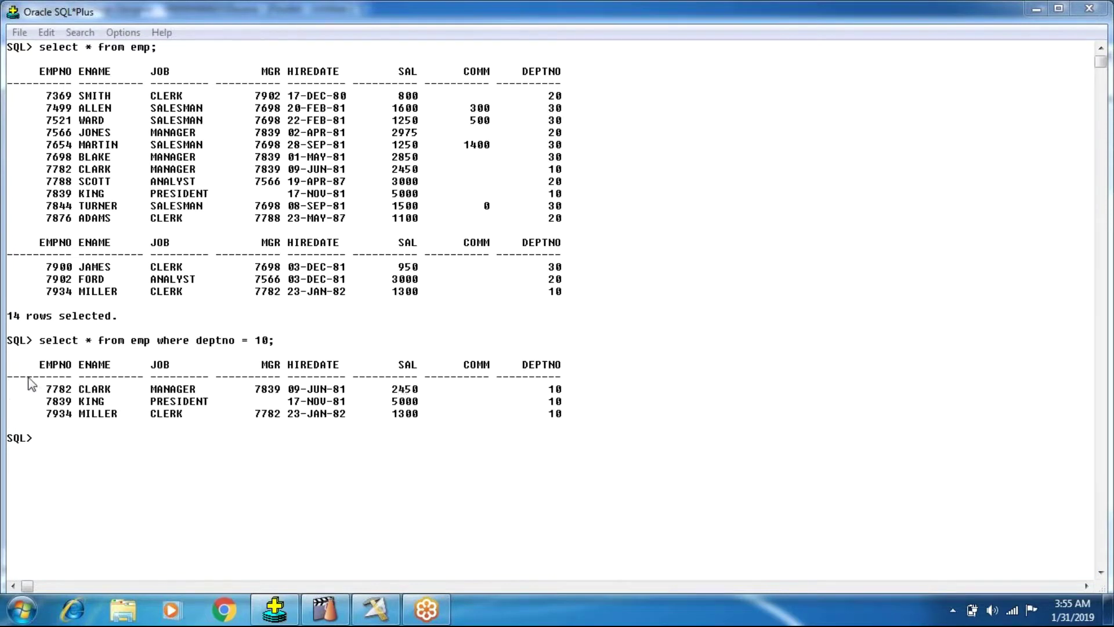
Highlight the department 10 query's output and its deptno = 10 condition
drag(28, 360, 599, 423)
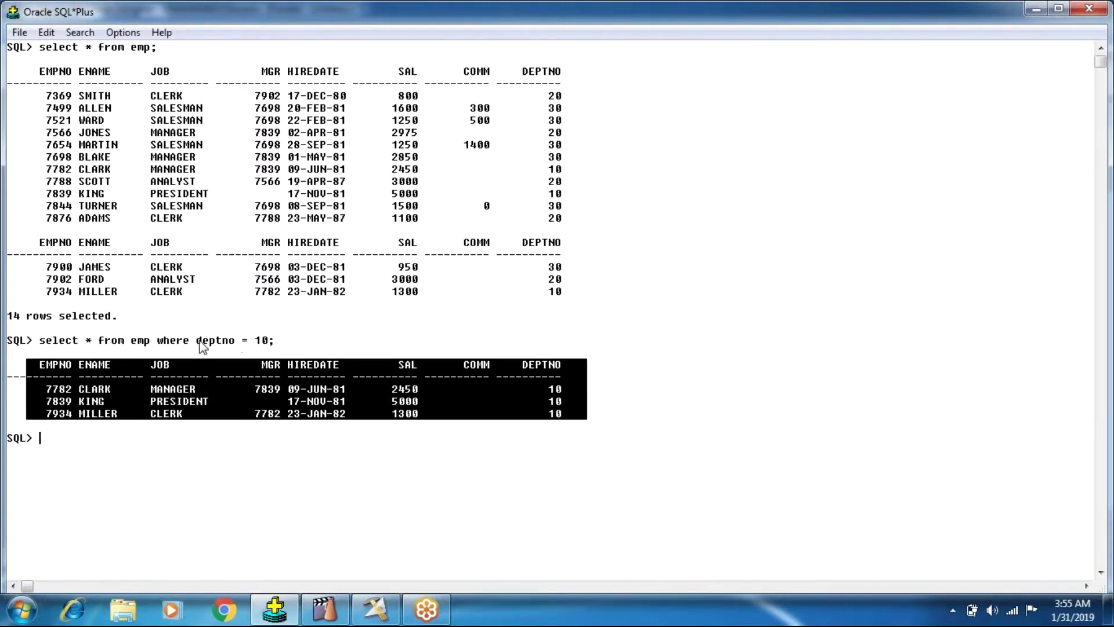
drag(198, 340, 274, 342)
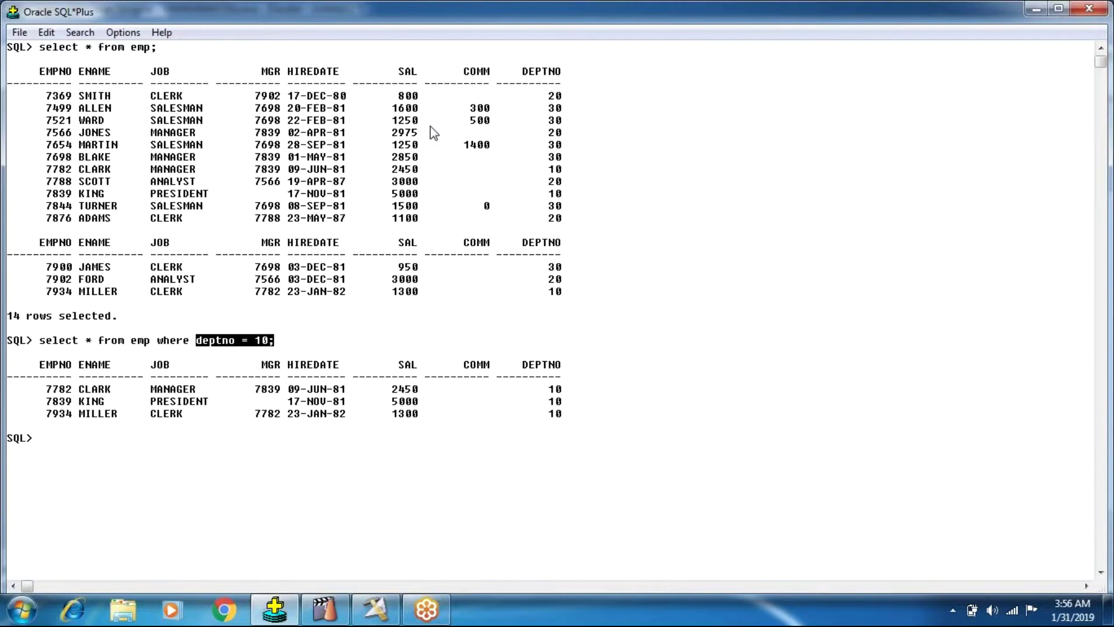
Edit the buffered query to select * from emp where deptno <> 10 and run it
text(se)
key(BackSpace)
key(BackSpace)
text(ed)
key(Return)
click(212, 213)
key(Delete)
text(<> 10)
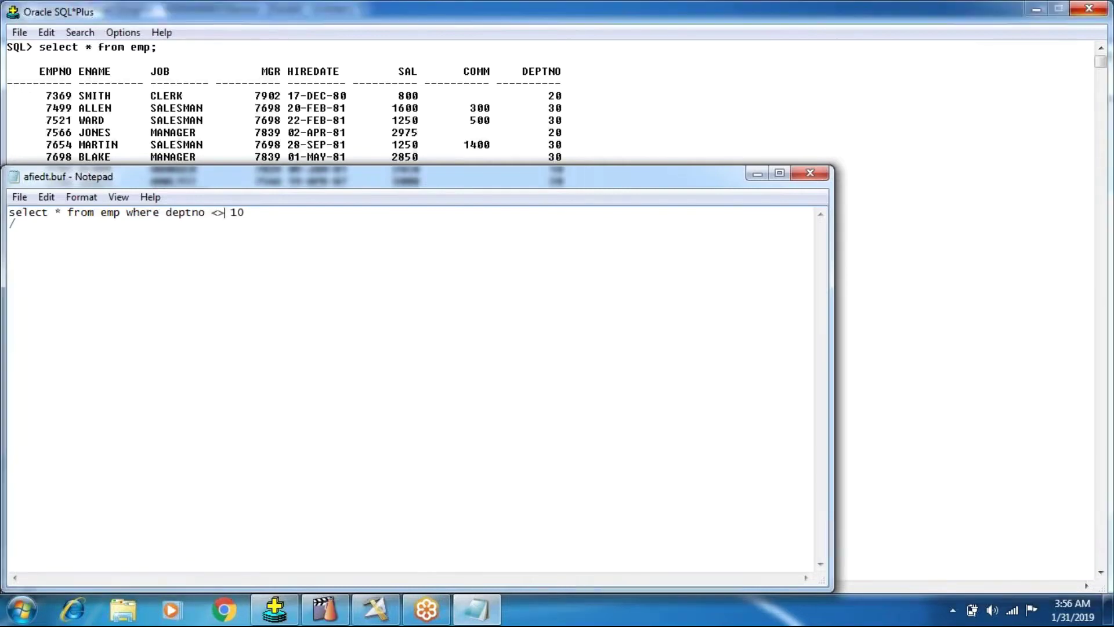
key(alt+f)
key(x)
key(Return)
text(/)
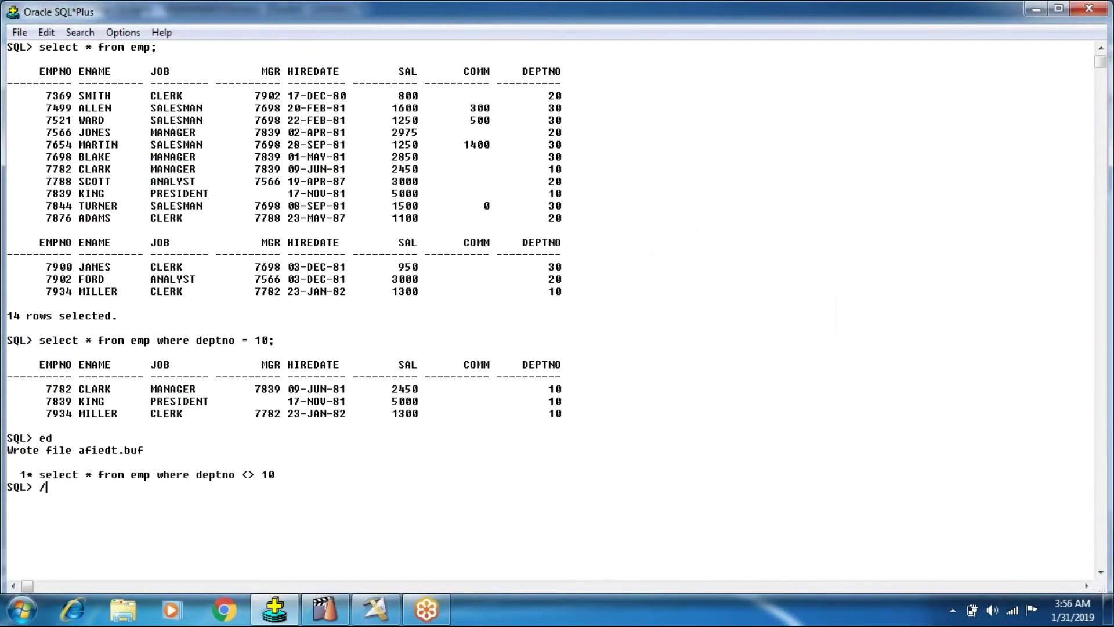
key(Return)
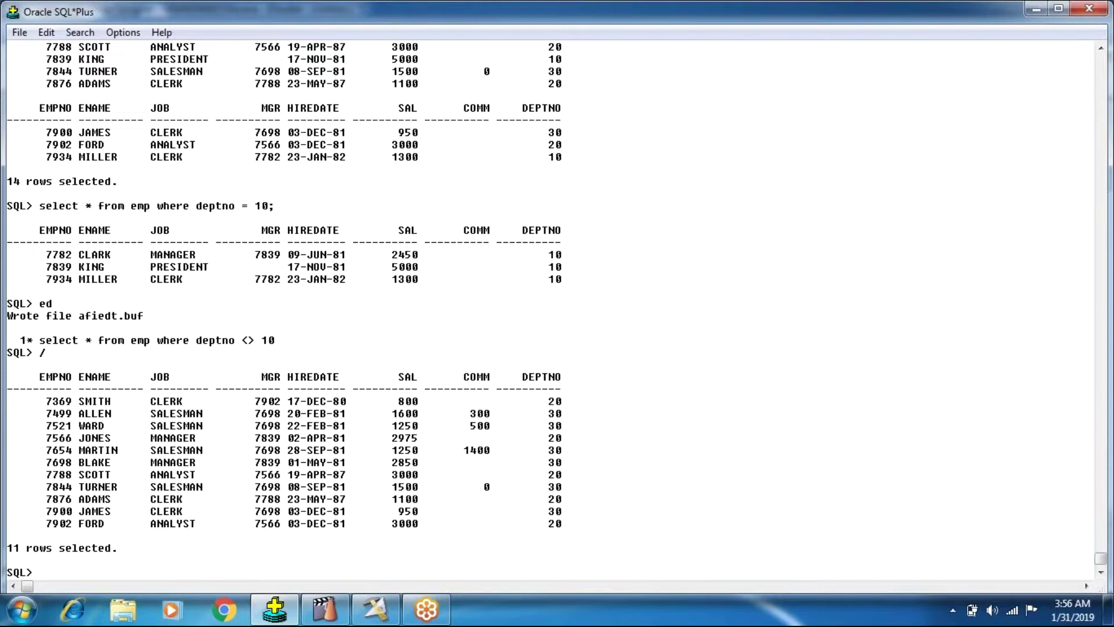
Change the buffered query's condition to deptno = 10 or deptno = 20, run it, and highlight the where clause
text(ed)
key(Return)
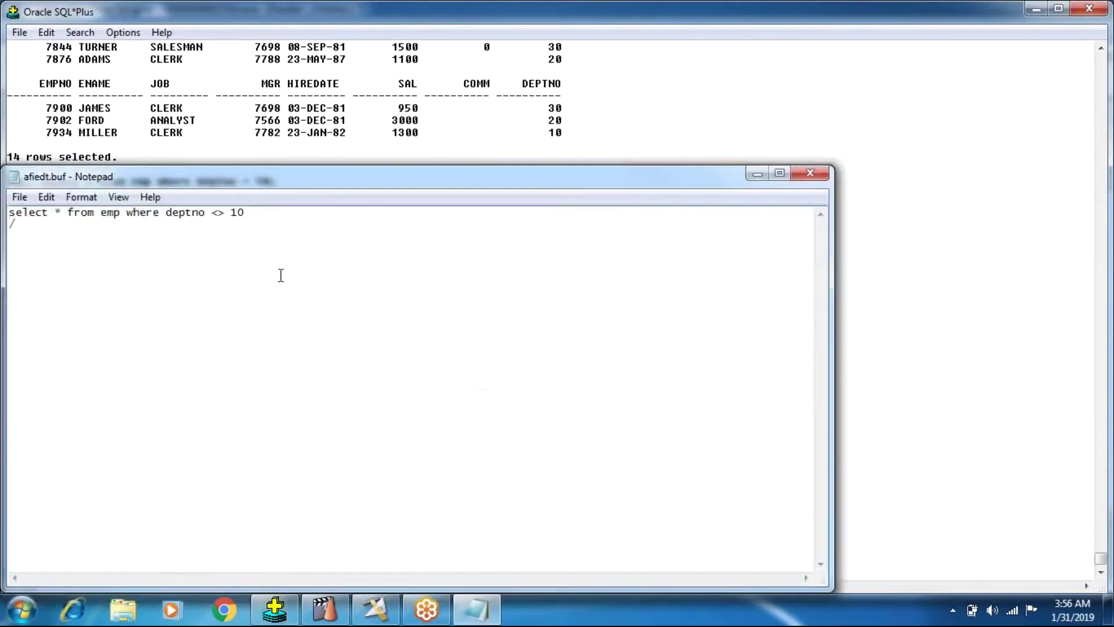
double_click(228, 213)
key(BackSpace)
key(BackSpace)
key(BackSpace)
text(or )
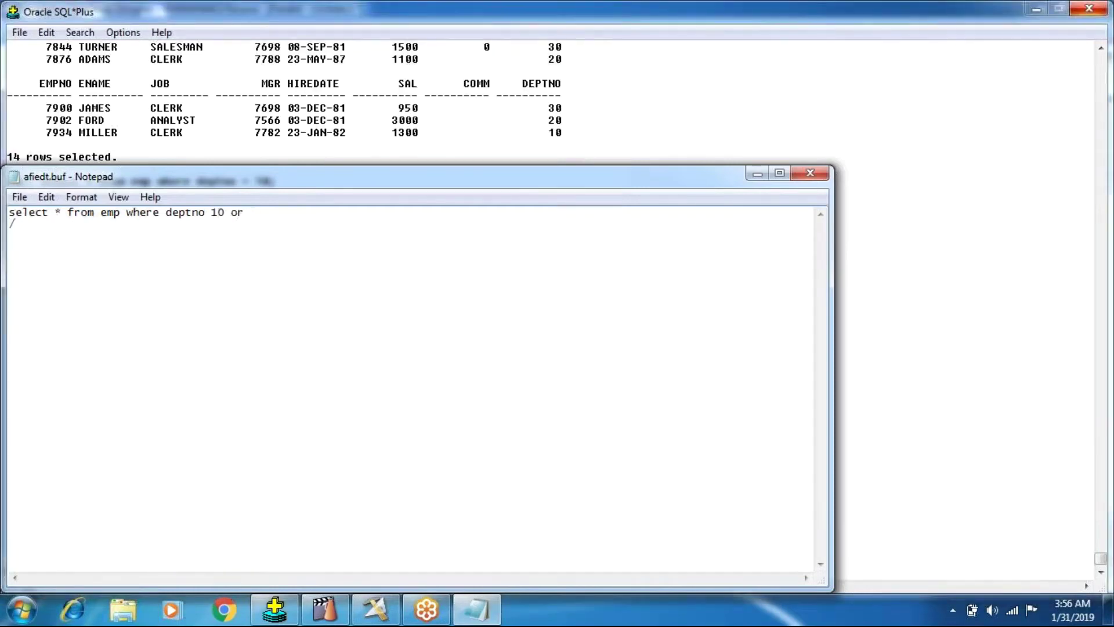
text(d)
key(BackSpace)
key(BackSpace)
key(BackSpace)
key(BackSpace)
key(BackSpace)
key(BackSpace)
key(BackSpace)
text(= 10 or deptno =2)
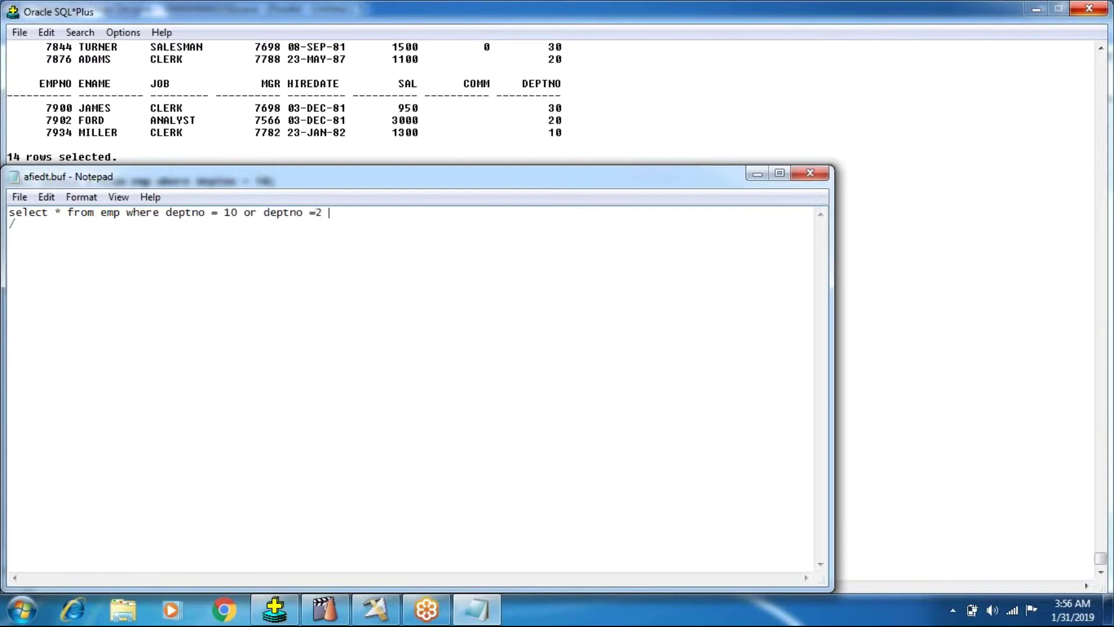
key(BackSpace)
text(20)
key(Delete)
key(alt+f)
key(x)
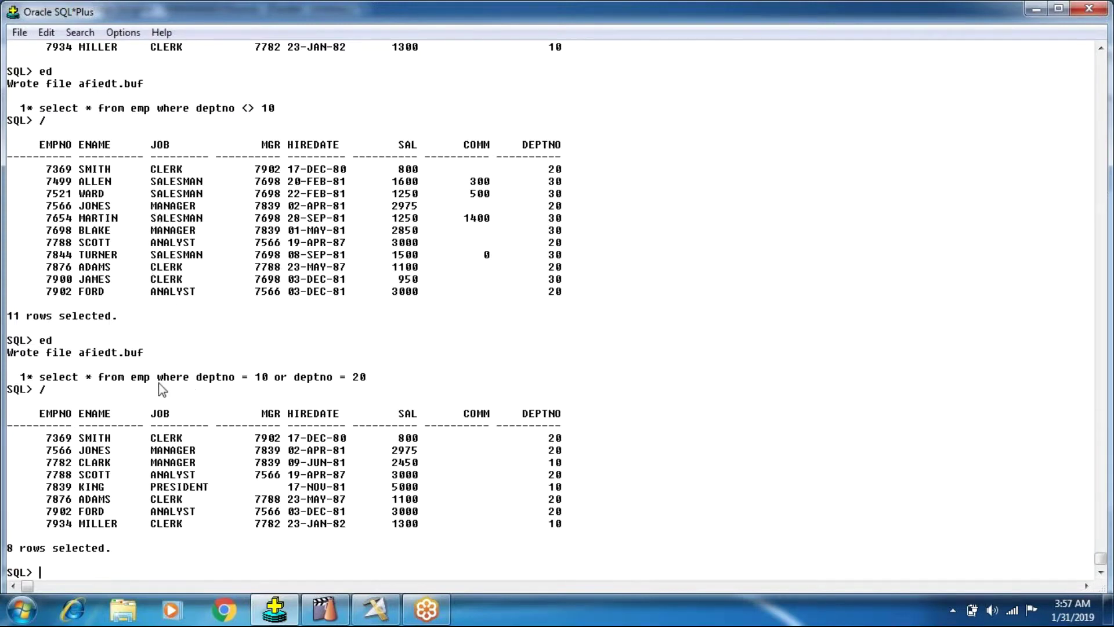
drag(163, 384, 373, 386)
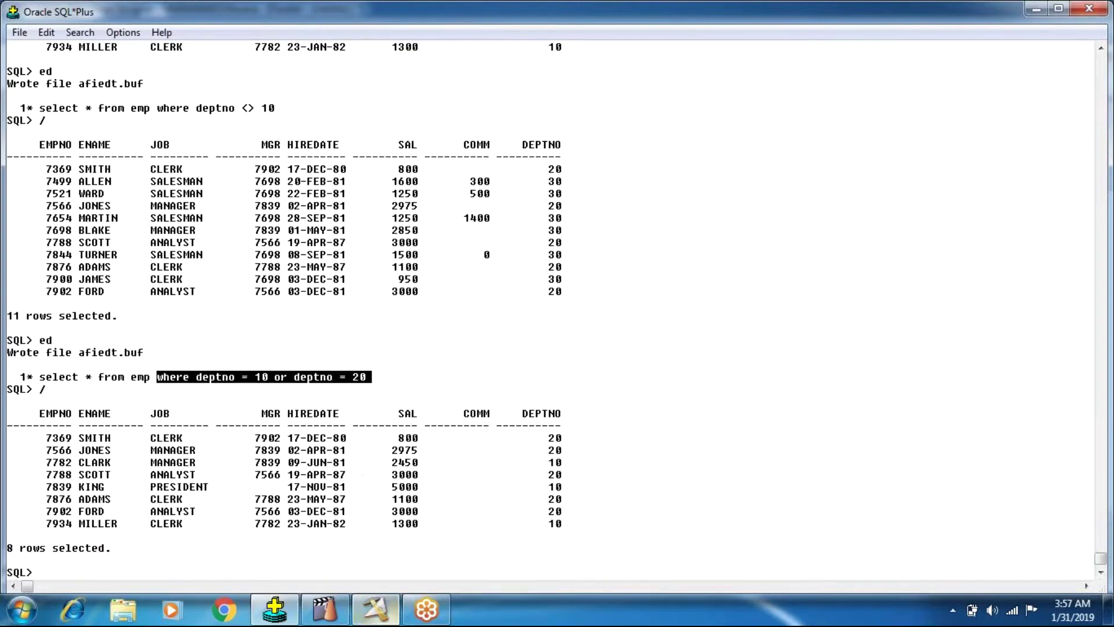
Switch to DataStage Designer and detach both DSLink3 and DSLink4 from the Filter stage
click(375, 609)
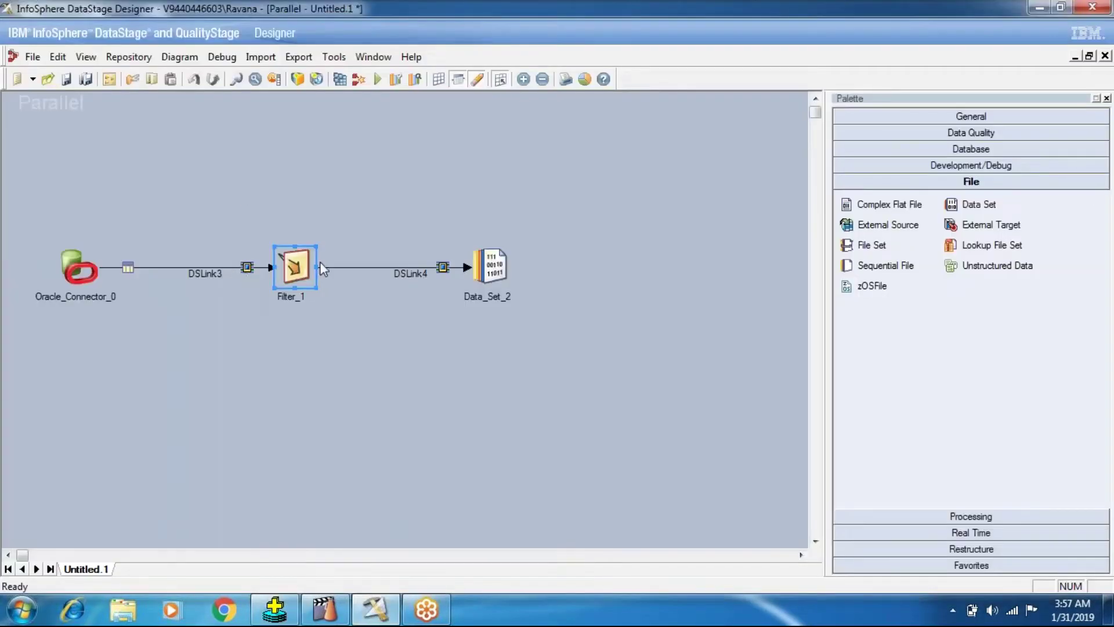
drag(246, 268, 244, 195)
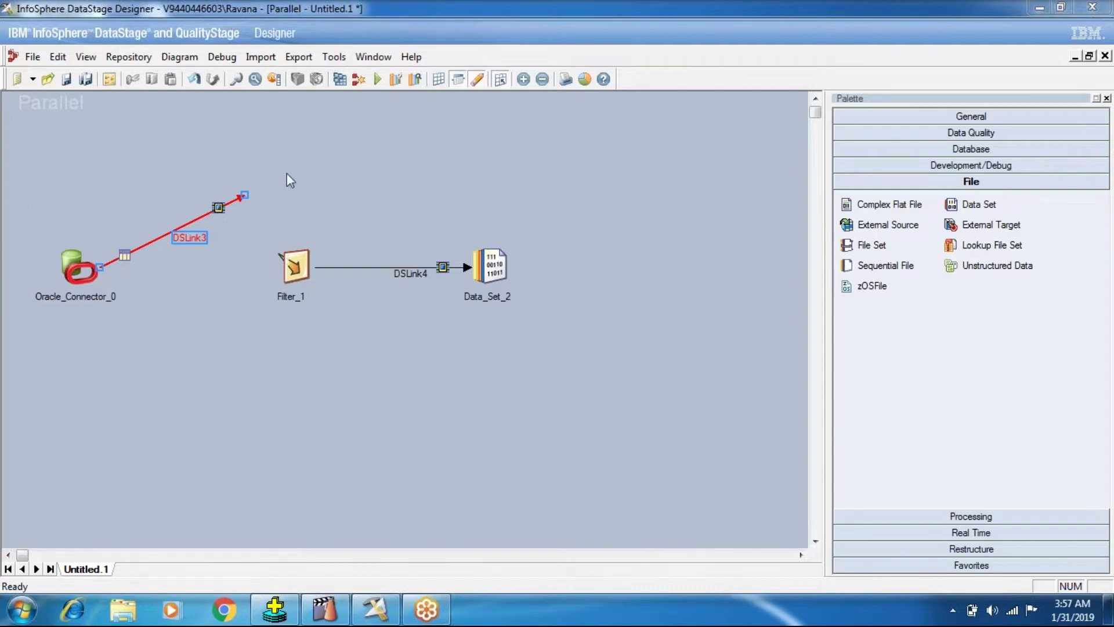
click(418, 277)
click(311, 260)
drag(310, 260, 311, 241)
click(419, 270)
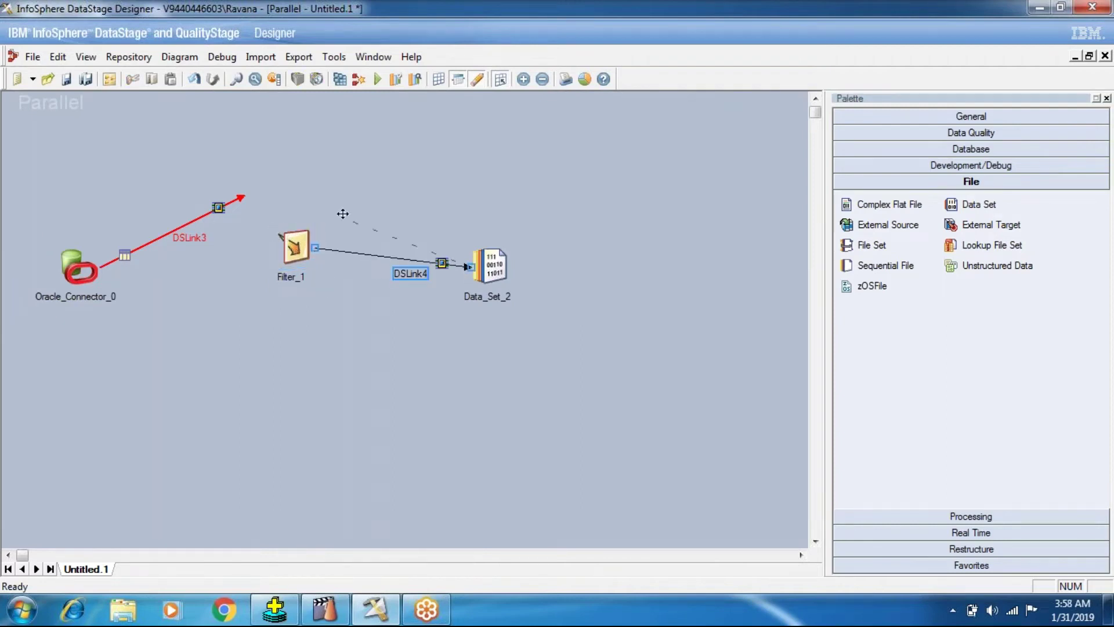
drag(316, 249, 342, 213)
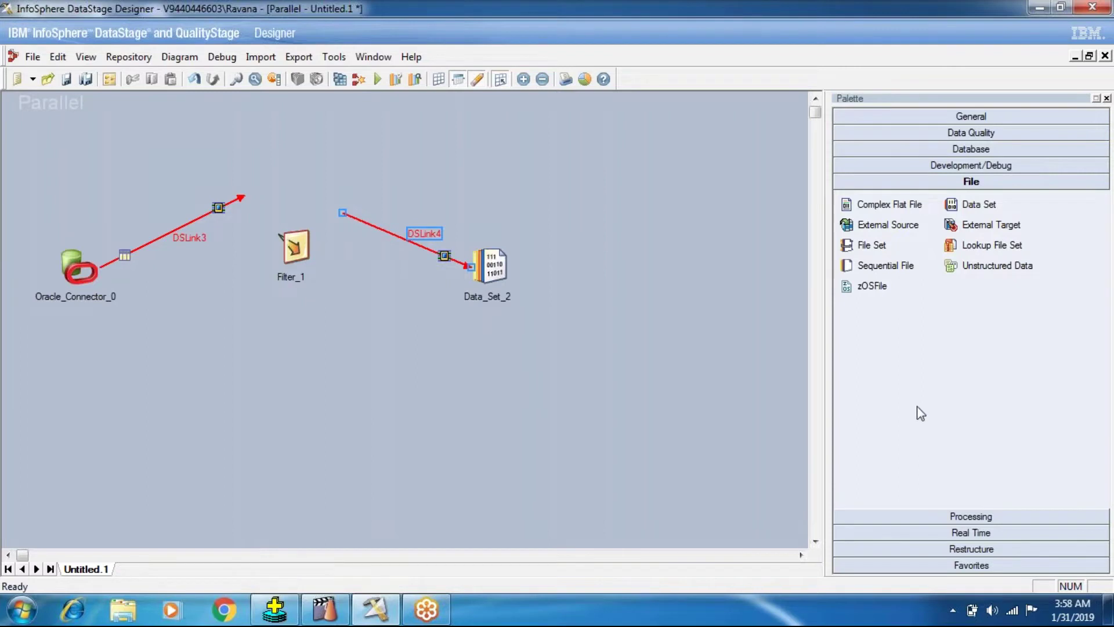
Add a Switch processing stage in the empty canvas area below the job flow
click(912, 516)
scroll(903, 488, down, 1)
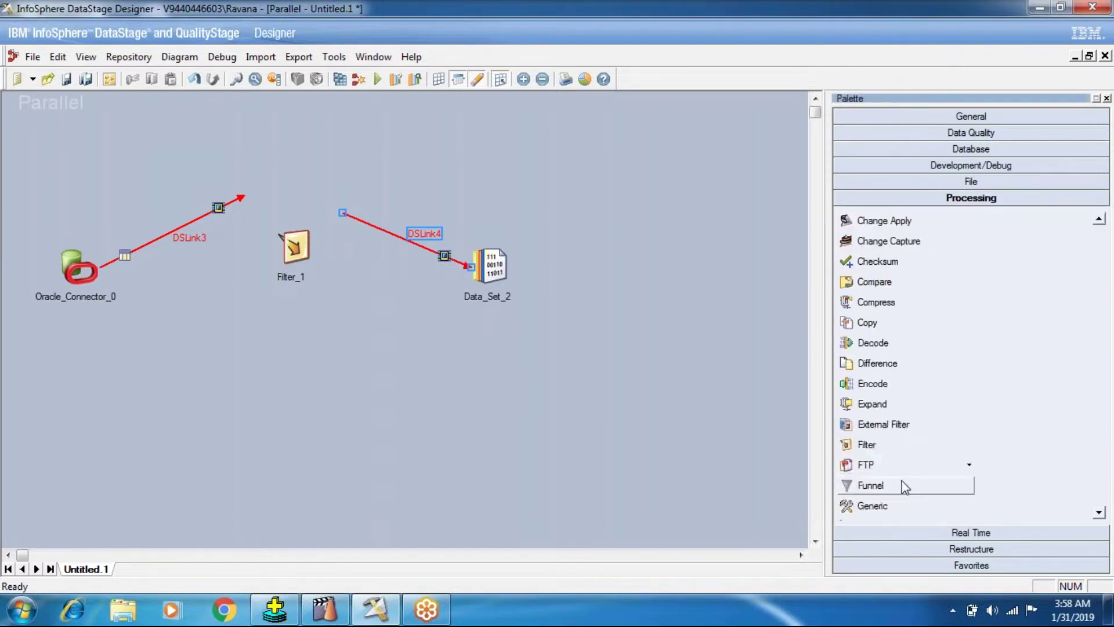
scroll(903, 487, down, 2)
scroll(903, 487, down, 2)
scroll(903, 487, down, 2)
drag(859, 466, 510, 463)
Delete the Filter_1 stage from the job
click(301, 259)
key(Delete)
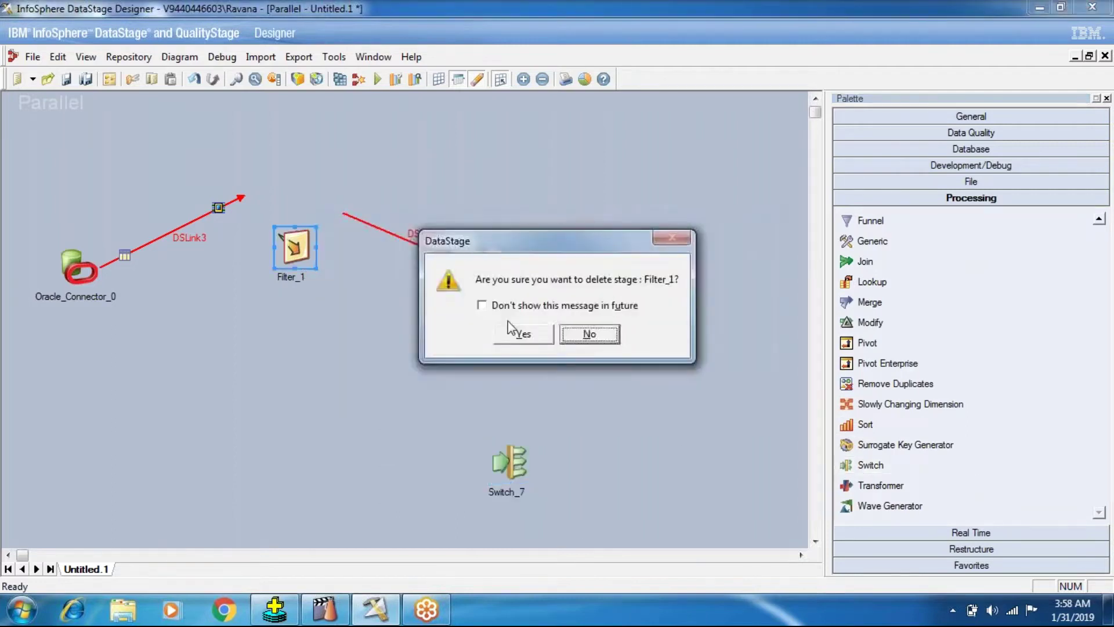
click(514, 332)
Connect the Switch stage between the loose ends of DSLink3 and DSLink4, and align the Oracle connector and data set with it
click(516, 456)
drag(504, 458, 280, 246)
drag(492, 265, 492, 247)
click(14, 347)
drag(57, 275, 57, 255)
click(109, 328)
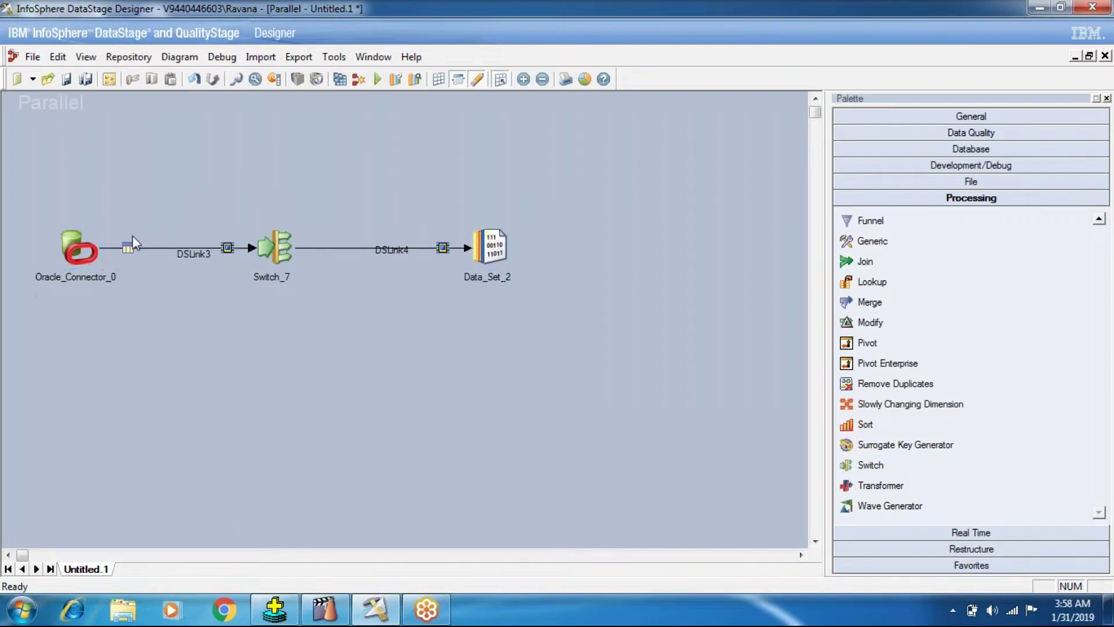
Set the Switch stage's Selector to DEPTNO and its Case to 20
double_click(277, 254)
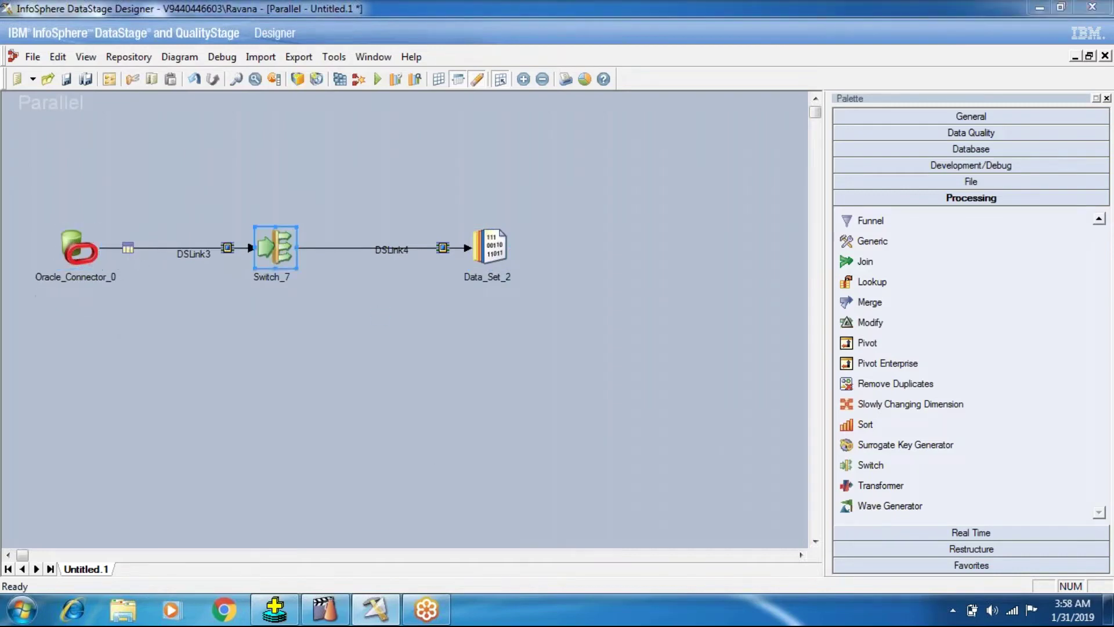
click(422, 247)
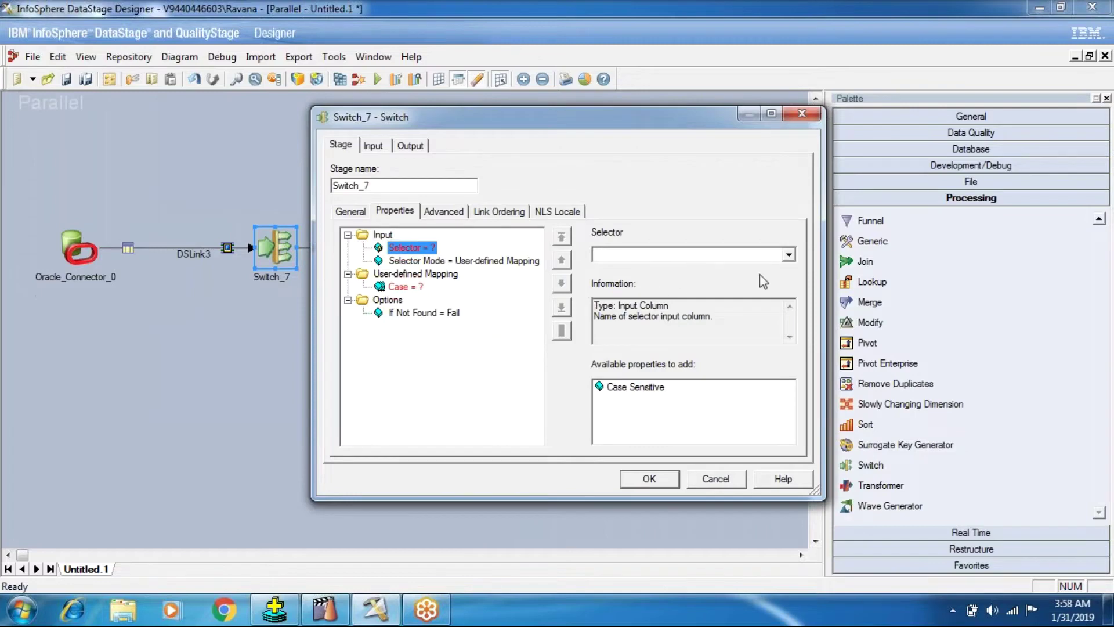
click(772, 255)
click(663, 278)
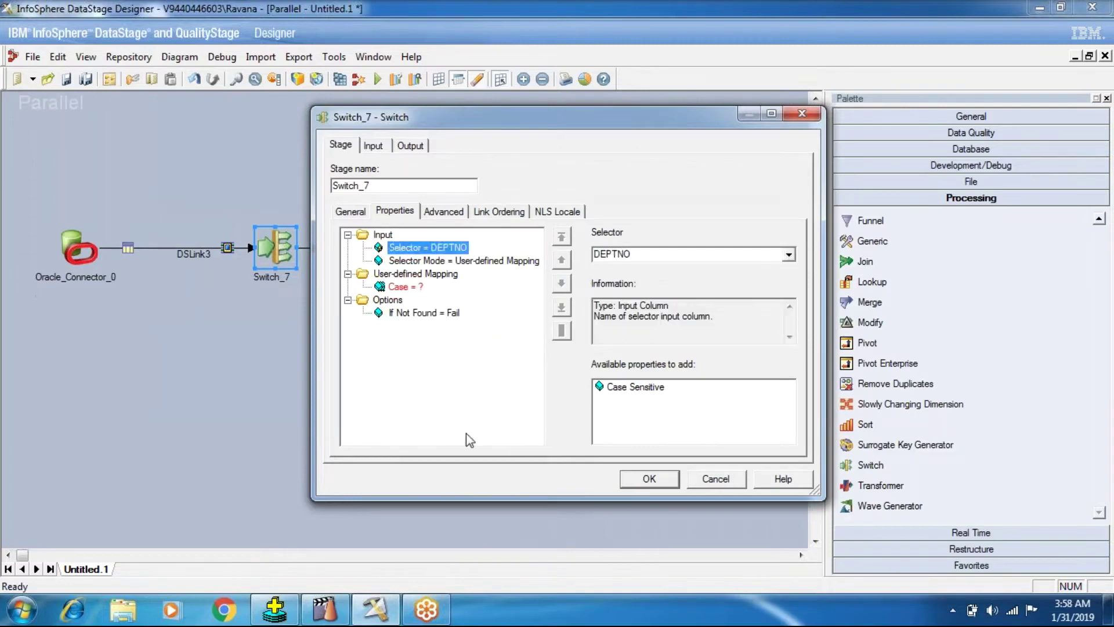
click(399, 287)
click(603, 259)
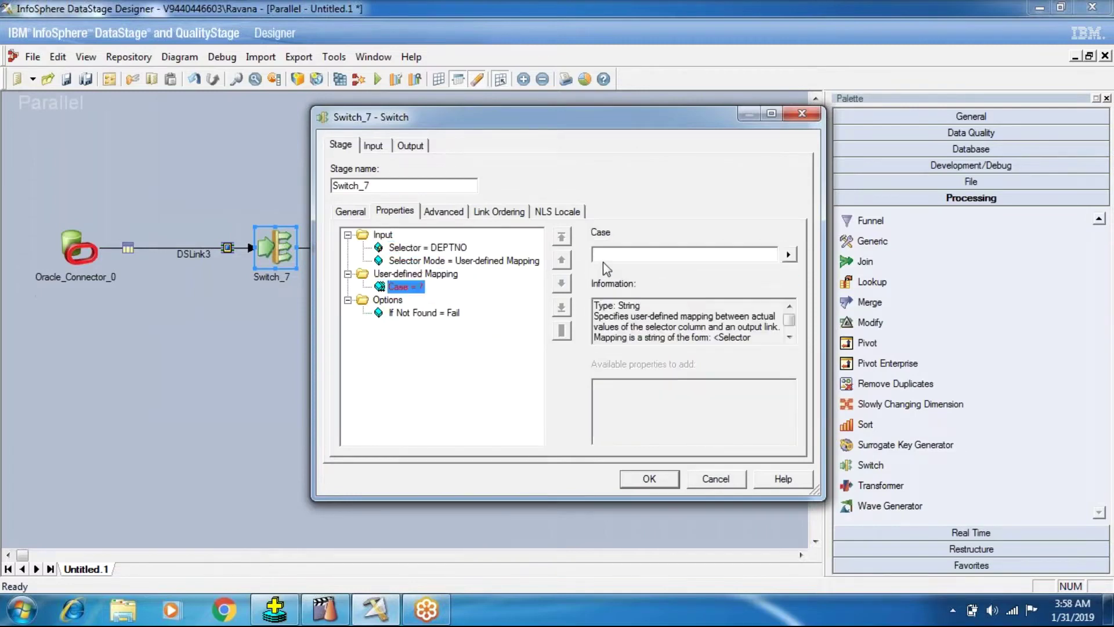
text(20)
click(649, 478)
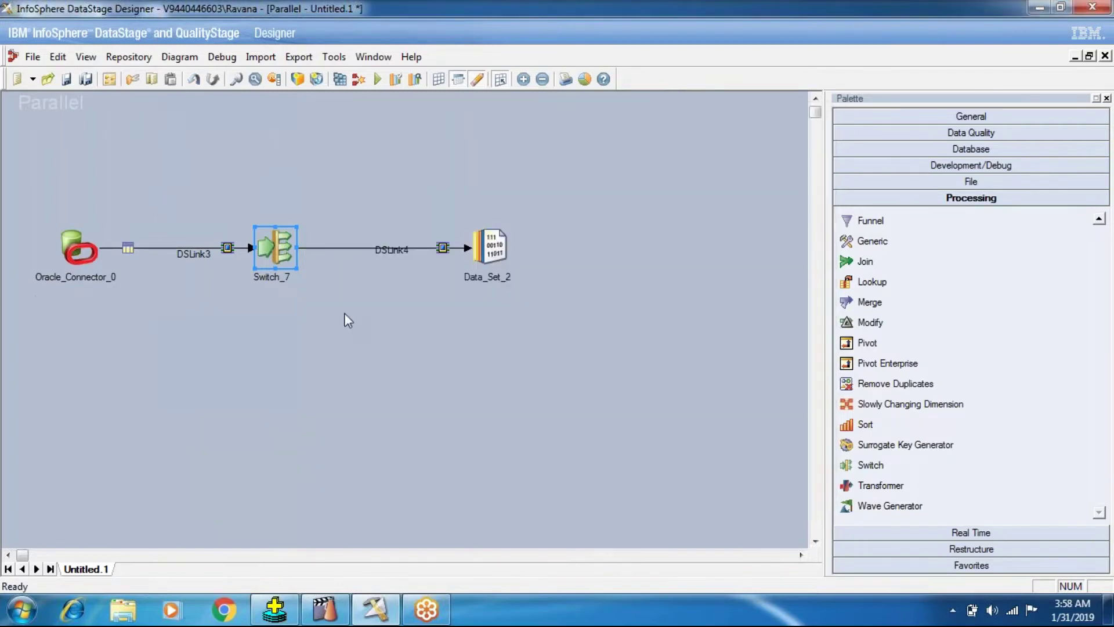
Set the Switch stage's If Not Found option to Drop
double_click(280, 251)
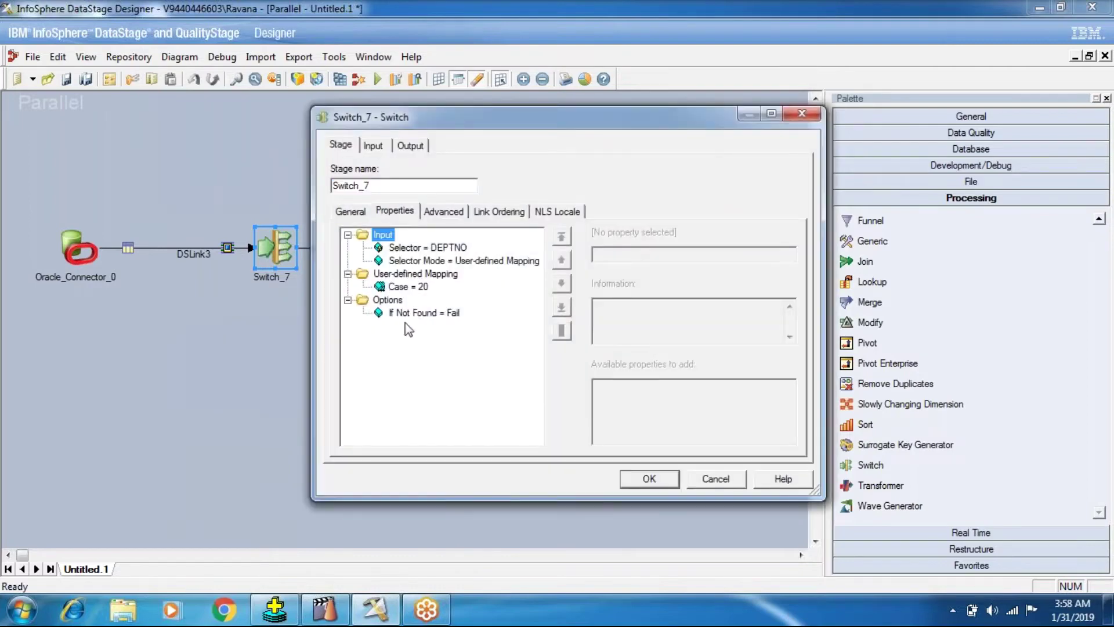
click(416, 312)
click(685, 254)
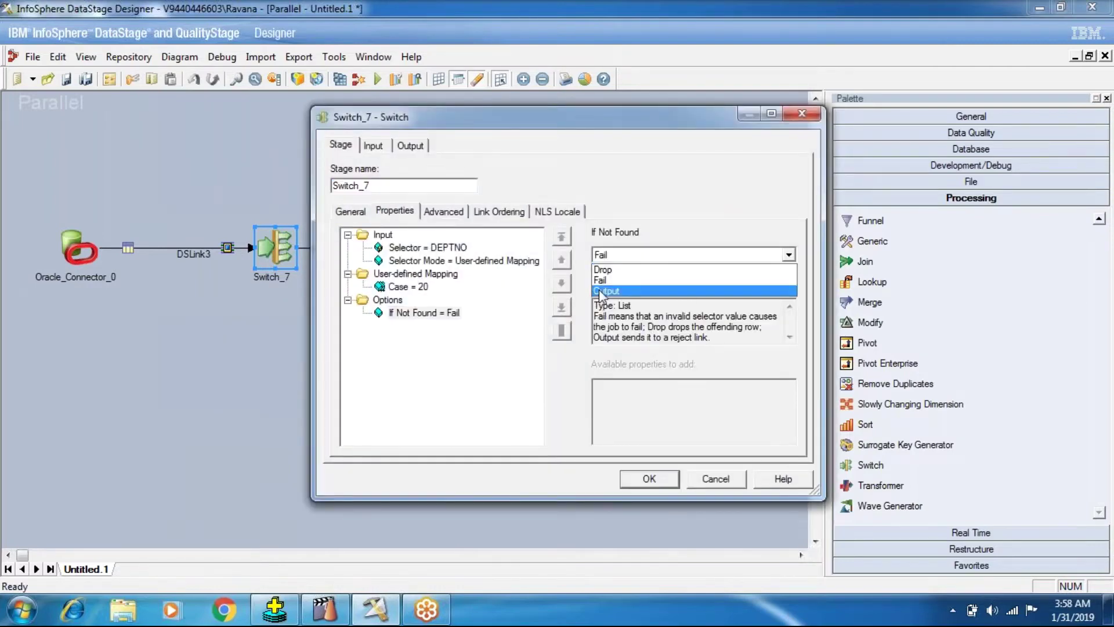
click(598, 289)
click(618, 256)
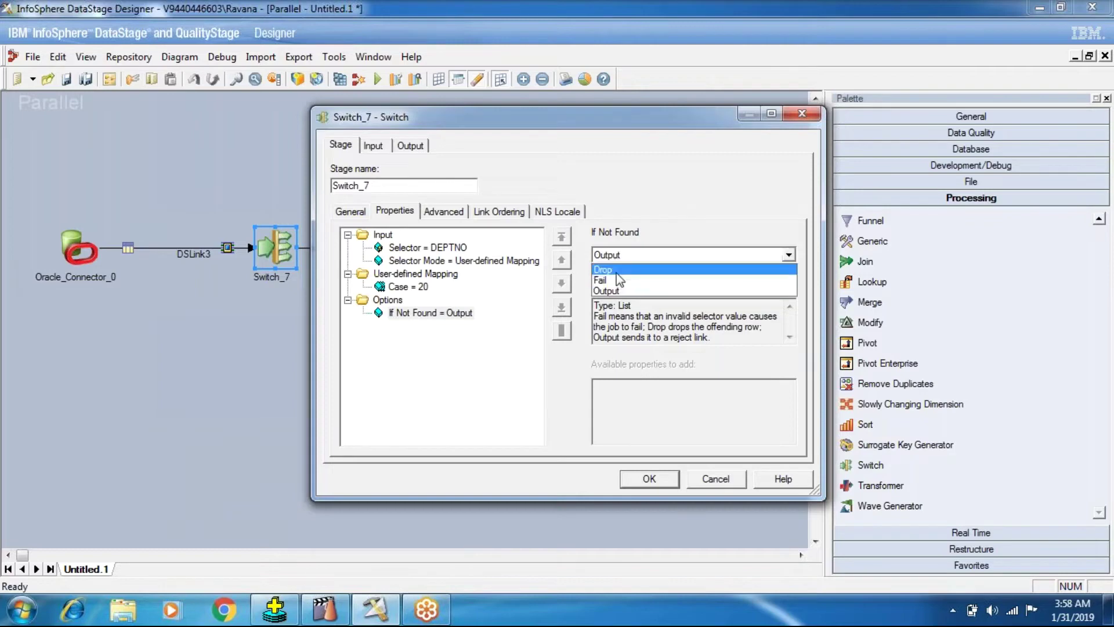
click(615, 269)
click(644, 478)
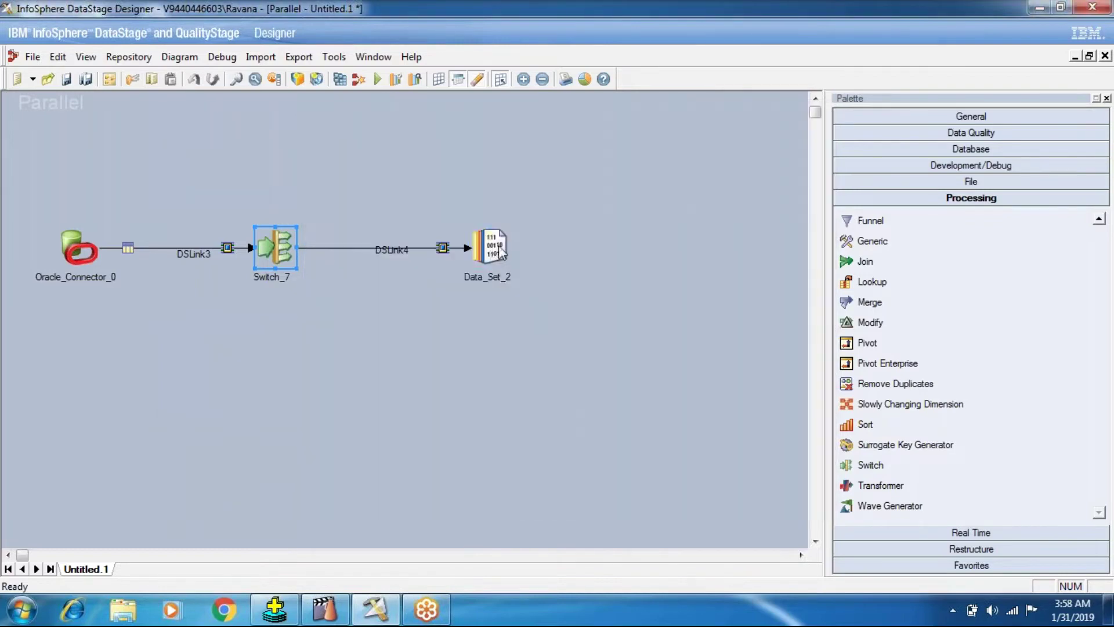
Auto-map the Switch stage's columns to its output link
right_click(284, 240)
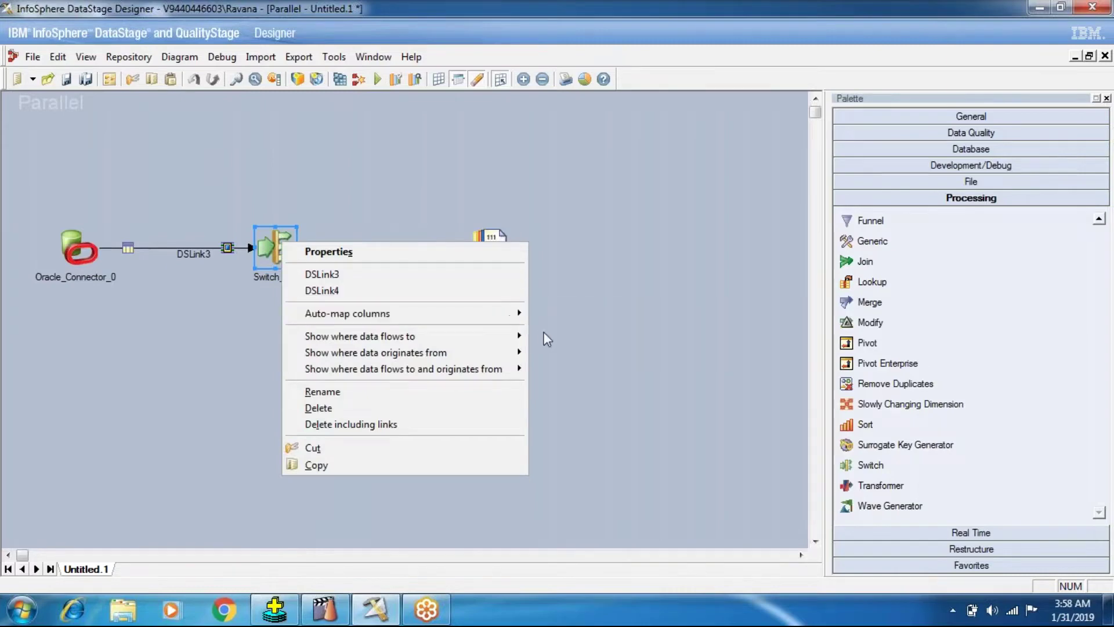
mouse_move(510, 313)
click(571, 330)
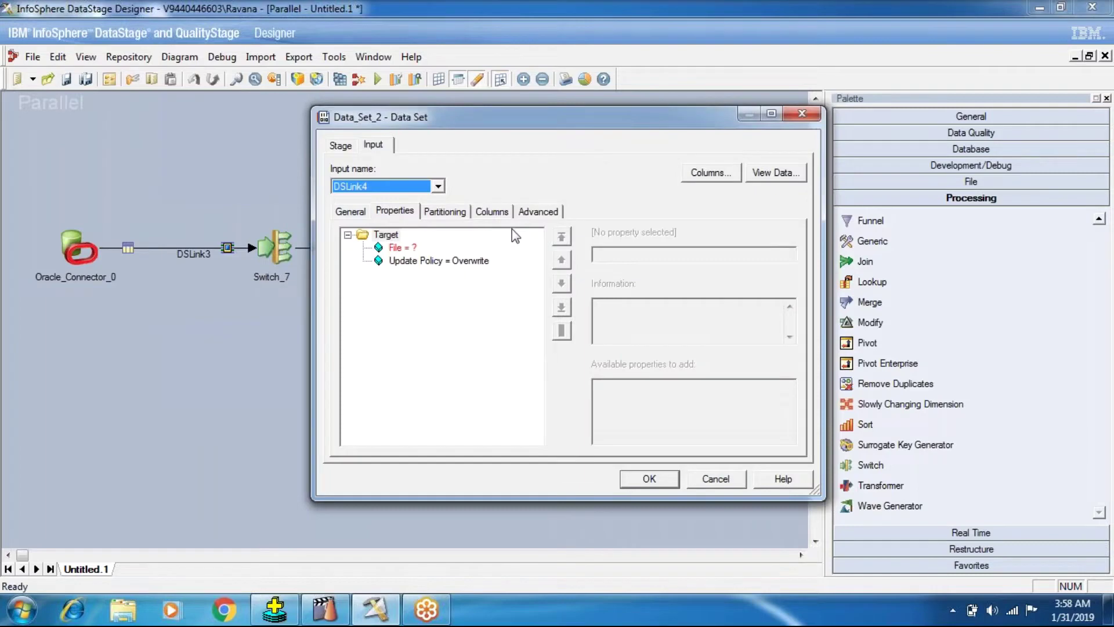
Set the target File of the Data_Set_2 stage to Switch.ds
click(399, 247)
click(609, 255)
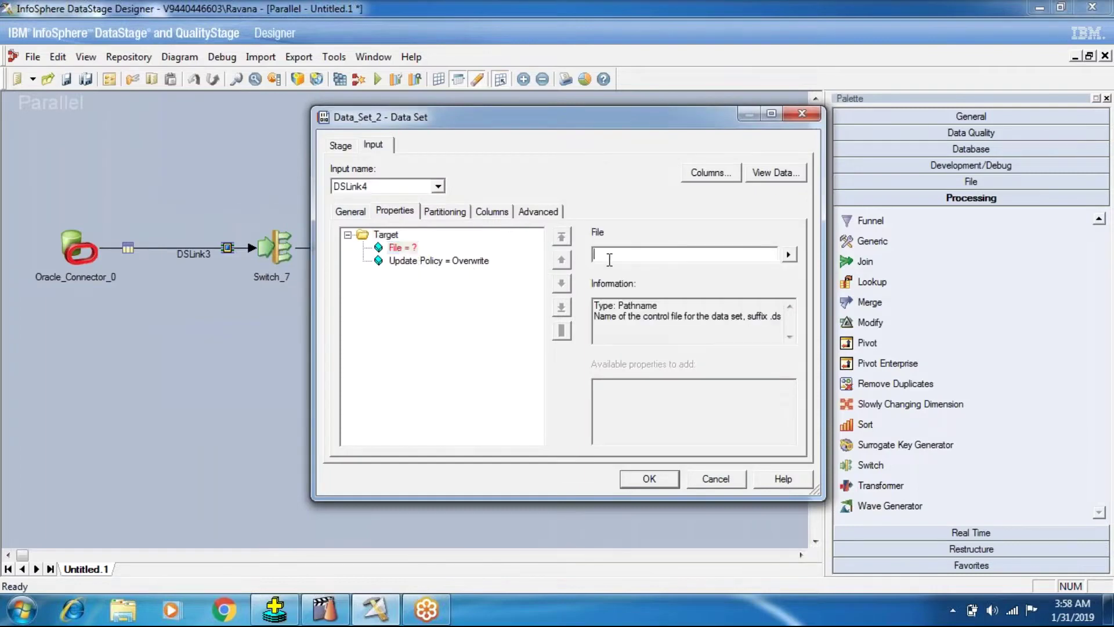
text(Switch.ds)
key(Return)
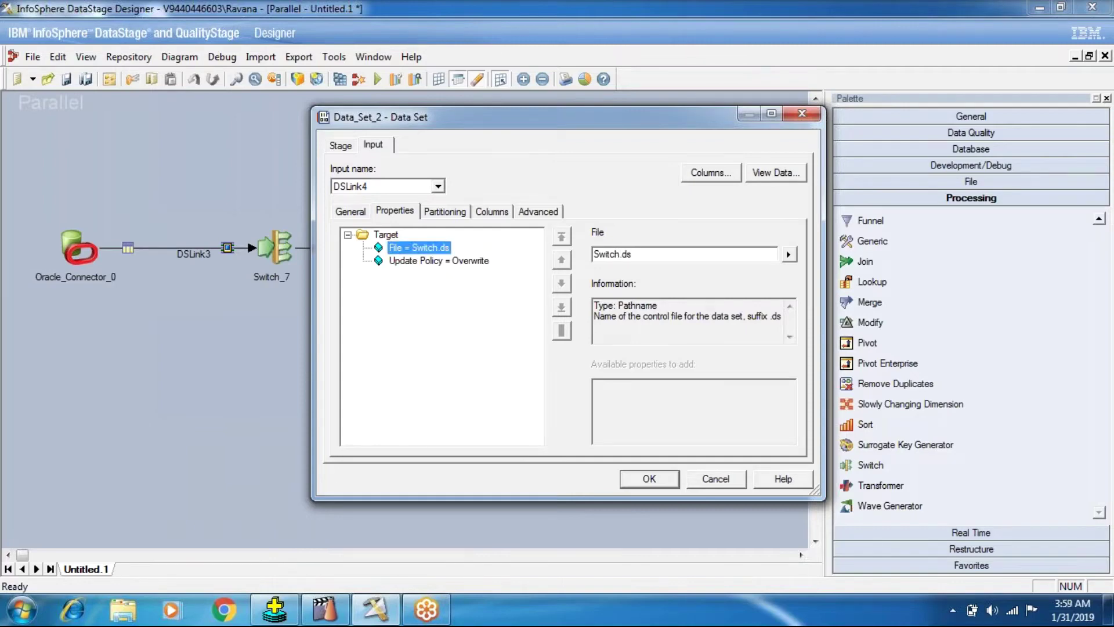
click(654, 480)
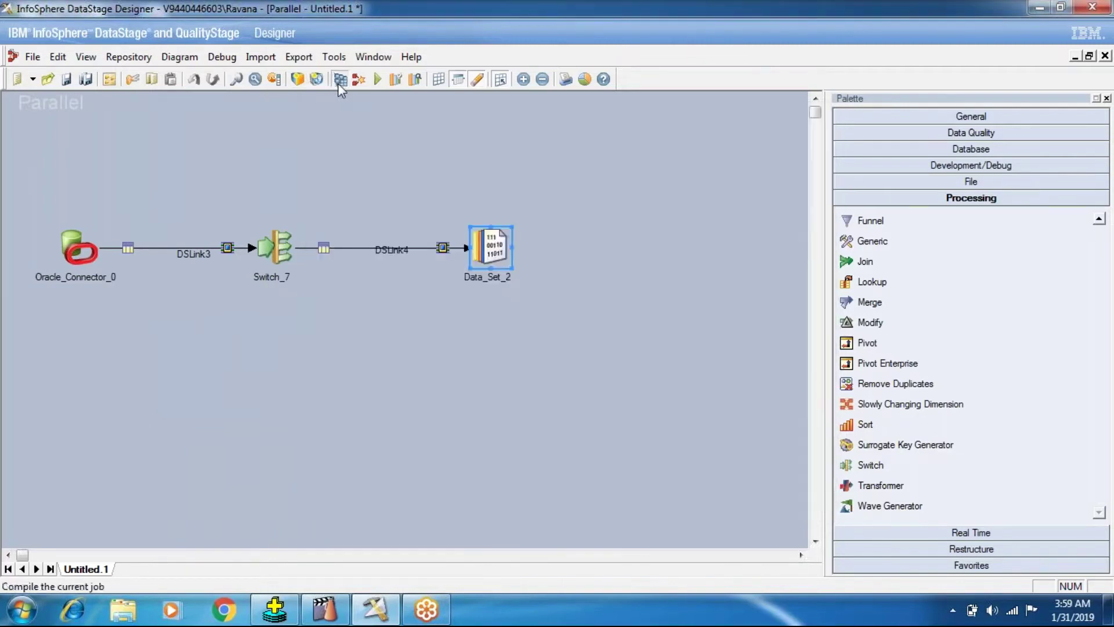
Start compiling the job and choose \Jobs\Batch101 as its save folder
click(339, 79)
key(Return)
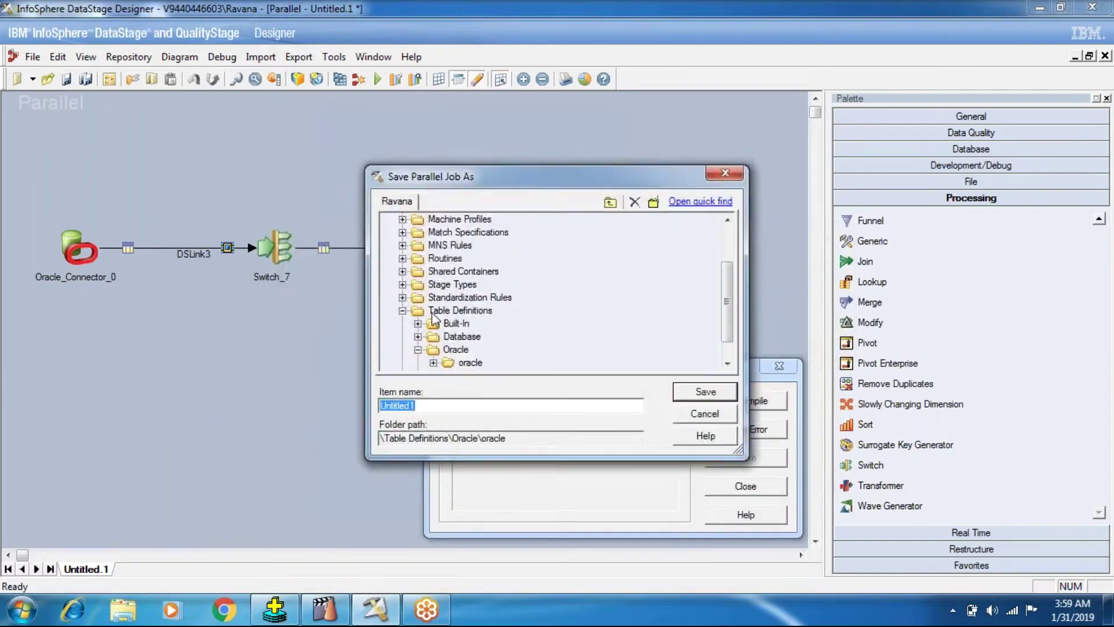
click(403, 310)
click(436, 244)
click(402, 245)
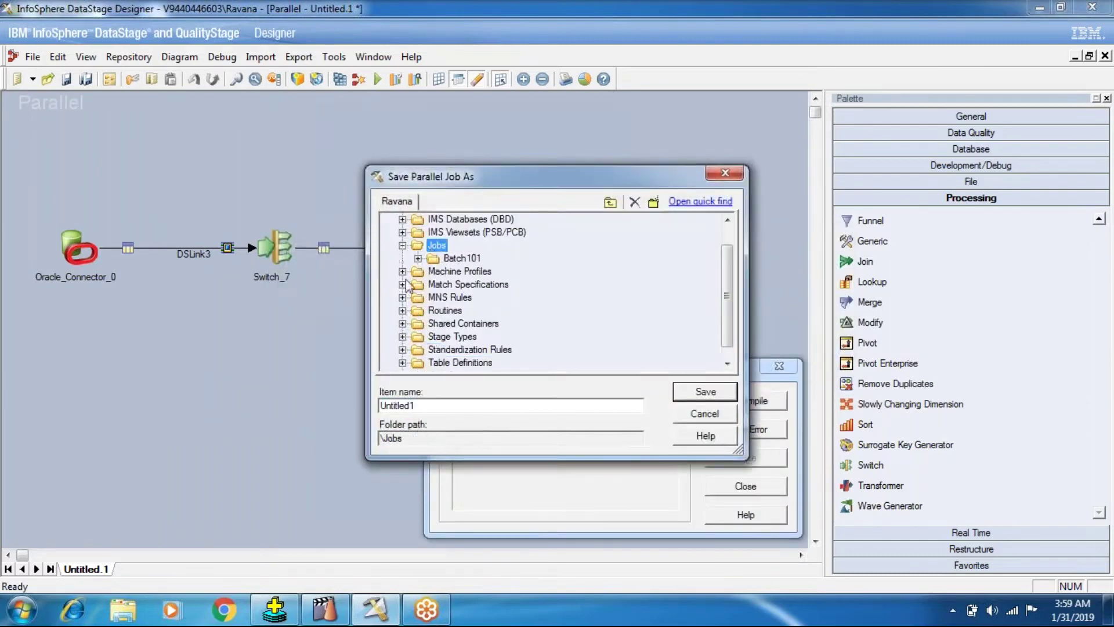
click(452, 264)
Save the job as SwitchStage_Job4 and let it compile
drag(432, 406, 291, 414)
text(S)
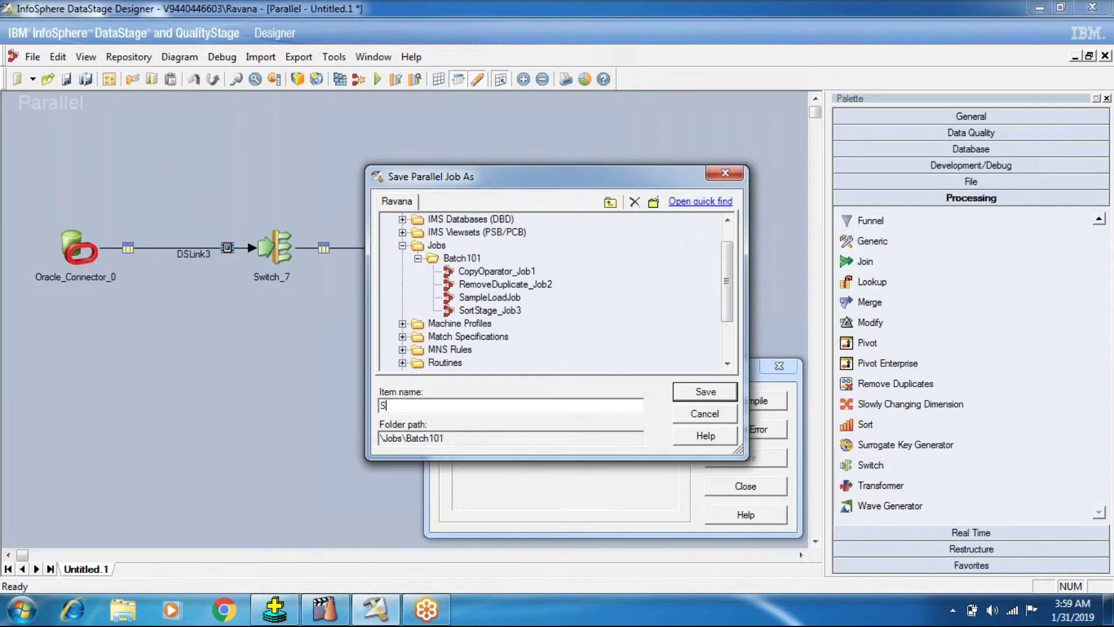
text(witchJo)
key(BackSpace)
key(BackSpace)
text(Stage_Job4)
click(705, 393)
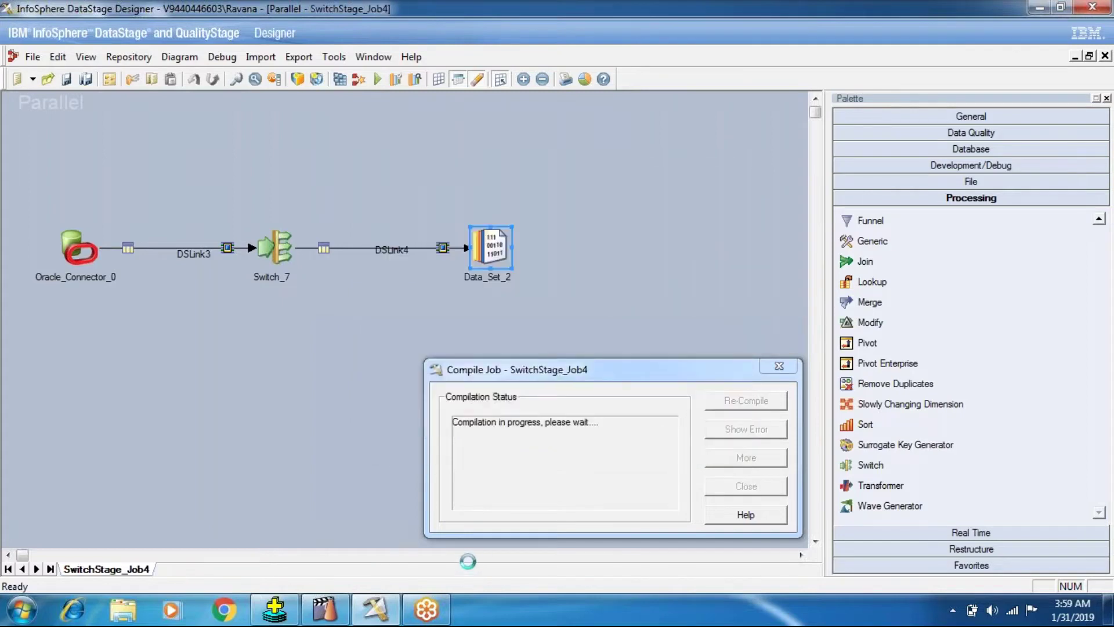
Recompile SwitchStage_Job4, dismiss the compile results, and run the job with its existing run options
click(779, 487)
click(340, 79)
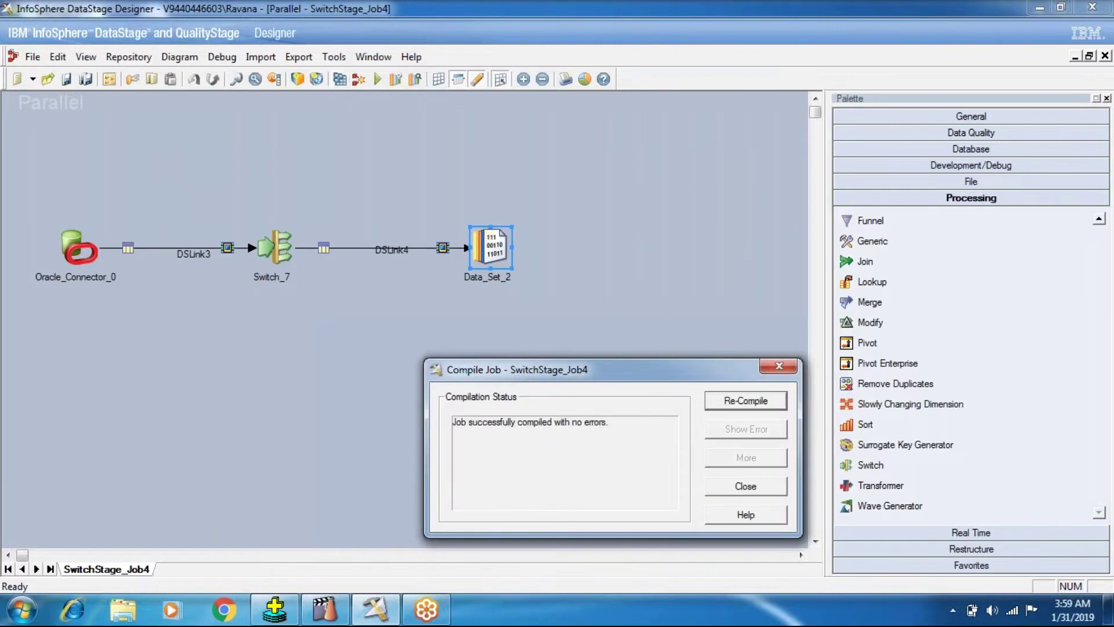
click(709, 490)
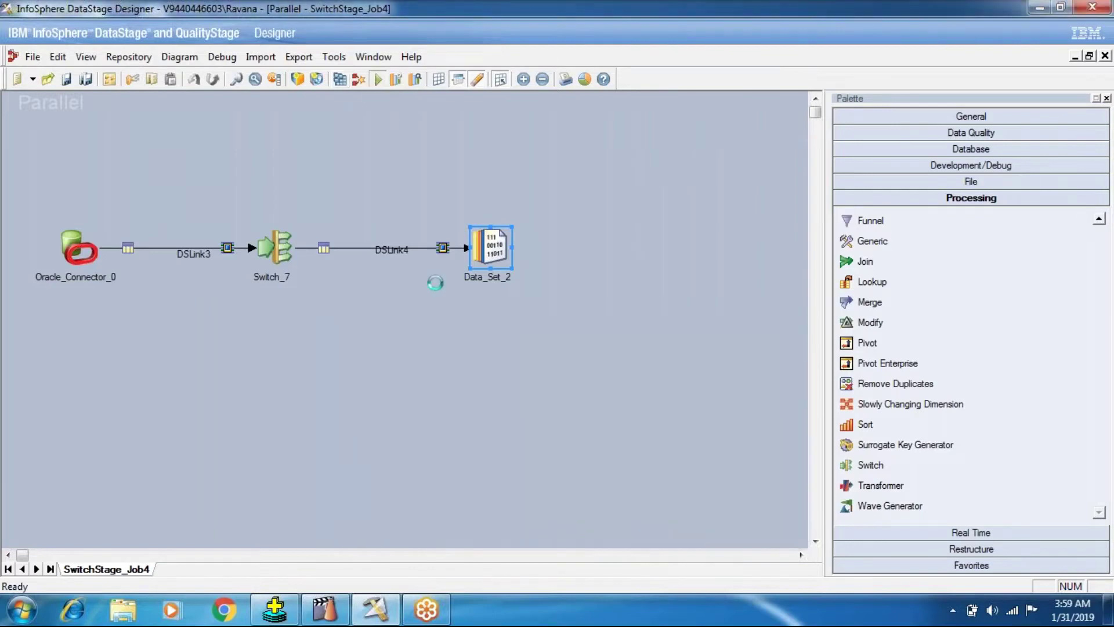
key(ctrl+F5)
click(268, 348)
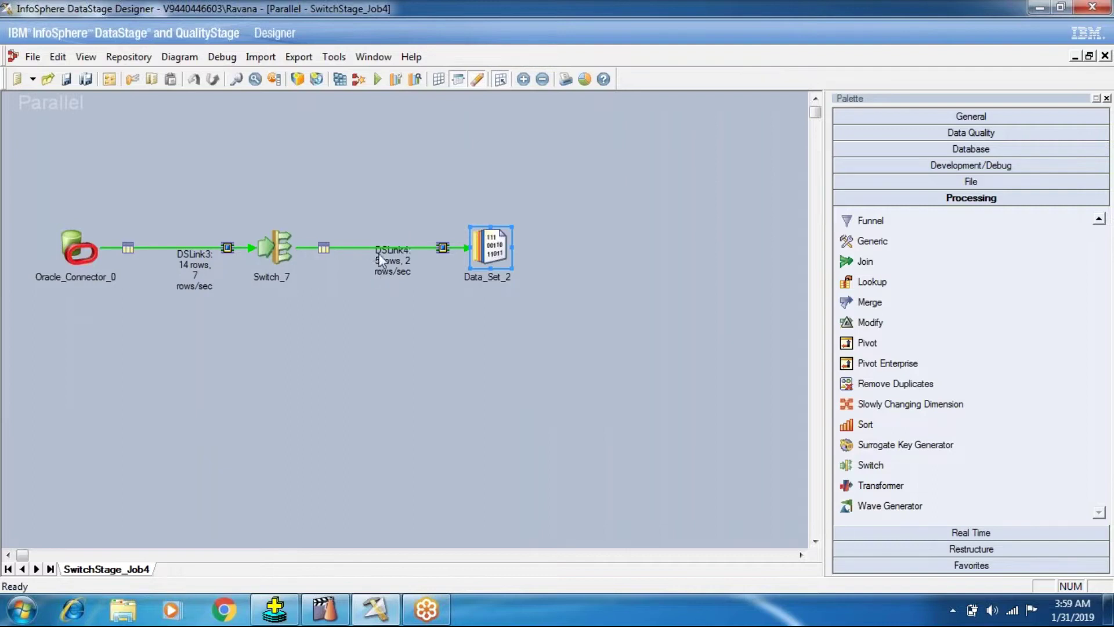
In Oracle SQL*Plus, edit the last query to select * from emp where deptno = 20, run it, and check the DEPTNO values
click(274, 609)
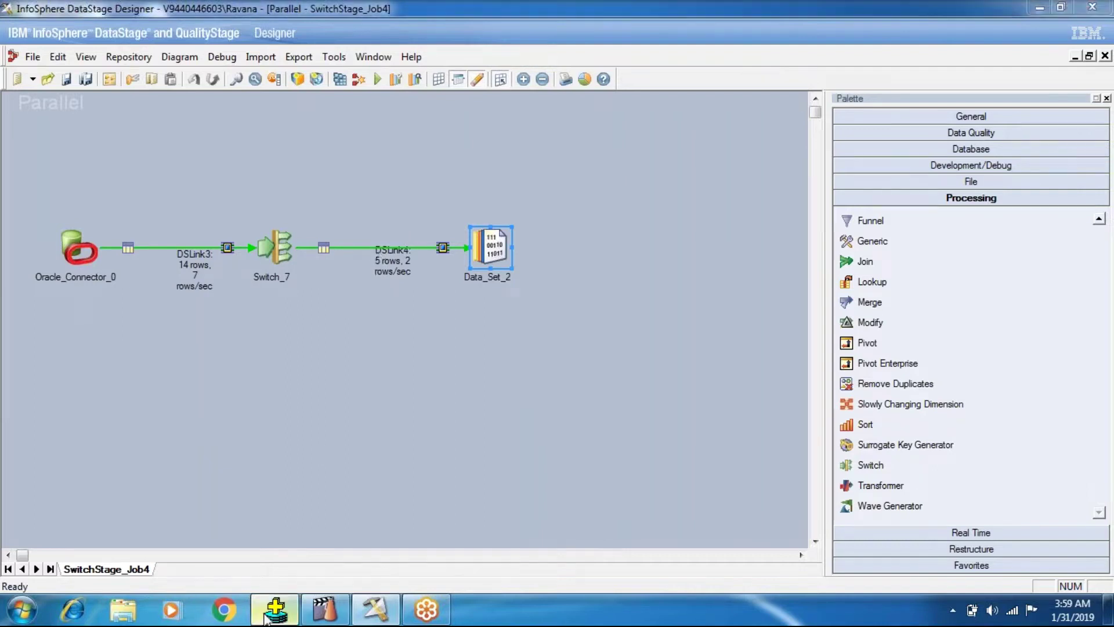
text(e)
key(Return)
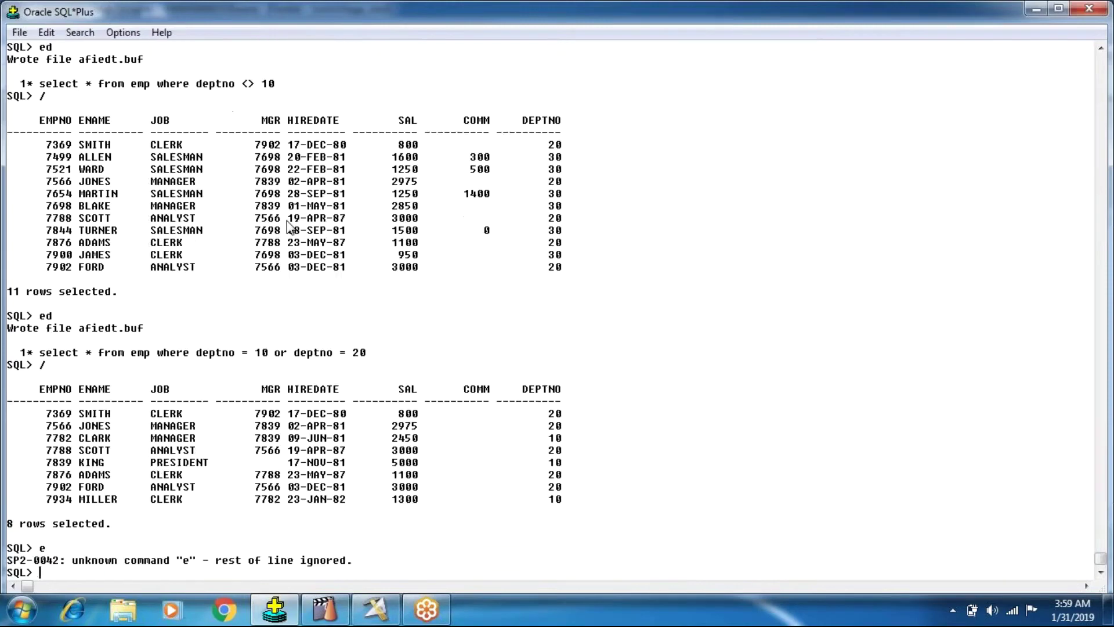
text(ed)
key(Return)
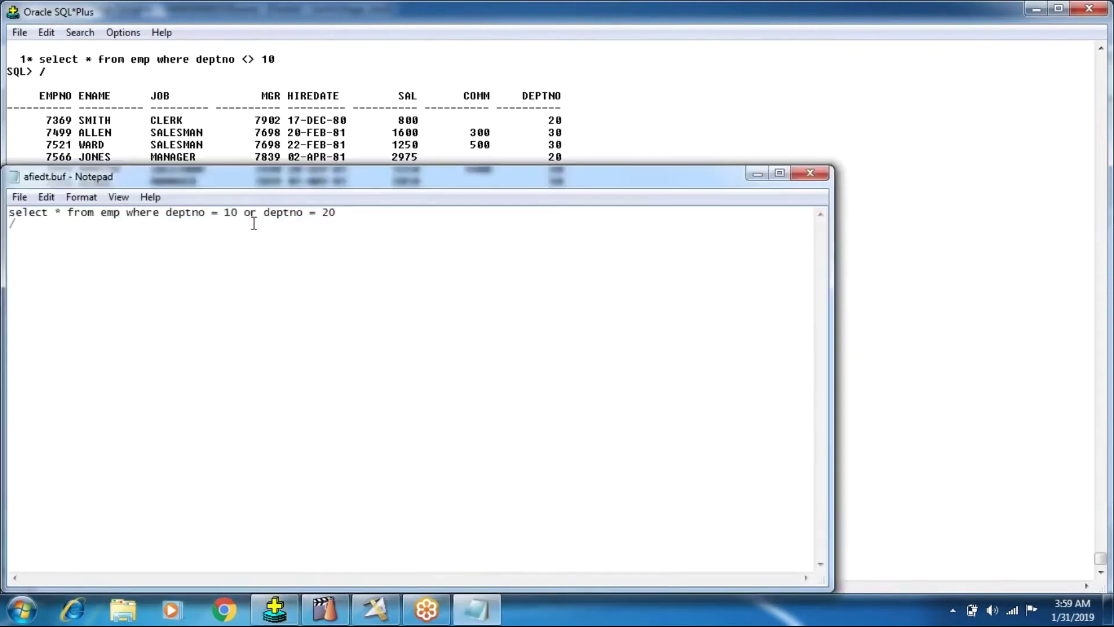
drag(339, 216, 223, 214)
text(20)
key(alt+f)
key(x)
key(Return)
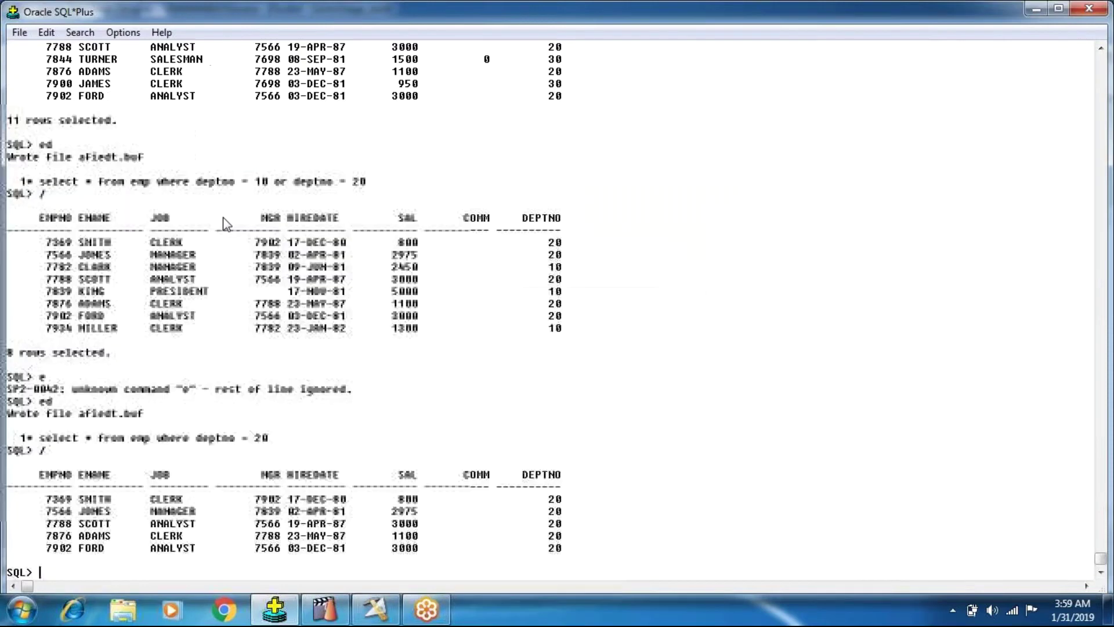
drag(540, 499, 572, 550)
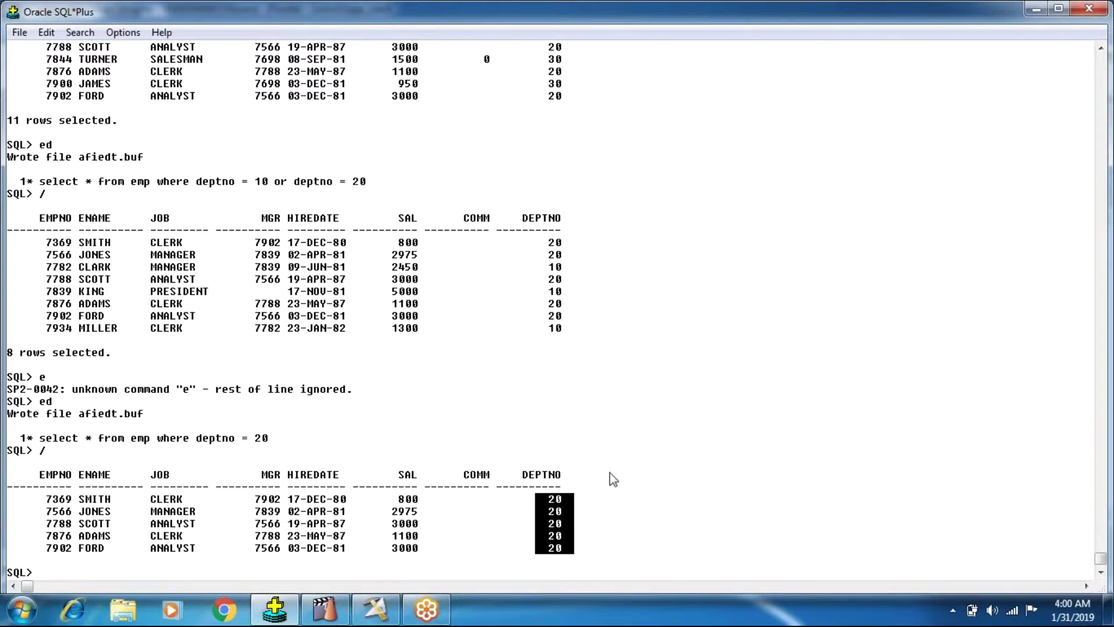
Switch back to DataStage Designer and view the data written to Data_Set_2 through DSLink4, using the default display options
click(367, 616)
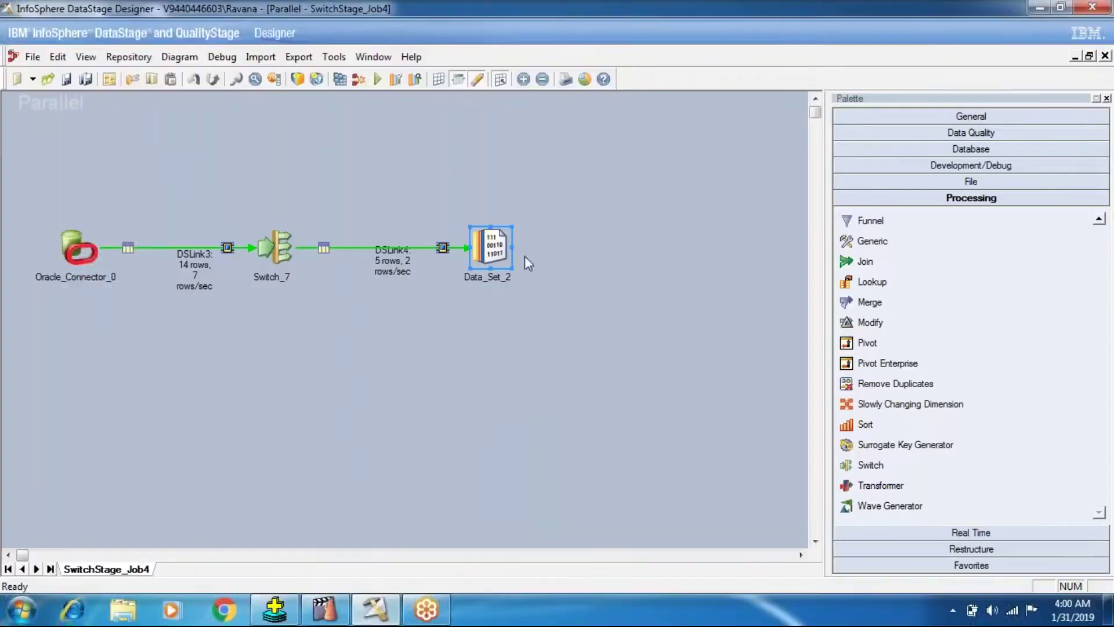
right_click(489, 249)
click(520, 299)
click(701, 259)
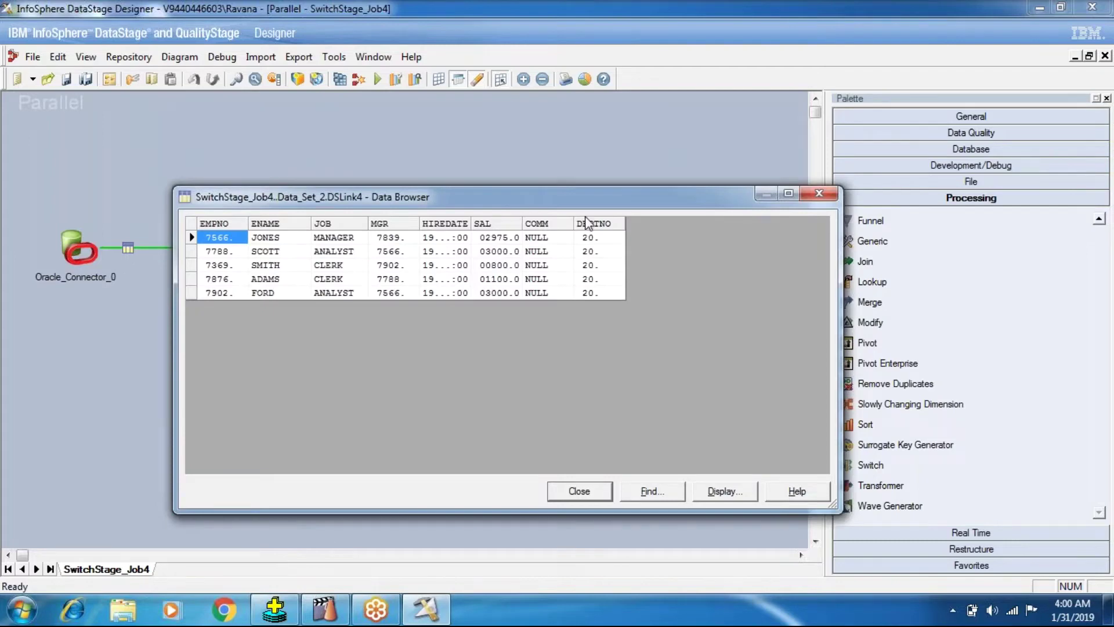
click(569, 492)
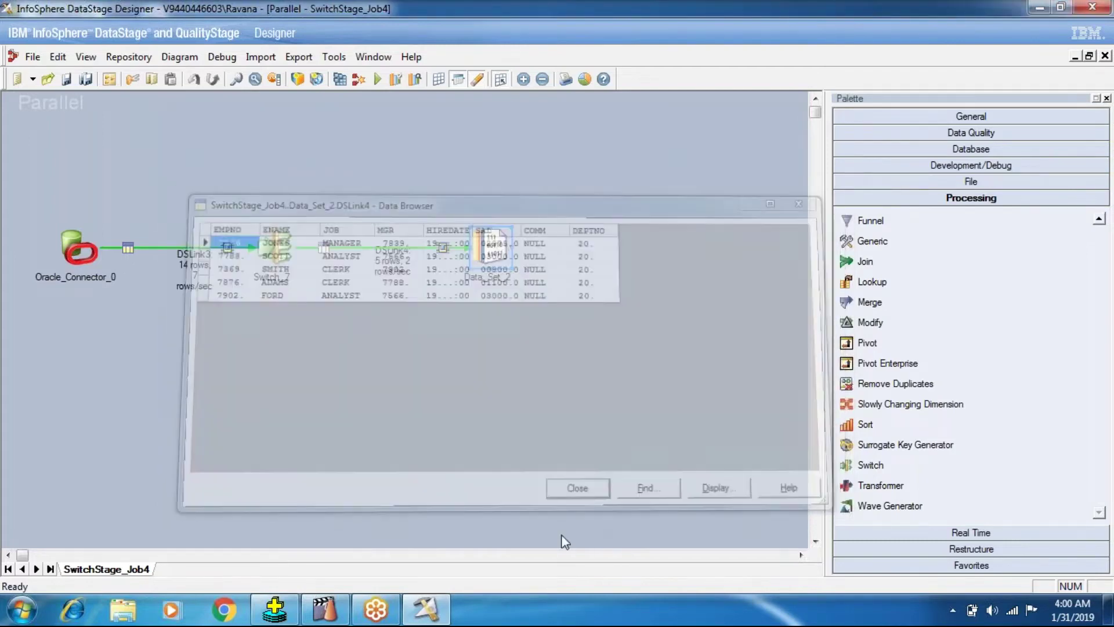
Move Data_Set_2 higher on the canvas, add a second Data Set stage below it, and link Switch_7 to the new stage
drag(490, 249, 490, 191)
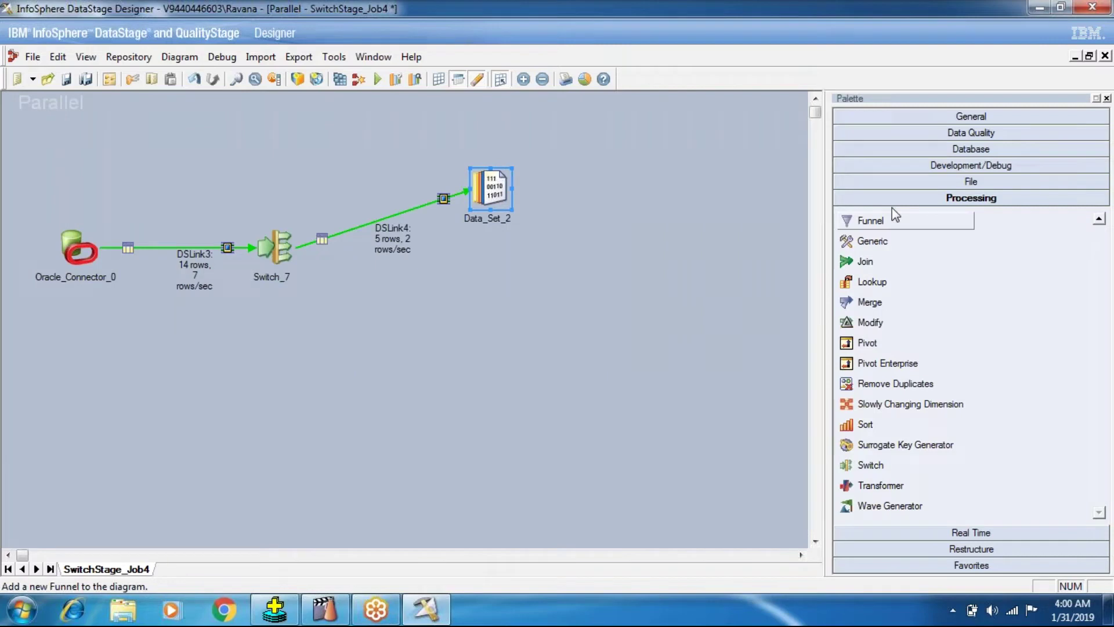
click(899, 182)
click(979, 204)
click(471, 308)
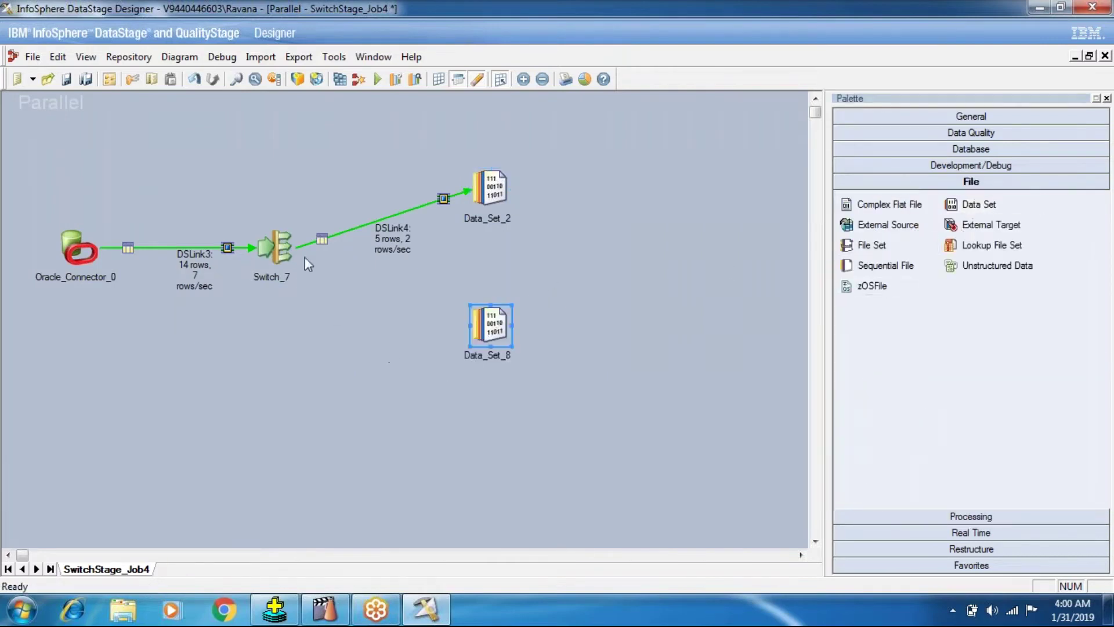
drag(285, 254, 487, 328)
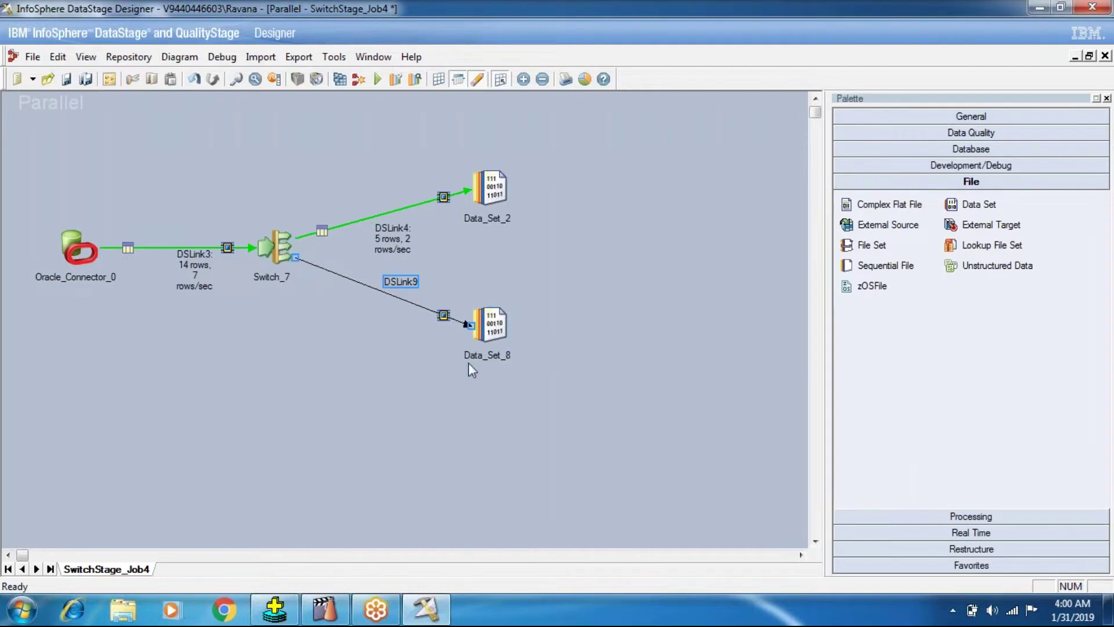
Auto-map the Switch_7 stage's columns to the DSLink9 output link
right_click(267, 246)
mouse_move(416, 342)
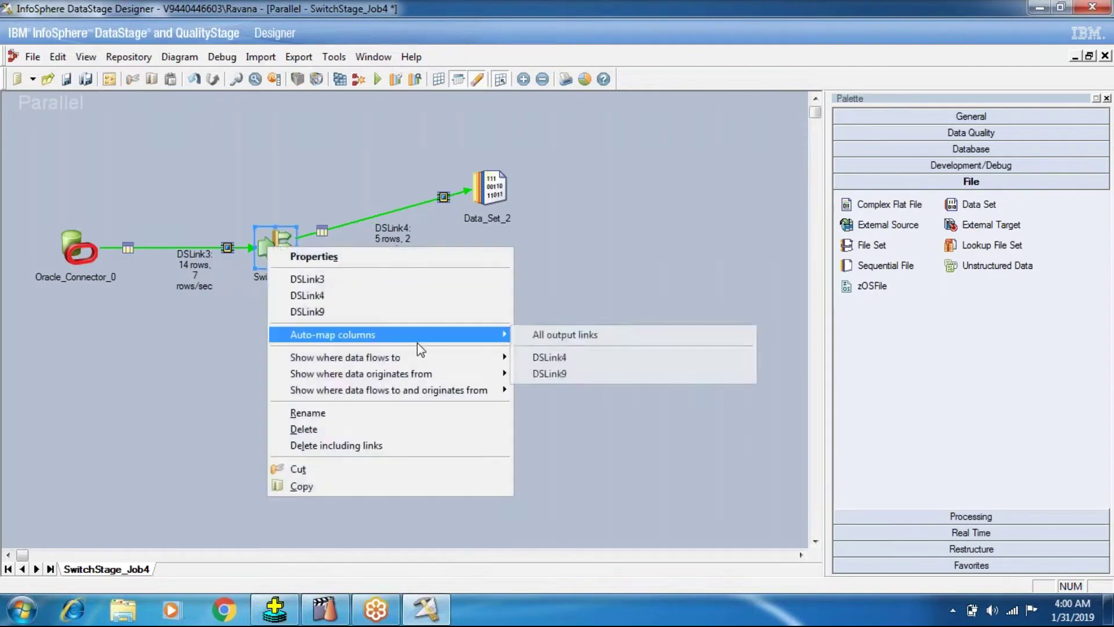
click(576, 372)
Set the target File of the Data_Set_8 stage to switchdpet.ds
double_click(492, 324)
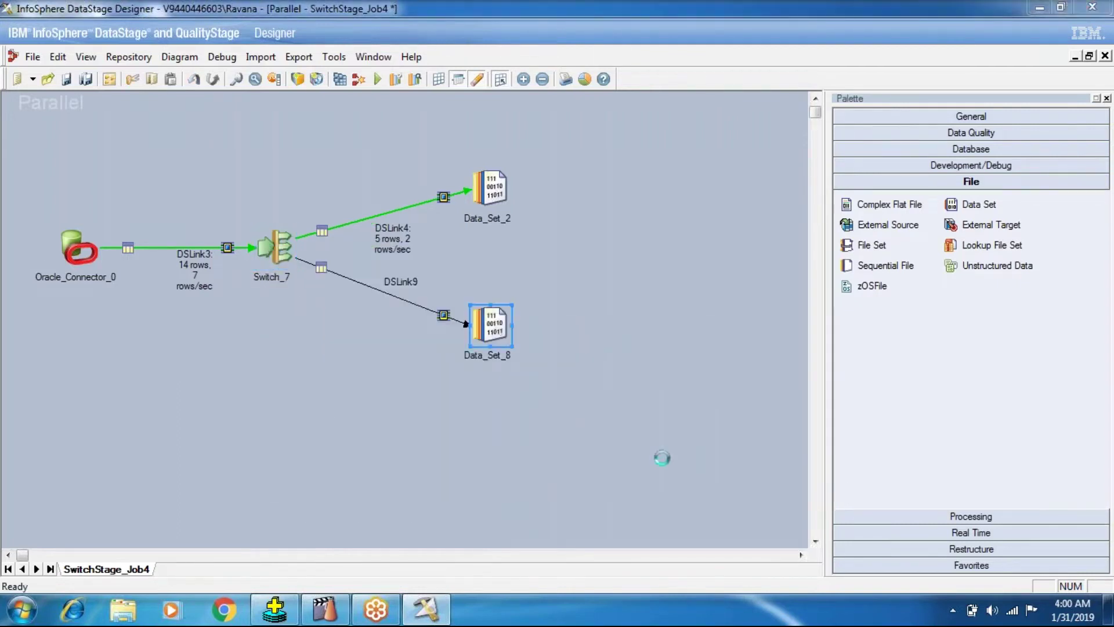
click(397, 247)
click(788, 254)
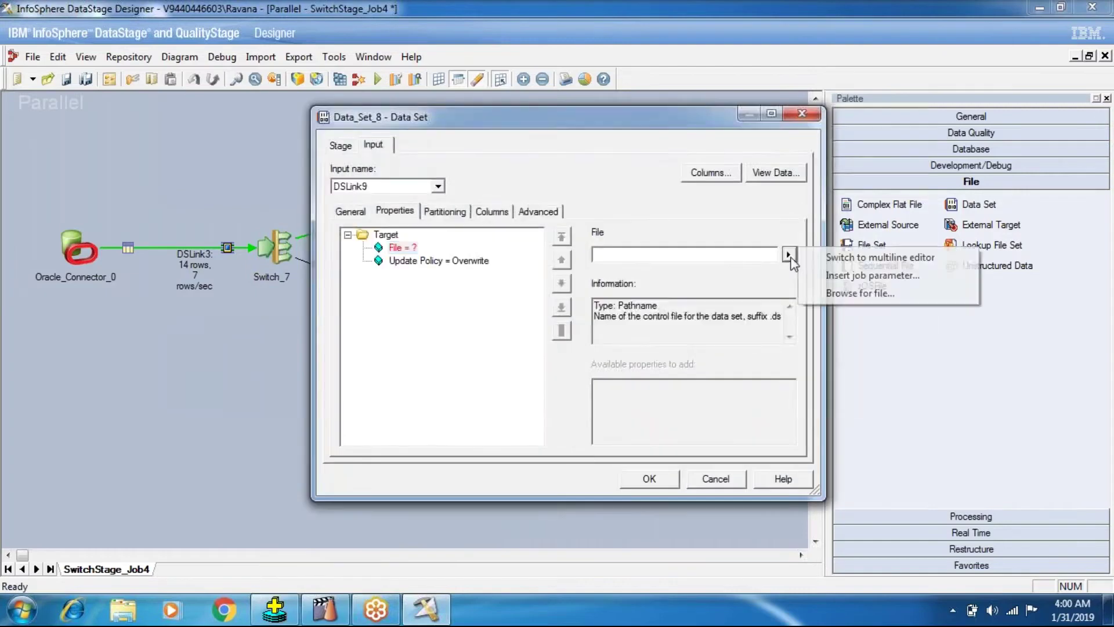
click(610, 255)
text(s)
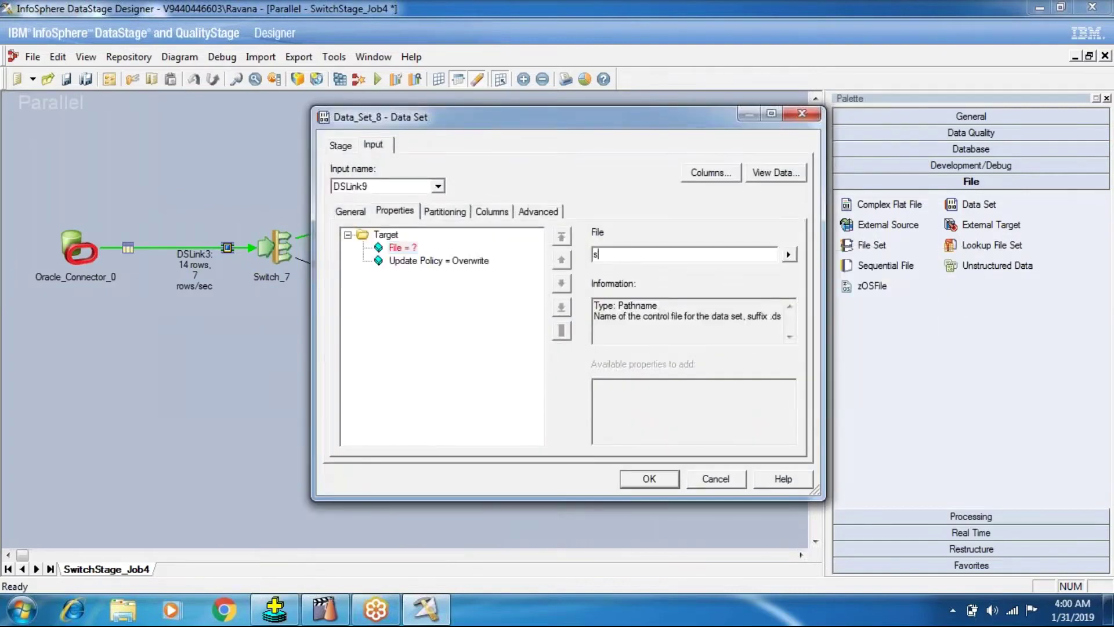
text(witchdpet.ds)
key(Return)
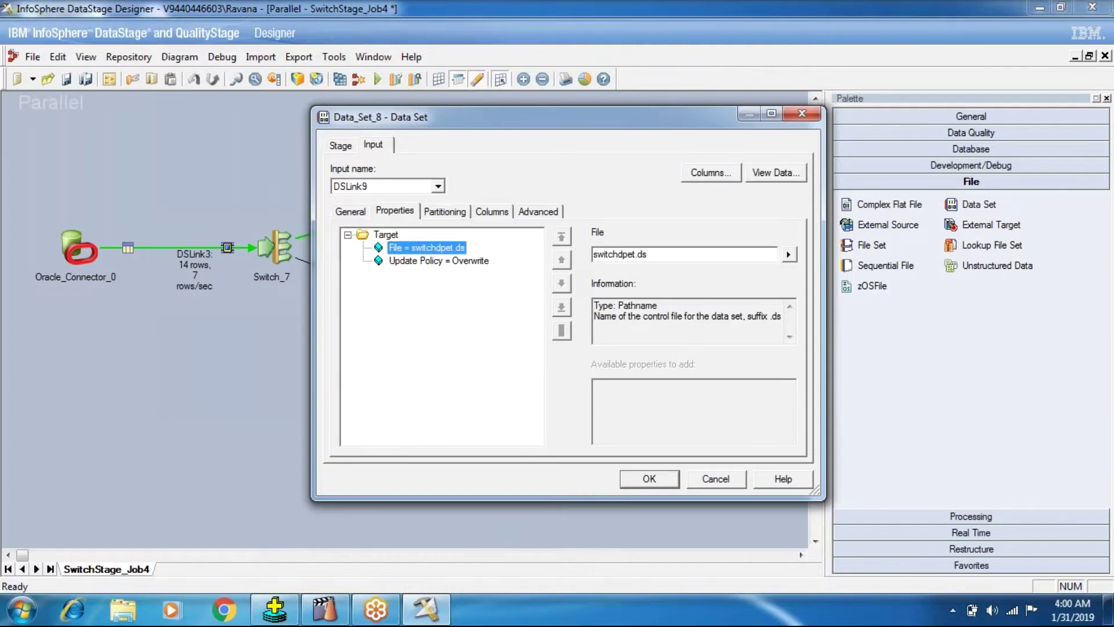
click(632, 475)
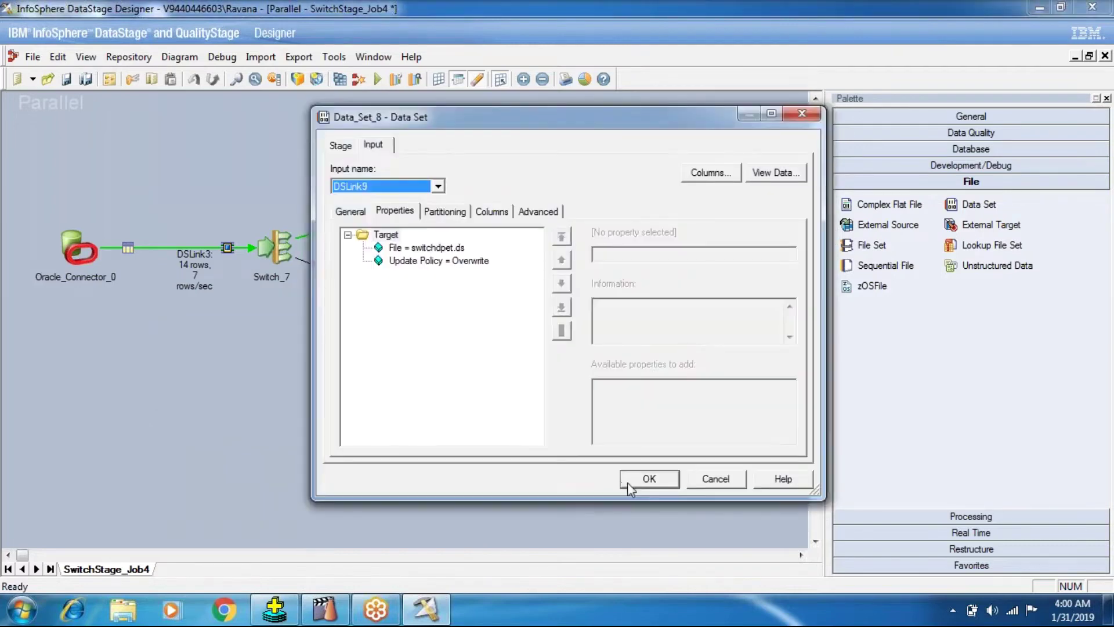
click(630, 480)
Add a second Case property with the value 10 to the Switch_7 stage's User-defined Mapping
double_click(275, 247)
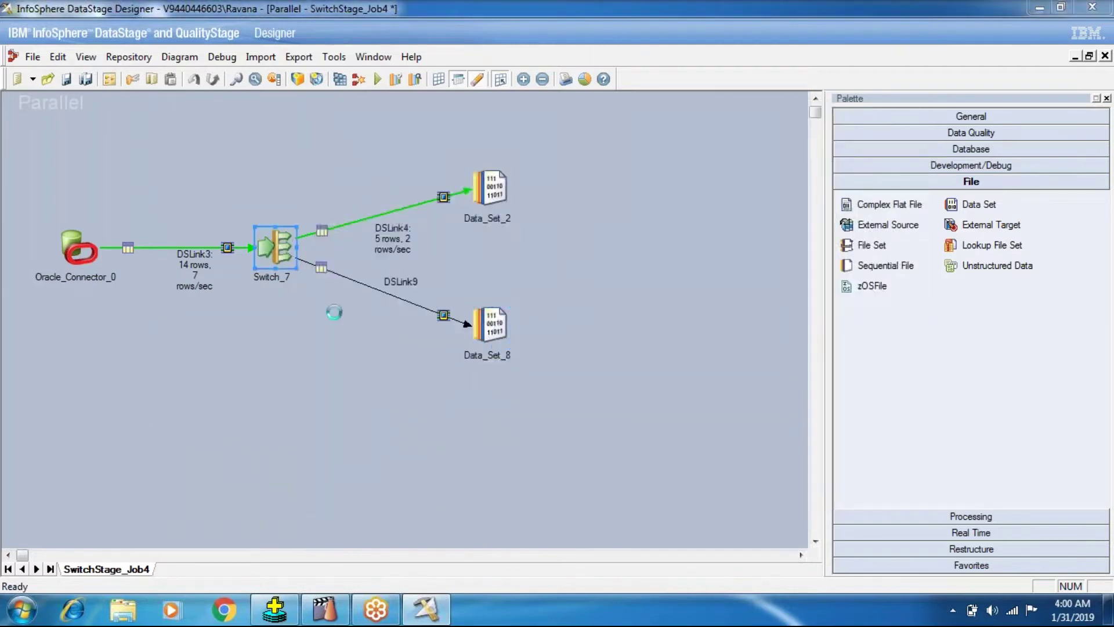
click(386, 274)
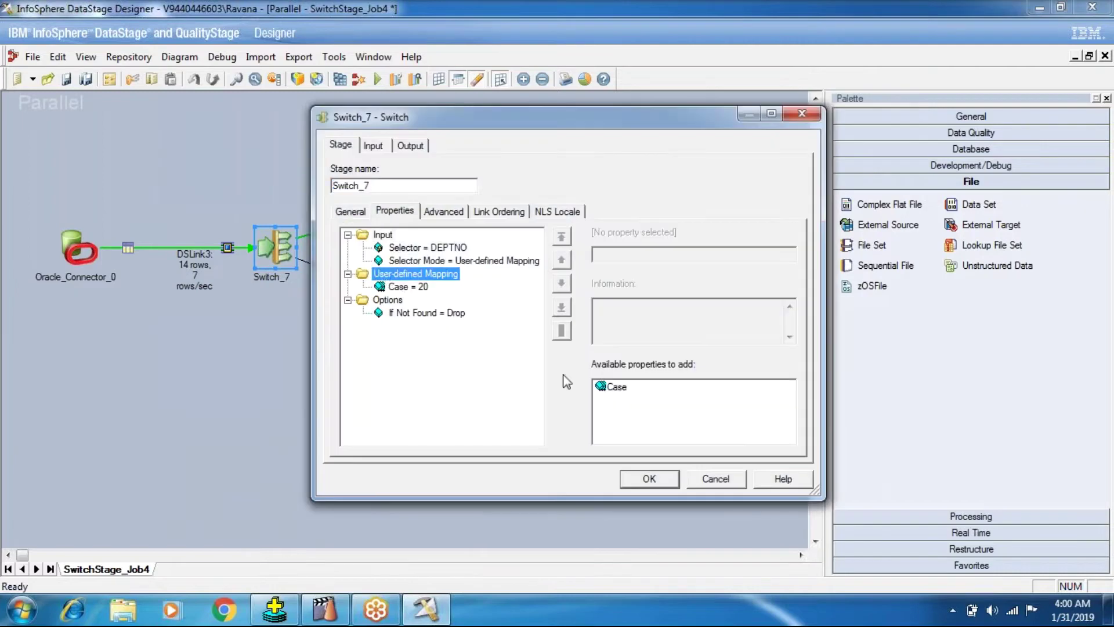
double_click(626, 387)
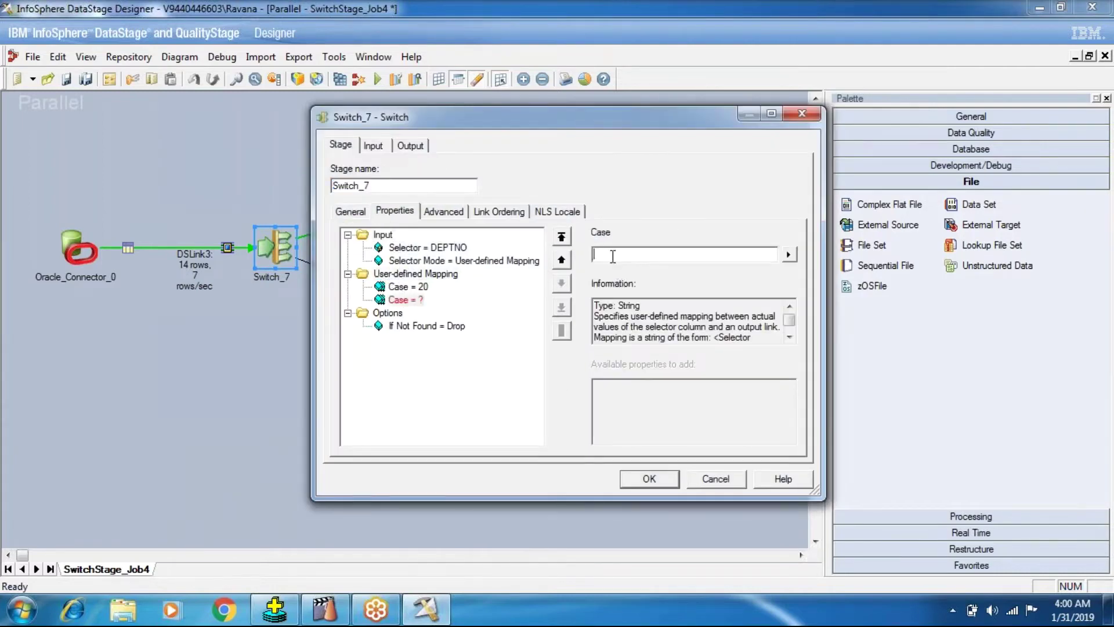
text(10)
click(650, 478)
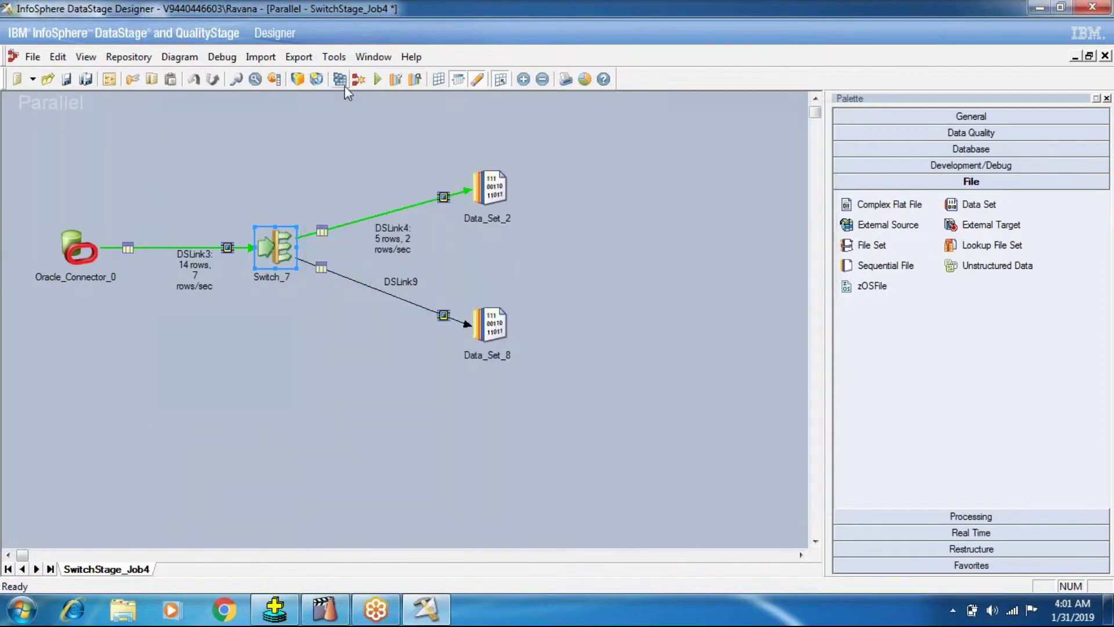
Save and compile the changed job, and run it with the existing run options
click(341, 82)
click(520, 330)
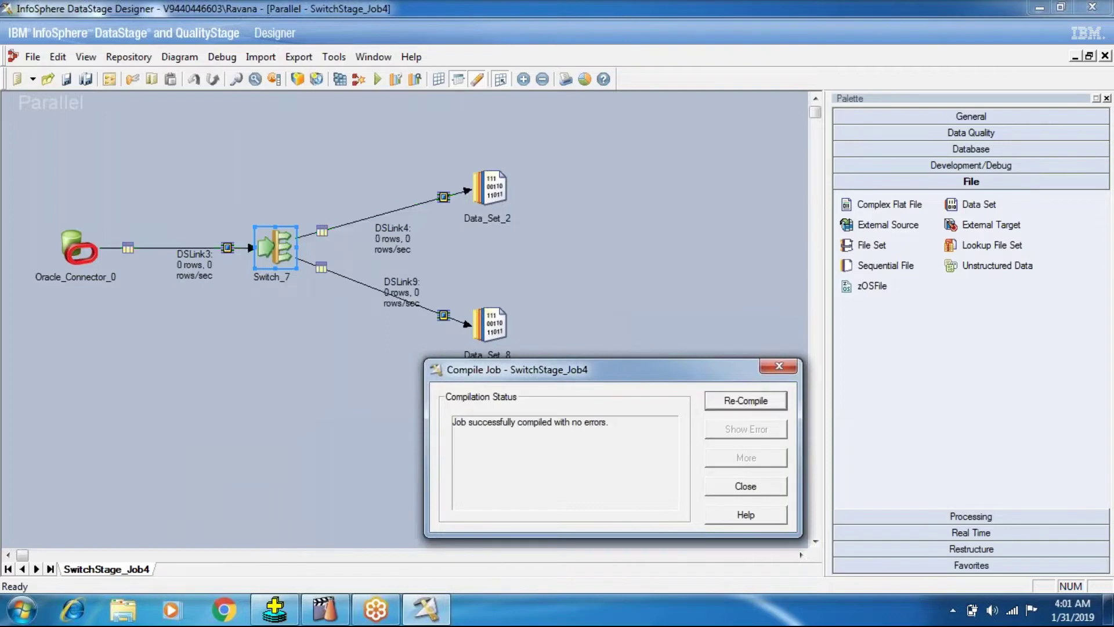
click(748, 486)
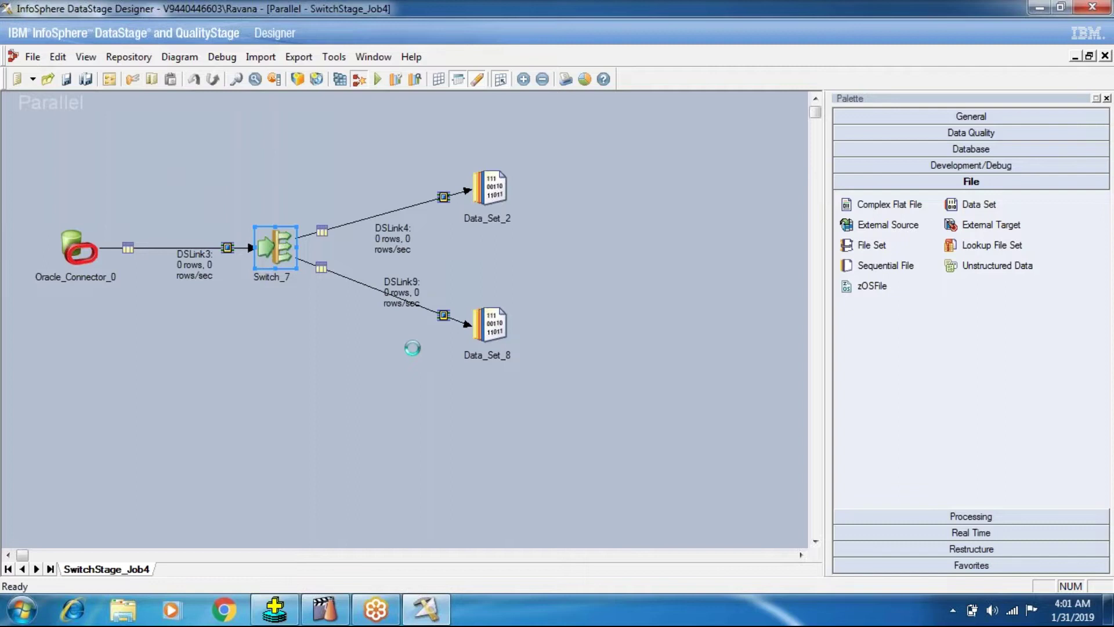
click(691, 342)
click(377, 79)
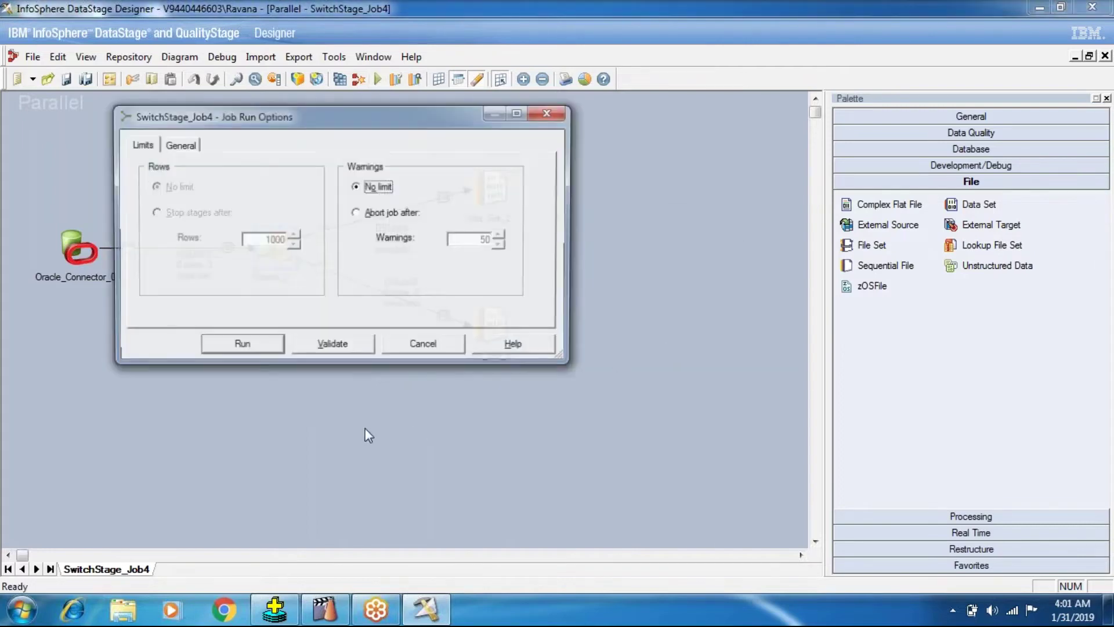
click(256, 343)
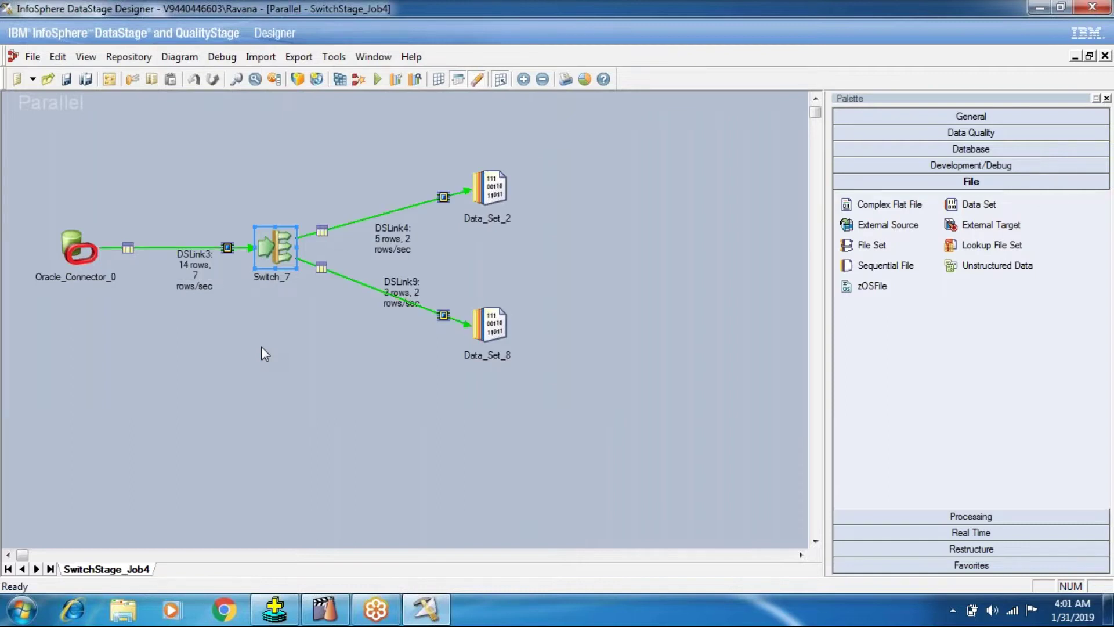
Check the two Data Set targets after the run and open the Switch_7 stage's properties for review
click(489, 184)
click(506, 331)
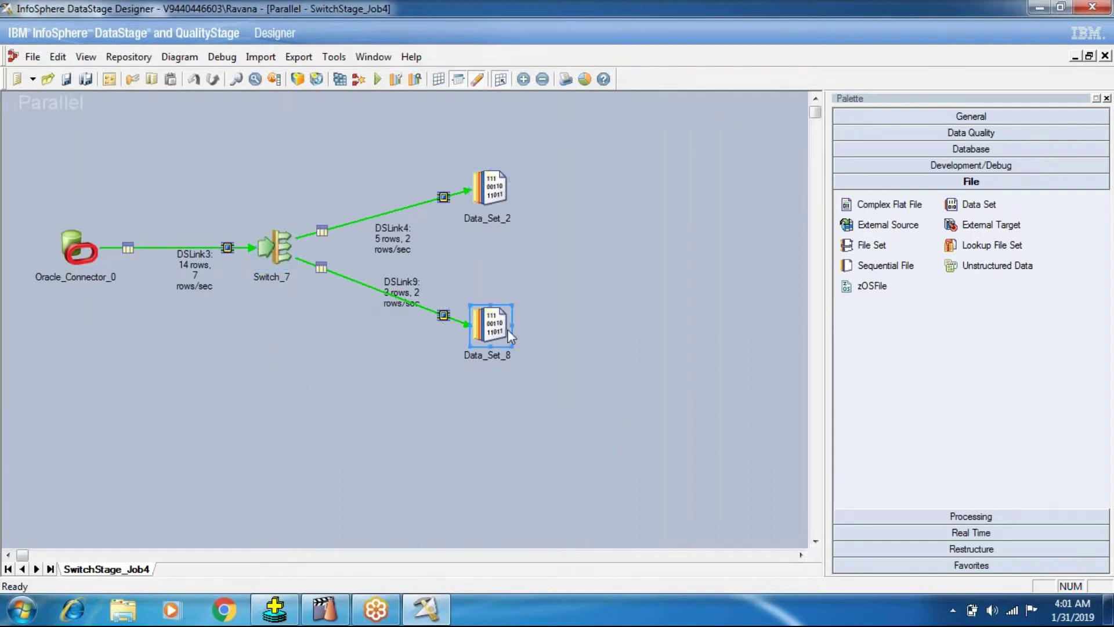
double_click(266, 247)
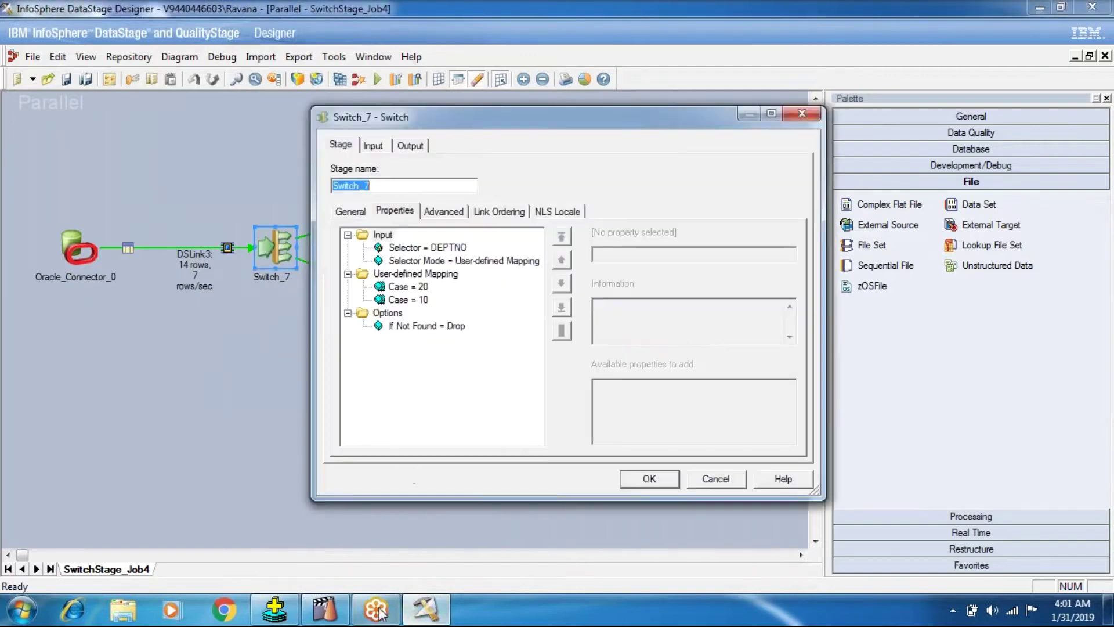
Switch to Oracle SQL*Plus and clear its screen with cl scr
click(277, 610)
text(select)
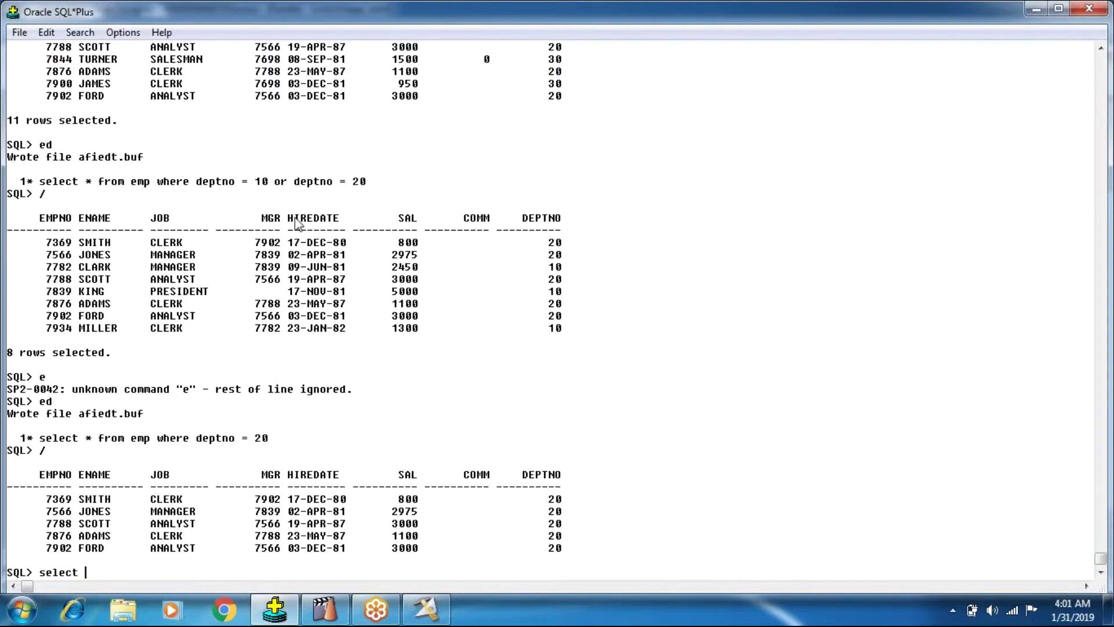
key(BackSpace)
key(BackSpace)
key(BackSpace)
key(BackSpace)
key(BackSpace)
key(BackSpace)
key(BackSpace)
text(cl scr)
key(Return)
Write out the example query select * from emp where depnto = 20 or sal >=1500 without running it
text(select * f)
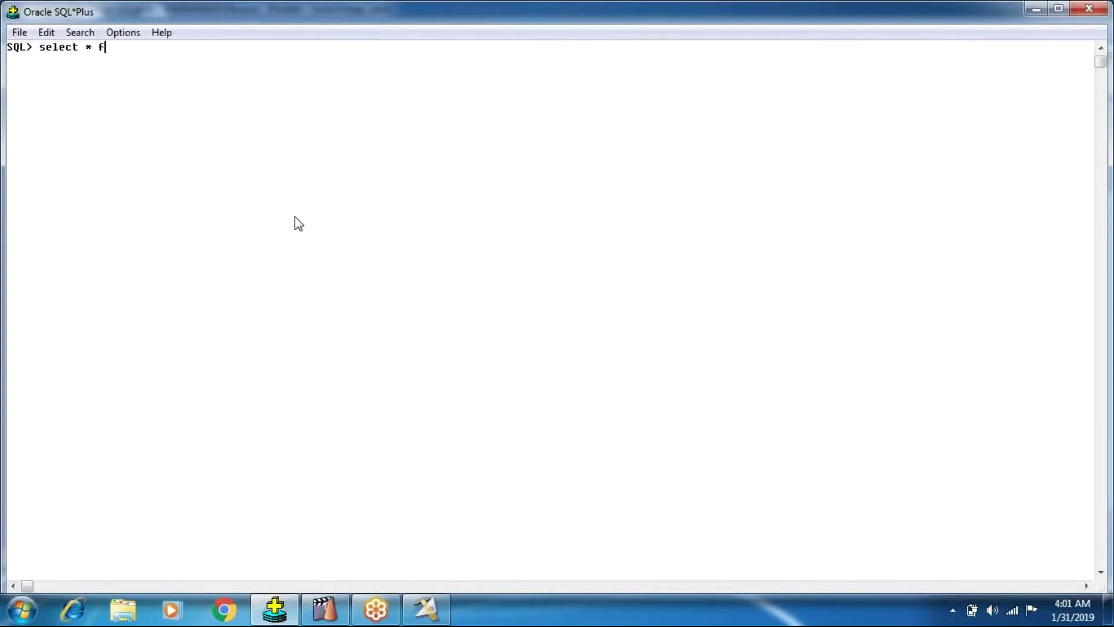
text(rom emp where depnto )
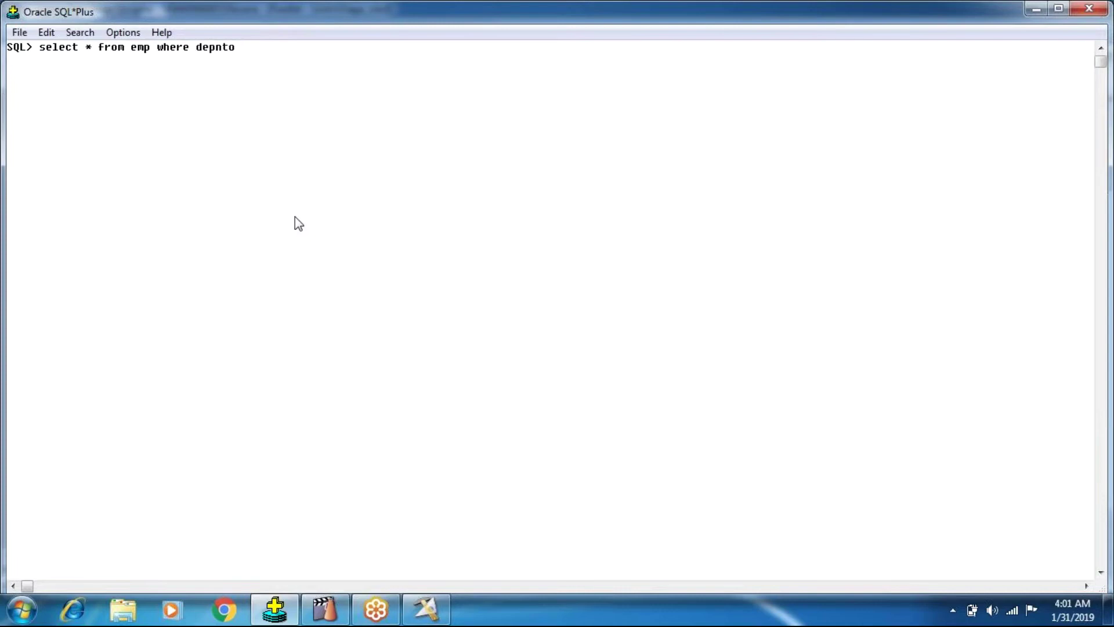
text(= 20 or sal >=1500;)
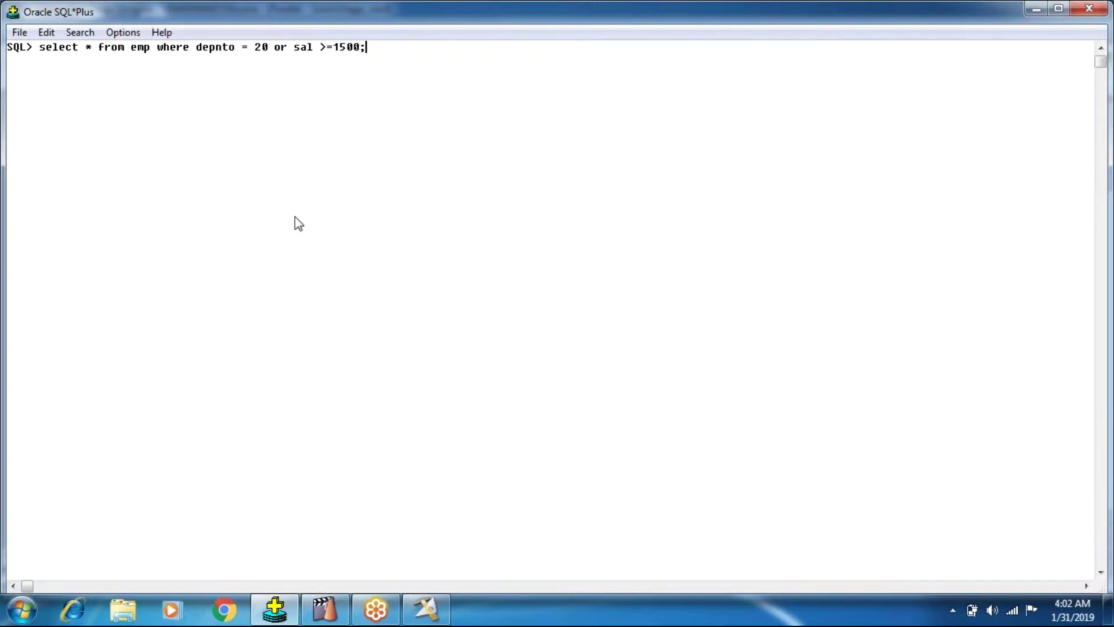
key(BackSpace)
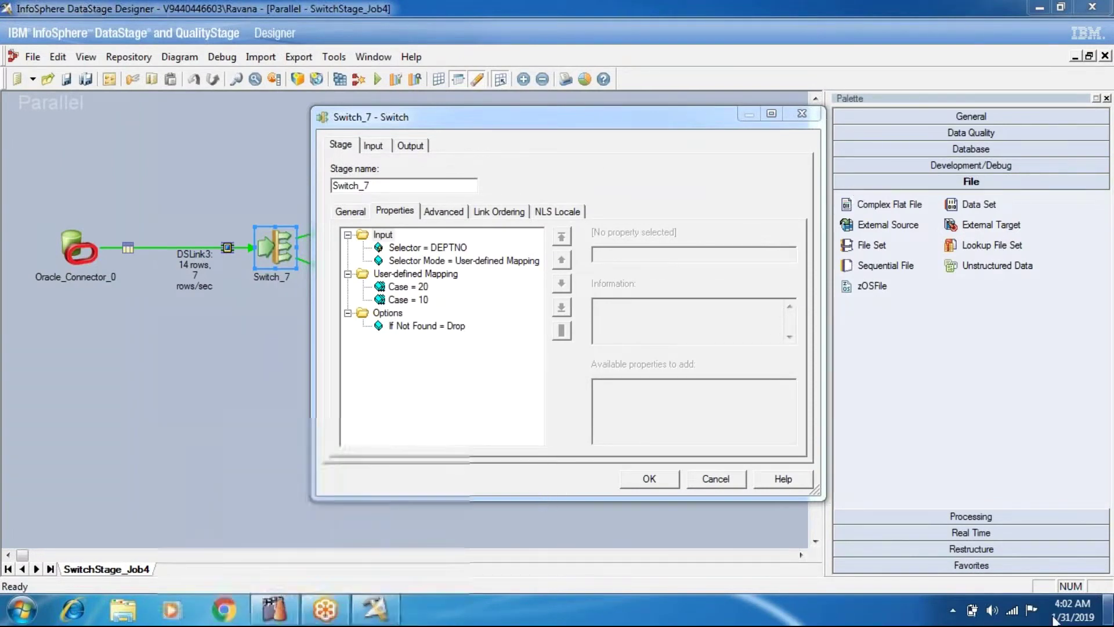
Open Oracle SQL*Plus and log on with the database account's user name and password
click(1108, 609)
double_click(91, 172)
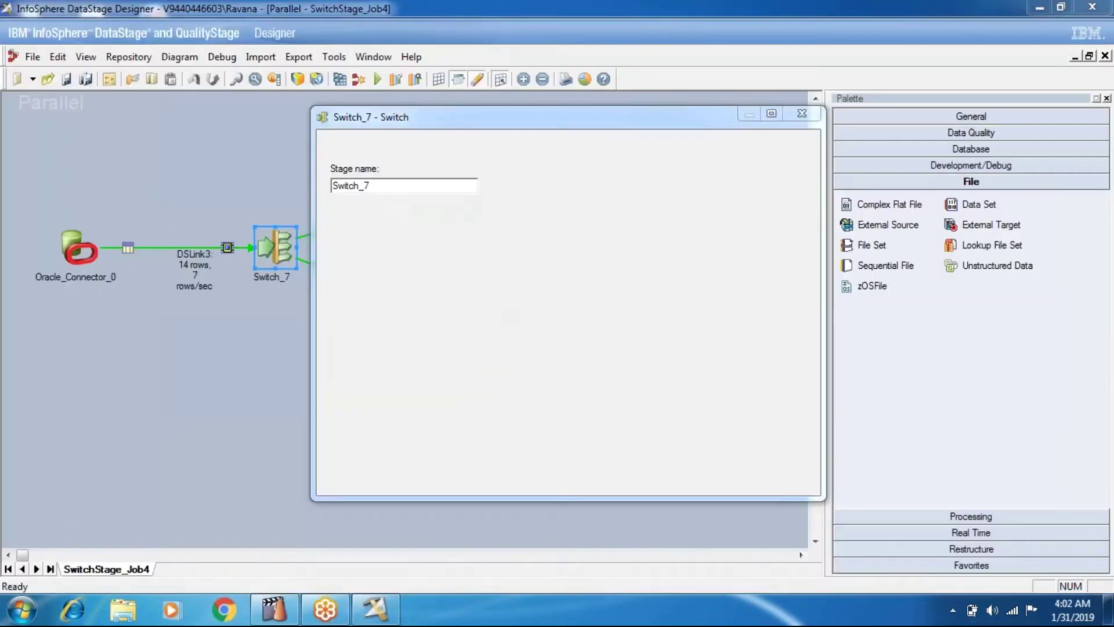
text(scott)
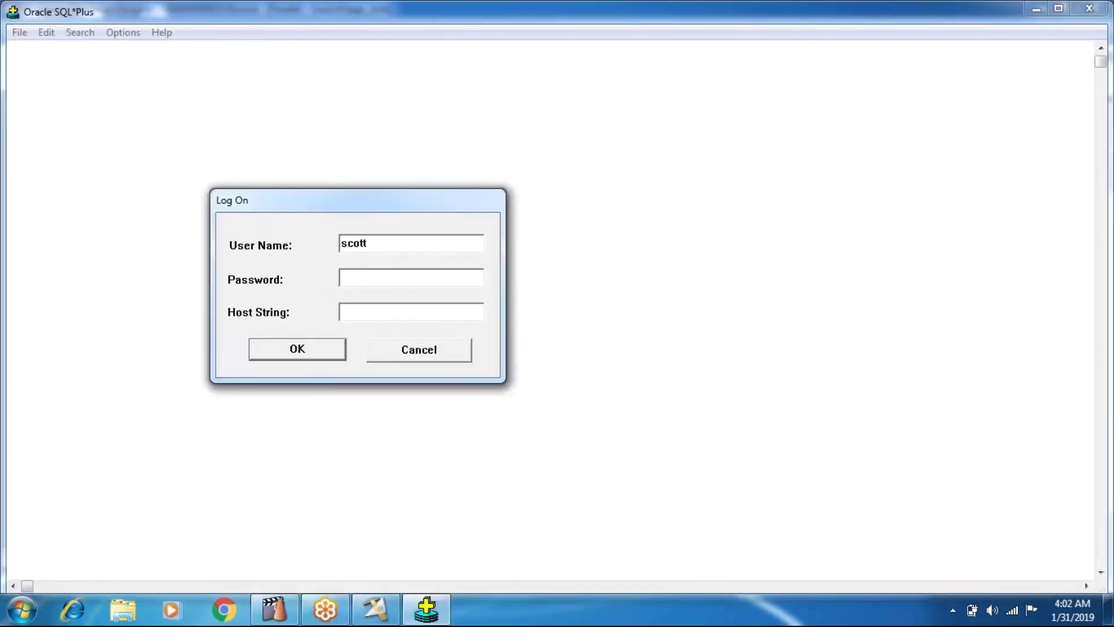
key(Tab)
text(tiger)
key(Return)
Set the line size to 150 and list all rows of the emp table
text(et ;in)
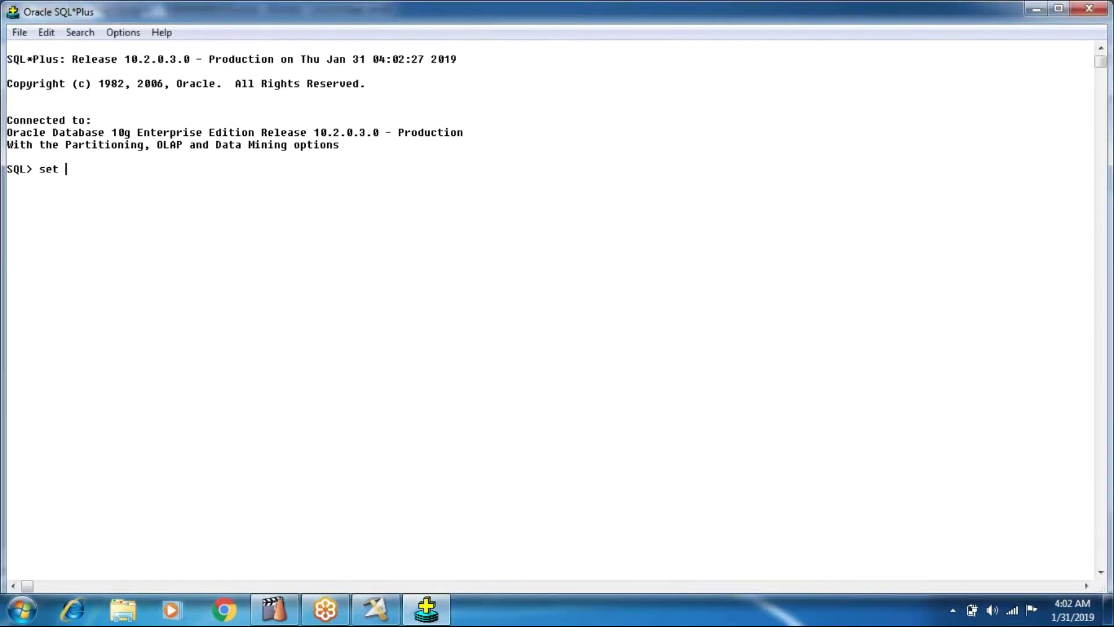
key(BackSpace)
key(BackSpace)
key(BackSpace)
text(linesize 150;)
key(Return)
text(select )
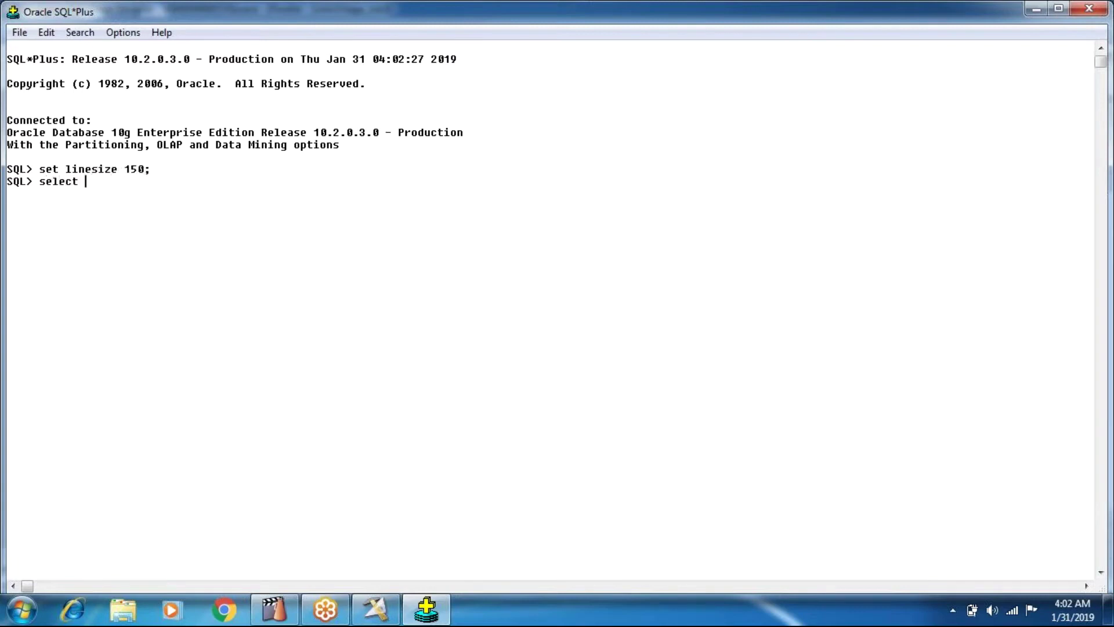
text(* from emp;)
key(Return)
Run the query select * from emp where deptno = 20 or sal >= 1500;
text(select * from)
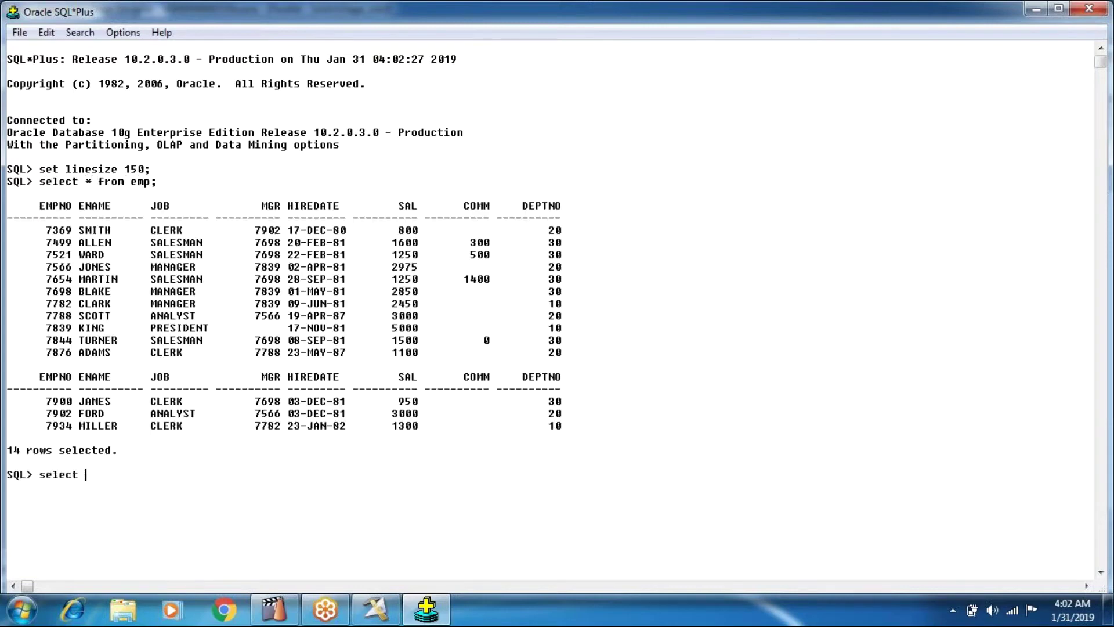
text( emp where deptno = 20 o)
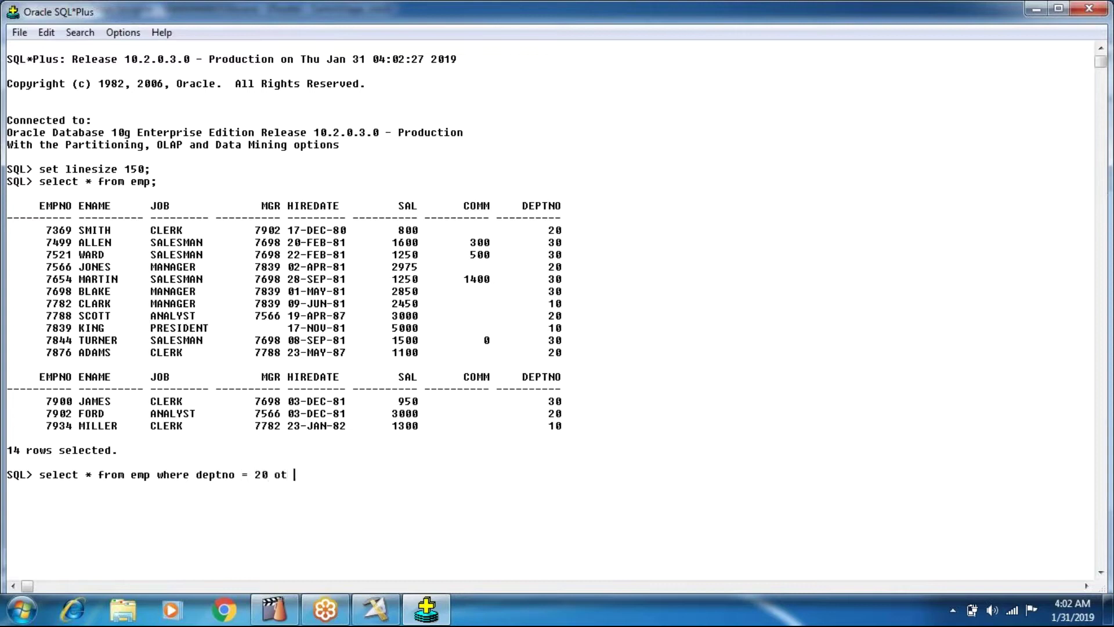
text(r sal >-)
key(BackSpace)
text(= 1500;)
key(Return)
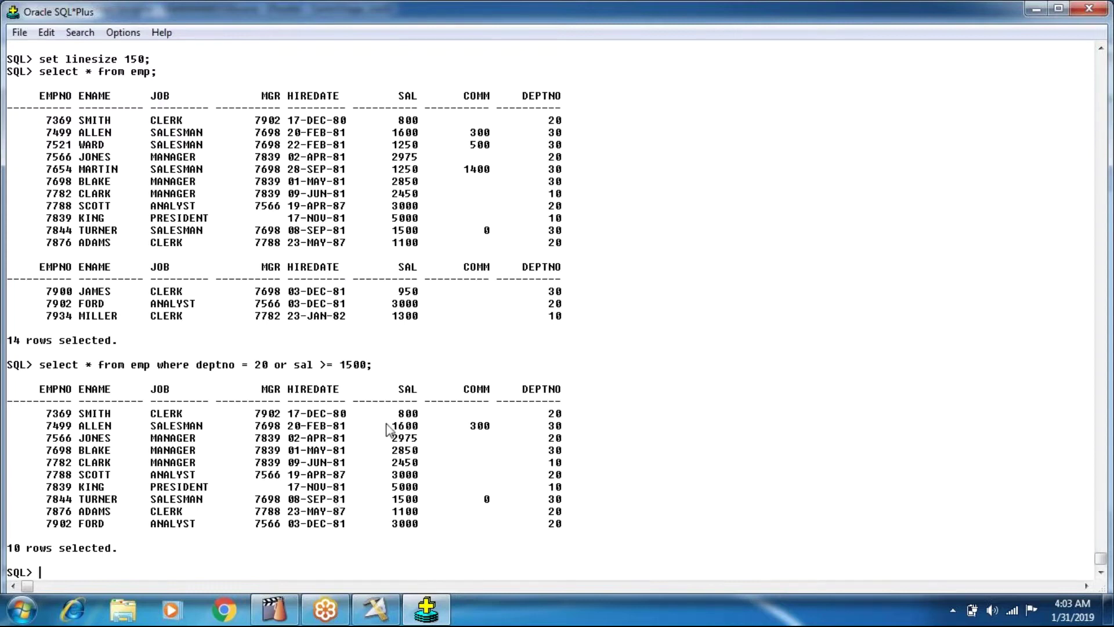
Compare the SAL and DEPTNO values of the returned rows with the two conditions in the where clause
drag(386, 408, 424, 528)
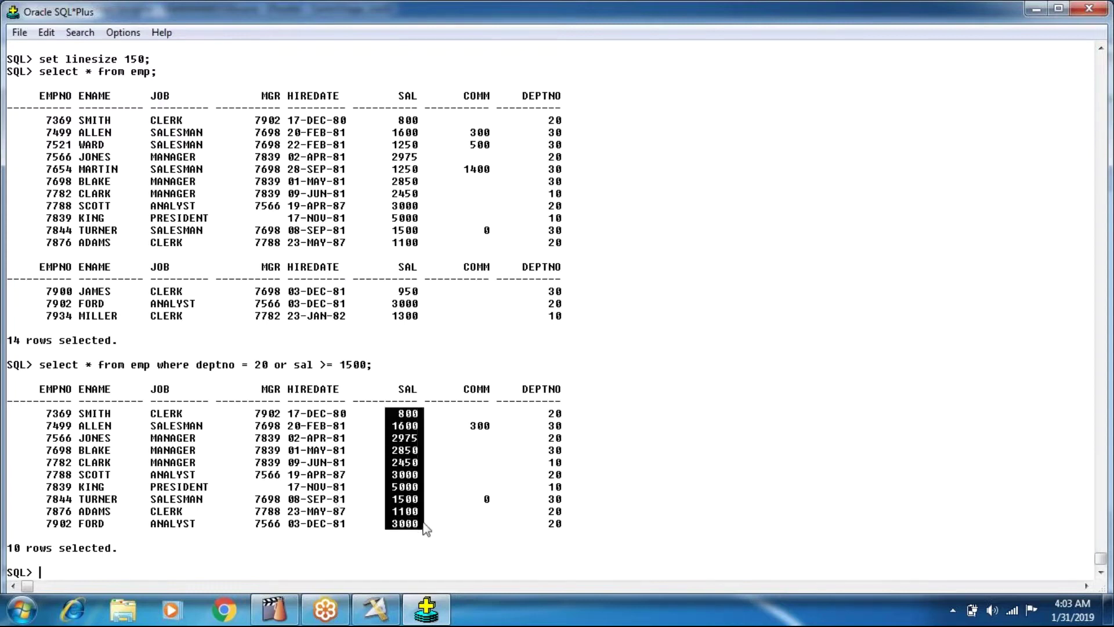
drag(539, 409, 571, 533)
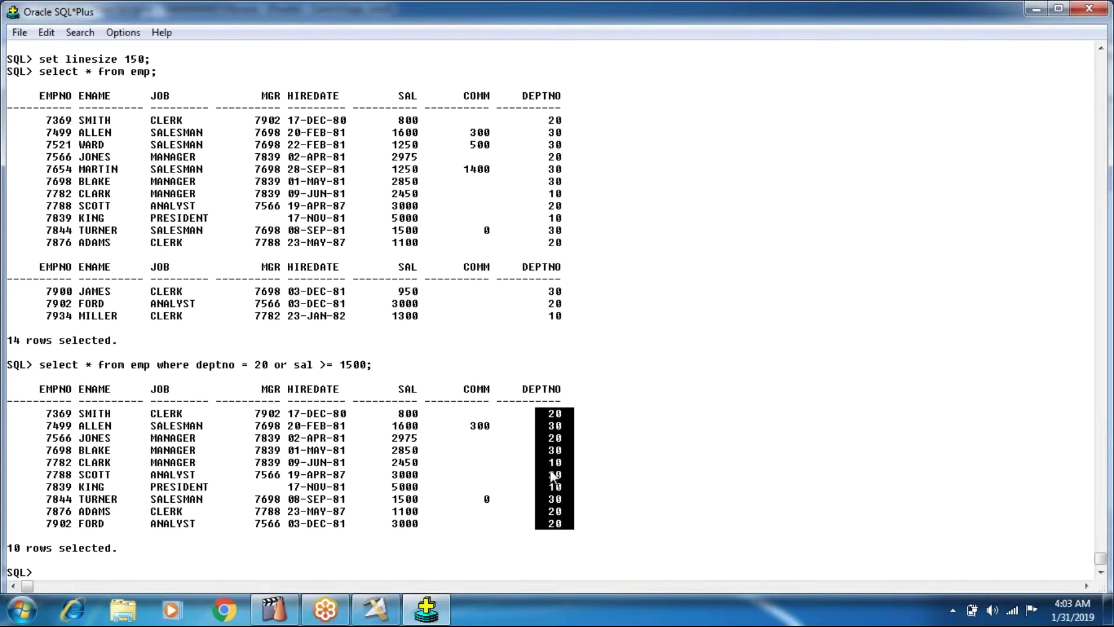
drag(401, 412, 414, 418)
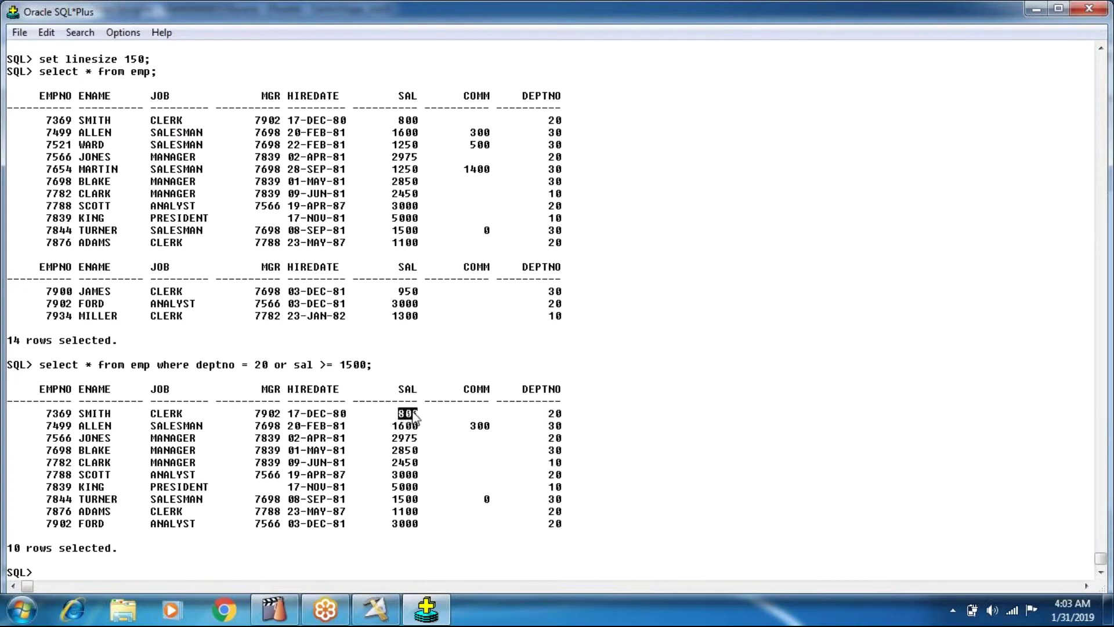
drag(295, 364, 382, 371)
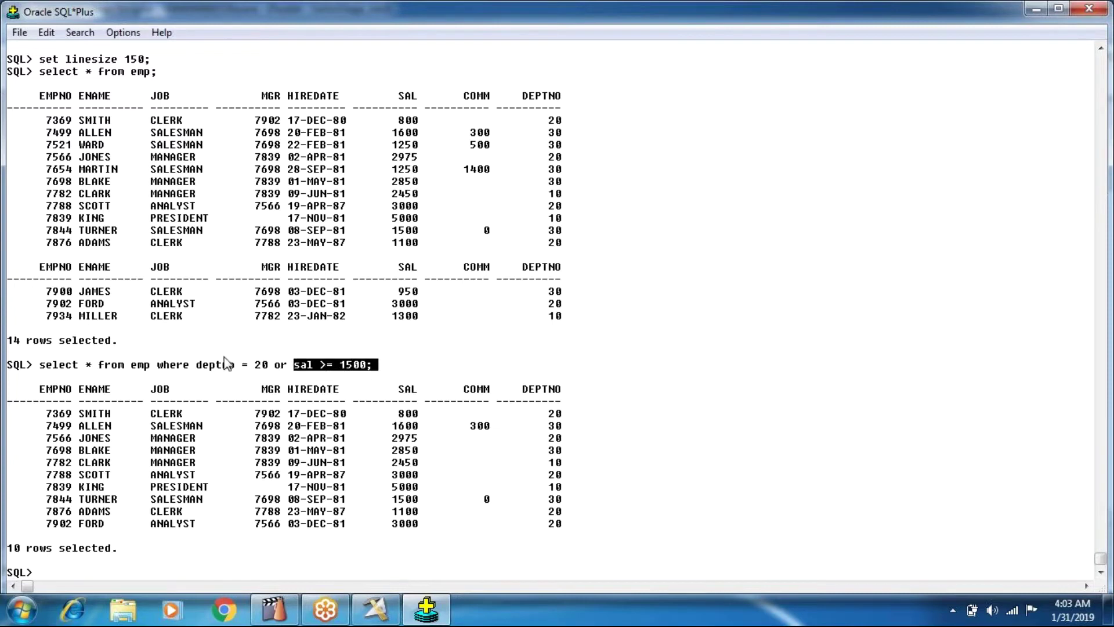
drag(197, 365, 267, 374)
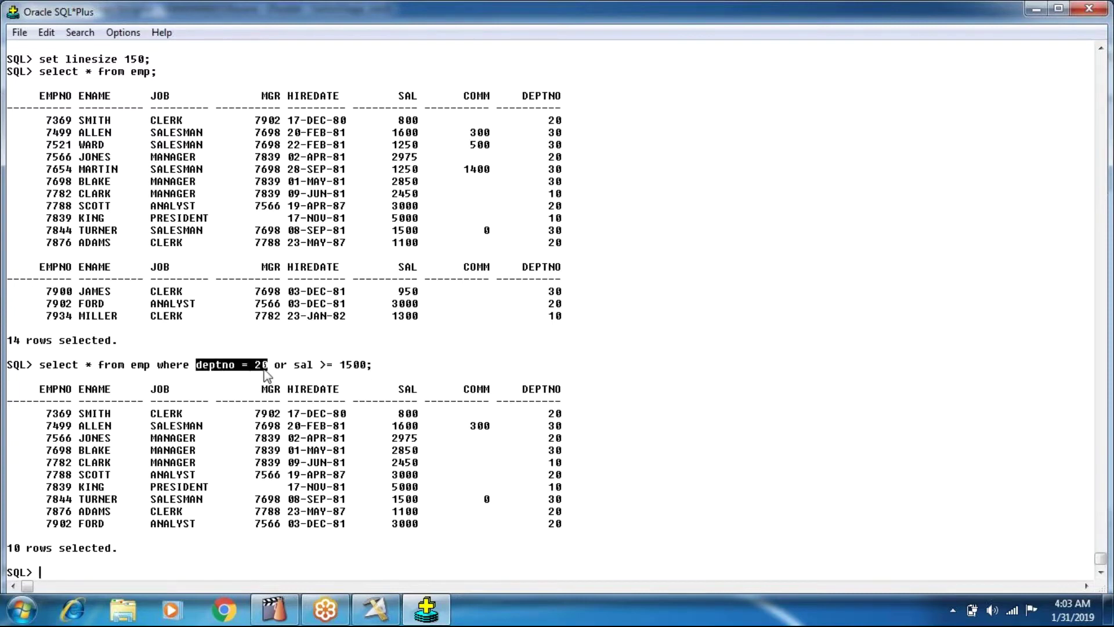
drag(542, 424, 567, 435)
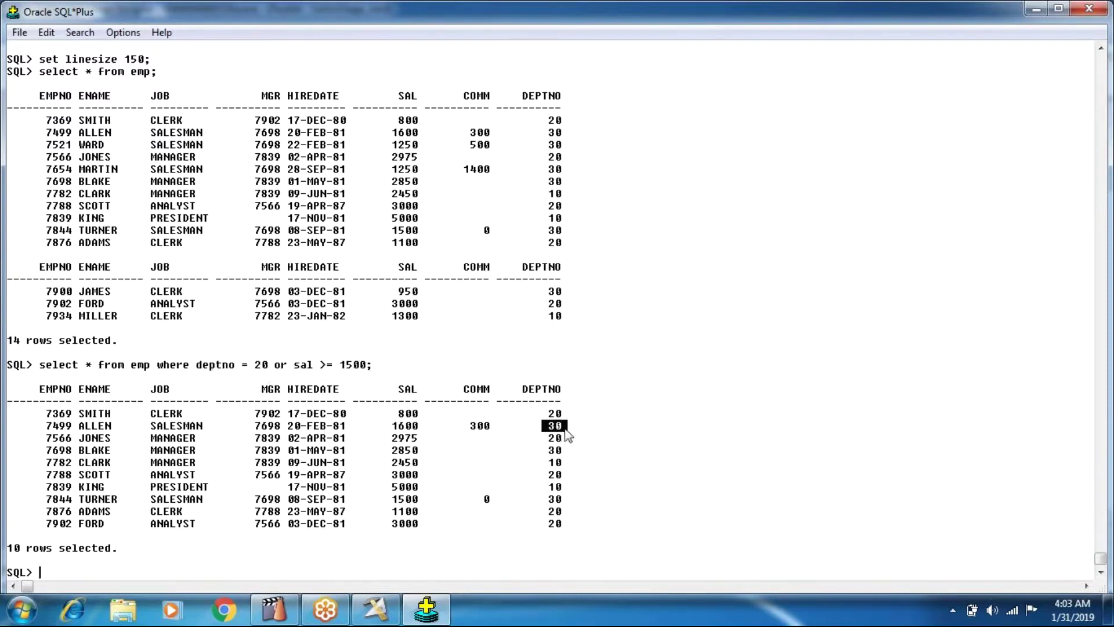
drag(192, 363, 273, 370)
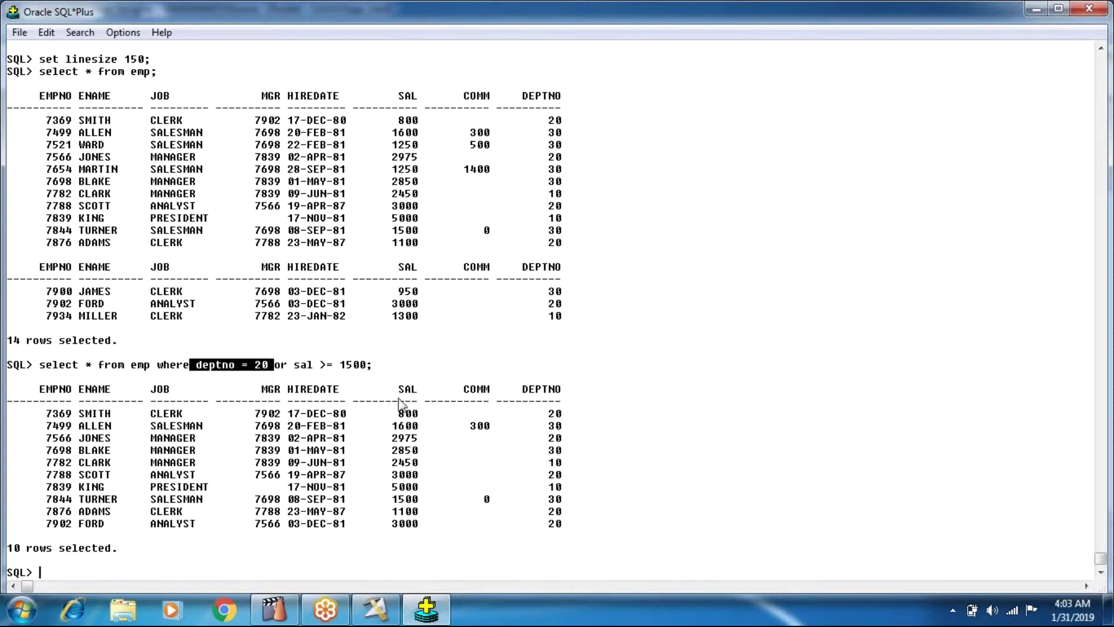
drag(386, 422, 428, 434)
drag(302, 362, 372, 366)
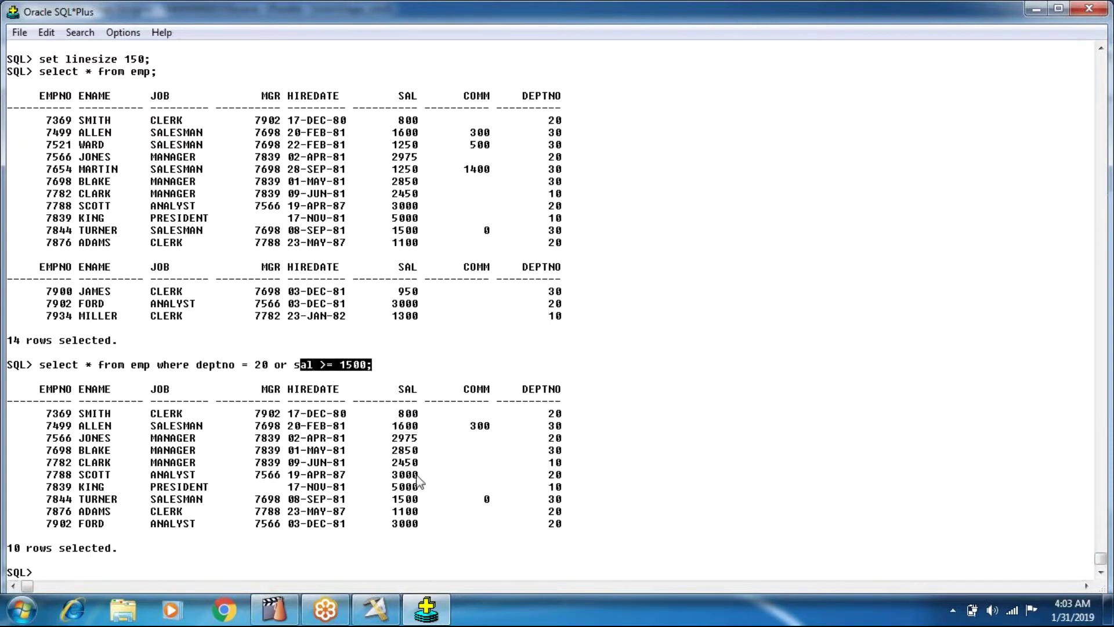
Switch back to DataStage Designer, reopen the Switch_7 stage and review its selector and user-defined case mappings
click(374, 609)
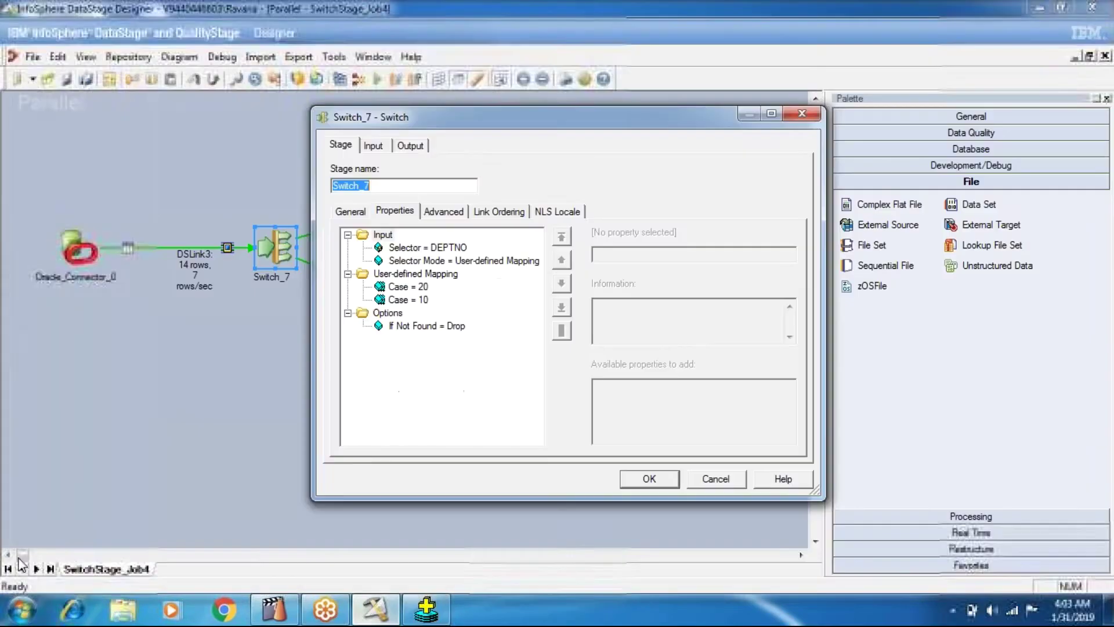
click(649, 480)
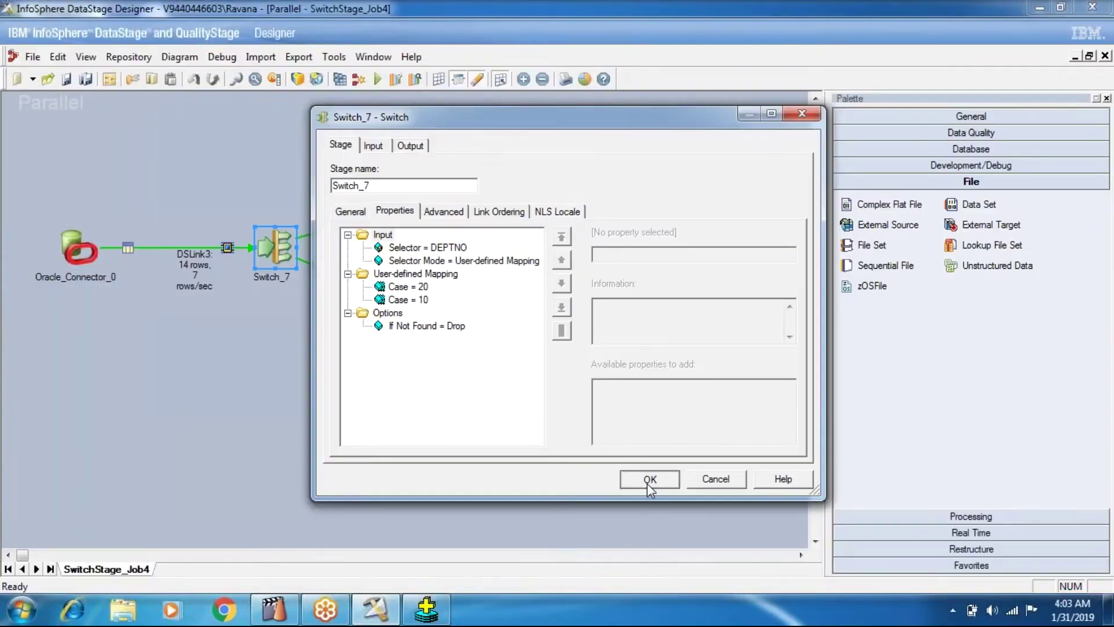
double_click(275, 247)
click(398, 248)
click(382, 234)
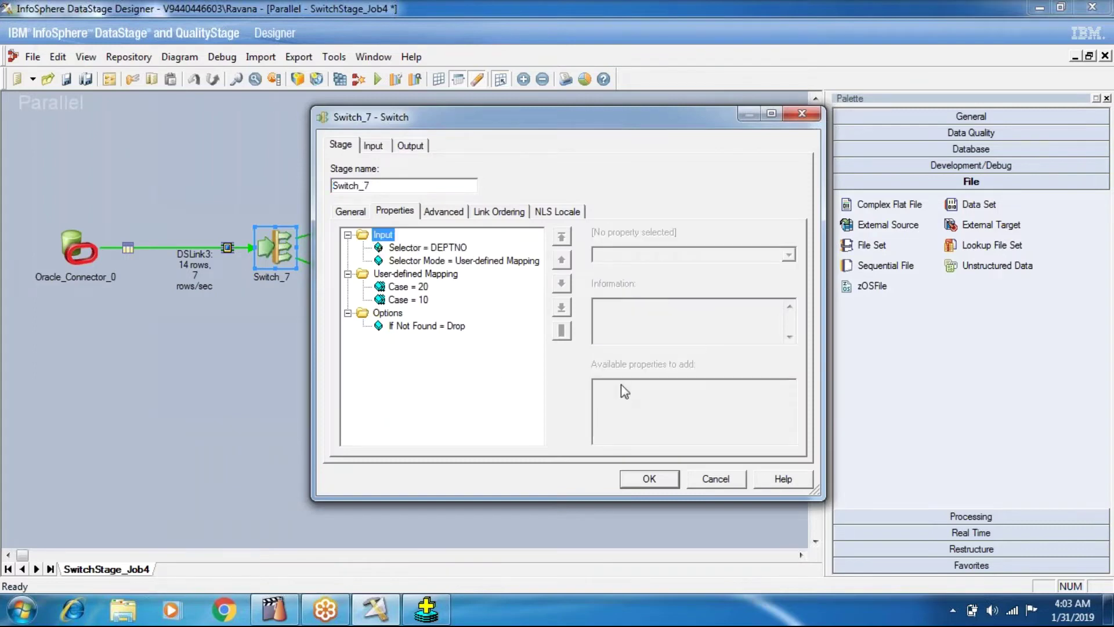
click(406, 249)
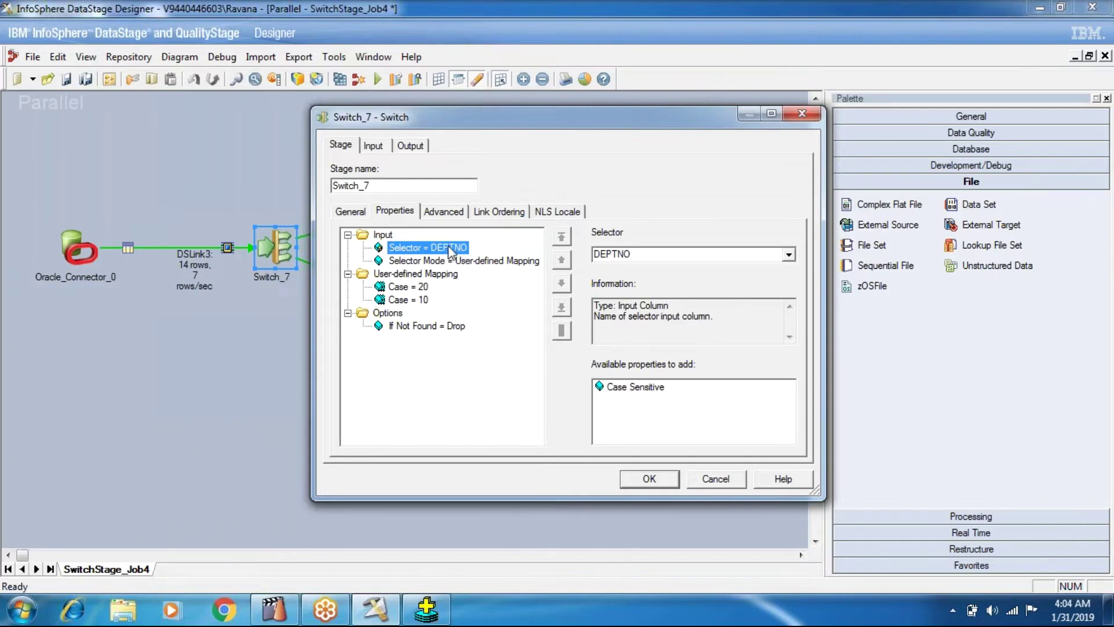
click(400, 286)
click(388, 312)
click(406, 274)
click(403, 287)
click(399, 299)
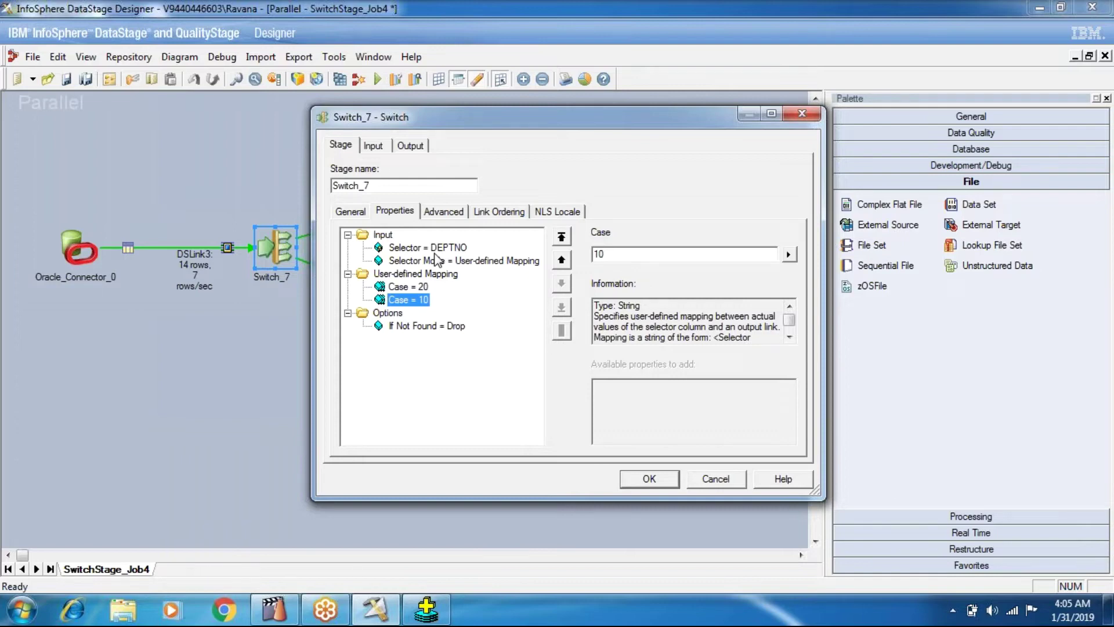
Try the Drop and Fail settings for the Switch stage's If Not Found option
click(374, 310)
click(419, 326)
click(614, 254)
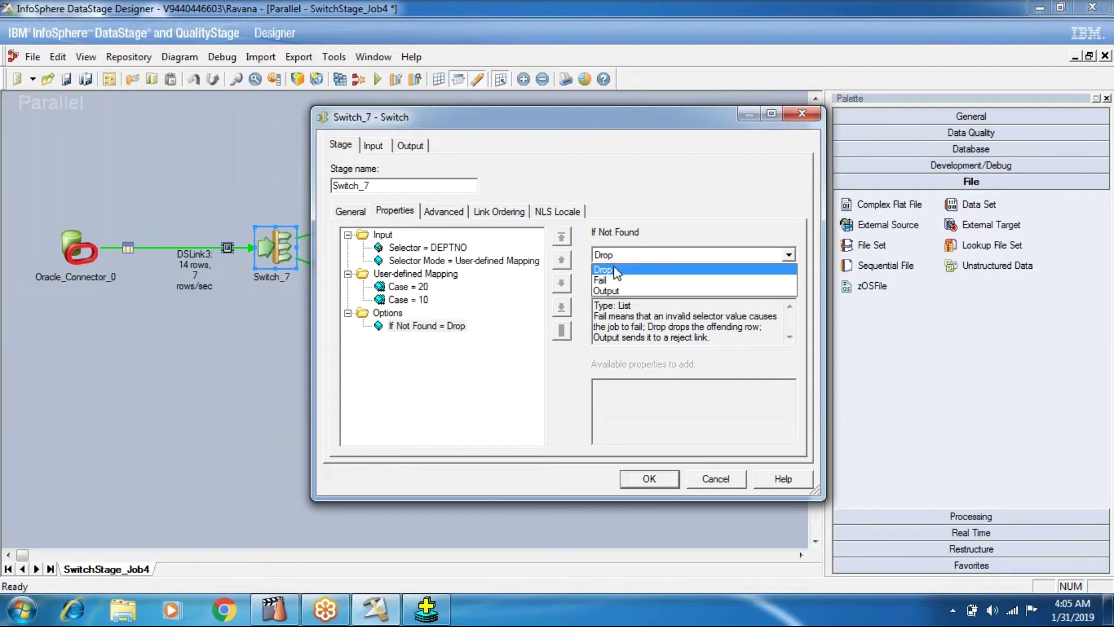
click(616, 269)
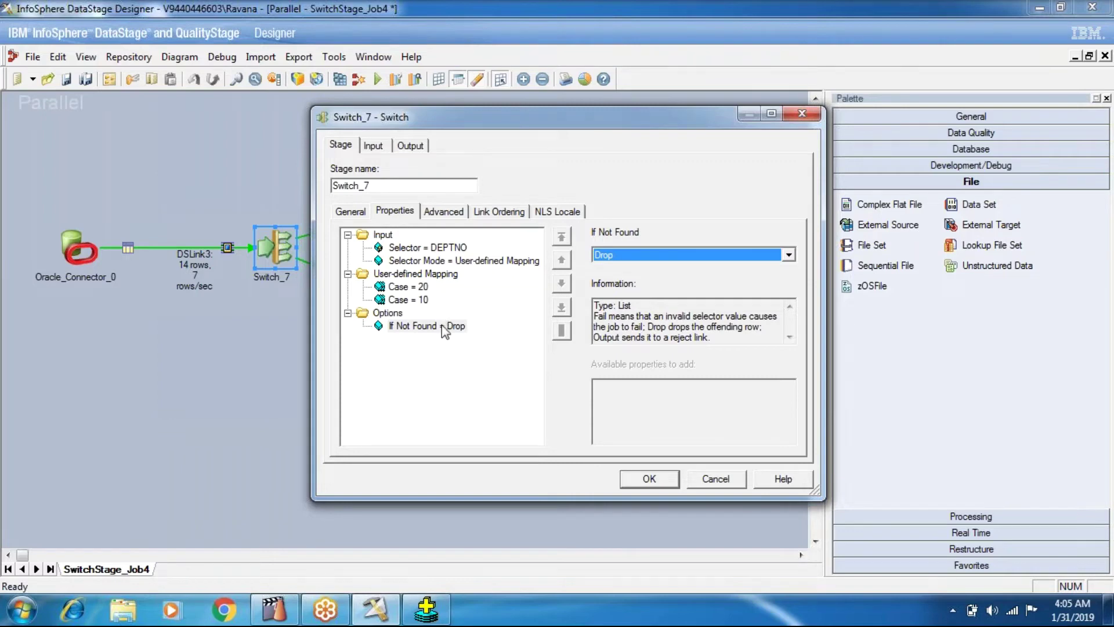
click(599, 255)
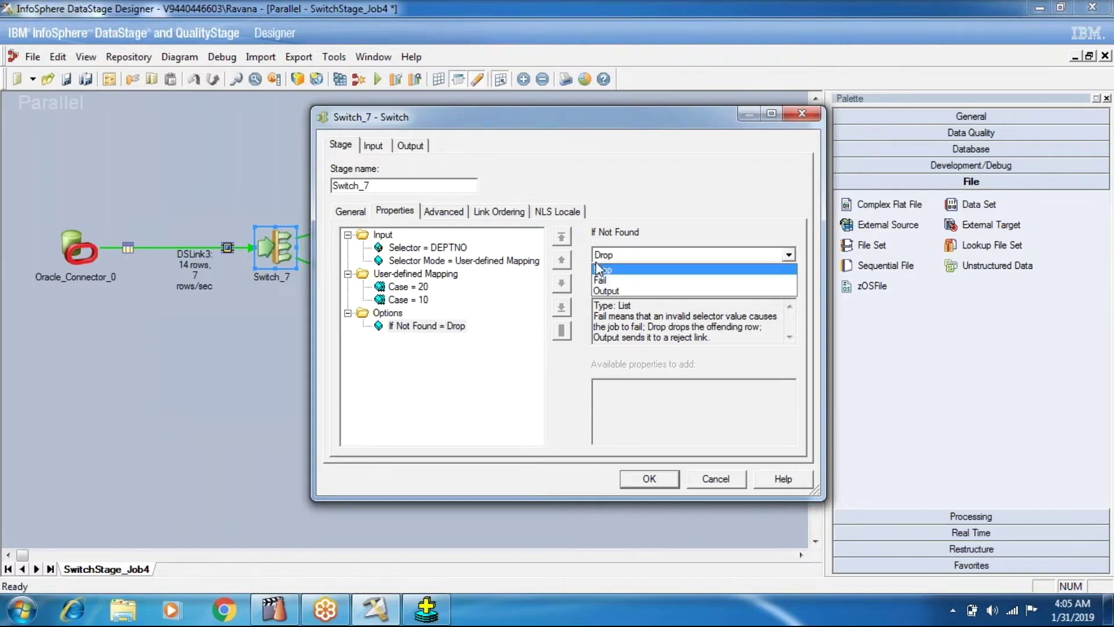
click(615, 280)
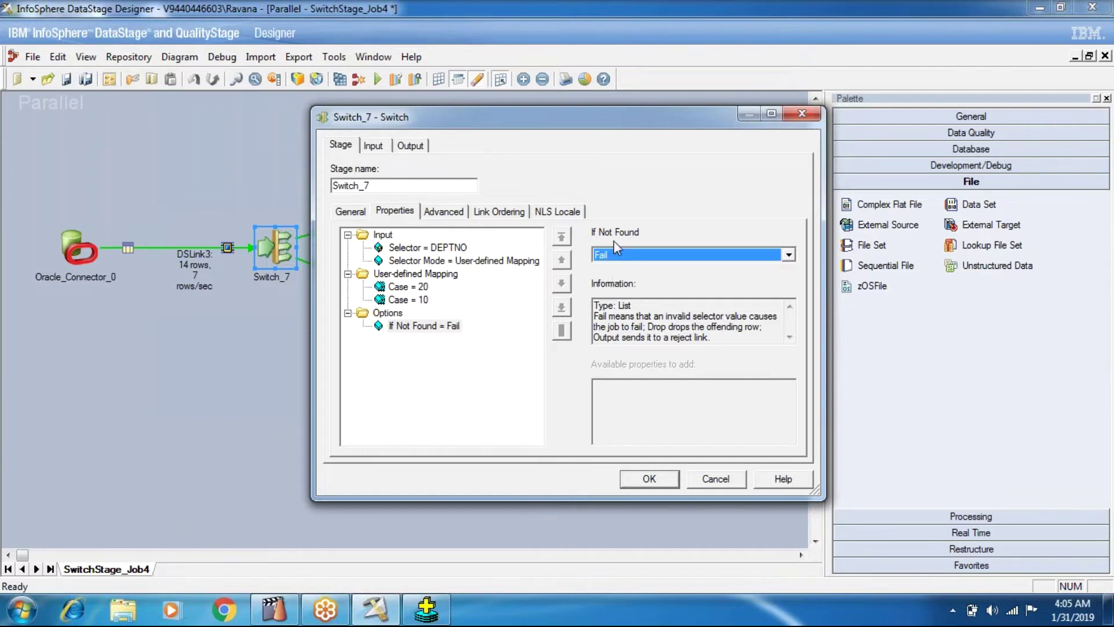
Set the Switch stage's If Not Found option to Output and accept the stage properties
click(615, 256)
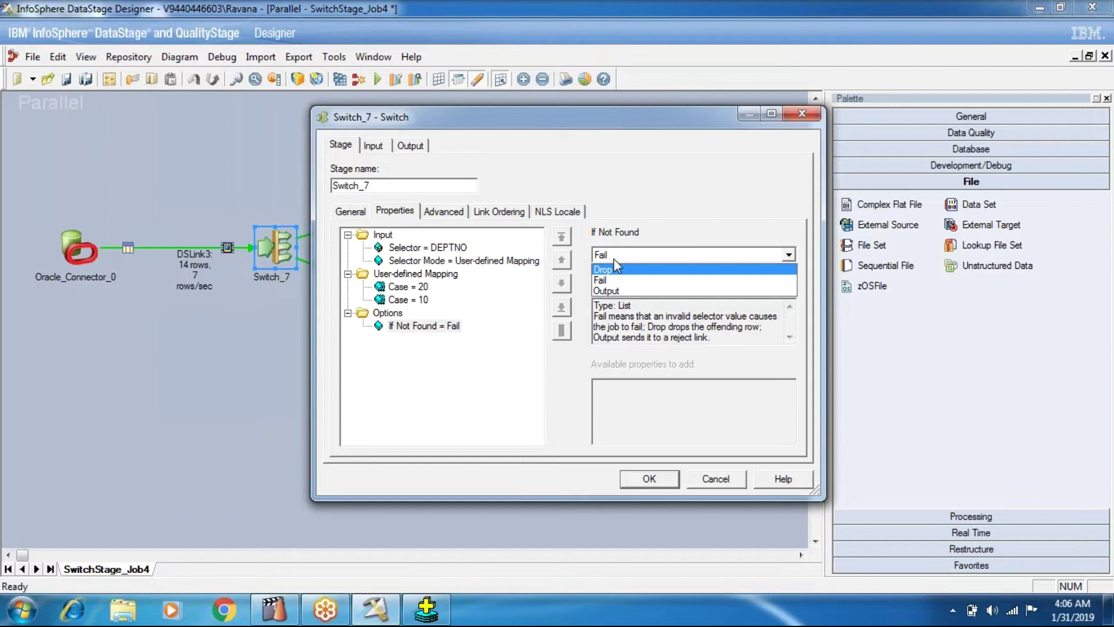
click(614, 291)
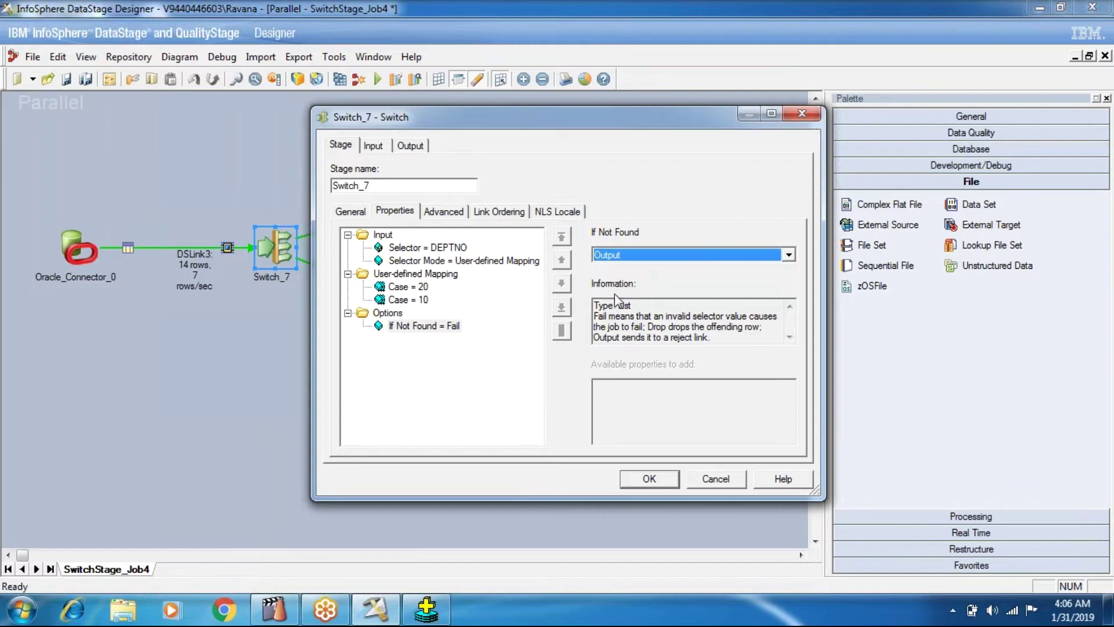
click(665, 477)
Draw a link downward from Switch_7, convert it to a reject link, and place a Data Set stage at its end
drag(282, 250, 278, 395)
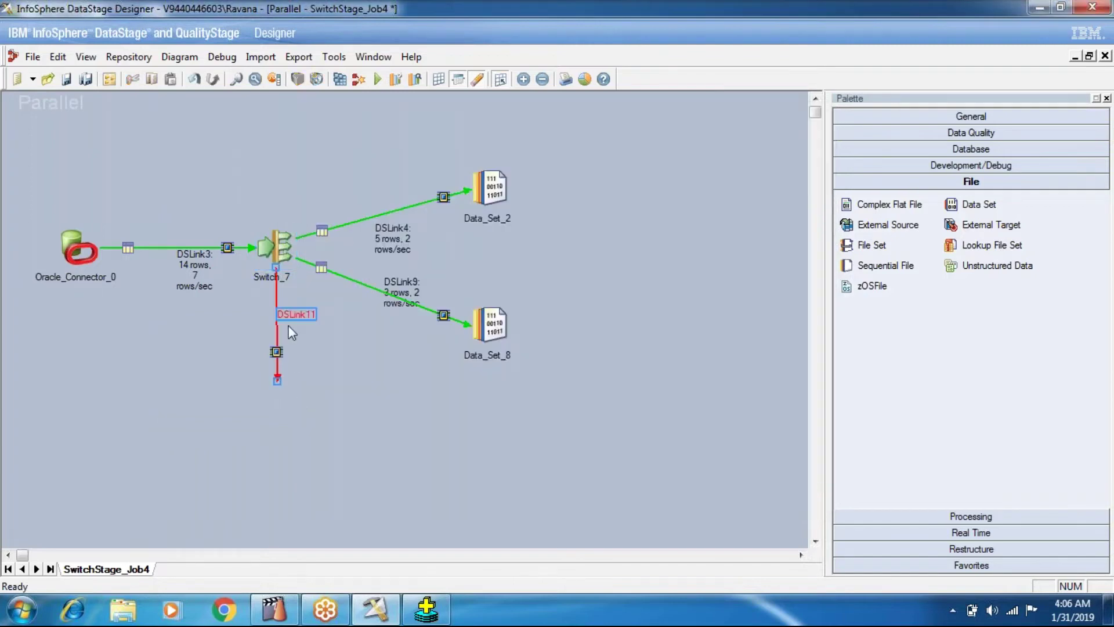
right_click(283, 314)
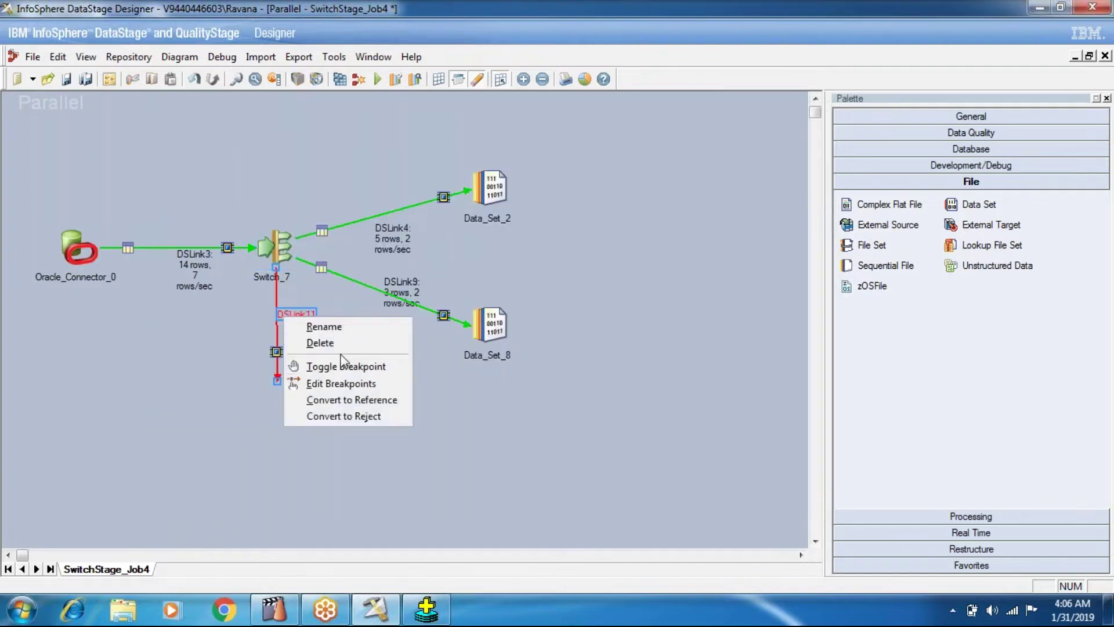
right_click(284, 313)
right_click(284, 313)
click(357, 410)
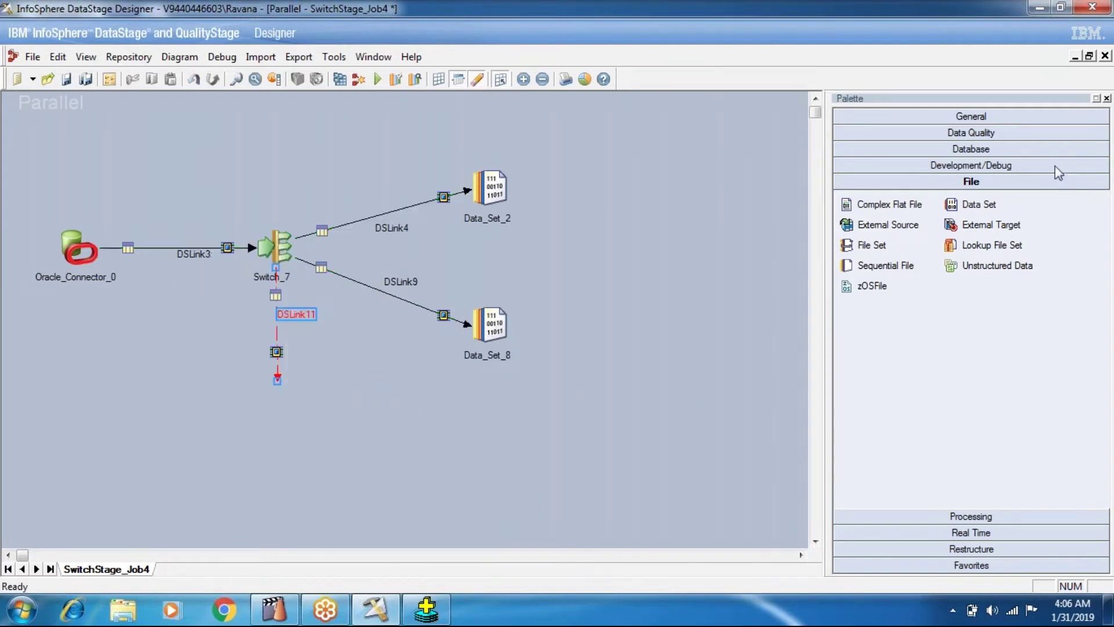
click(978, 205)
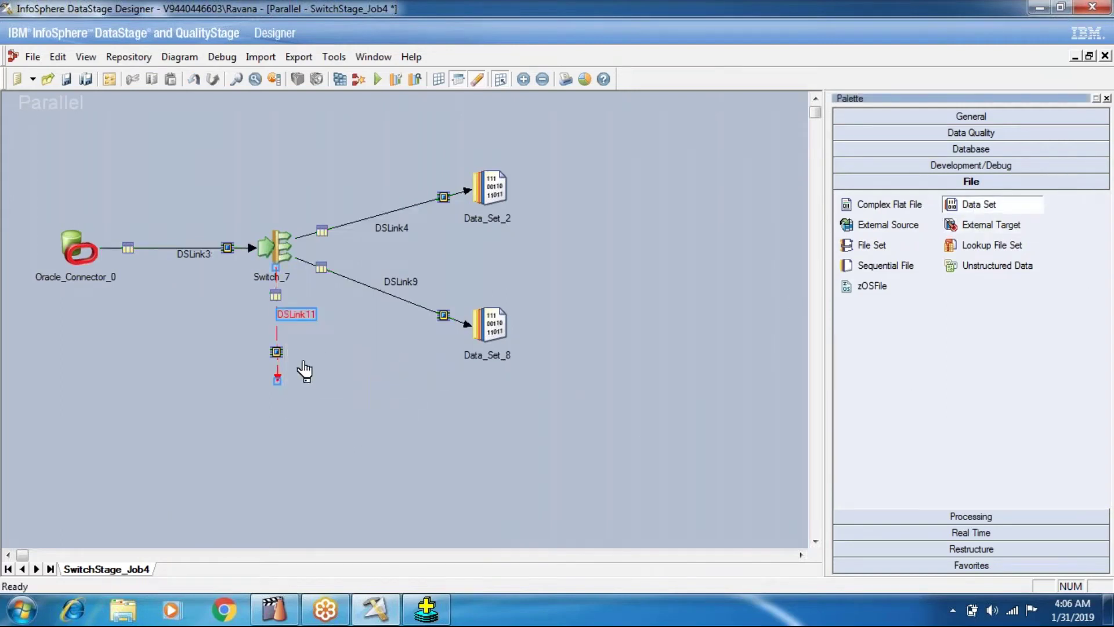
click(295, 382)
Set the new Data Set's target file to SwitchReject.ds and align the stage directly below Switch_7
double_click(299, 383)
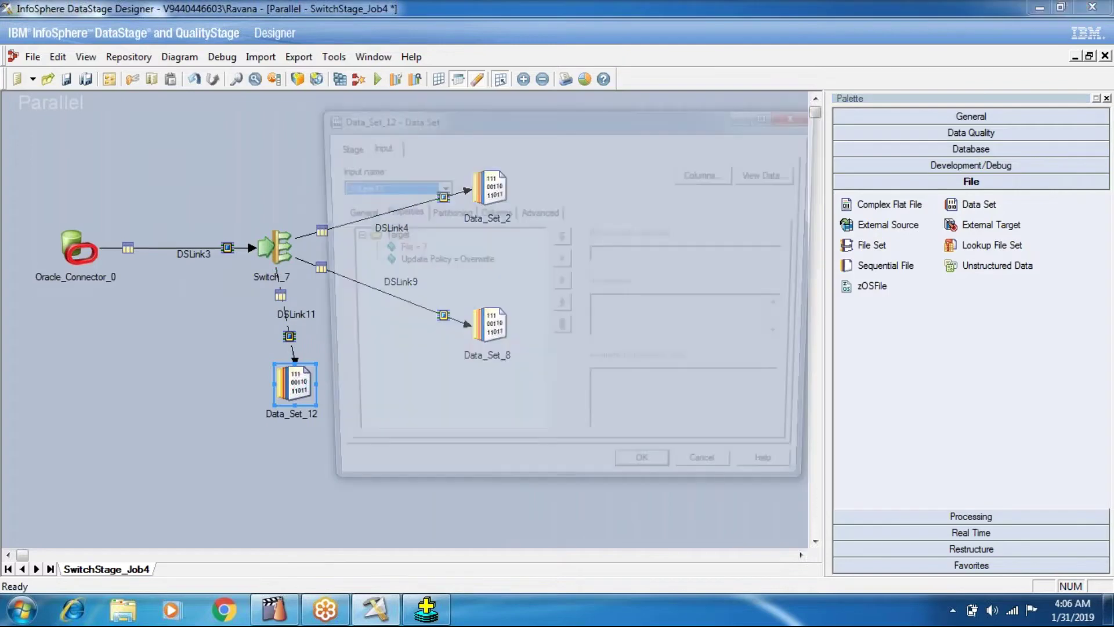
click(402, 247)
click(617, 255)
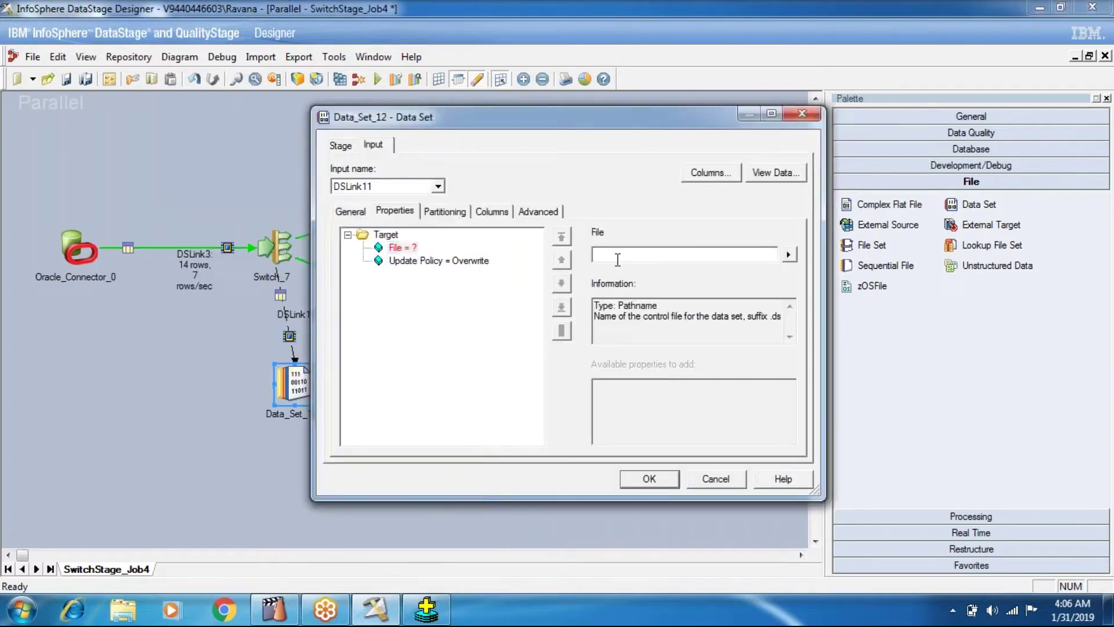
text(swtitch)
key(BackSpace)
key(BackSpace)
key(BackSpace)
key(BackSpace)
key(BackSpace)
key(BackSpace)
text(SwitchReject.ds)
click(646, 481)
drag(291, 384, 275, 384)
Save and compile the job with its reject output, and close the compilation status
click(339, 79)
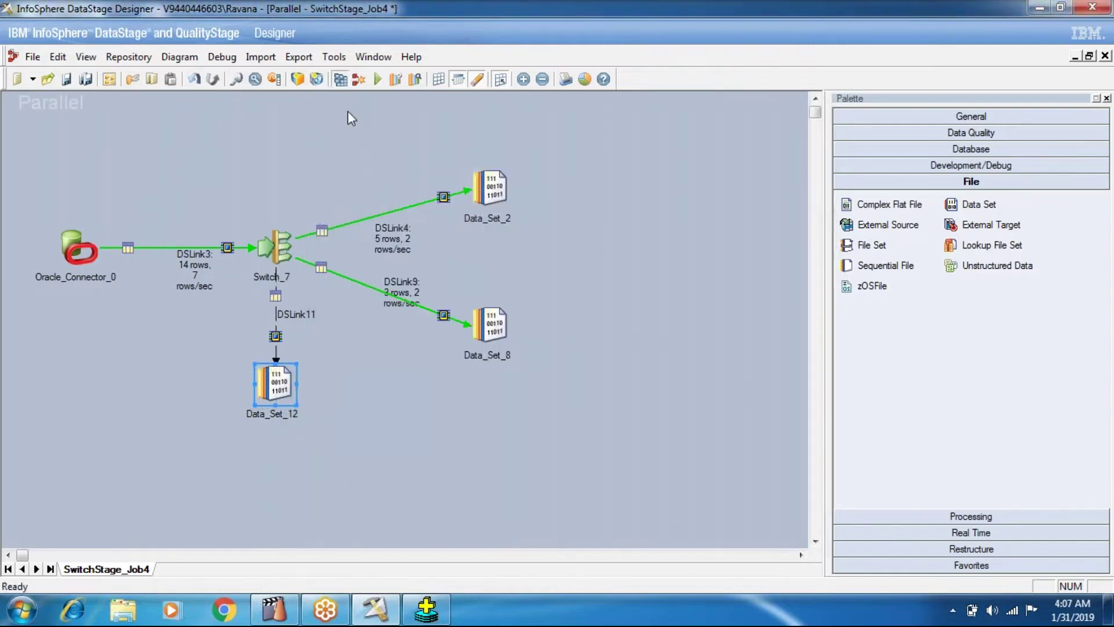
key(Return)
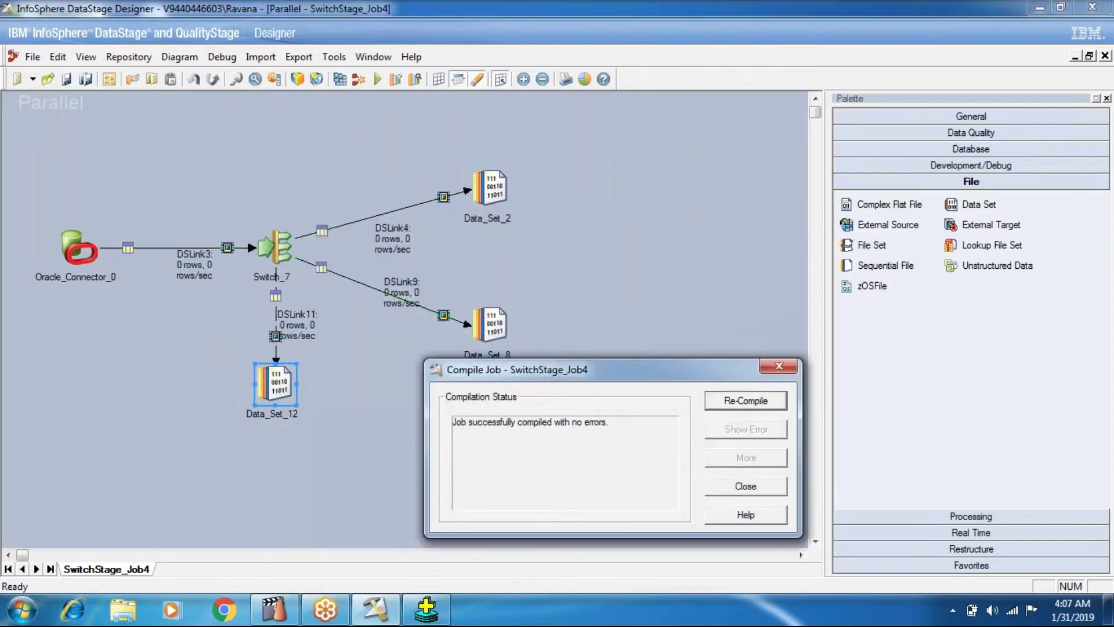
click(723, 486)
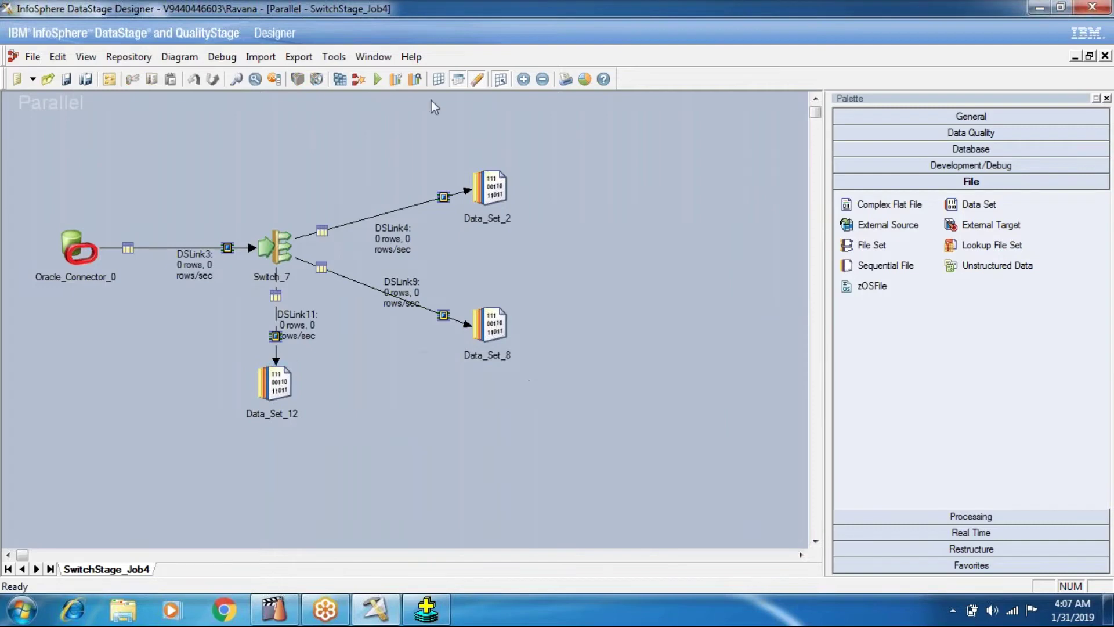
Run SwitchStage_Job4 with the default job run options
click(382, 81)
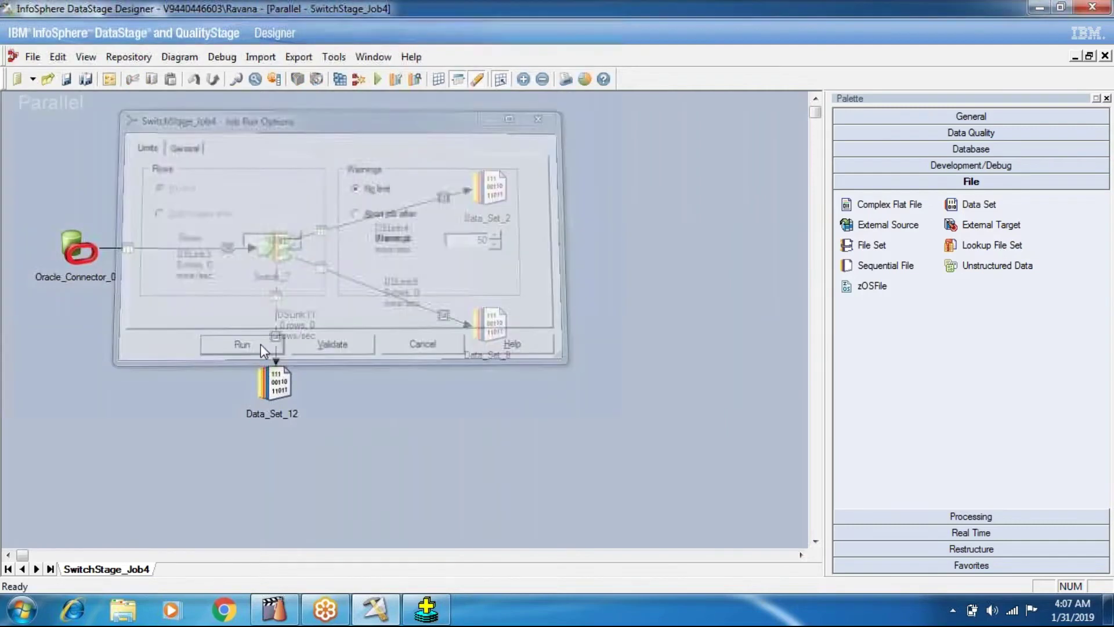
click(260, 343)
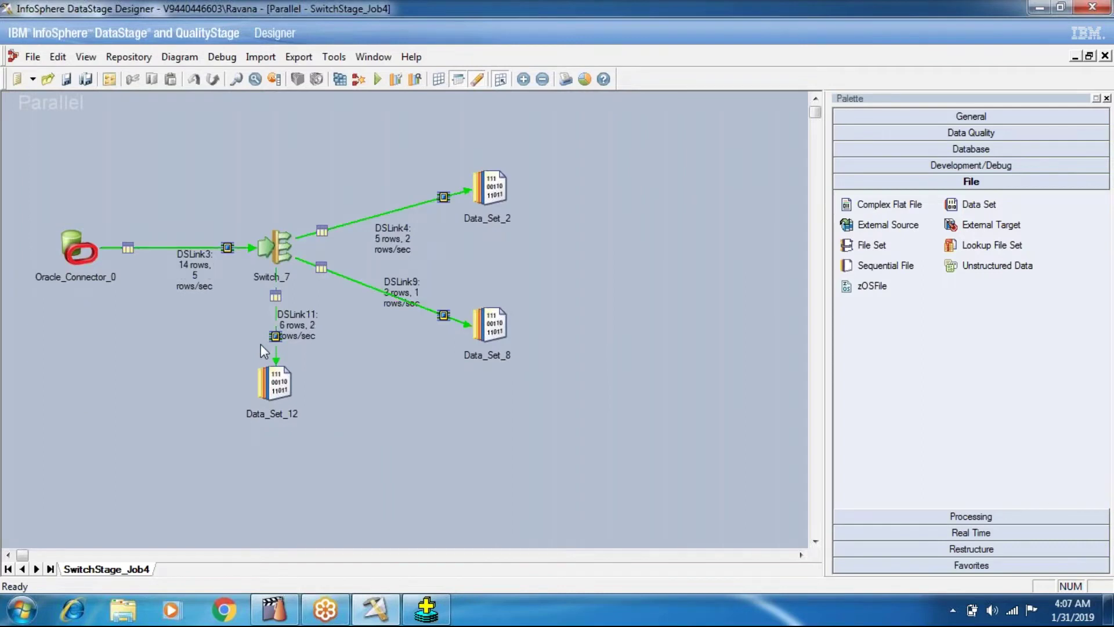
Rearrange the canvas by moving Data_Set_12 lower beneath Switch_7 and shifting Data_Set_8 and the DSLink9 label slightly down
click(290, 395)
drag(278, 383, 141, 462)
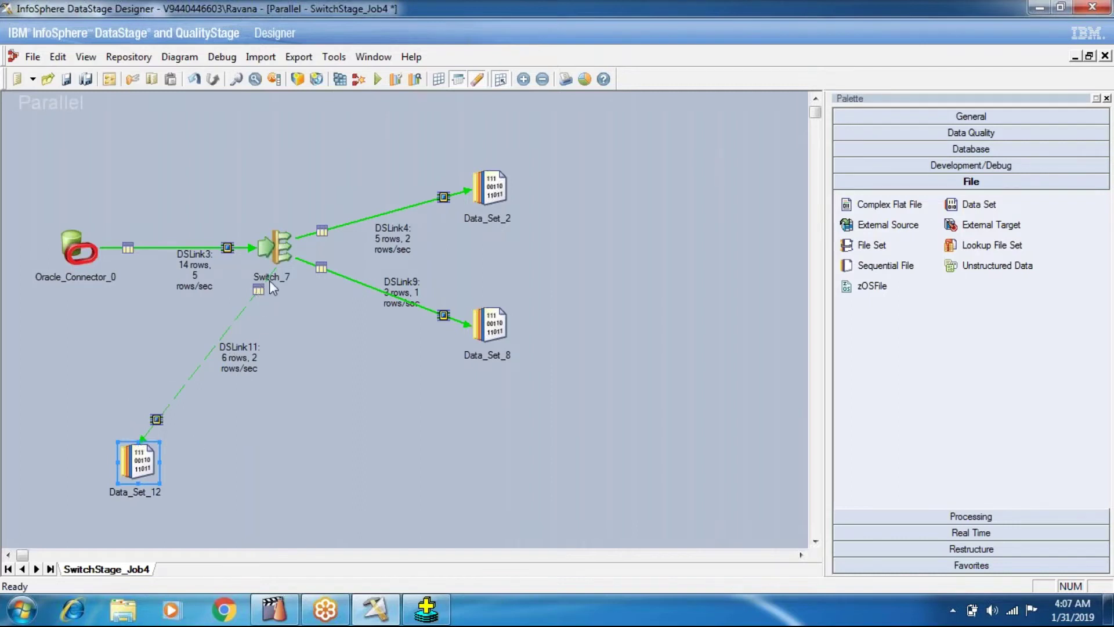
drag(136, 473, 294, 454)
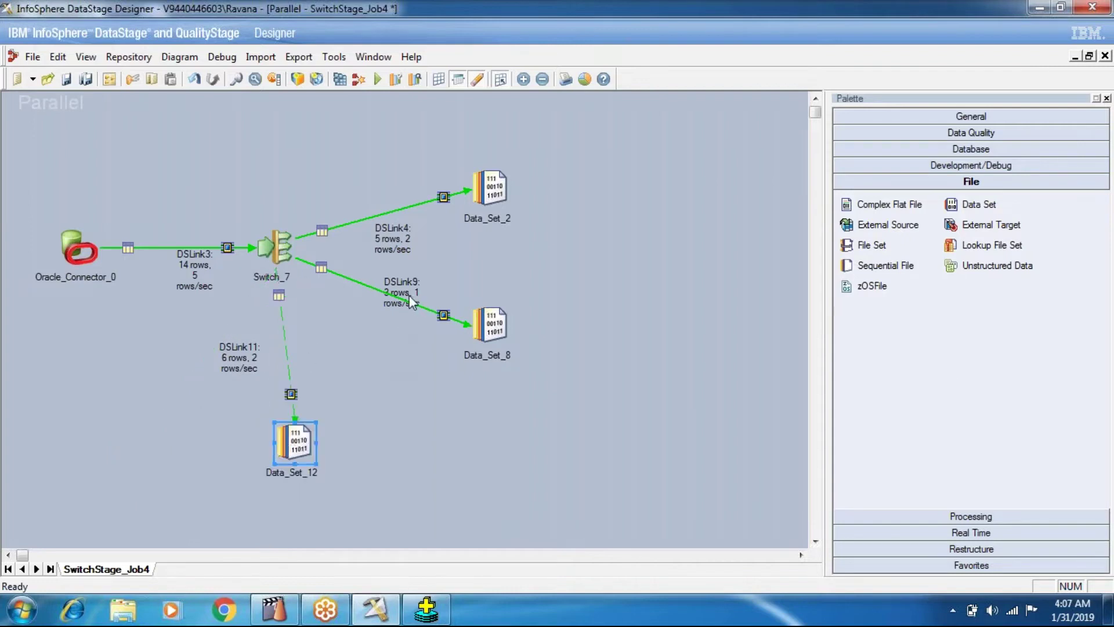
mouse_move(491, 322)
mouse_down()
mouse_move(499, 378)
mouse_move(489, 342)
mouse_up()
drag(385, 284, 381, 295)
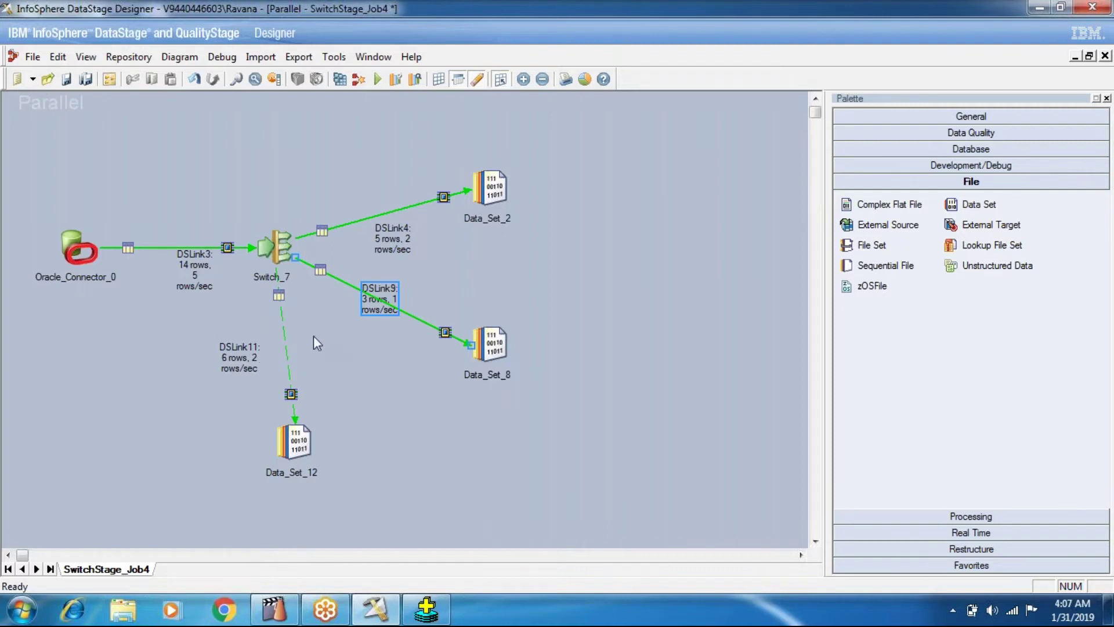
Review the two user-defined Case mappings and the If Not Found option in the Switch_7 properties
double_click(267, 256)
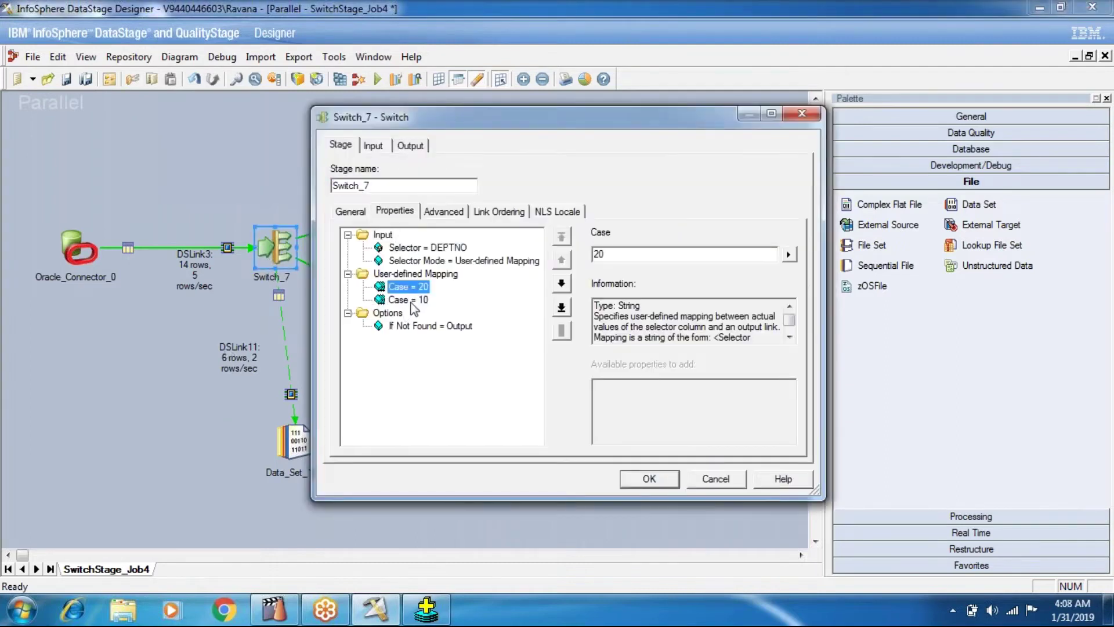
click(412, 300)
click(412, 288)
click(624, 484)
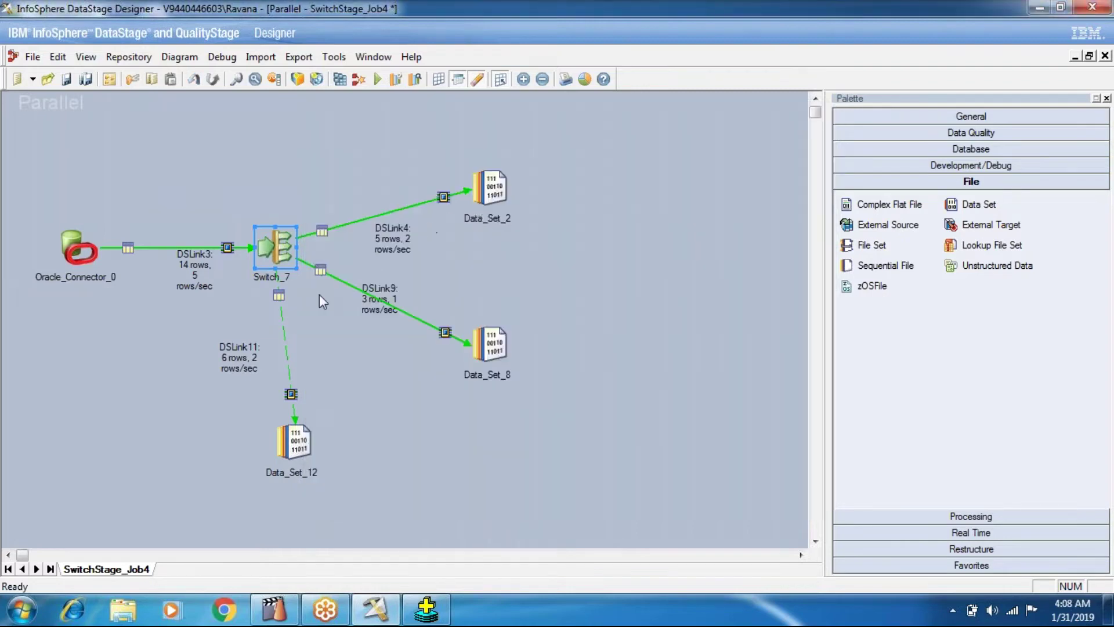
double_click(279, 258)
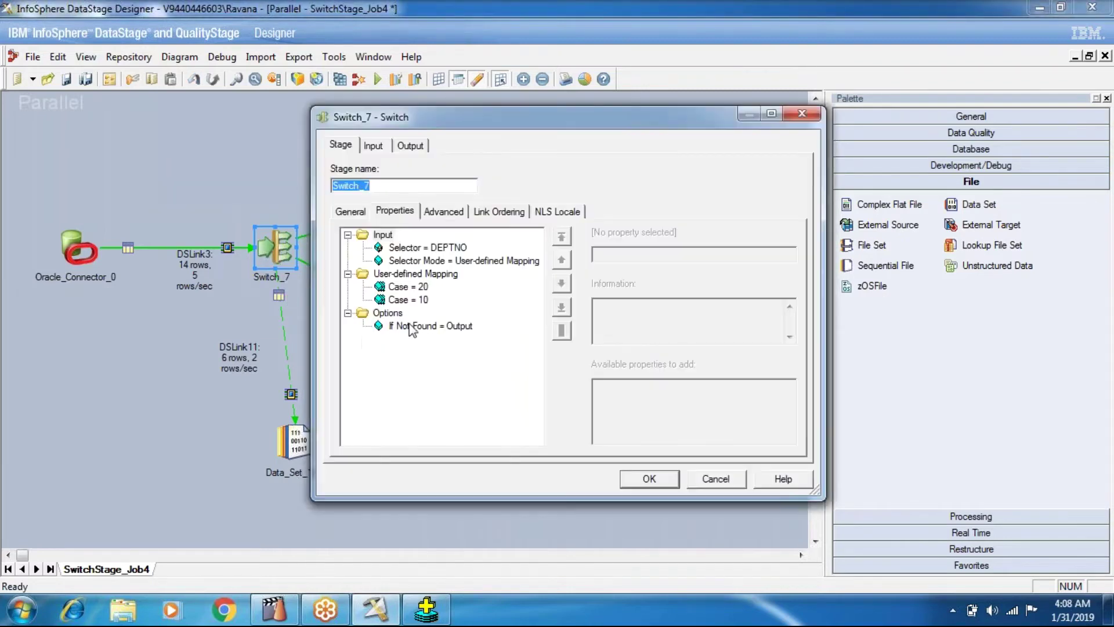
click(410, 326)
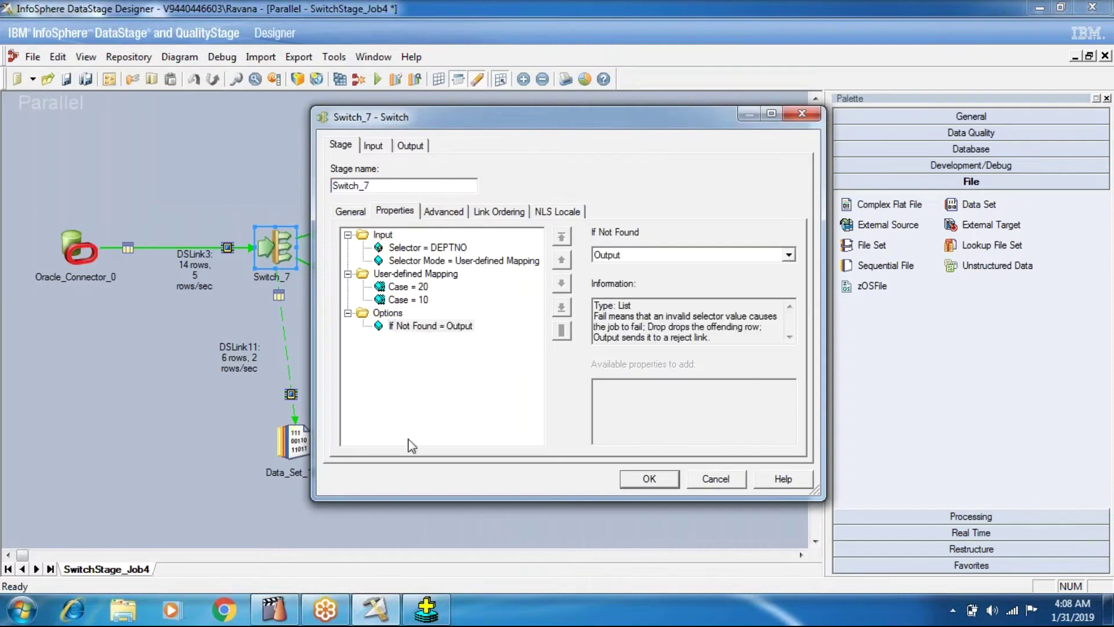
click(649, 478)
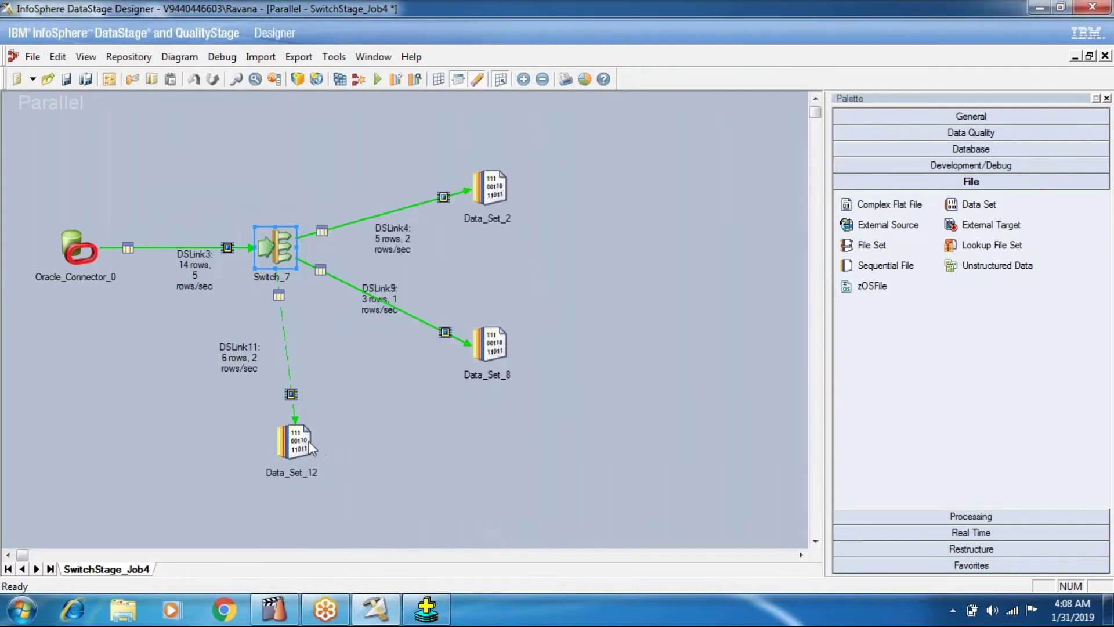
Delete the Data_Set_12 stage including its attached reject link
right_click(311, 445)
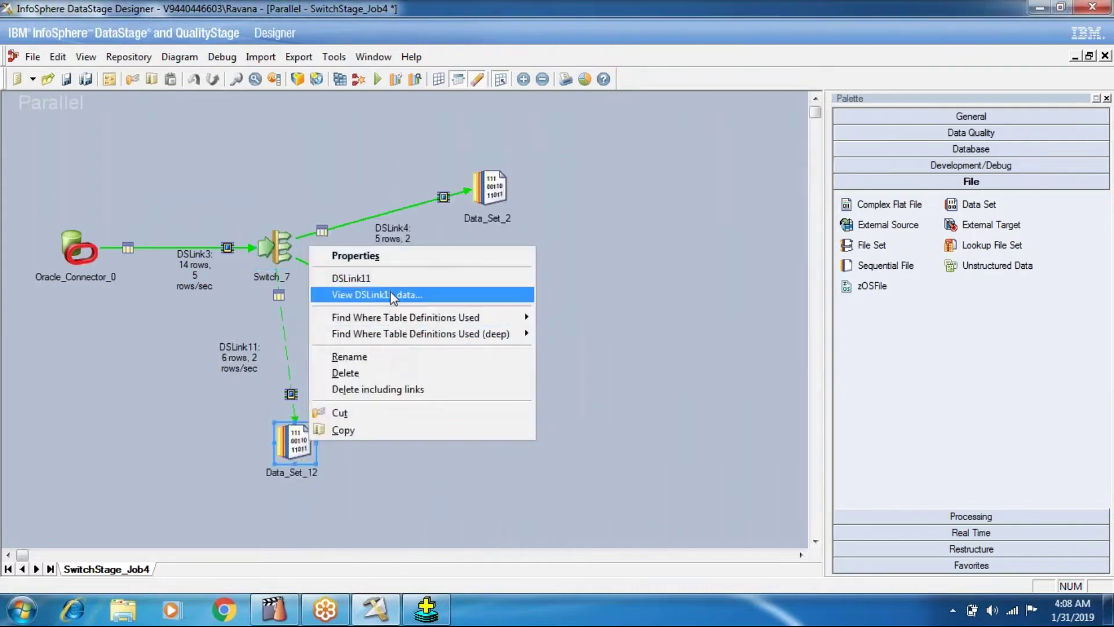
click(374, 389)
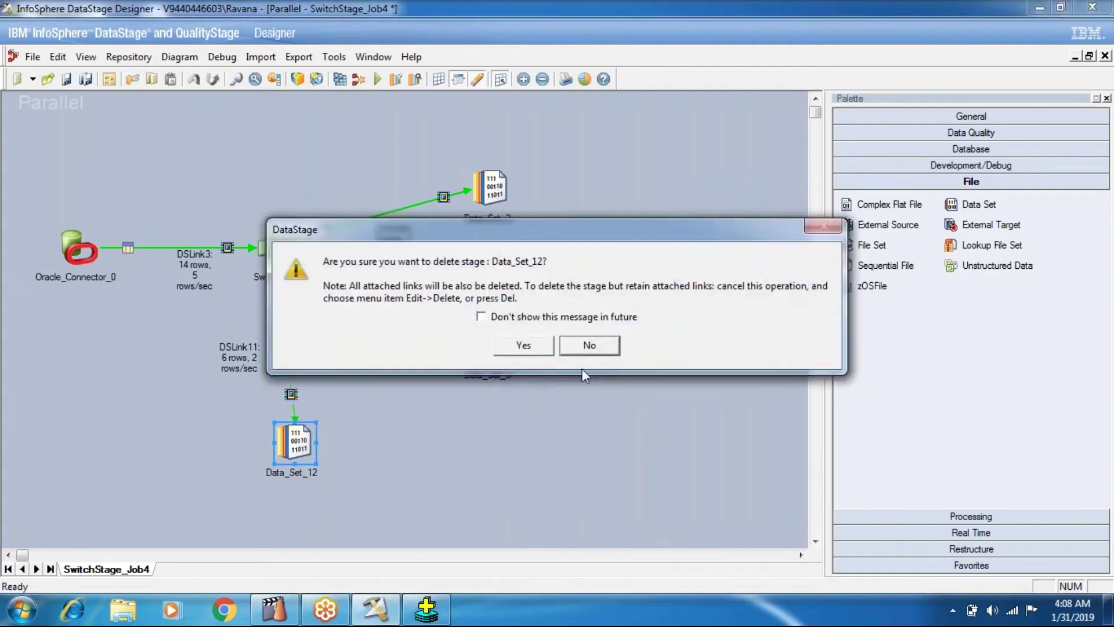
click(525, 346)
Save and try to compile the job without a reject link, and close the compilation status
click(340, 79)
key(Return)
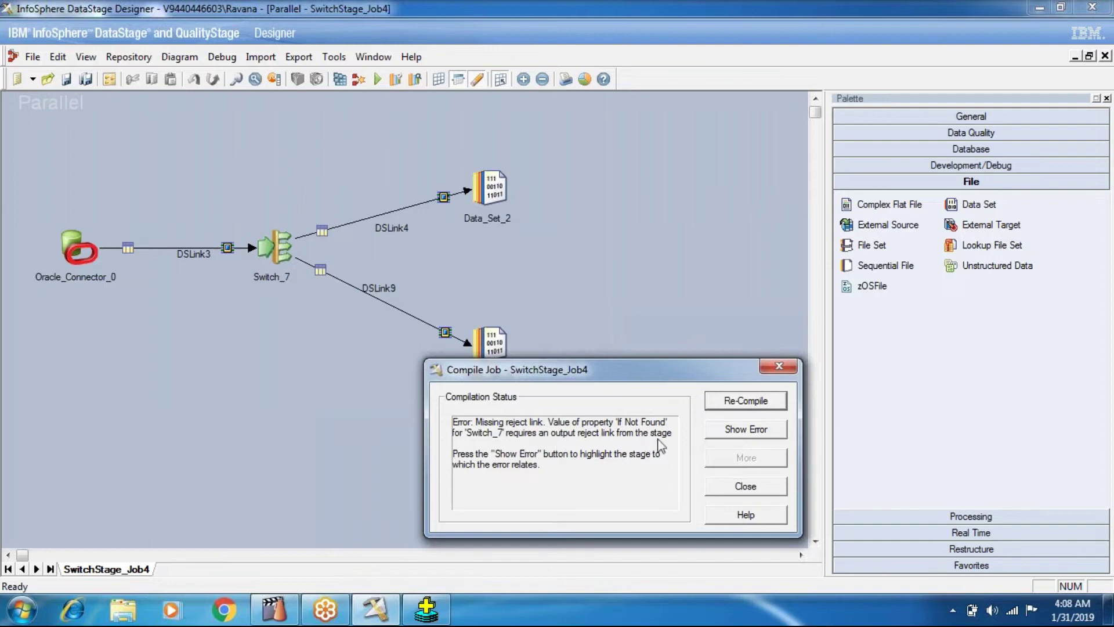
click(730, 488)
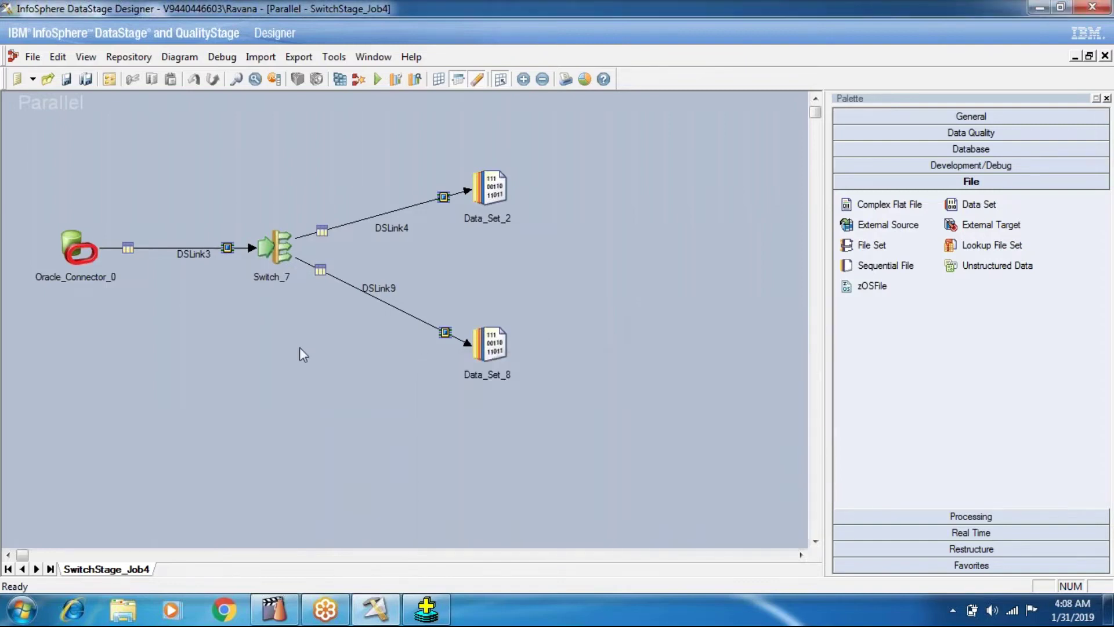
Set the If Not Found option of Switch_7 to Fail
right_click(273, 256)
click(241, 370)
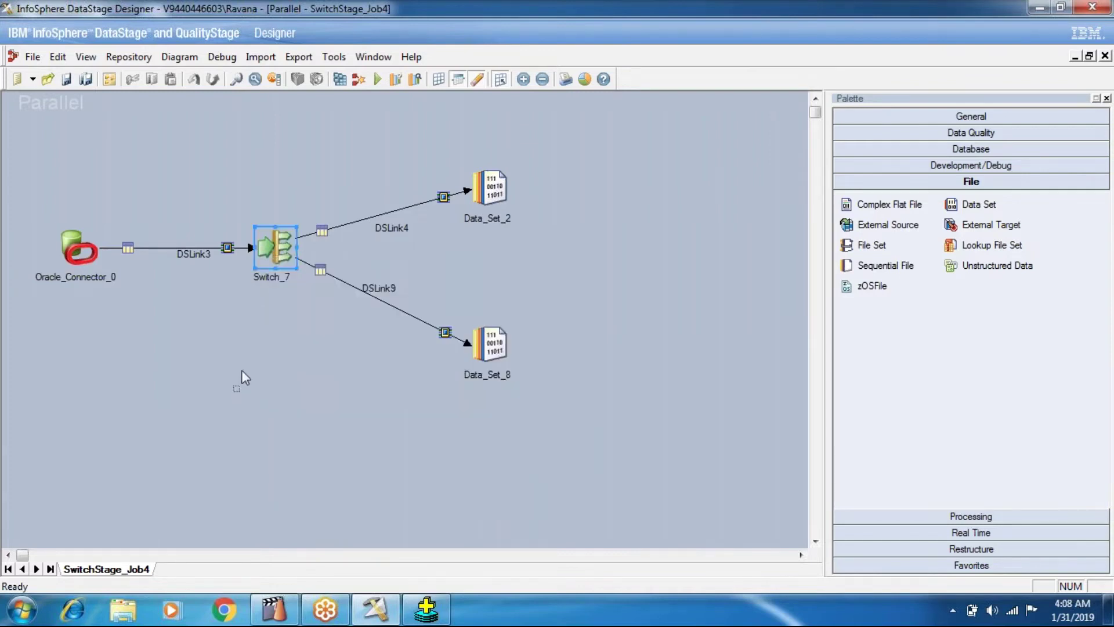
double_click(287, 255)
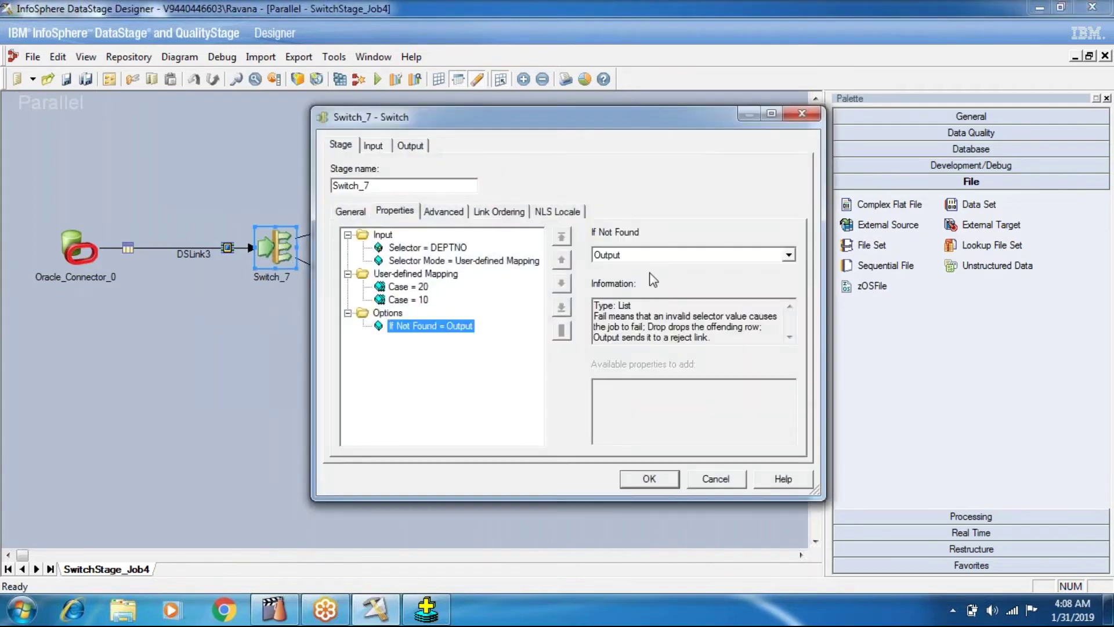
click(640, 255)
click(640, 274)
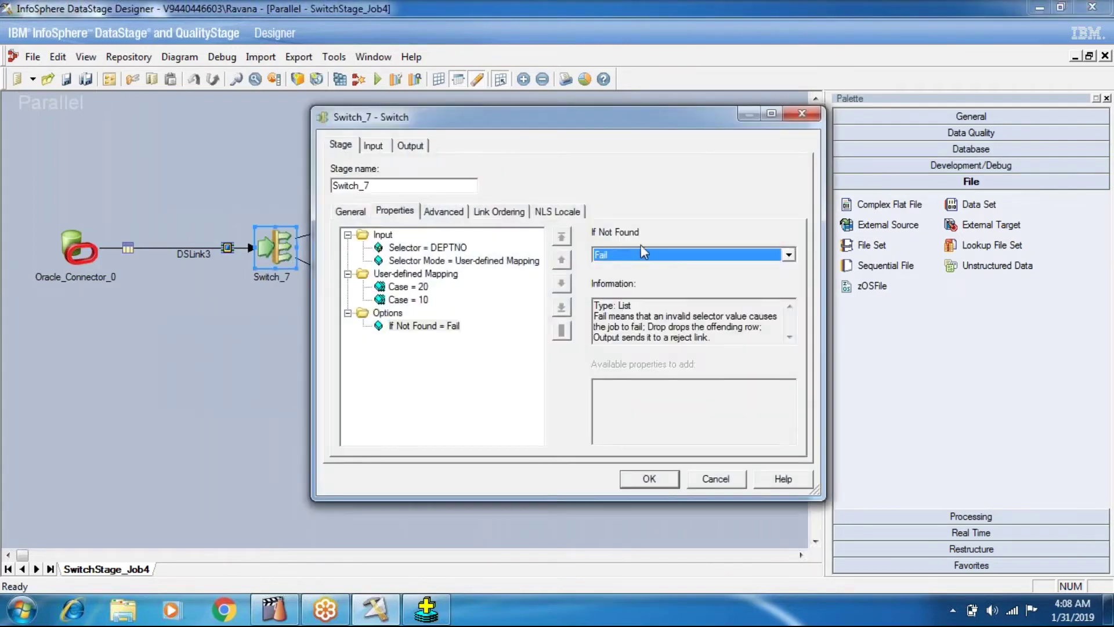
click(638, 254)
click(604, 269)
right_click(458, 318)
right_click(443, 326)
click(508, 339)
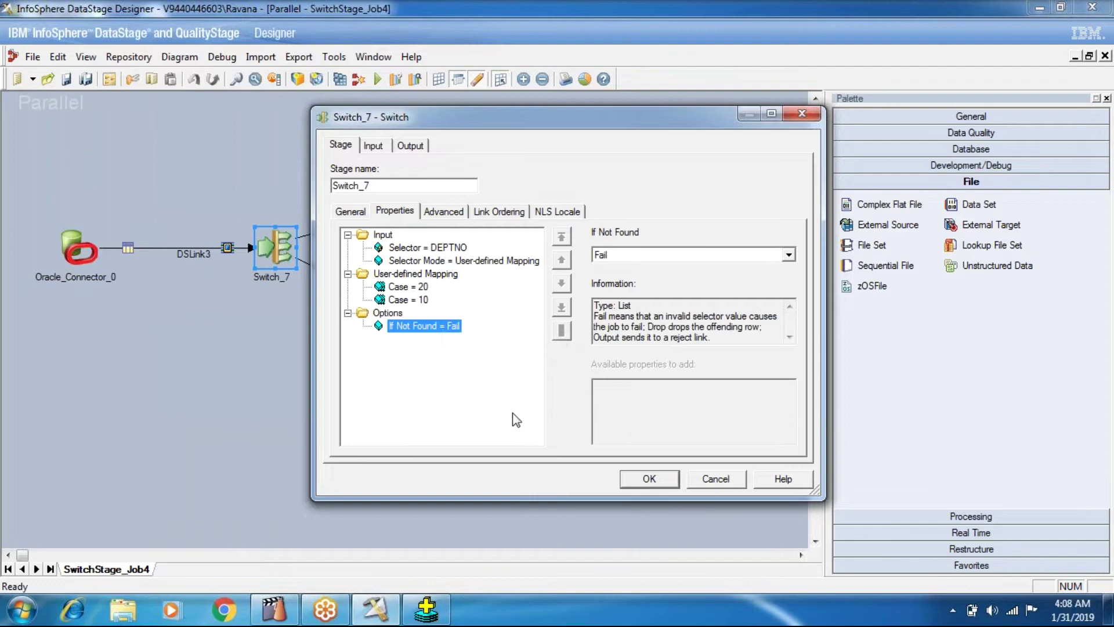
Examine the available Selector Mode choices, the Selector column and the user-defined Case mapping of Switch_7
click(471, 262)
click(699, 260)
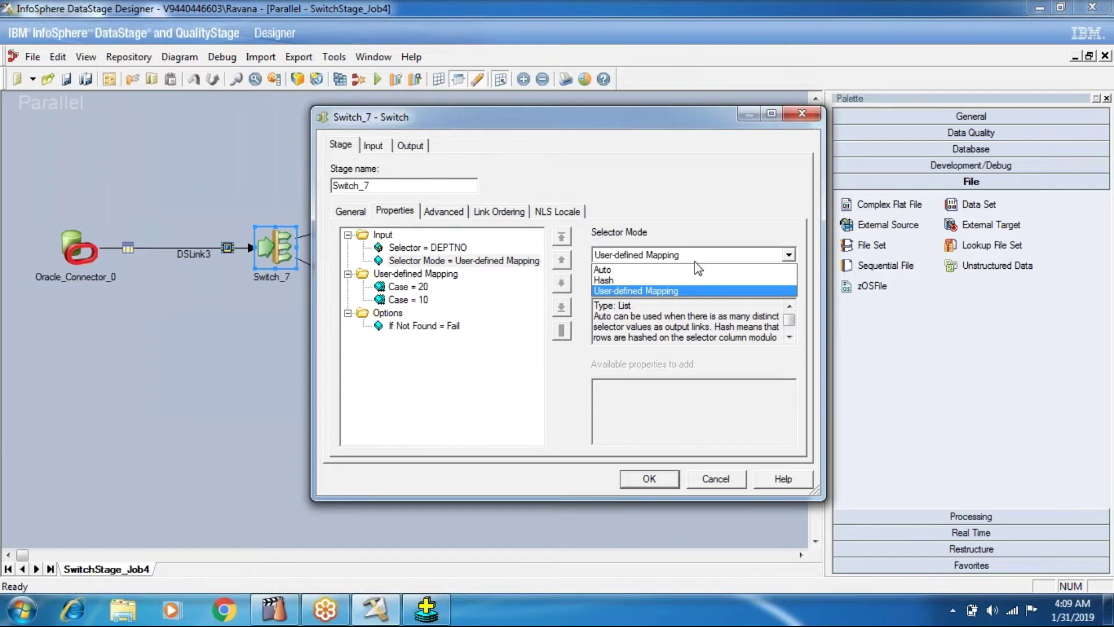
click(430, 268)
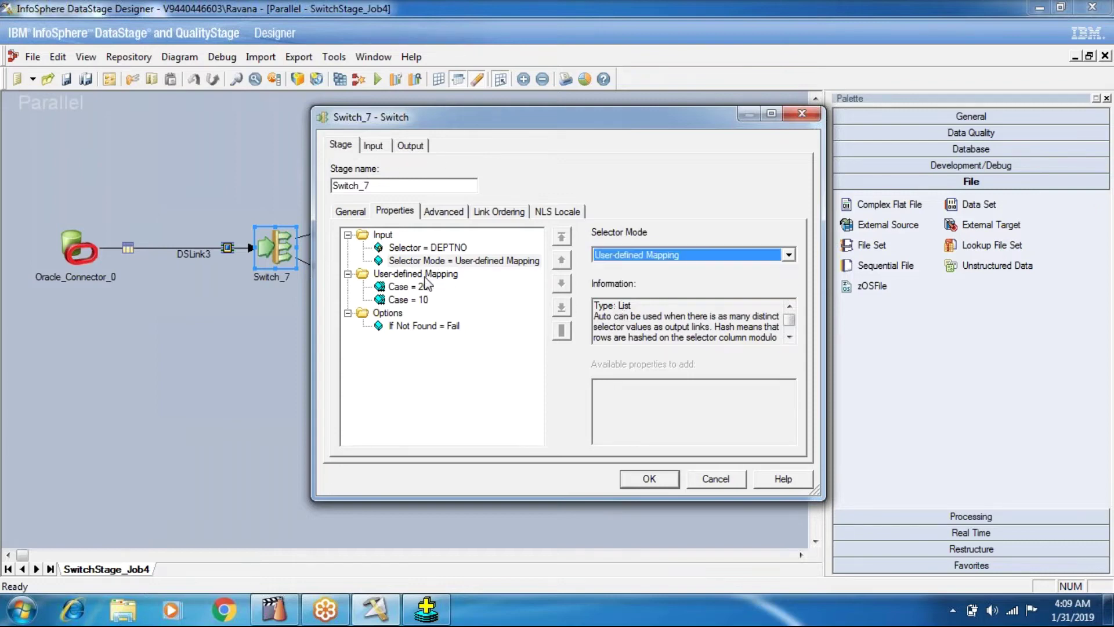
click(430, 274)
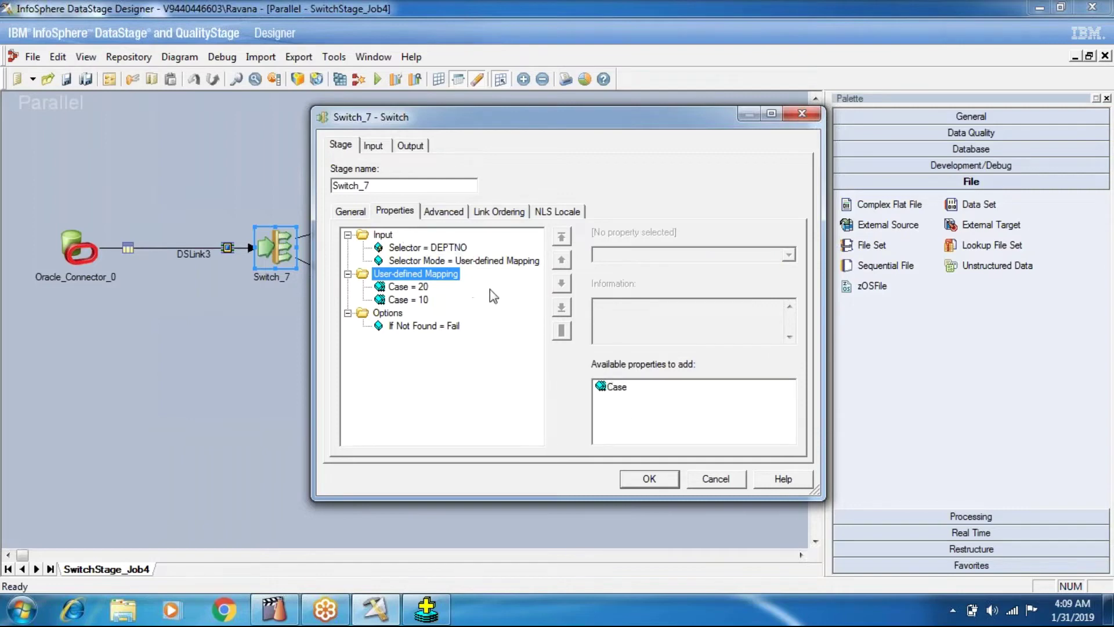
click(434, 248)
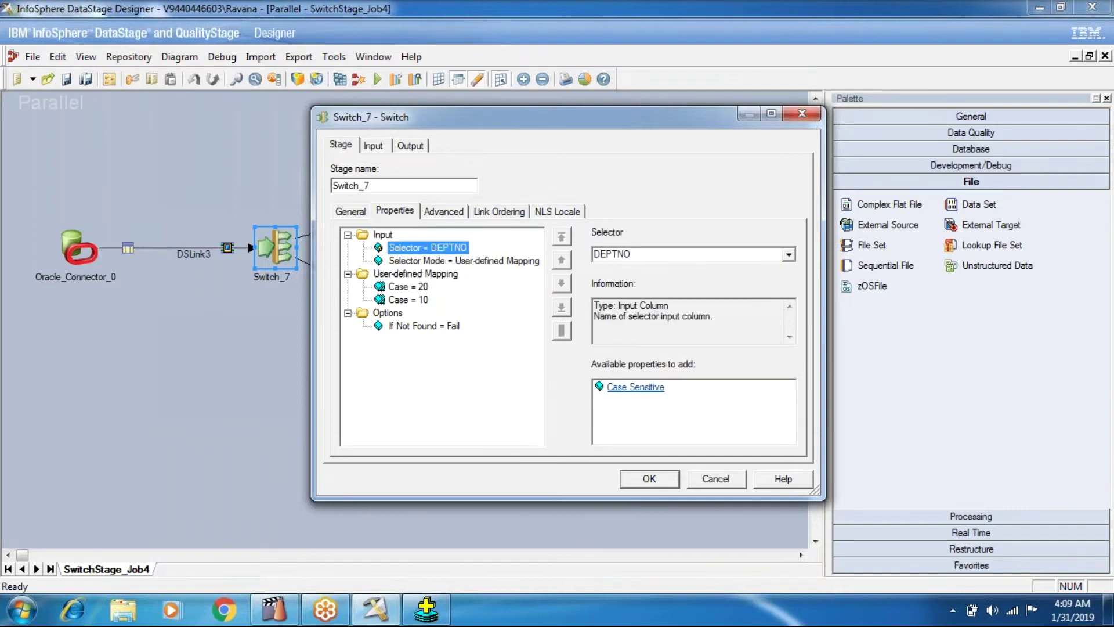
click(420, 277)
click(415, 287)
Add three blank Case properties to the user-defined mapping of Switch_7
click(382, 279)
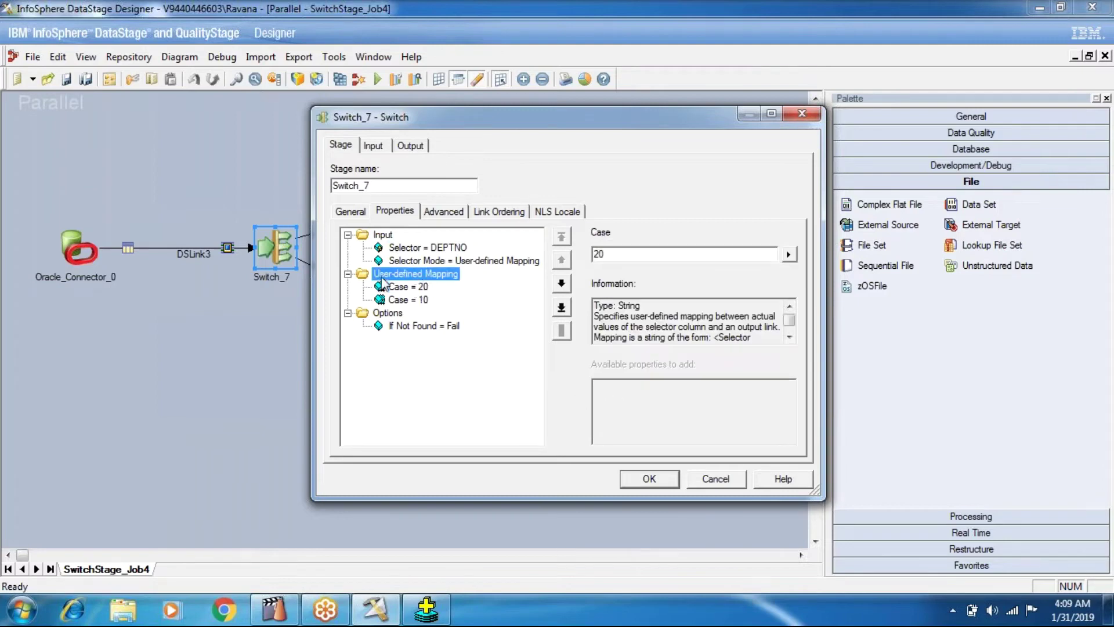
double_click(606, 386)
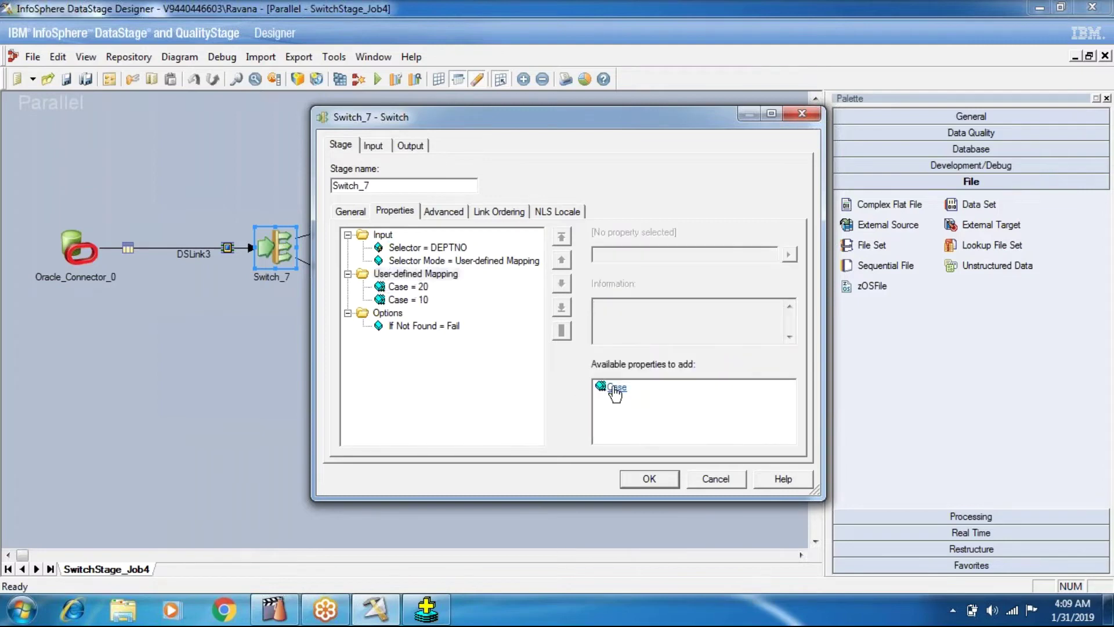
click(406, 274)
double_click(609, 385)
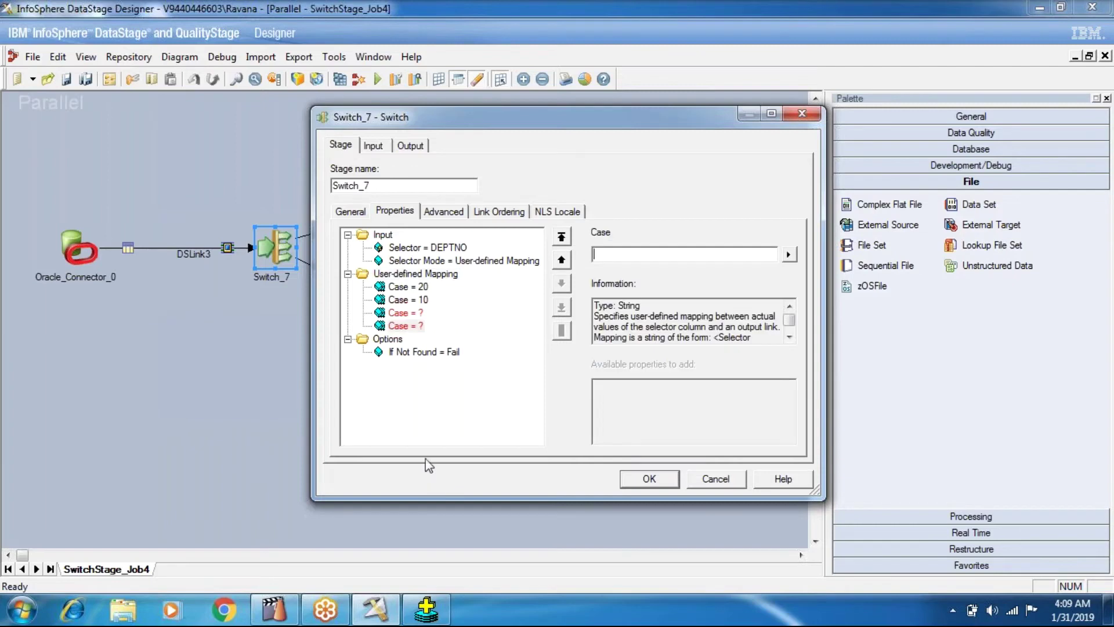
click(421, 278)
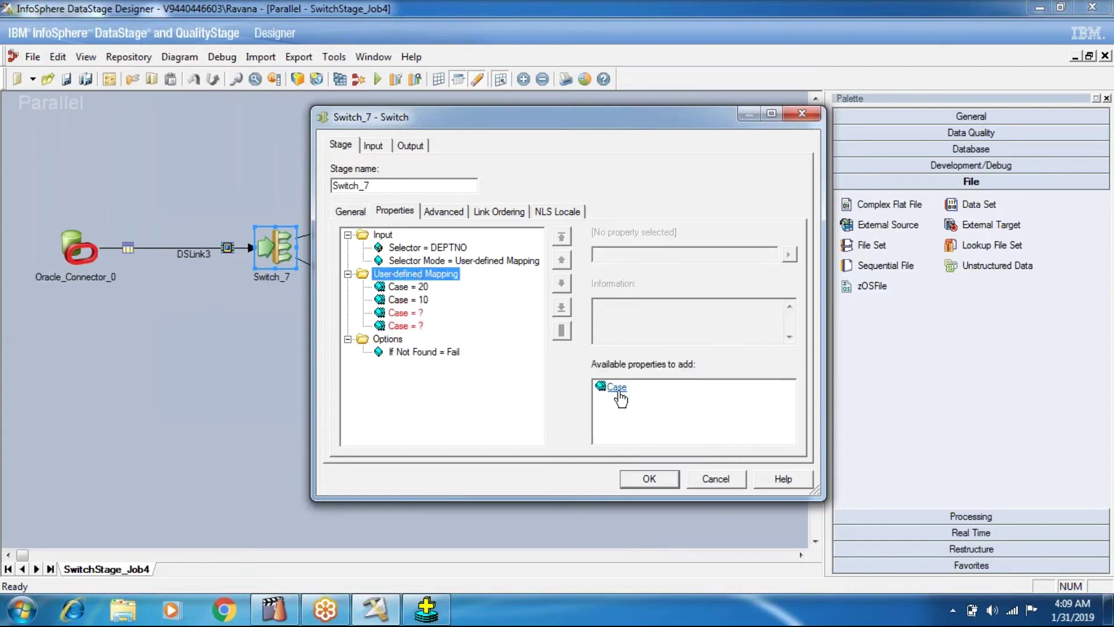
double_click(616, 387)
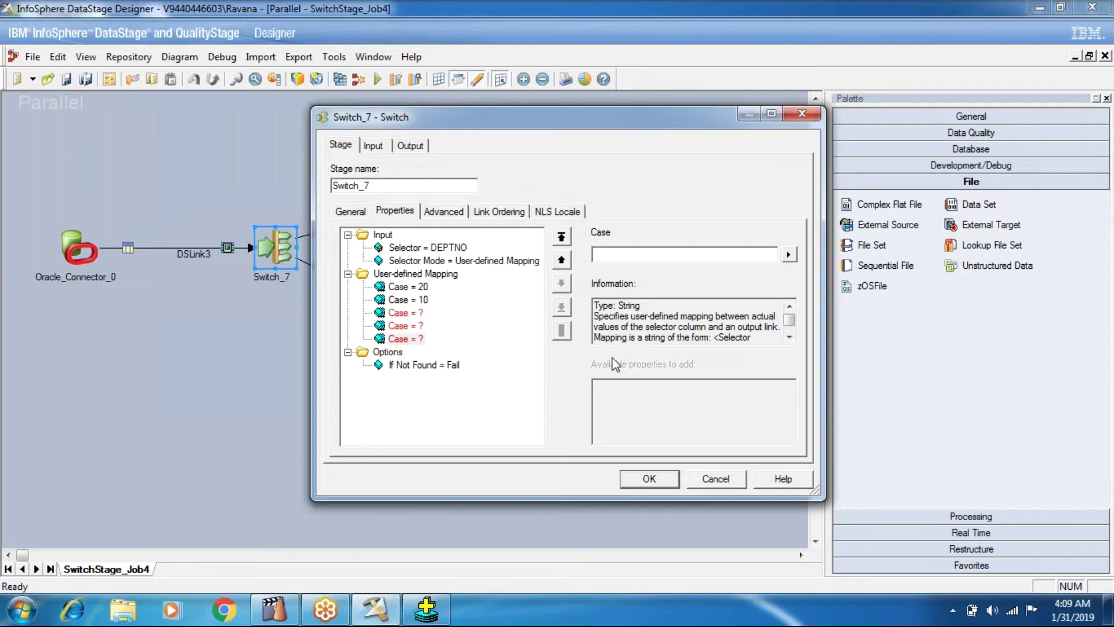
Compare the output link ordering of Switch_7 with its Case entries, and discard the changes to the stage
click(491, 218)
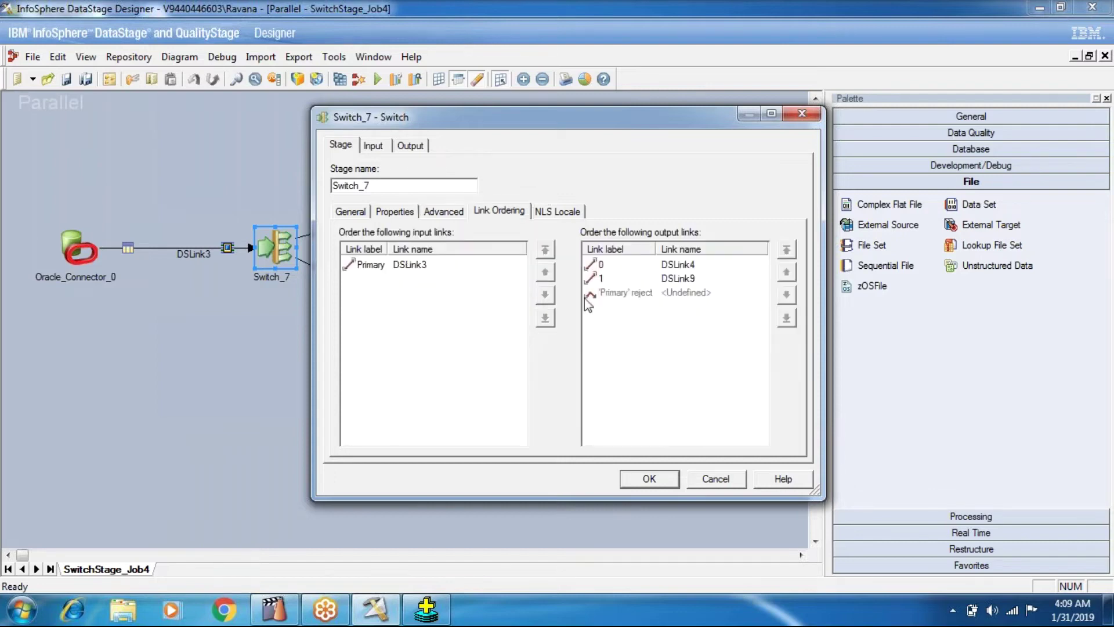
click(397, 210)
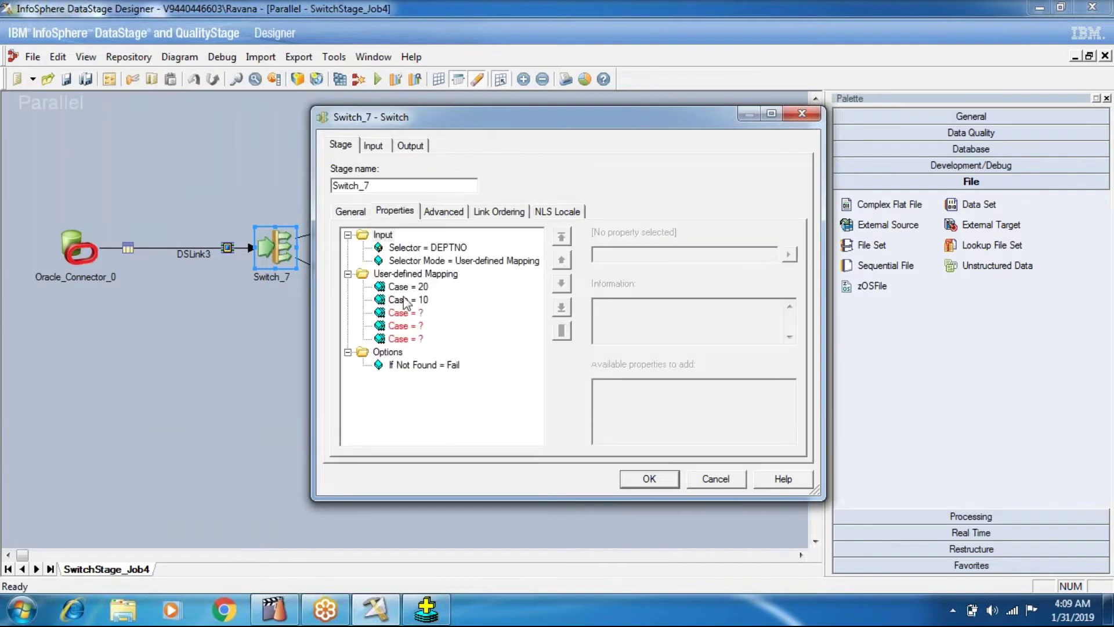
click(406, 288)
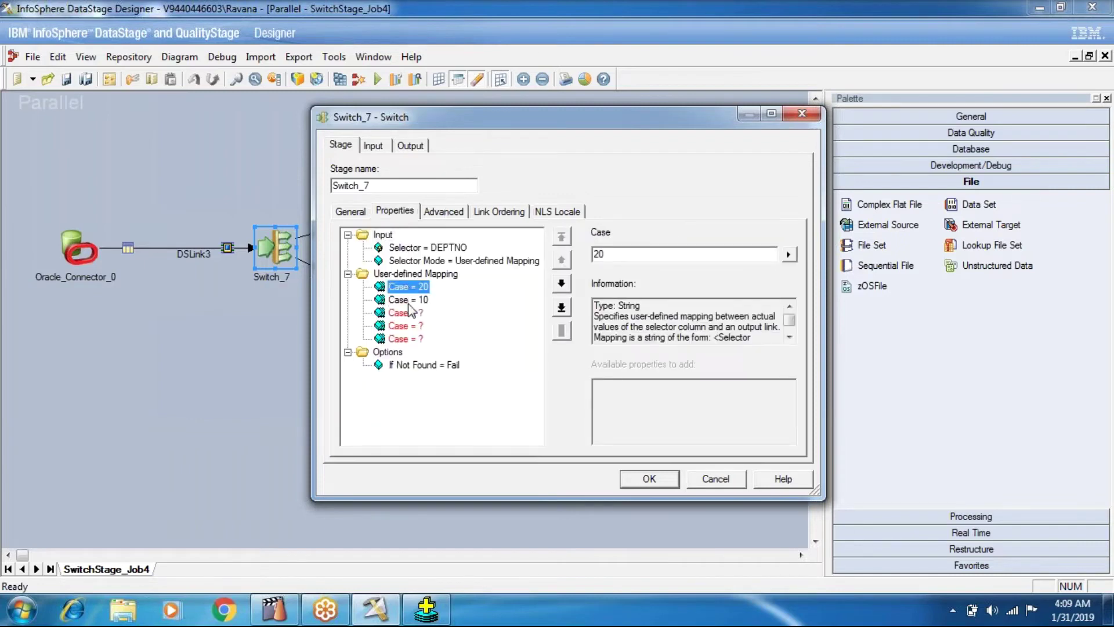
click(499, 211)
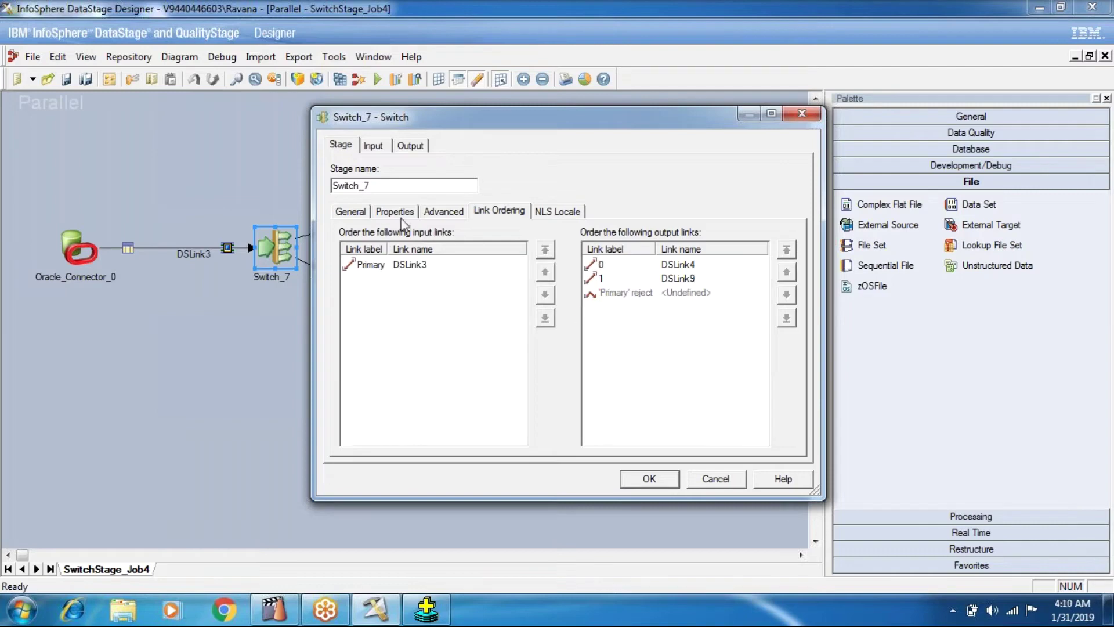
click(700, 485)
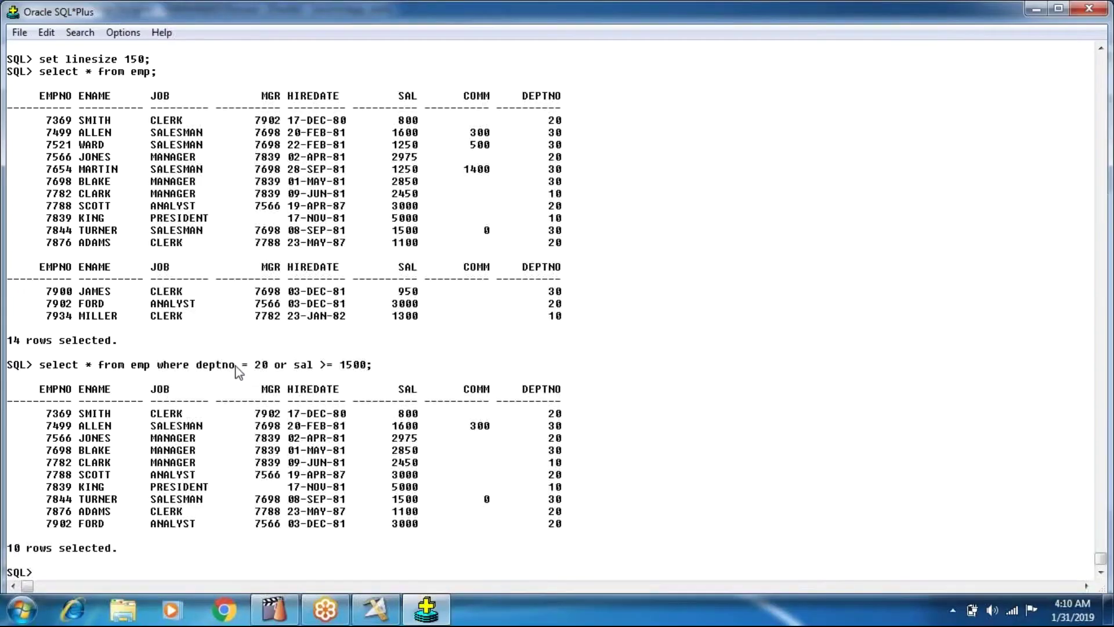
Highlight the condition "deptno = 20 or sal >= 1500;" of the emp query in SQL*Plus and return to DataStage Designer
drag(196, 364, 373, 365)
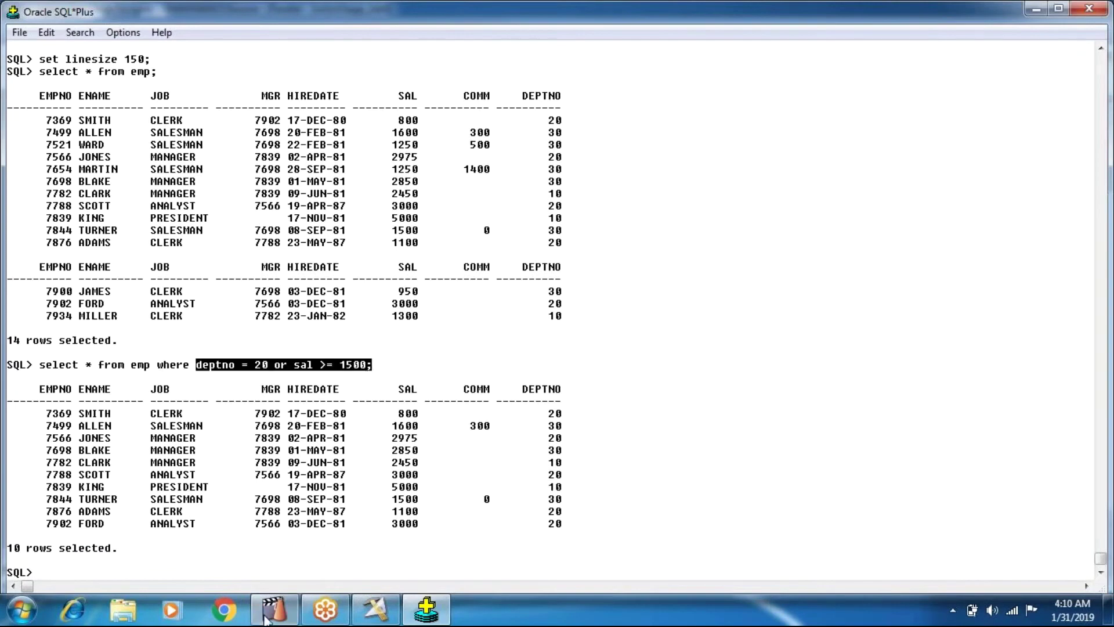
click(374, 610)
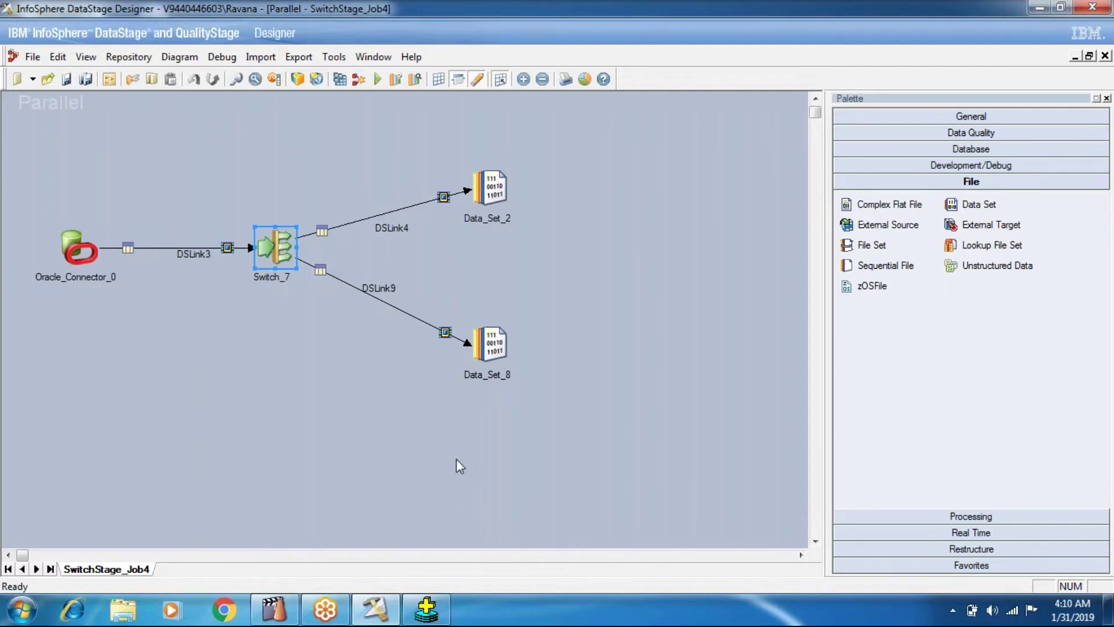
Duplicate the whole Oracle_Connector_0, Switch_7 and data set flow, and place the copy below the original
drag(6, 140, 646, 402)
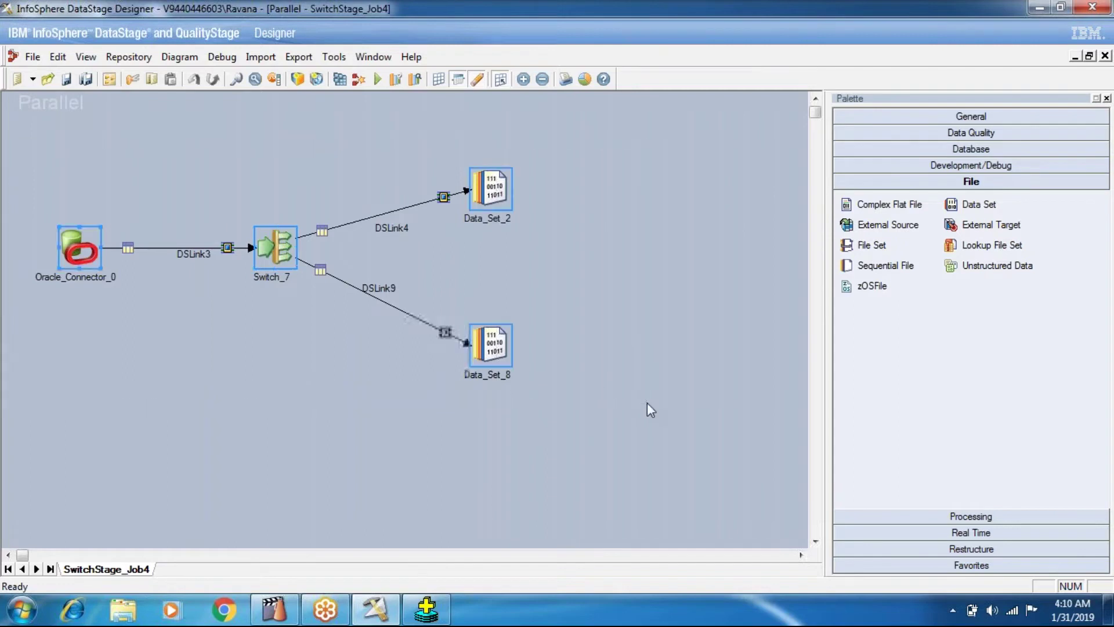
key(ctrl+c)
key(ctrl+v)
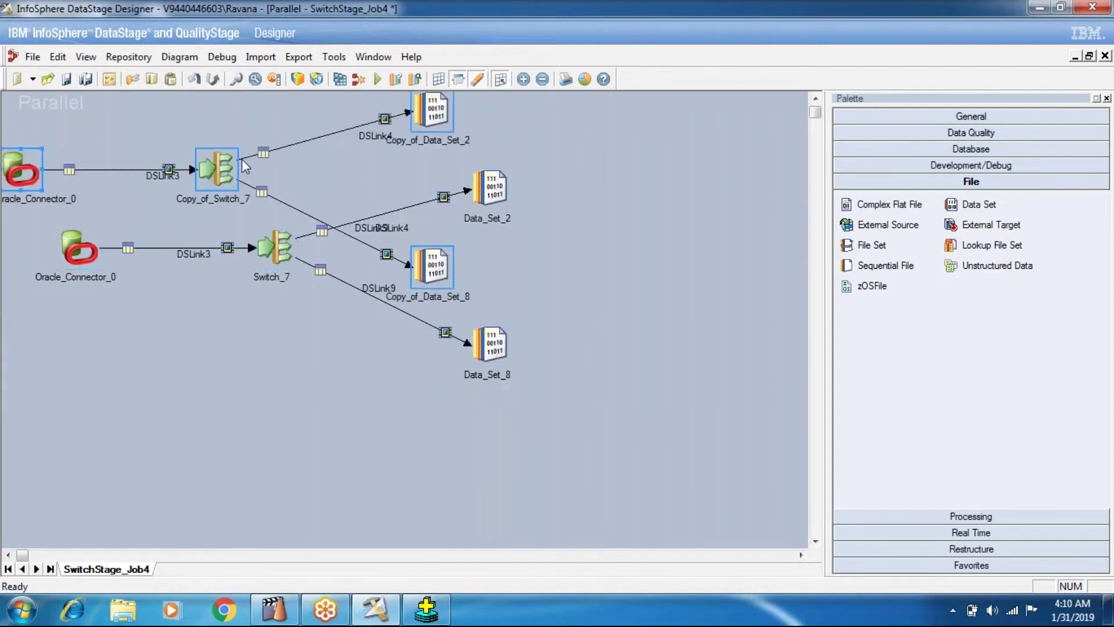
drag(225, 160, 331, 439)
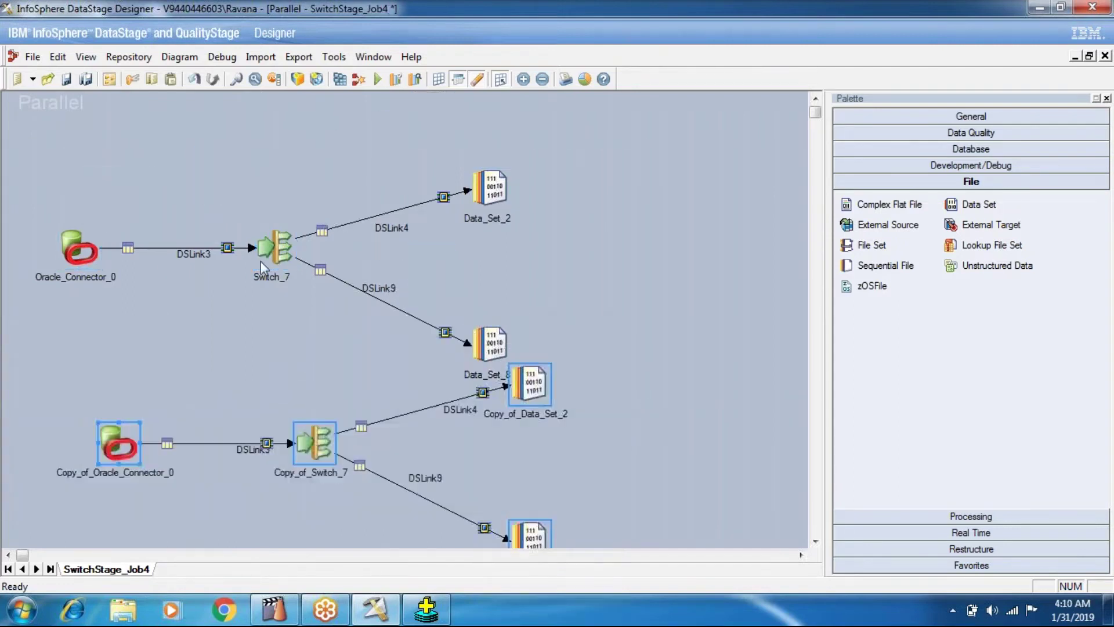
Move the original flow up and the copied flow left so that the two are clearly separated on the canvas
drag(15, 131, 603, 331)
click(602, 350)
drag(25, 164, 615, 349)
drag(270, 250, 269, 191)
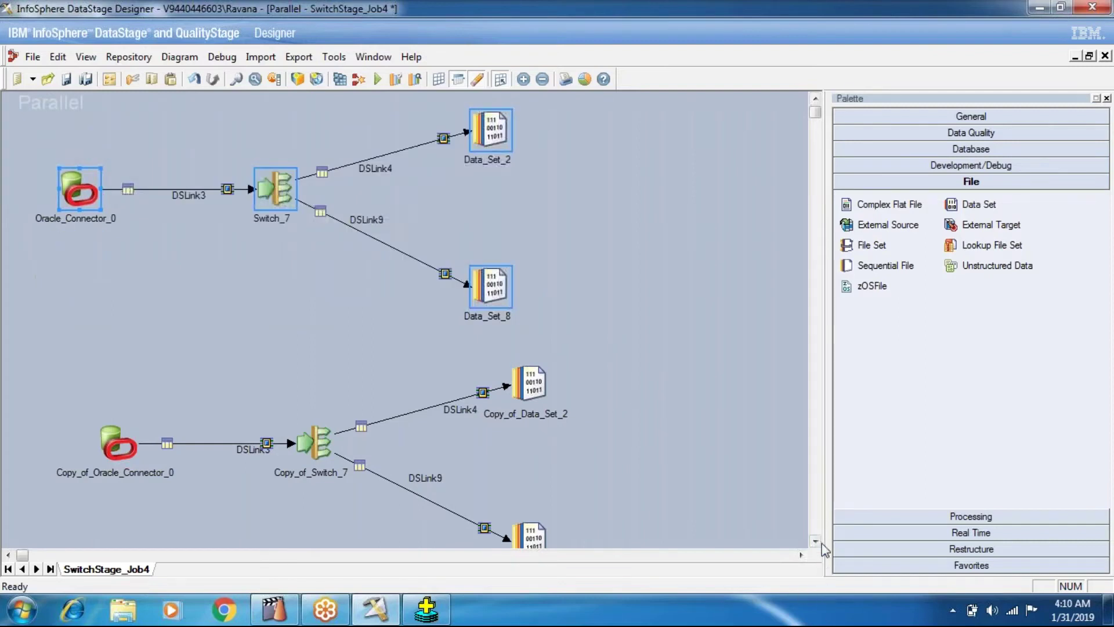
scroll(821, 543, down, 3)
drag(88, 294, 610, 479)
drag(326, 377, 248, 377)
Set the If Not Found option of Switch_7 to Drop and save the stage properties
double_click(259, 102)
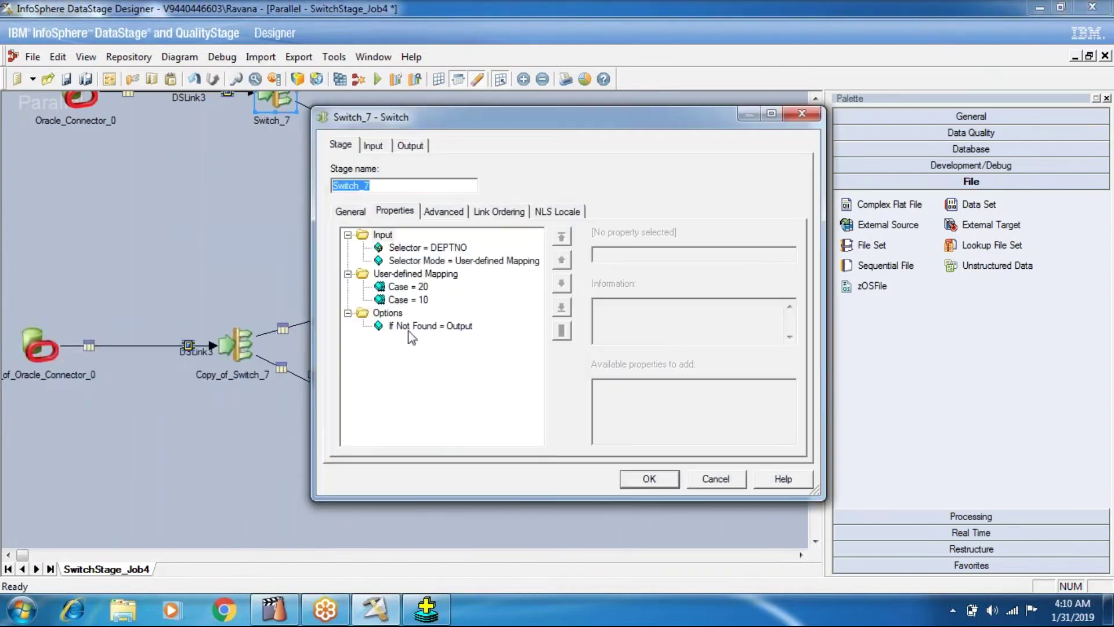
click(447, 327)
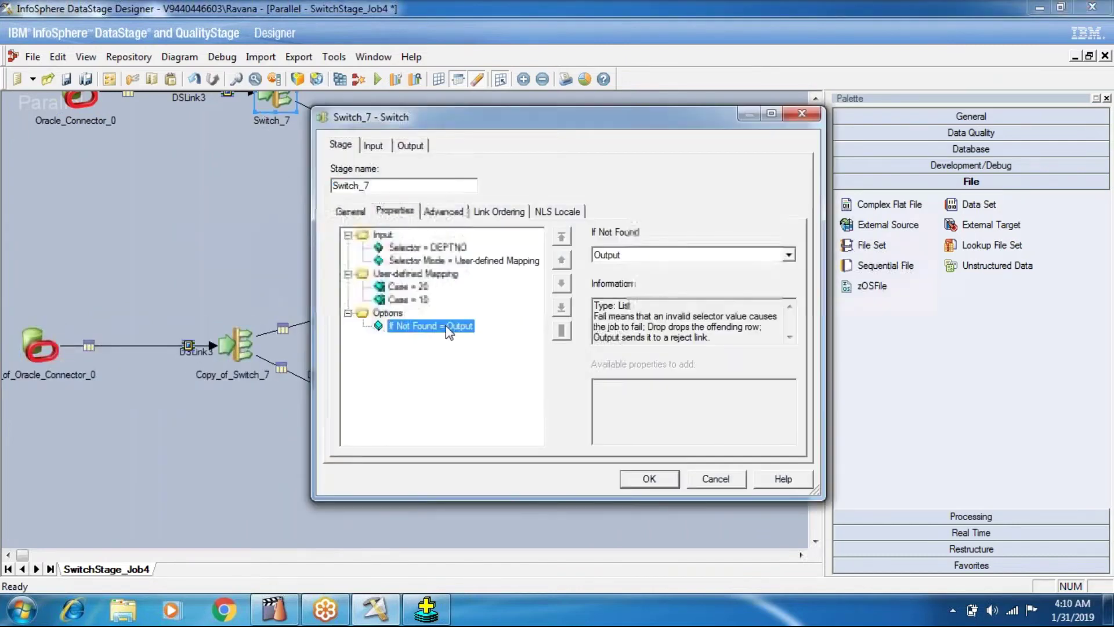
click(614, 256)
click(614, 276)
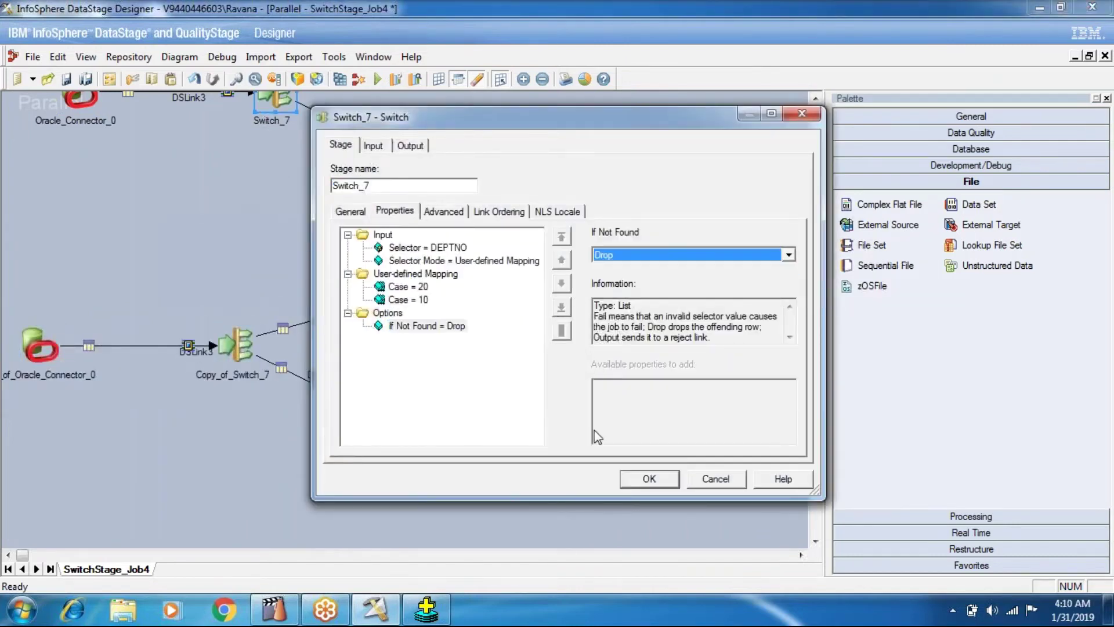
click(648, 479)
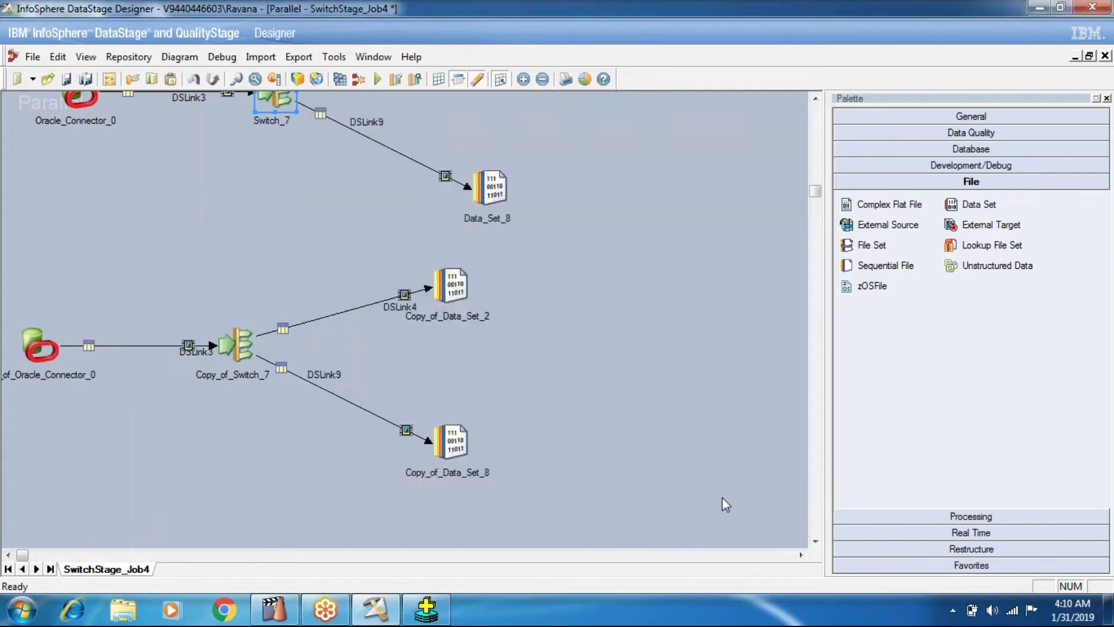
Detach the input link DSLink3 and the output links DSLink4 and DSLink9 from Copy_of_Switch_7
click(248, 351)
click(192, 347)
drag(211, 347, 137, 266)
click(285, 329)
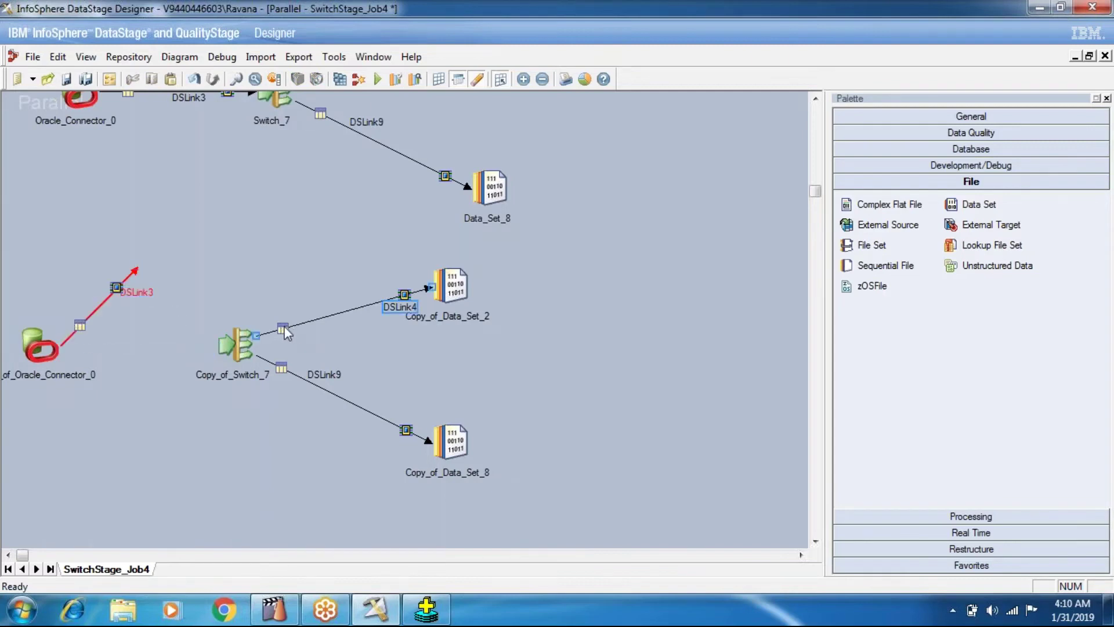
drag(259, 336, 252, 270)
click(280, 358)
drag(256, 346, 255, 394)
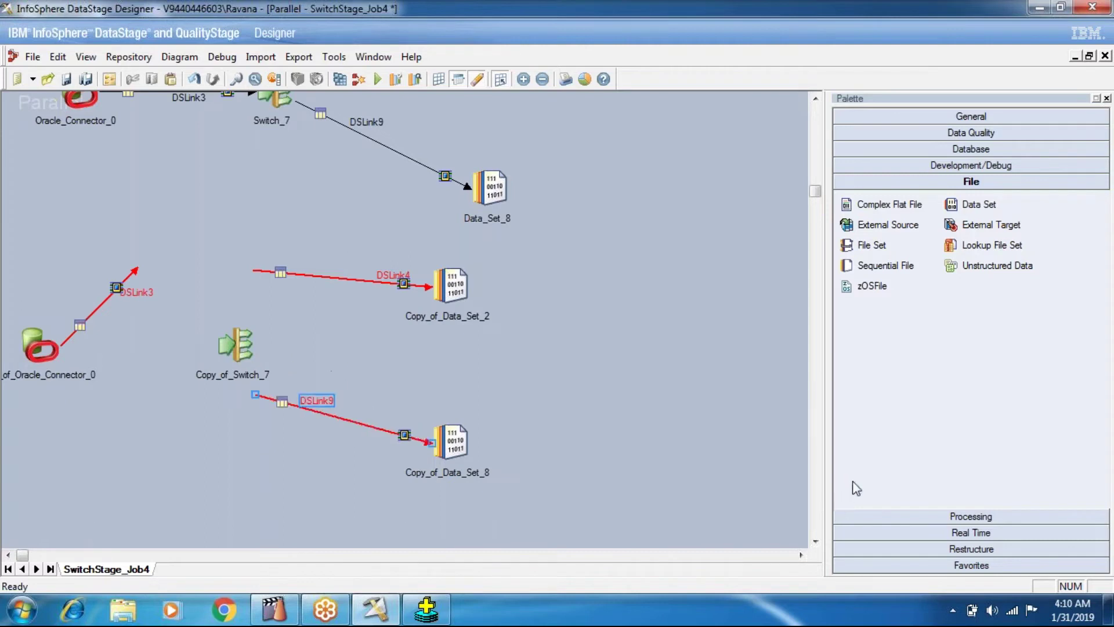
Delete the Copy_of_Switch_7 stage from the copied flow
click(228, 357)
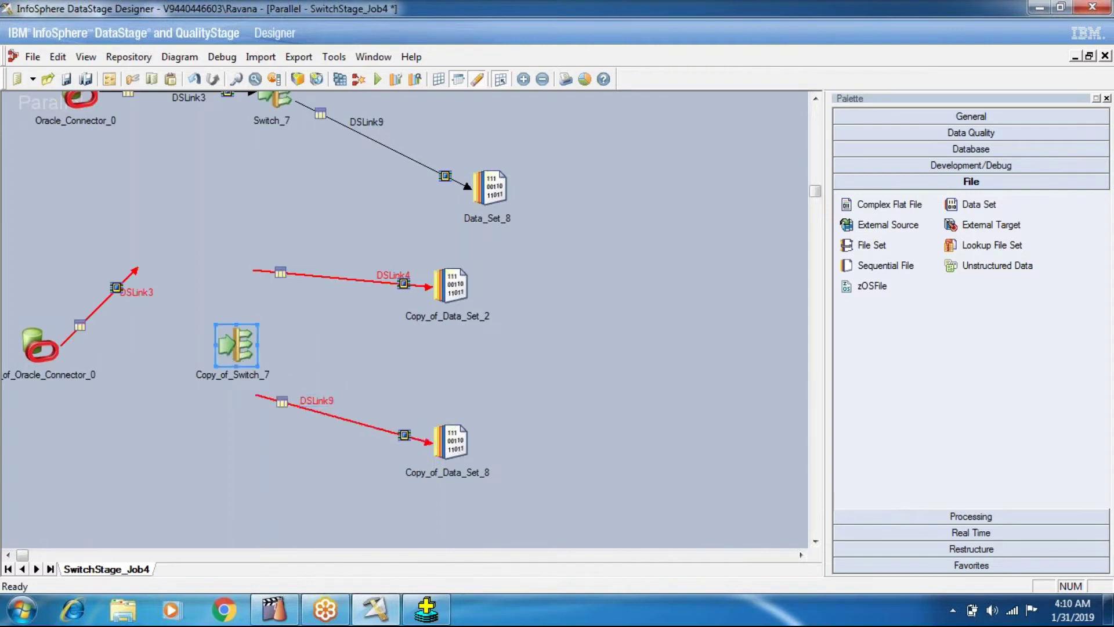
key(Delete)
click(524, 332)
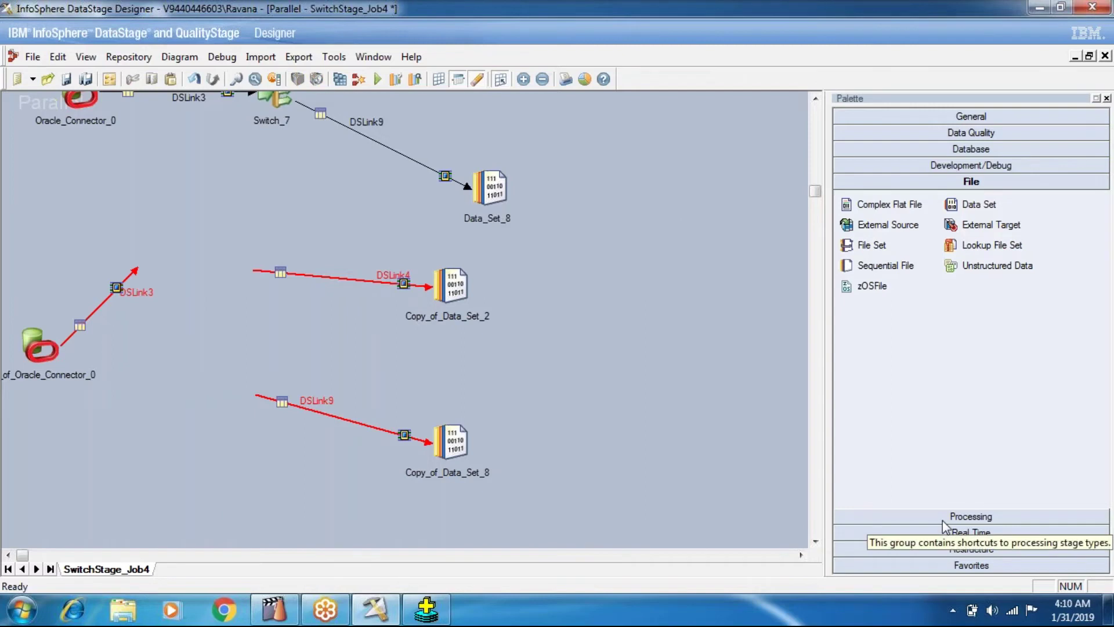
Add a Filter processing stage to the copied flow and connect the three loose links DSLink3, DSLink4 and DSLink9 to it
click(943, 519)
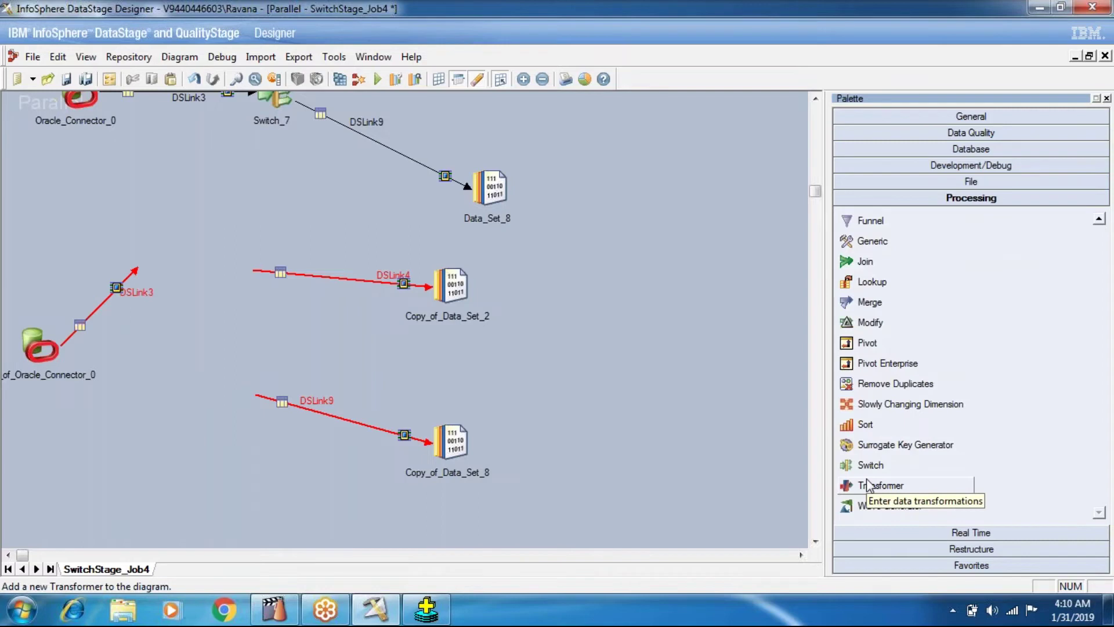
scroll(868, 486, up, 1)
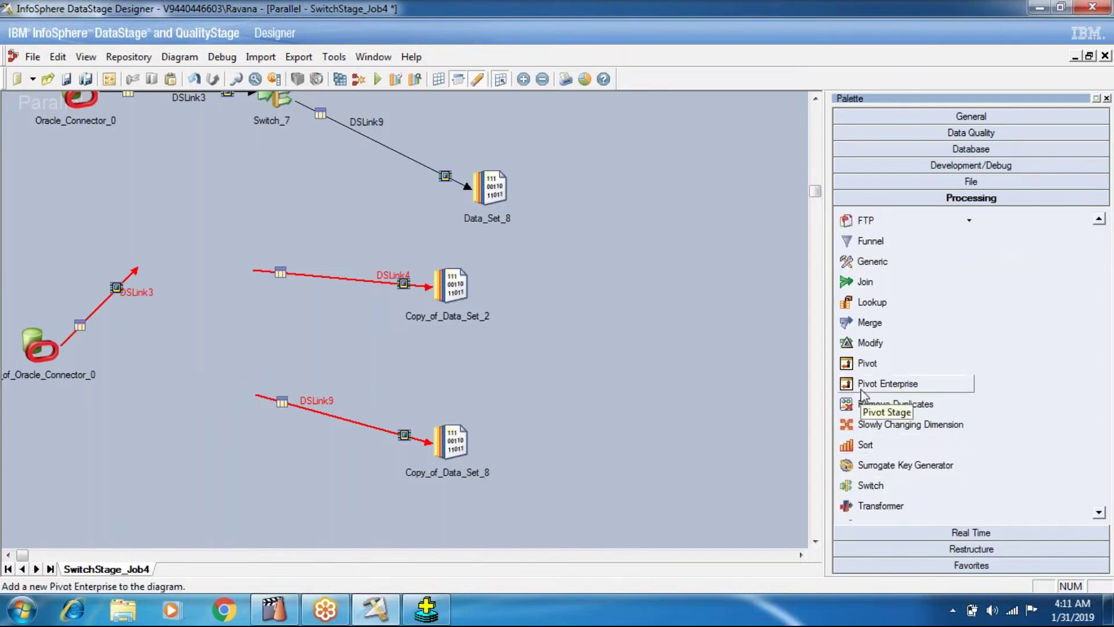
scroll(864, 400, down, 1)
scroll(870, 444, up, 5)
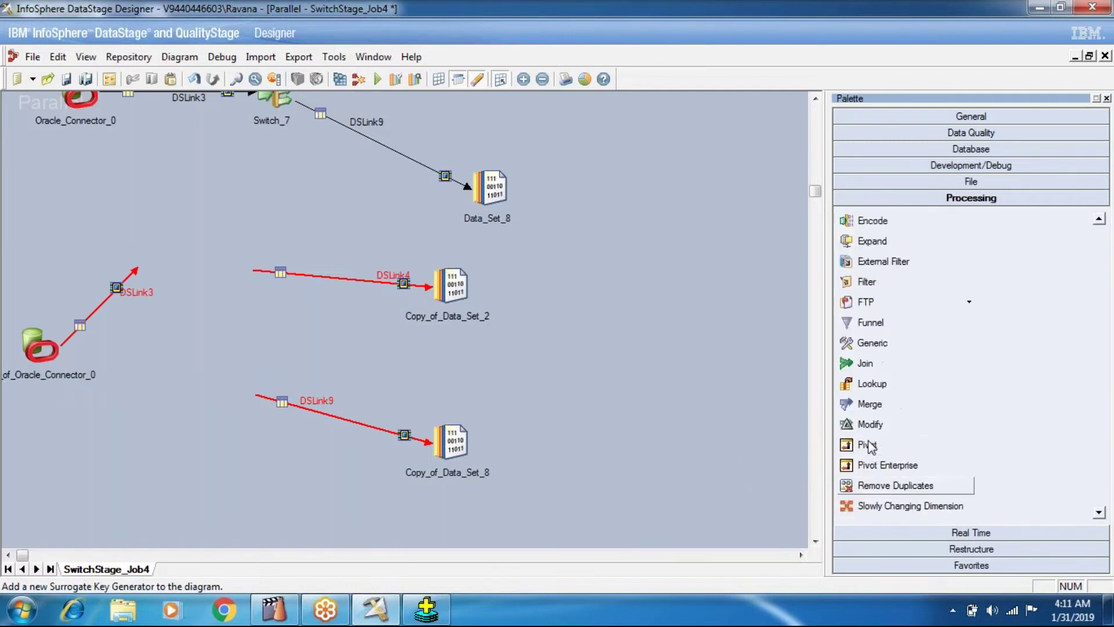
scroll(869, 406, up, 2)
drag(868, 323, 264, 264)
drag(261, 277, 241, 411)
drag(238, 409, 219, 354)
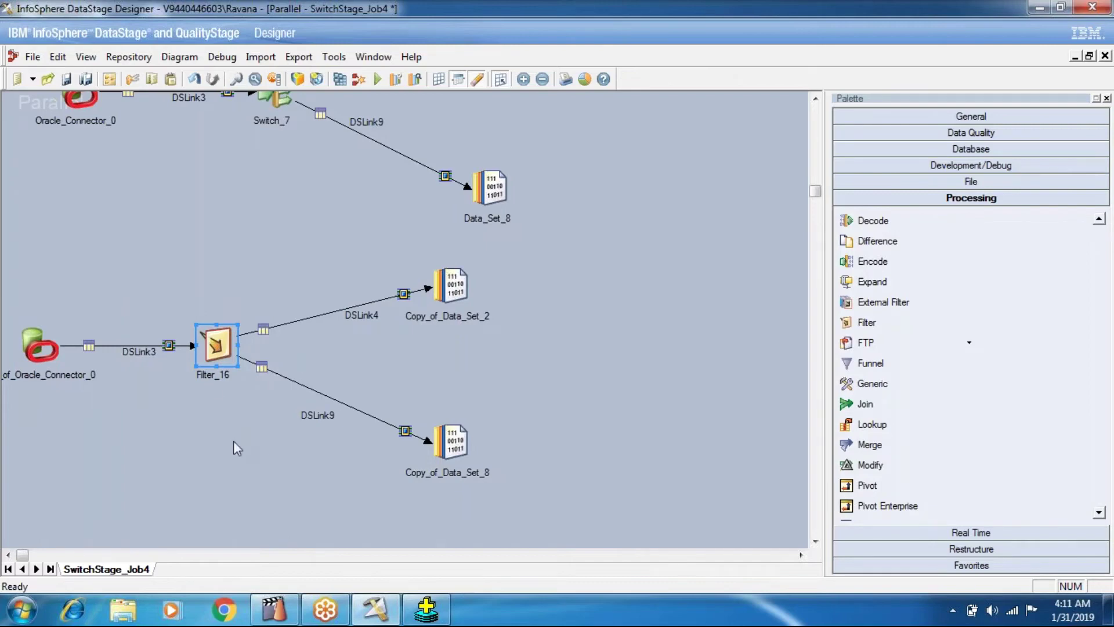
Rename the link from the copied Oracle connector to the Filter stage as Input
click(148, 352)
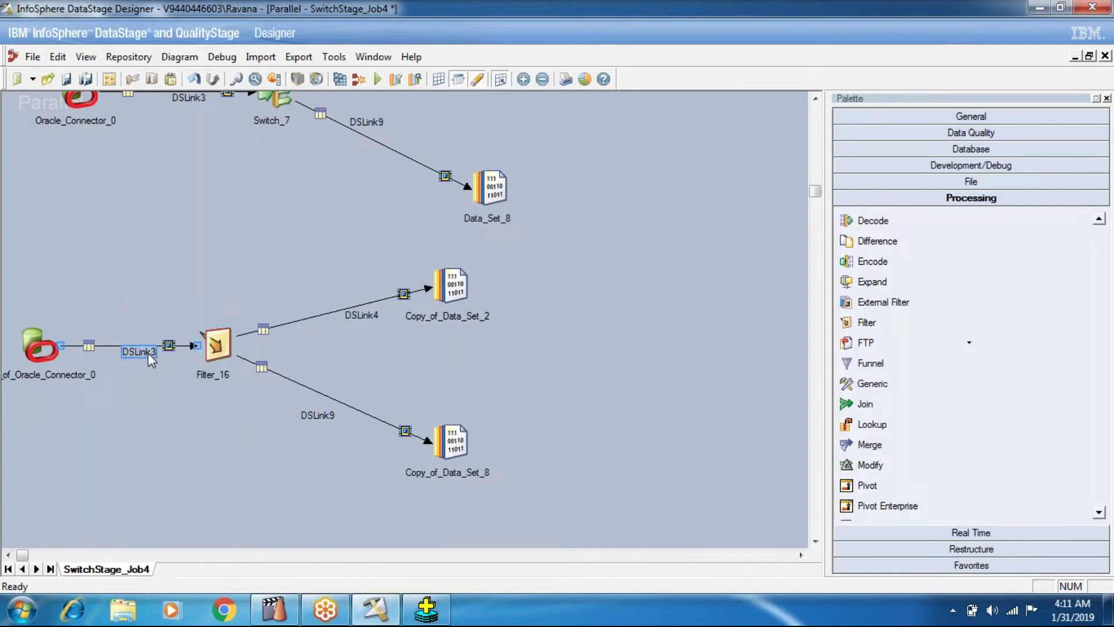
right_click(148, 353)
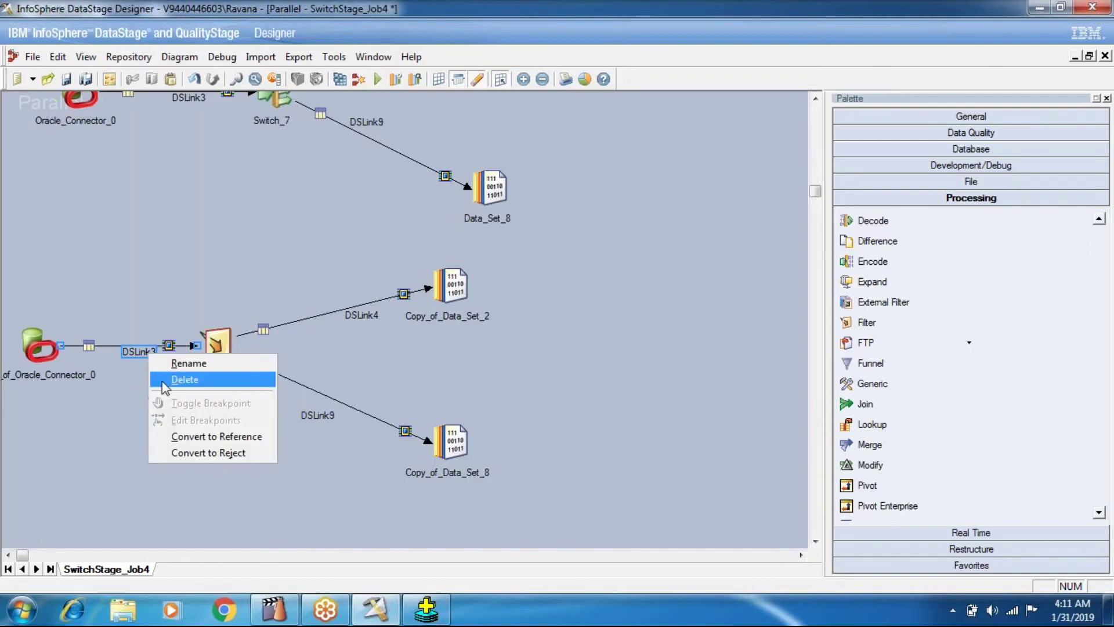
click(167, 366)
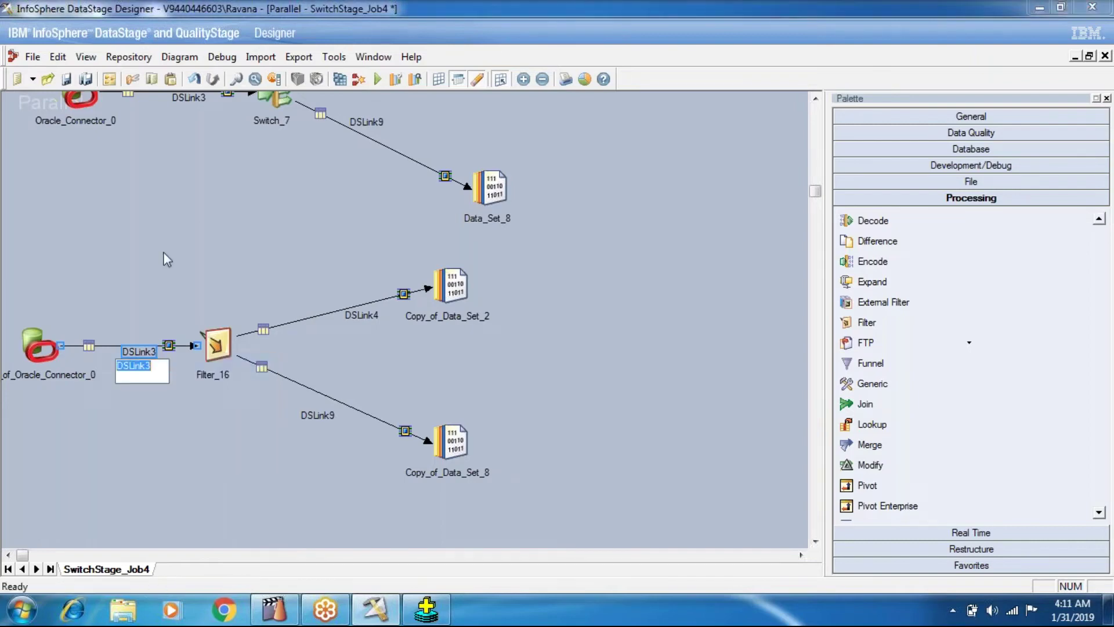
text(Input)
key(Return)
Rename the link from the Filter stage to Copy_of_Data_Set_2 as Where1
right_click(351, 318)
click(388, 328)
text(W)
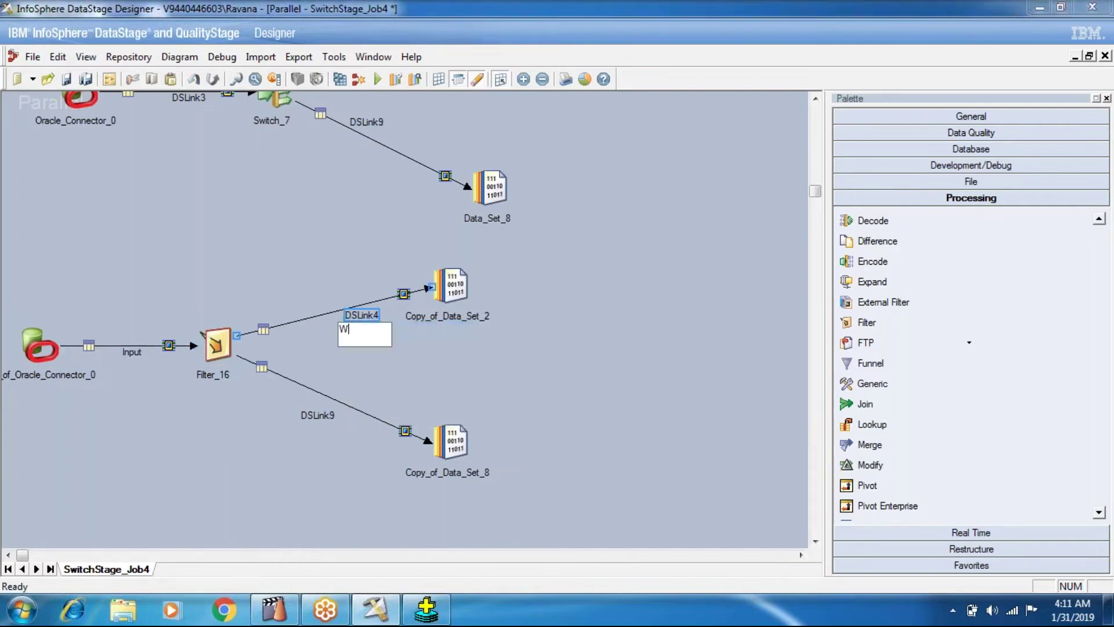
text(gww=)
key(BackSpace)
key(BackSpace)
text(ere1)
click(302, 471)
Rename the link from the Filter stage to Copy_of_Data_Set_8 as Where2
right_click(319, 417)
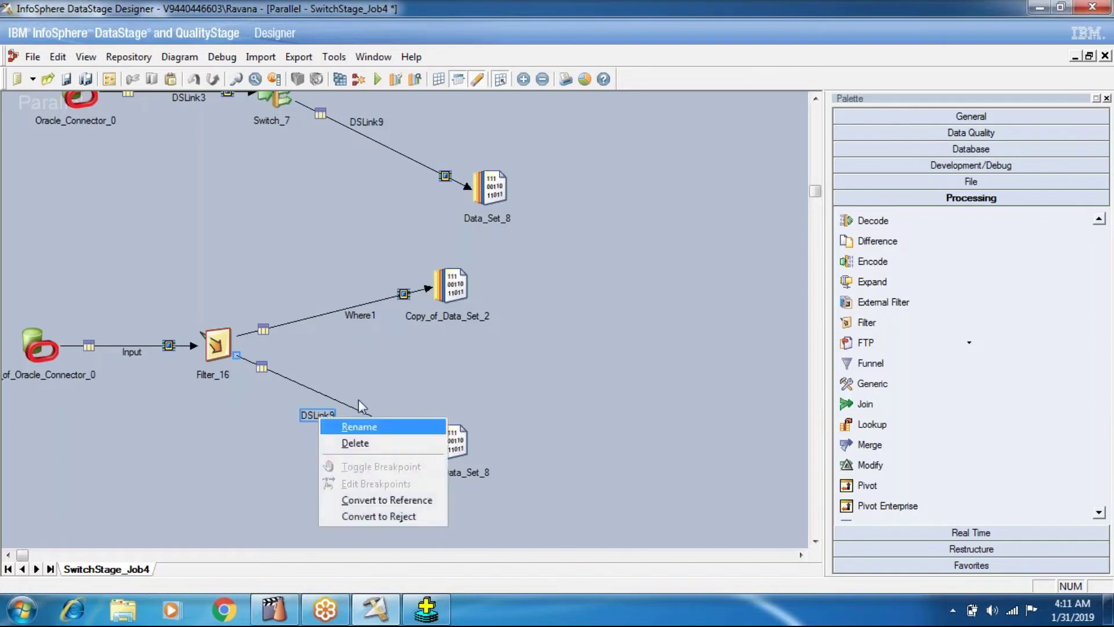
key(Return)
text(Where)
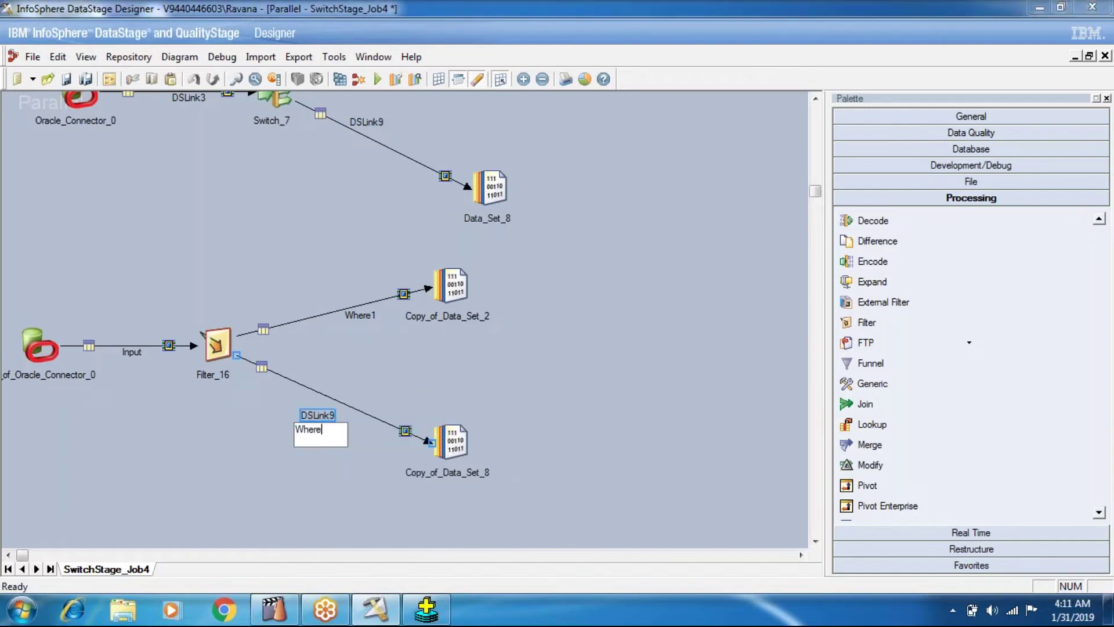
text(2)
click(637, 364)
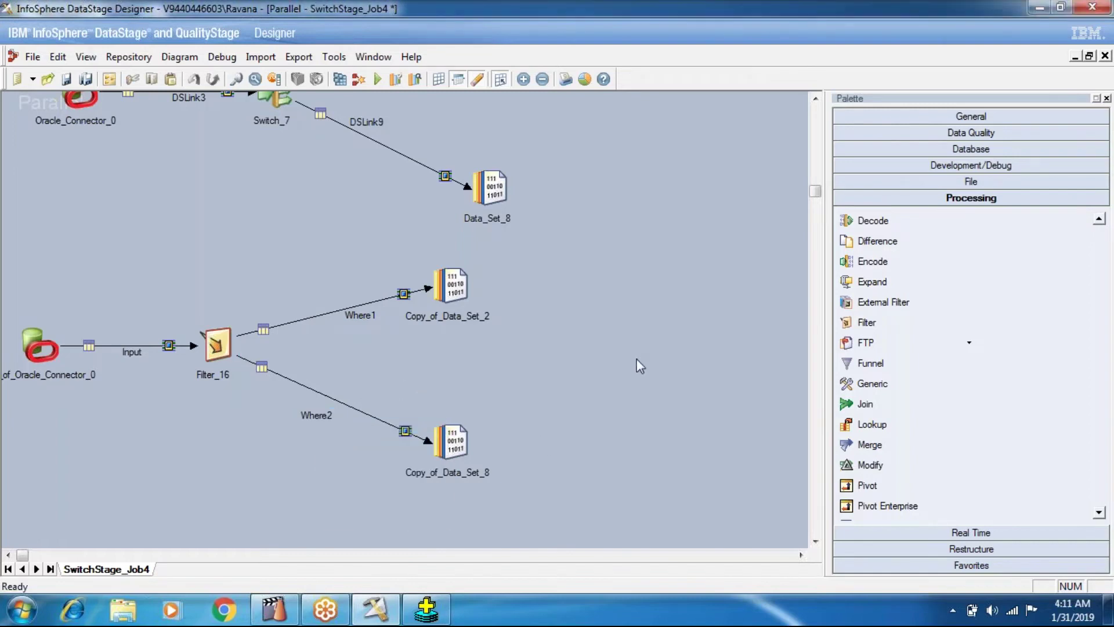
Copy the condition "deptno = 20 or sal >= 1500" from the SQL*Plus query into the Where Clause of Filter_16 in DataStage Designer
double_click(223, 360)
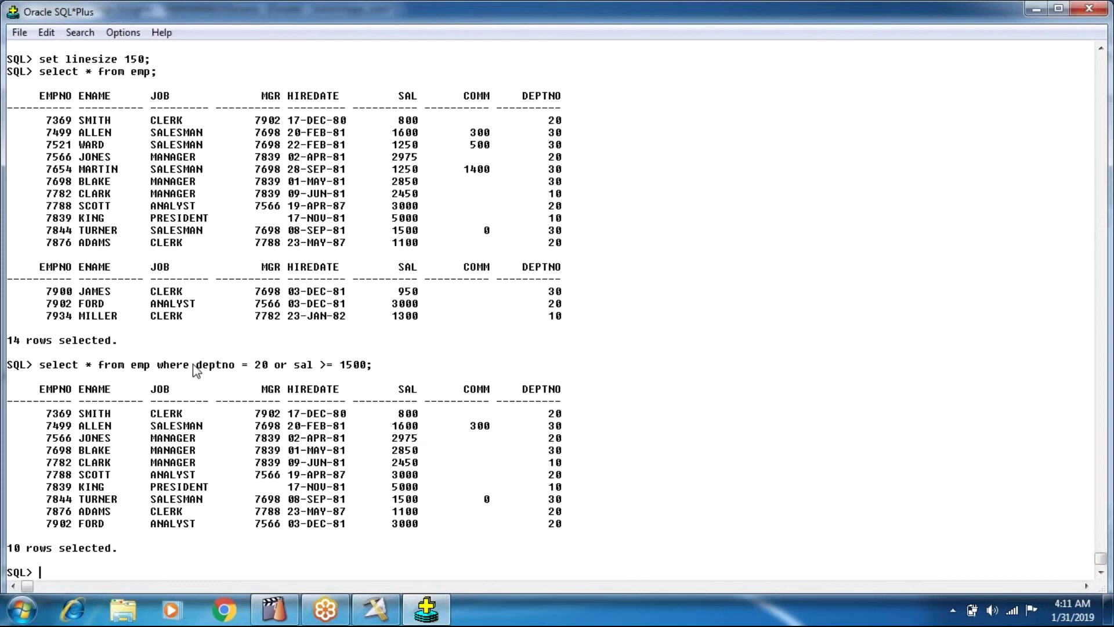
drag(190, 364, 402, 371)
click(316, 371)
drag(196, 365, 367, 372)
key(ctrl+c)
click(377, 610)
click(409, 247)
click(642, 255)
key(ctrl+v)
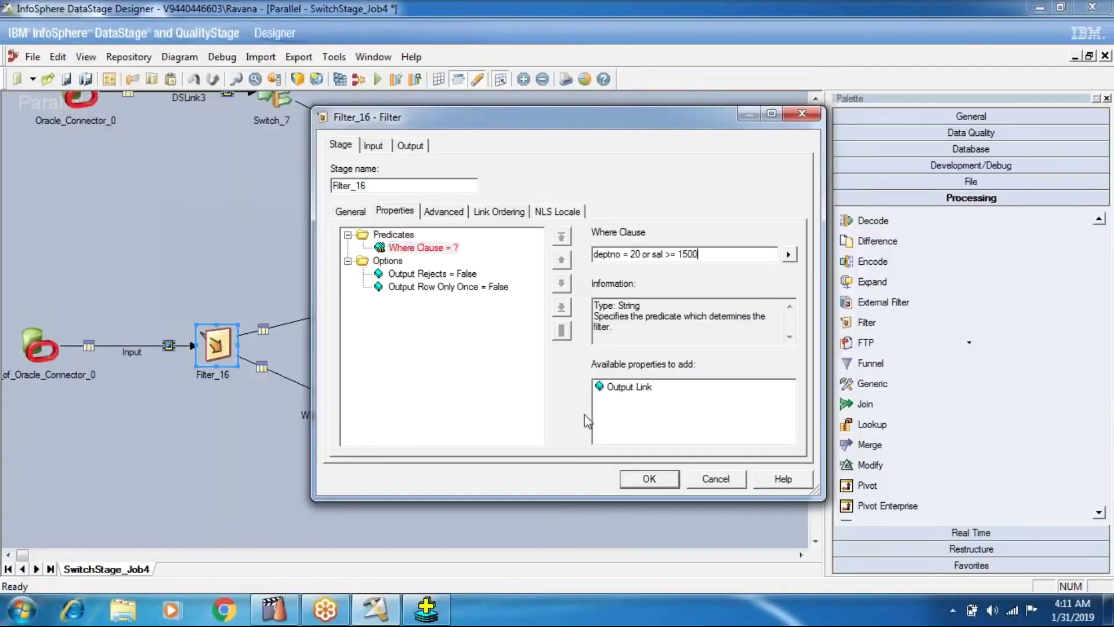
click(507, 417)
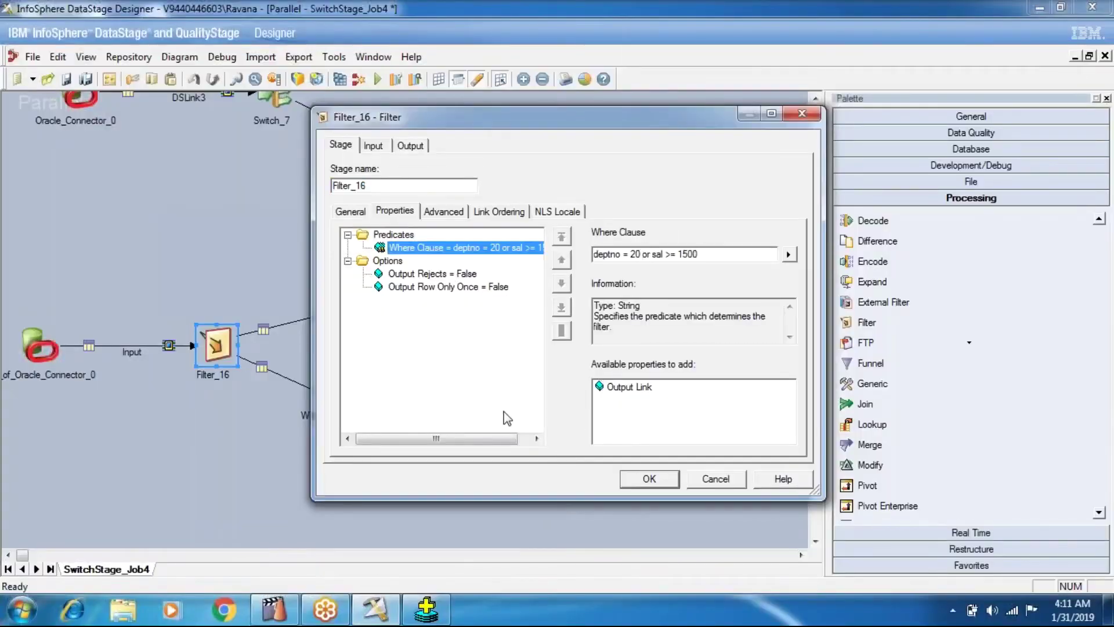
Add a second Where Clause "deotno = 20" to the predicates of Filter_16 and save the stage properties
click(771, 113)
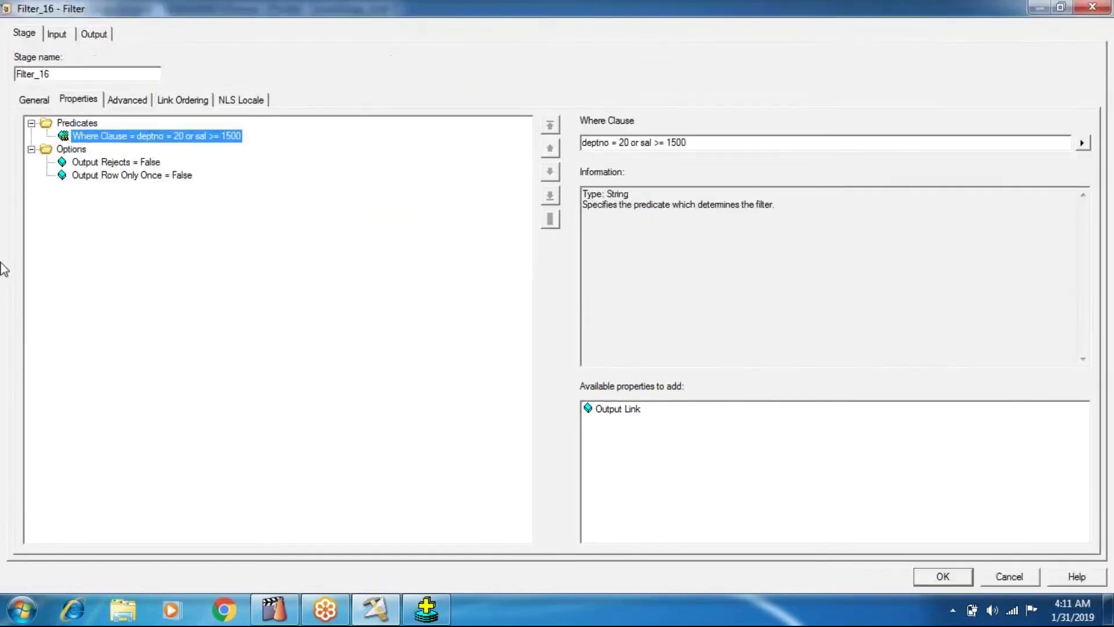
click(76, 124)
double_click(642, 413)
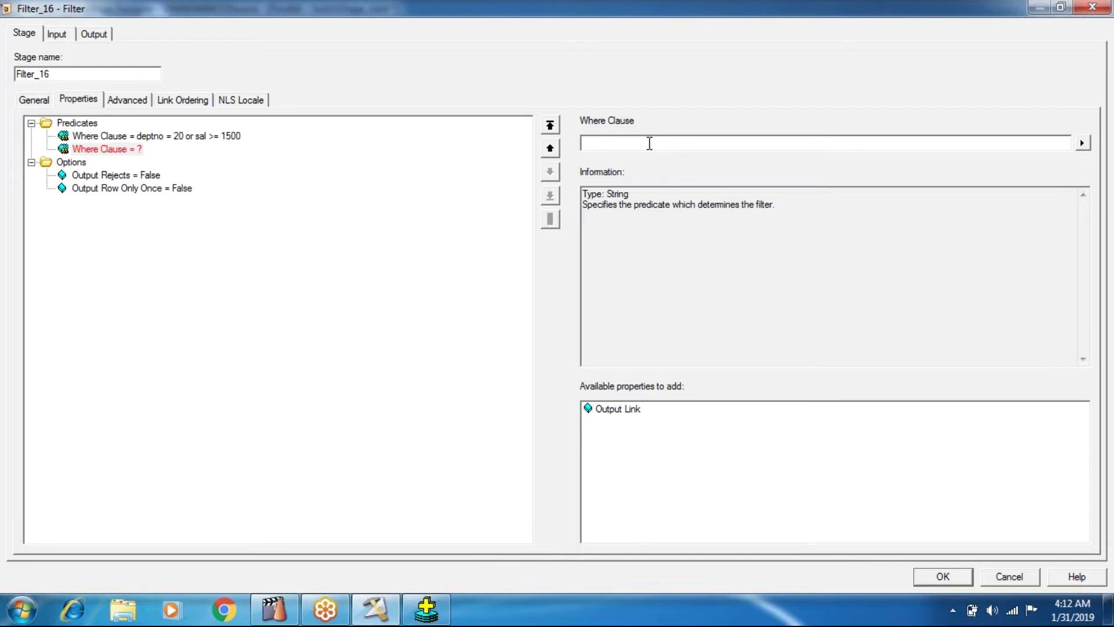
text(deotno = 20)
key(Return)
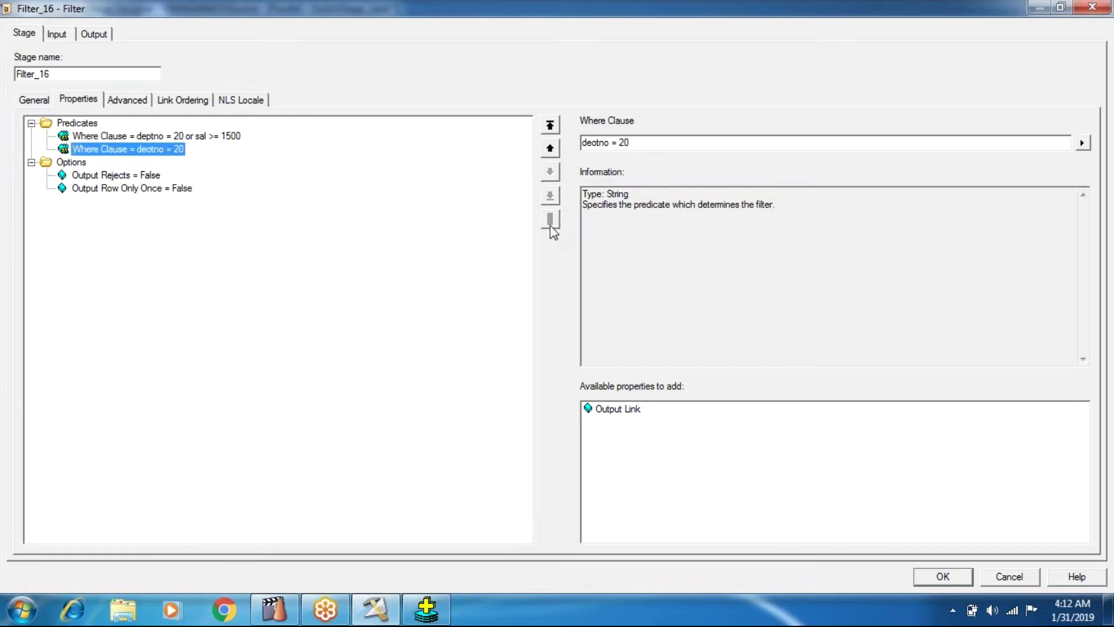
click(928, 579)
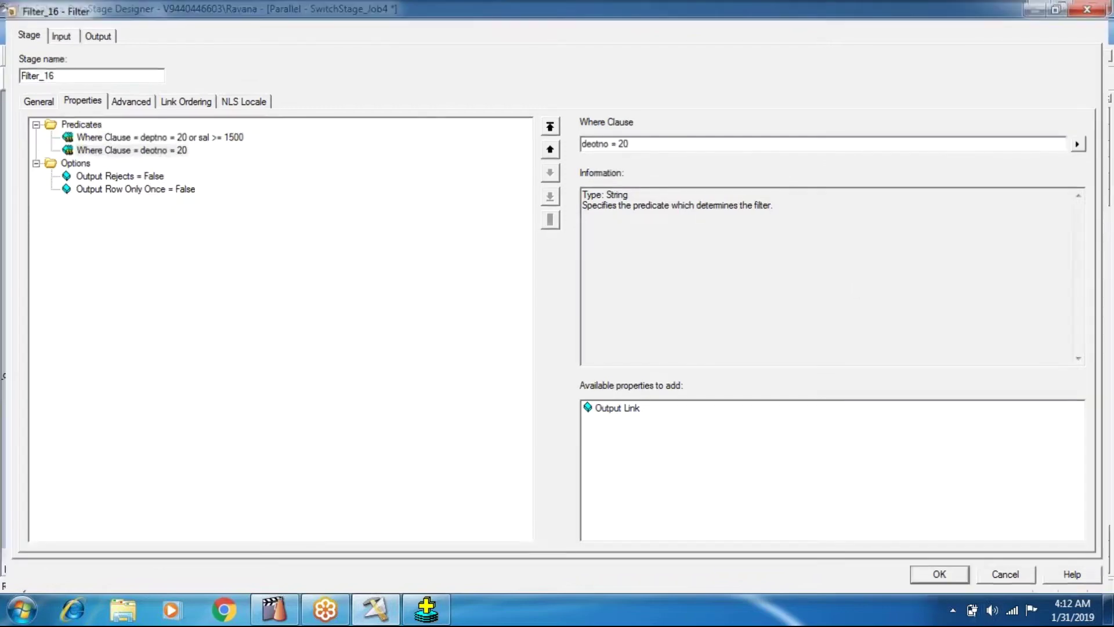
Save and compile SwitchStage_Job4, and close the compilation window
click(340, 79)
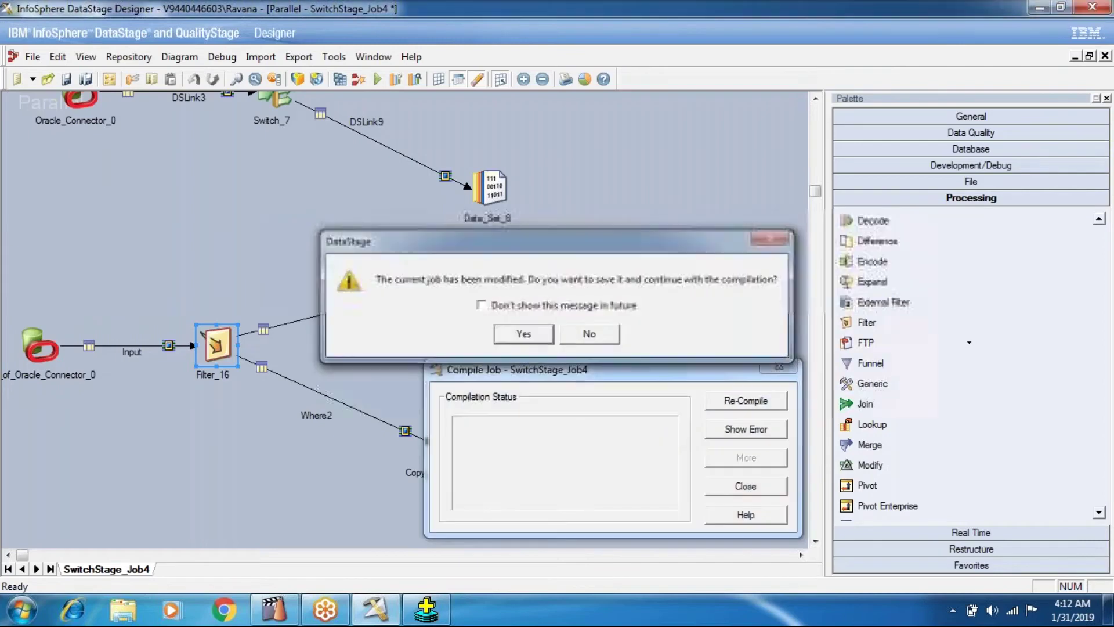
click(525, 331)
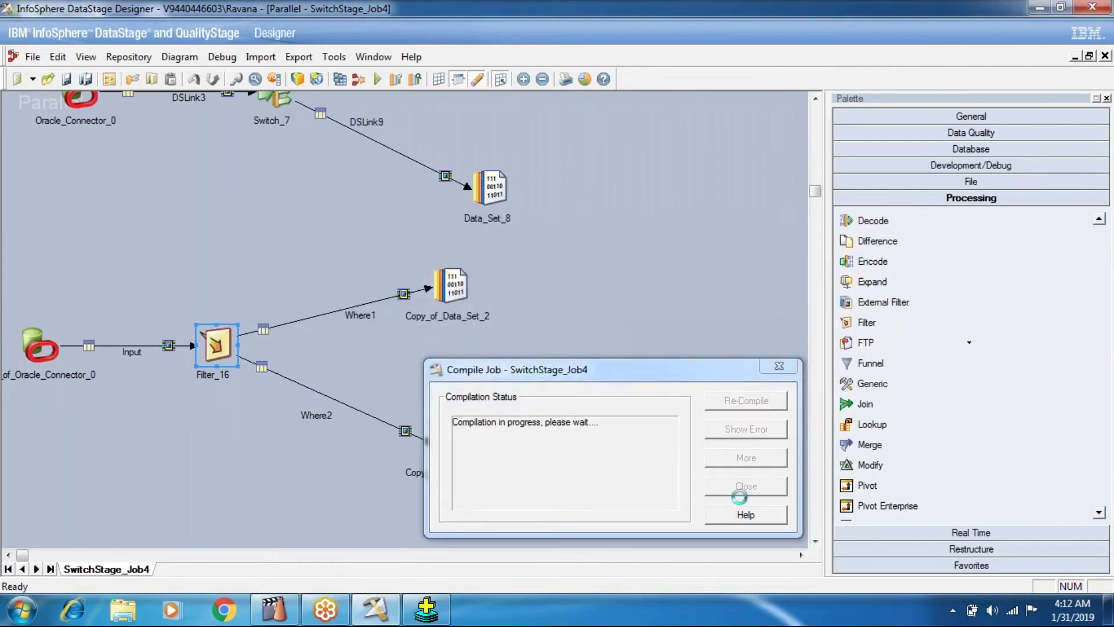
click(739, 487)
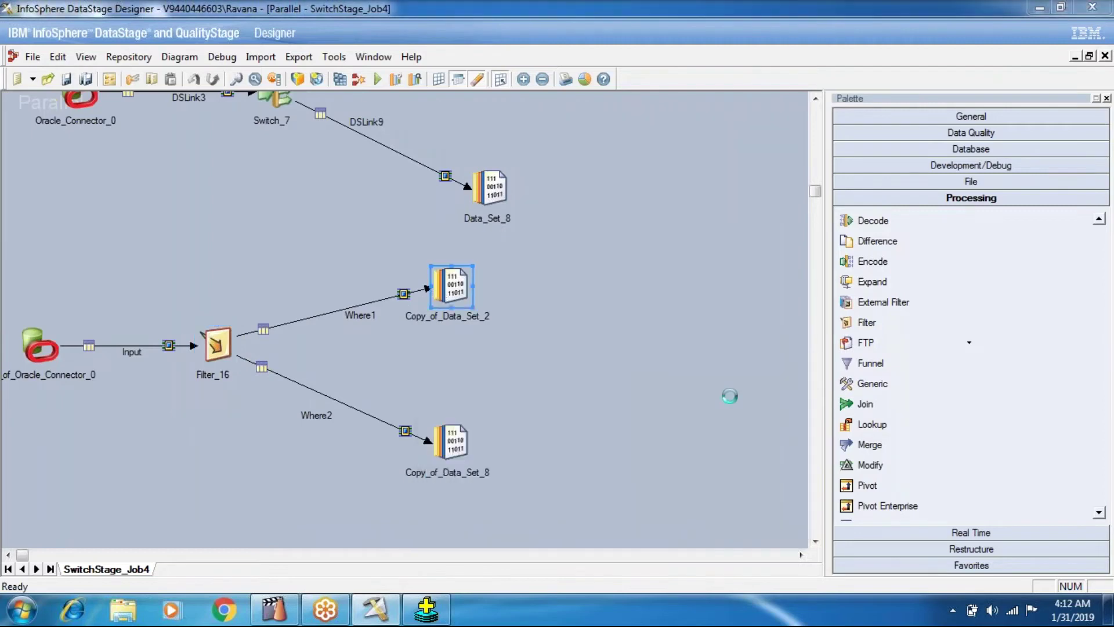
Set the target file of Copy_of_Data_Set_2 to Filter.ds and save the stage properties
click(417, 247)
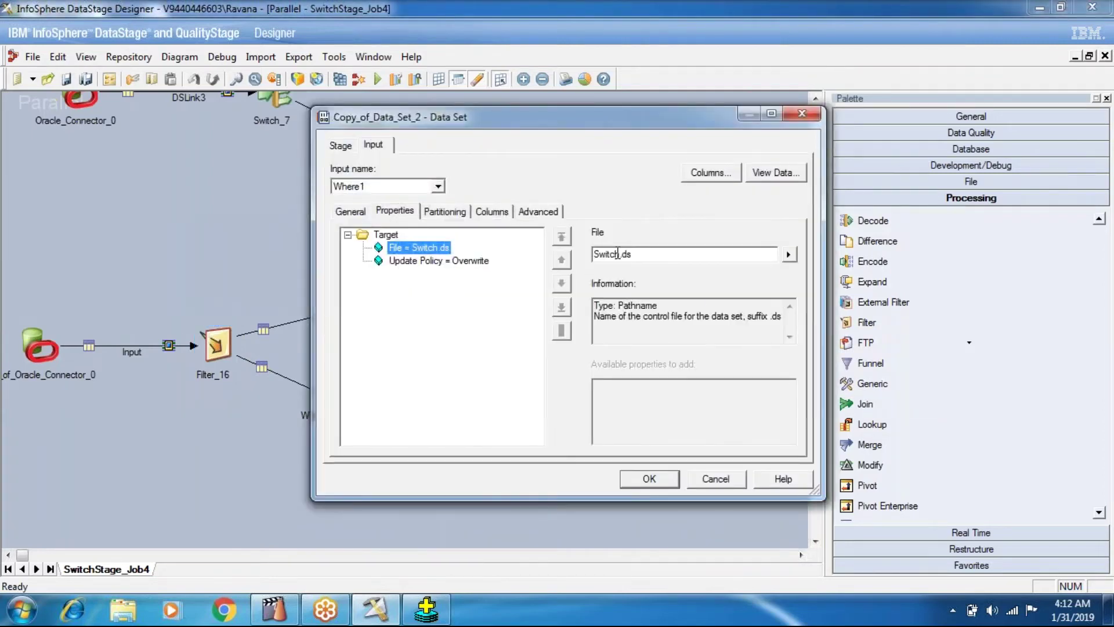
drag(617, 254, 593, 253)
key(BackSpace)
key(Delete)
text(Filter)
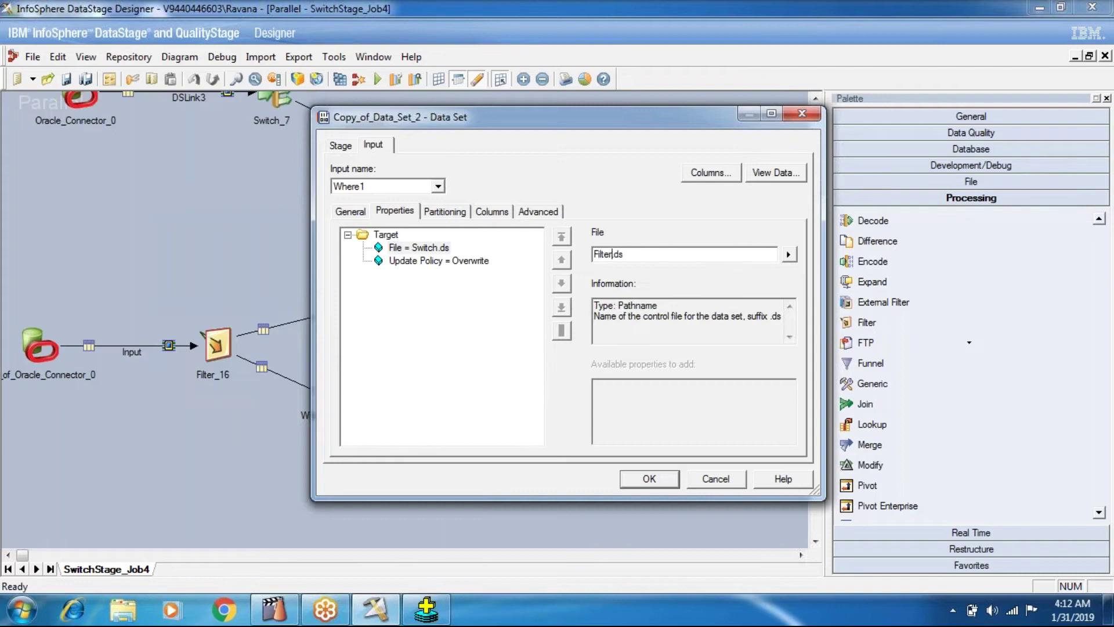
click(648, 478)
Set the target file of Copy_of_Data_Set_8 to Filter2.ds and save the stage properties
click(435, 444)
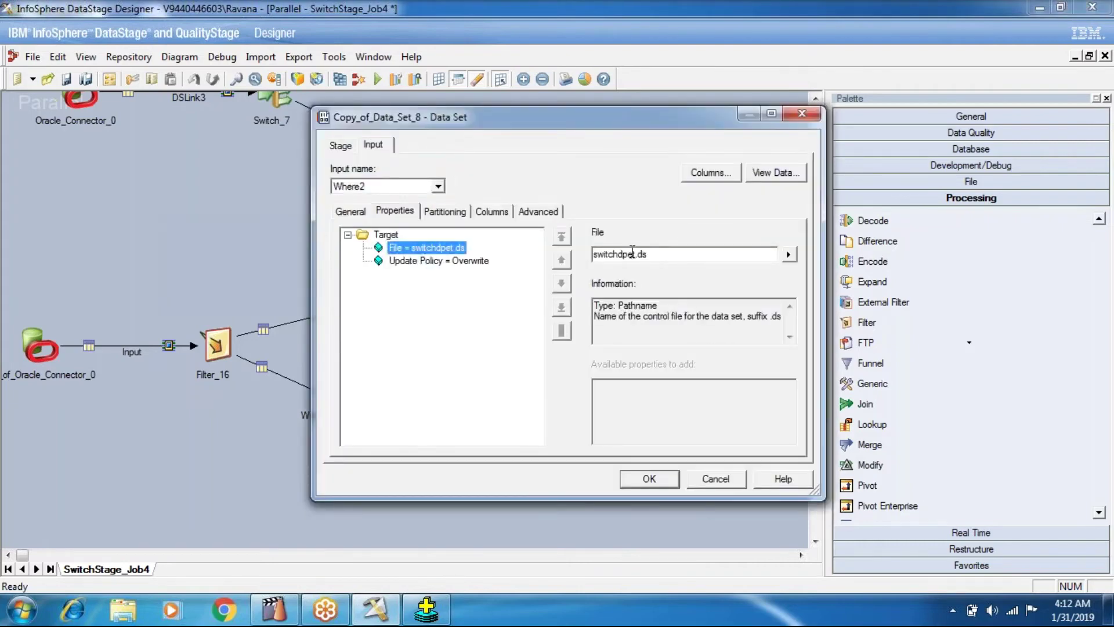
double_click(633, 254)
key(BackSpace)
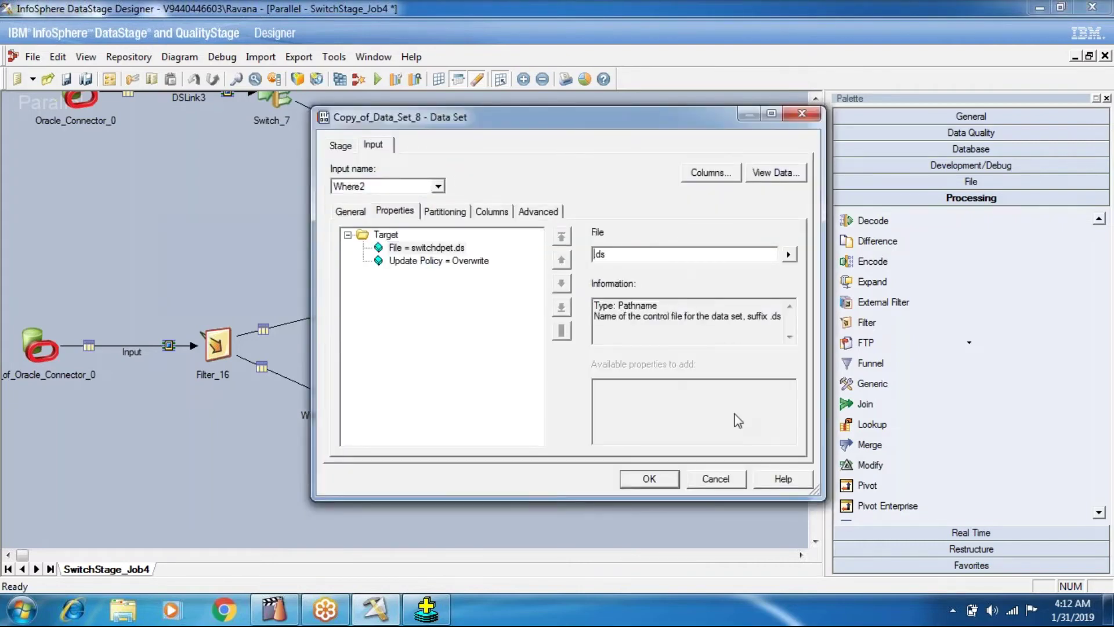
text(Filter2)
click(656, 479)
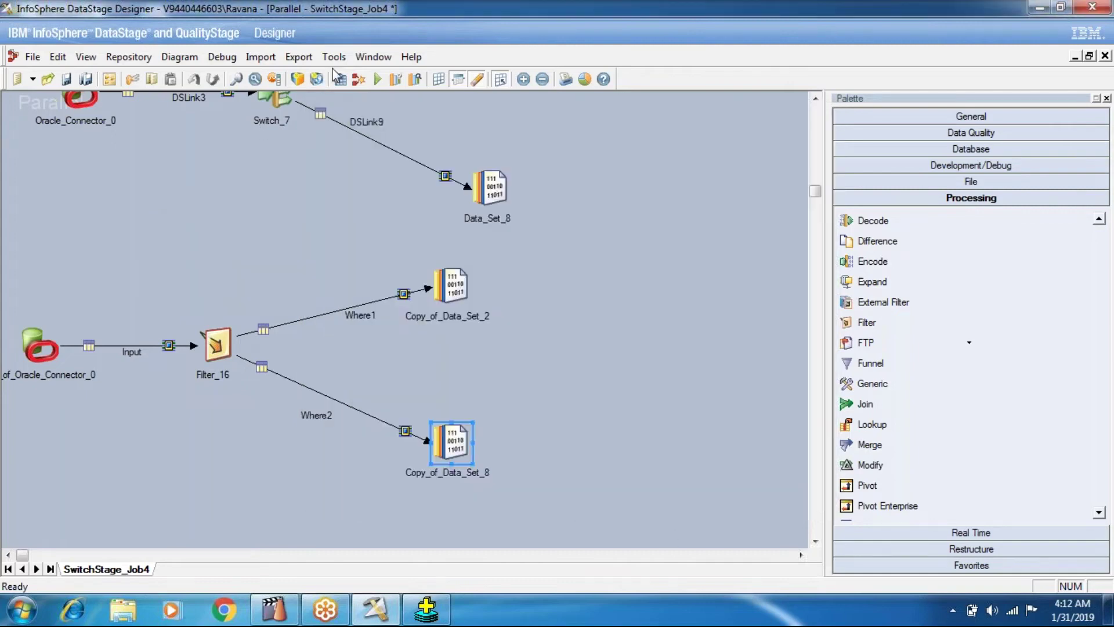
Save and compile SwitchStage_Job4 with the new dataset file names, and close the compilation window
click(339, 79)
click(513, 336)
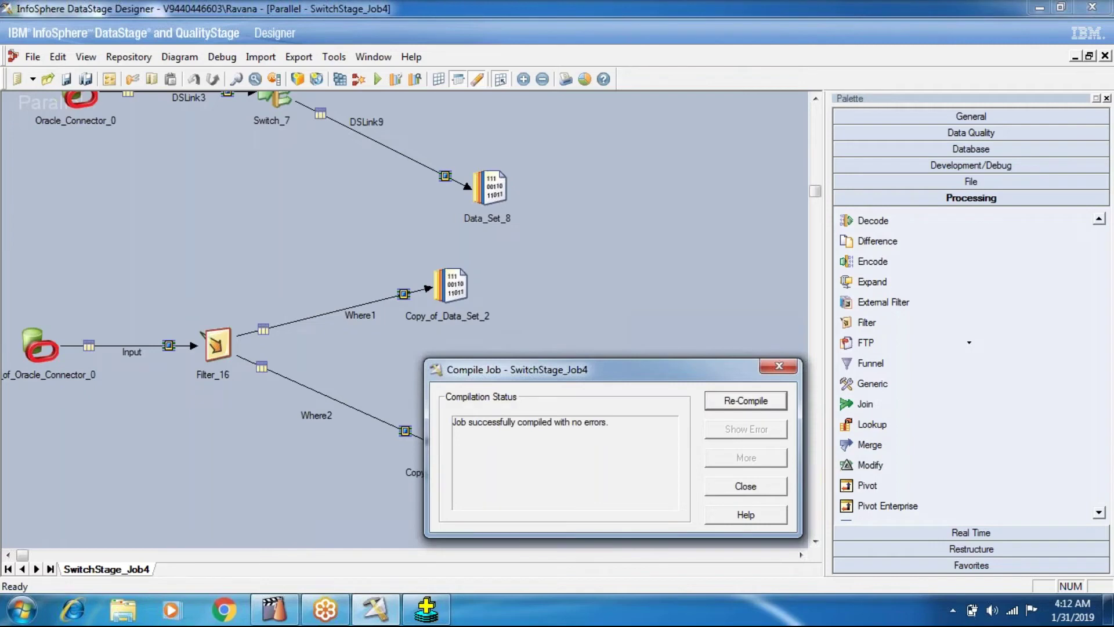
click(747, 485)
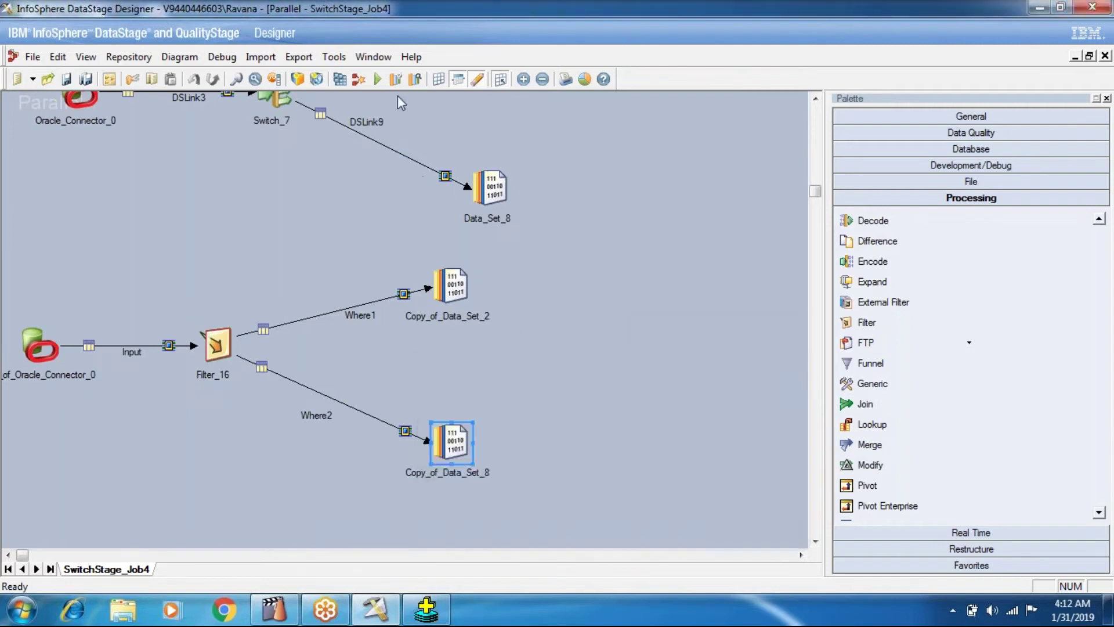
Run SwitchStage_Job4 with no warning limit
click(359, 80)
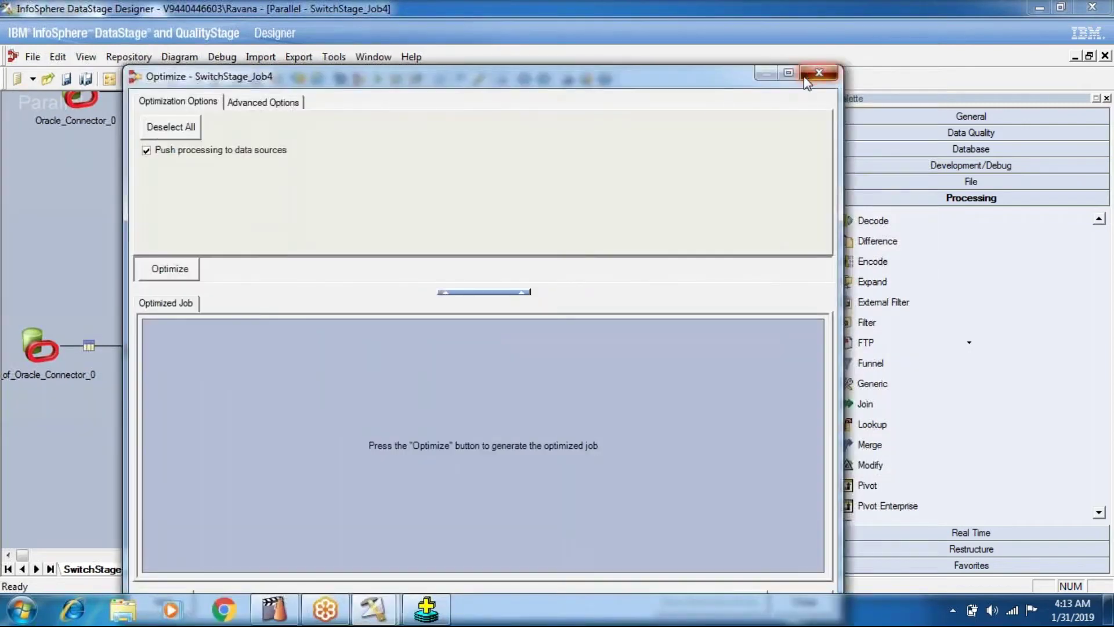
click(812, 76)
click(377, 80)
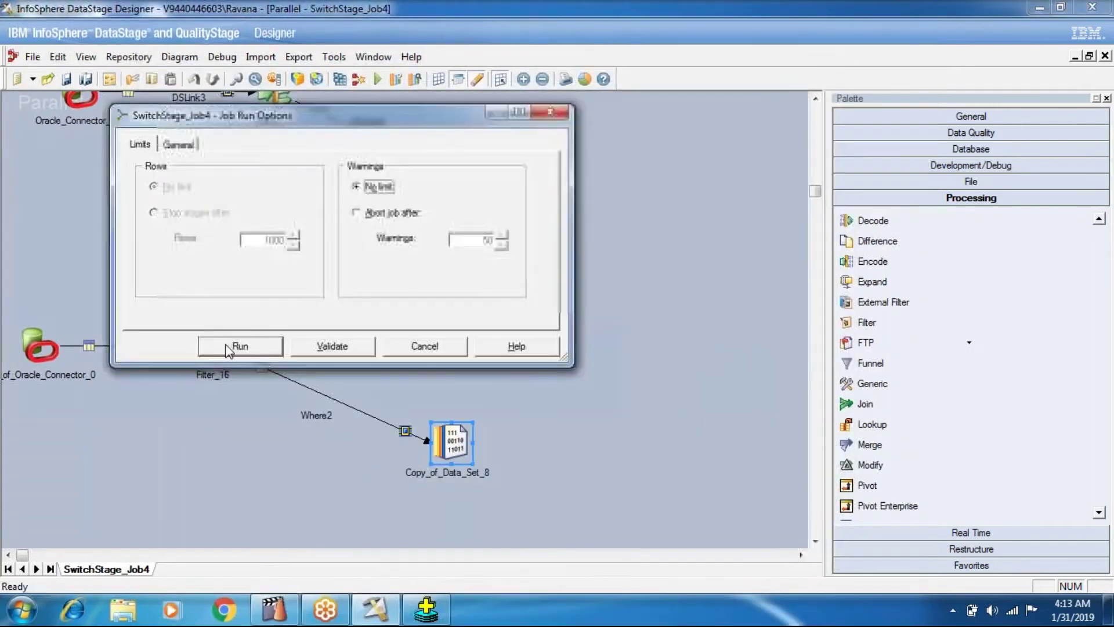
click(223, 347)
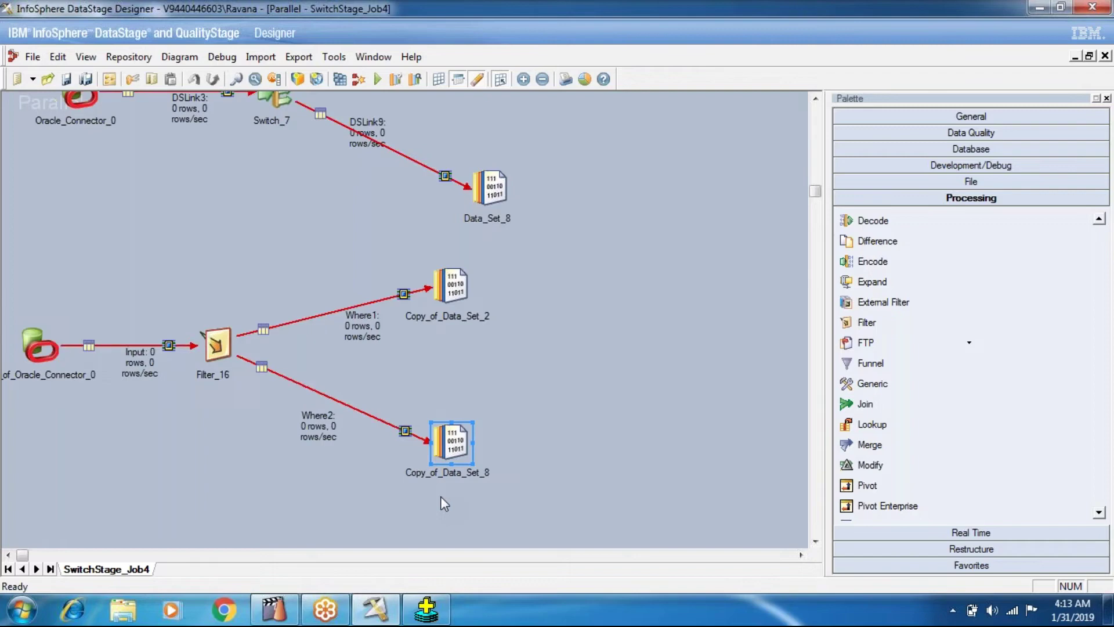
drag(462, 292, 482, 291)
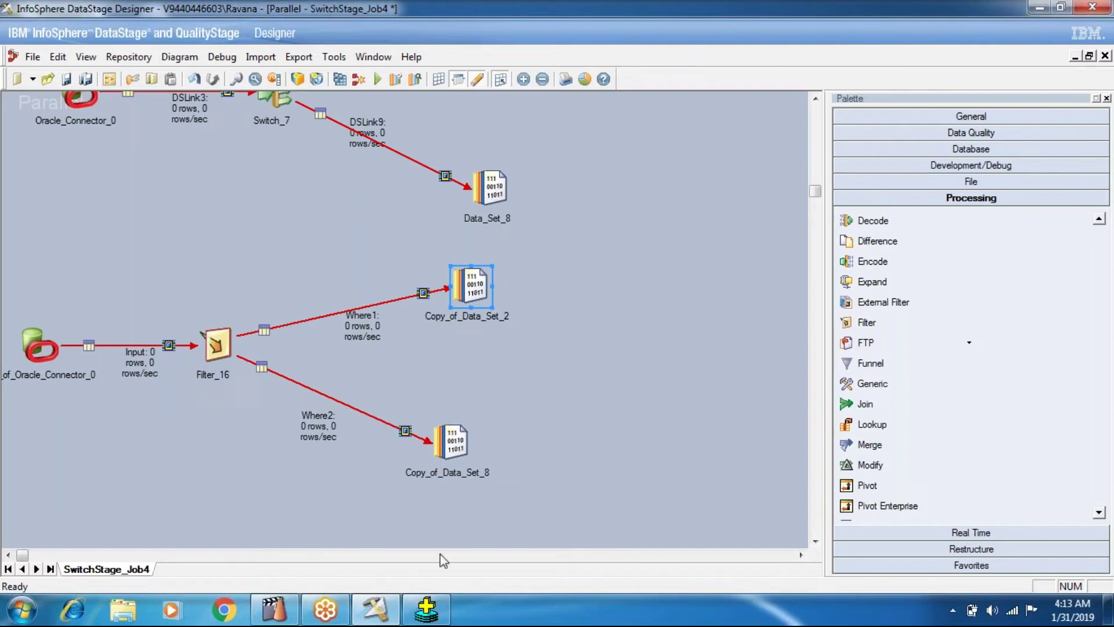
Check the SwitchStage_Job4 log in DataStage Director and read the details of the fatal Filter_16 event
click(267, 613)
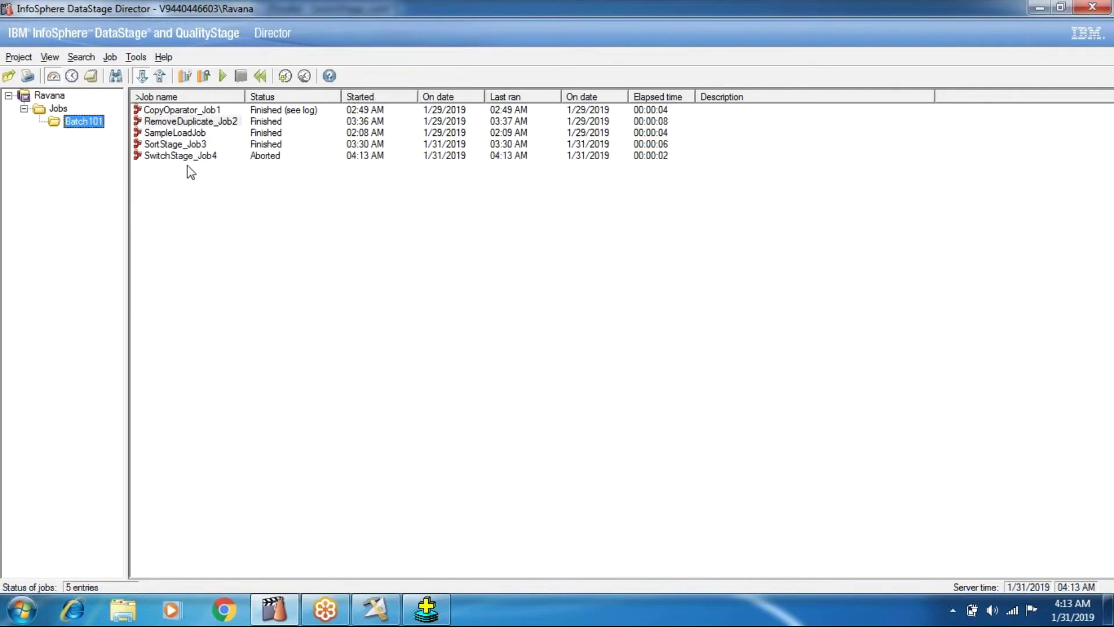
click(184, 156)
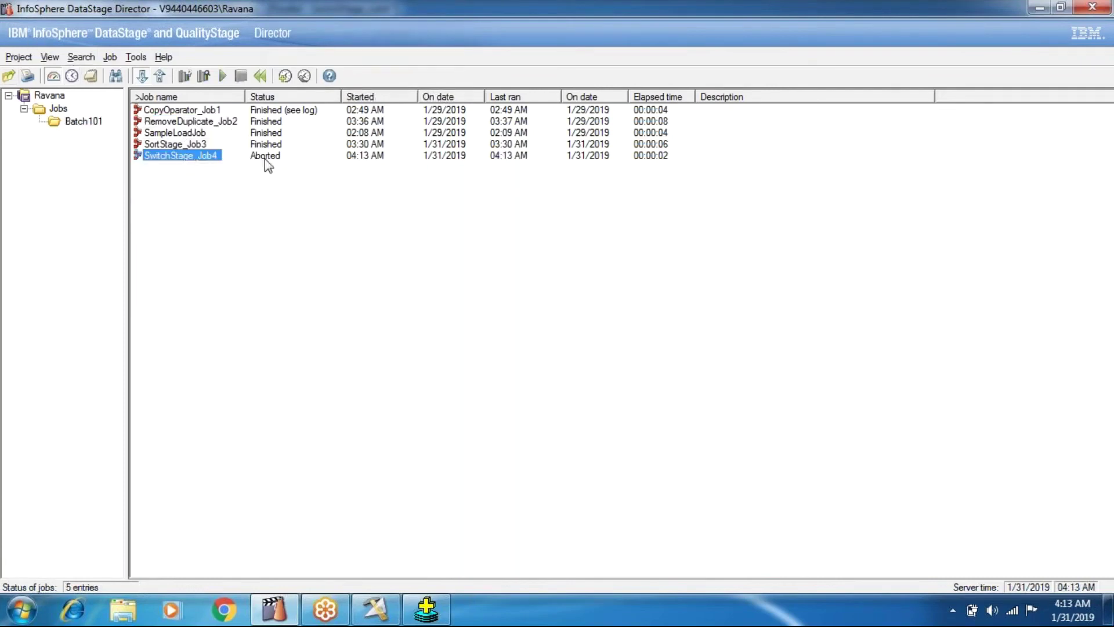
click(91, 76)
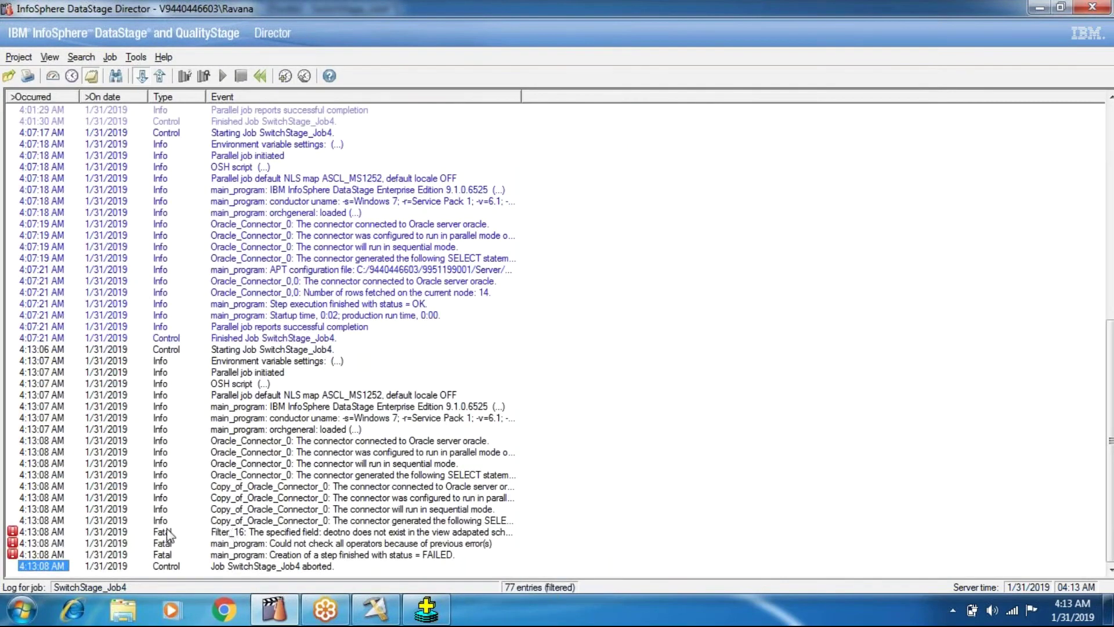
double_click(319, 532)
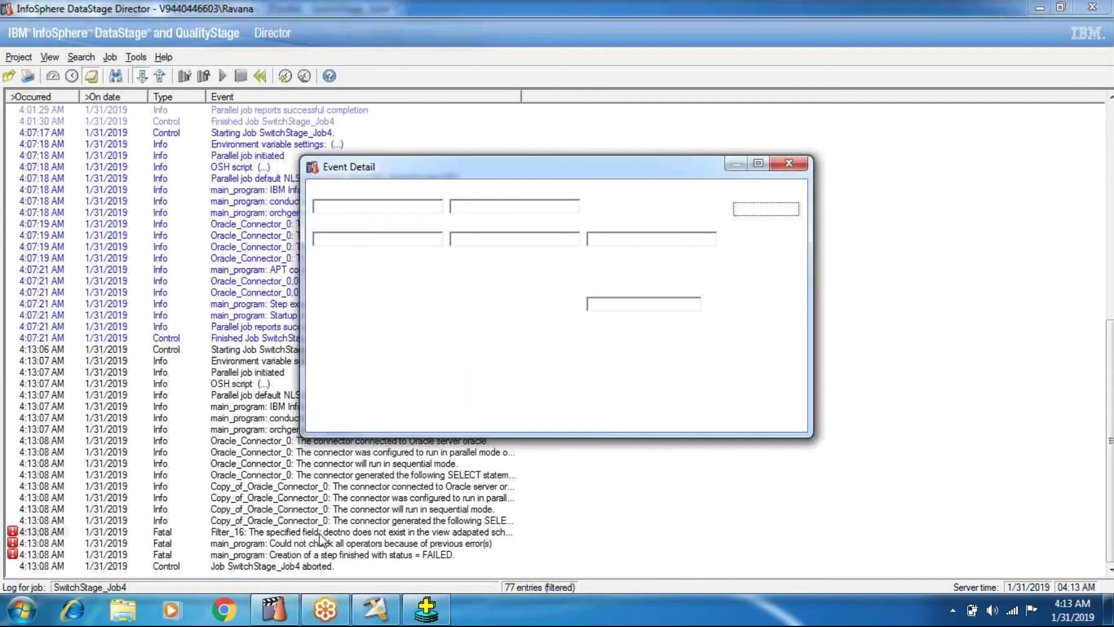
drag(458, 339, 416, 337)
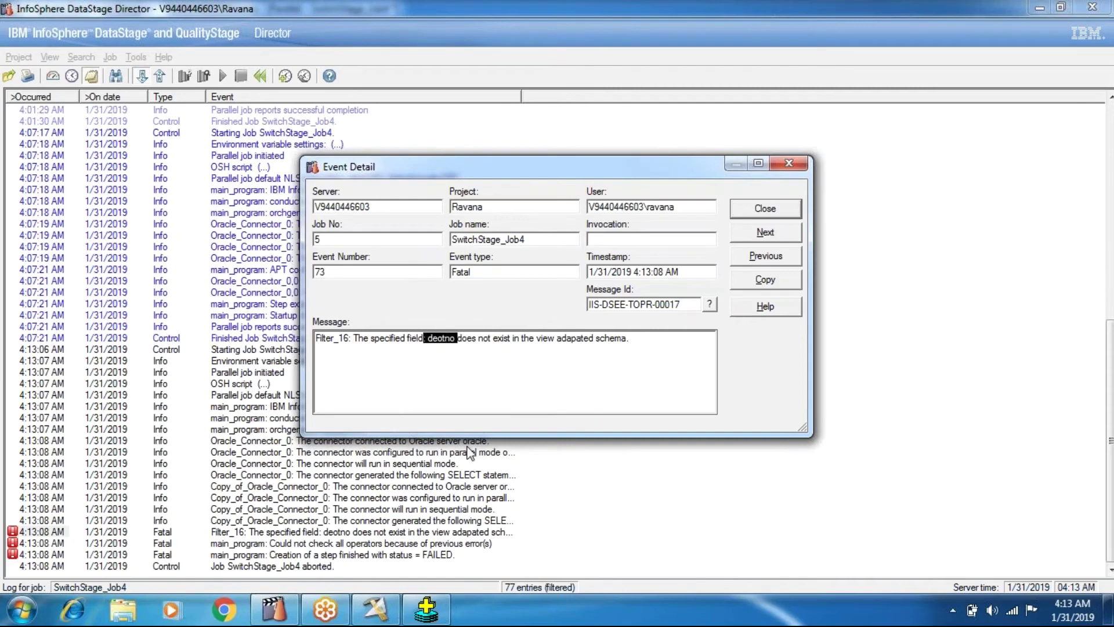
click(755, 209)
Correct the second Where Clause of Filter_16 in DataStage Designer to "deptno = 20" and save the stage properties
click(376, 609)
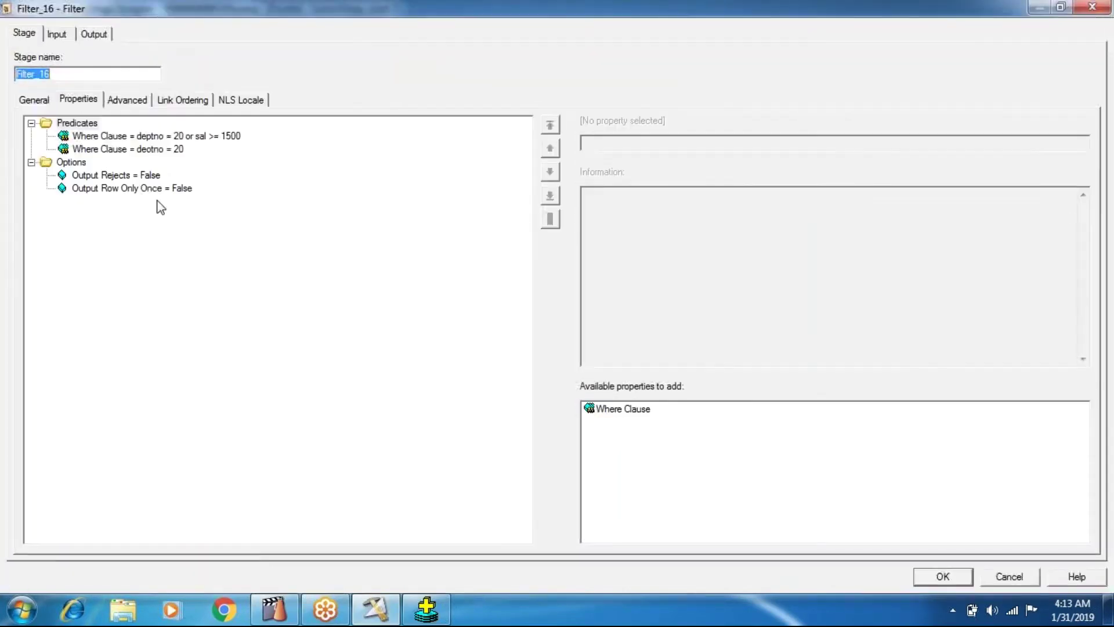
click(158, 149)
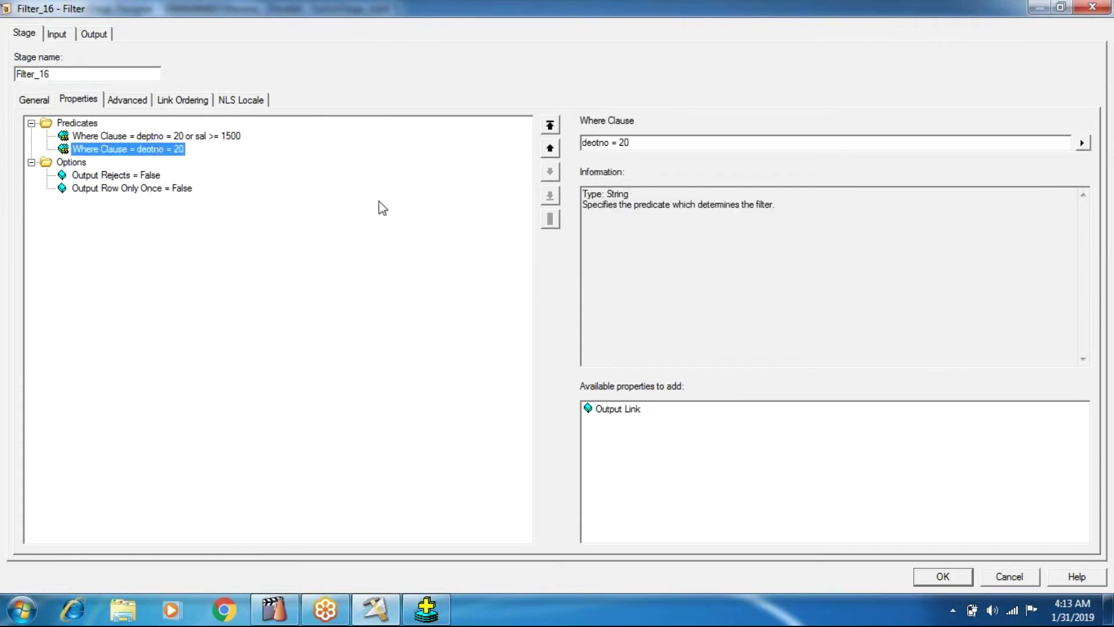
double_click(603, 143)
text(dept)
text(nmo)
key(BackSpace)
key(BackSpace)
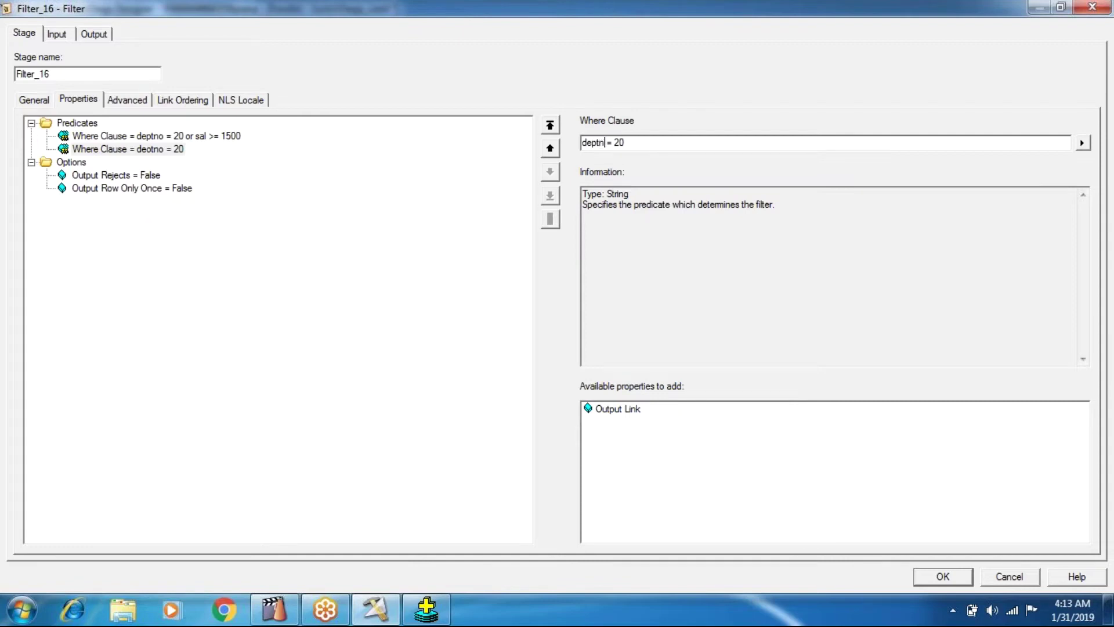
text(o)
click(943, 575)
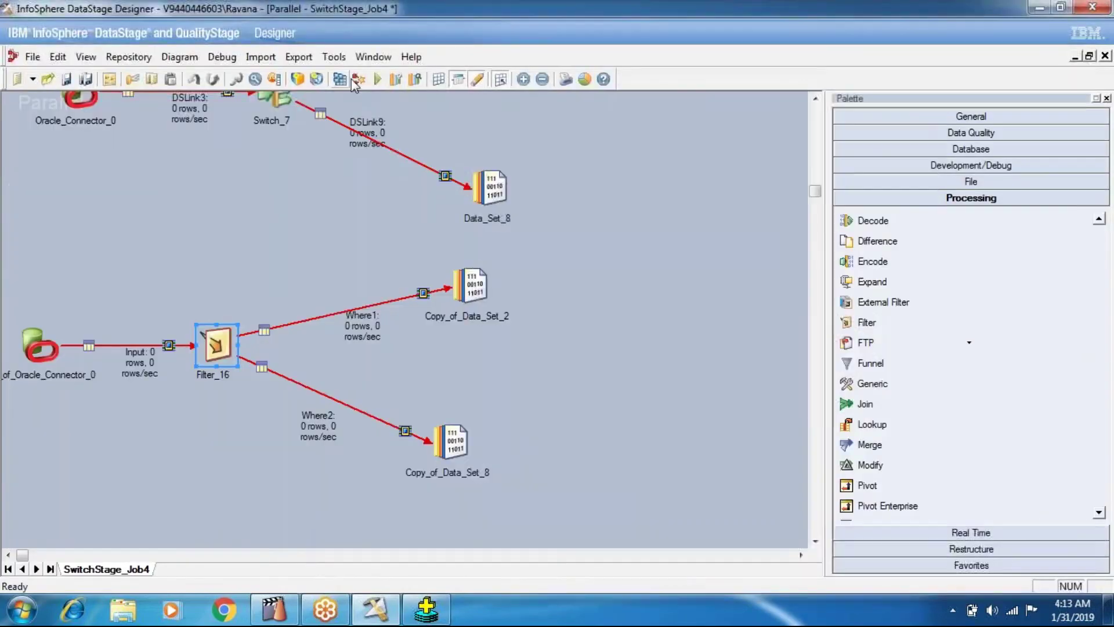
Save and compile SwitchStage_Job4 with the corrected filter condition, and close the compilation window
click(524, 334)
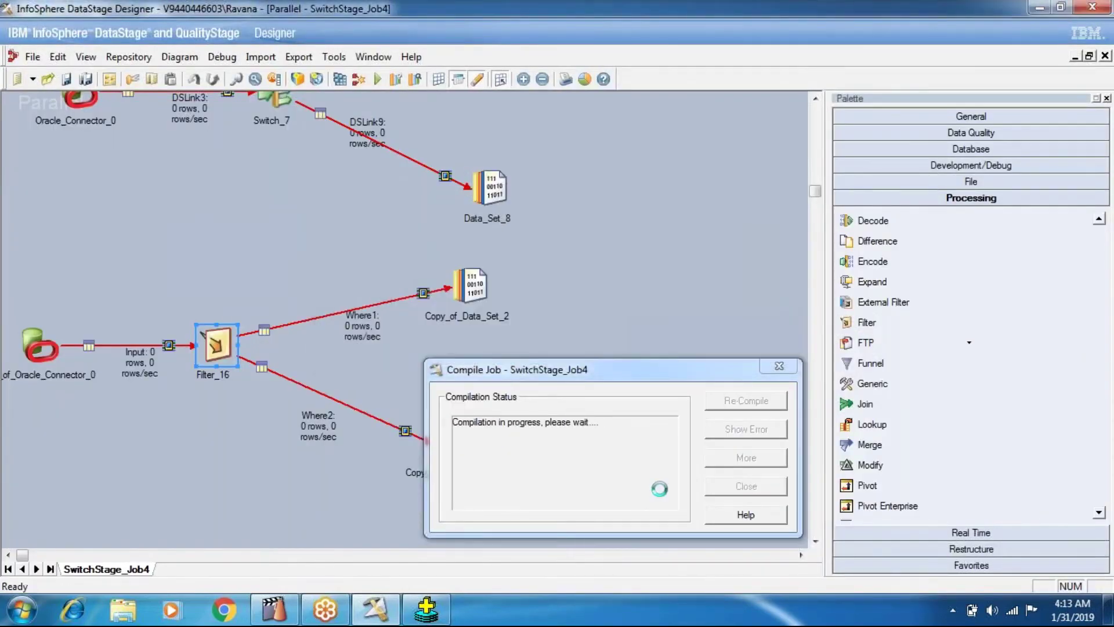
click(746, 485)
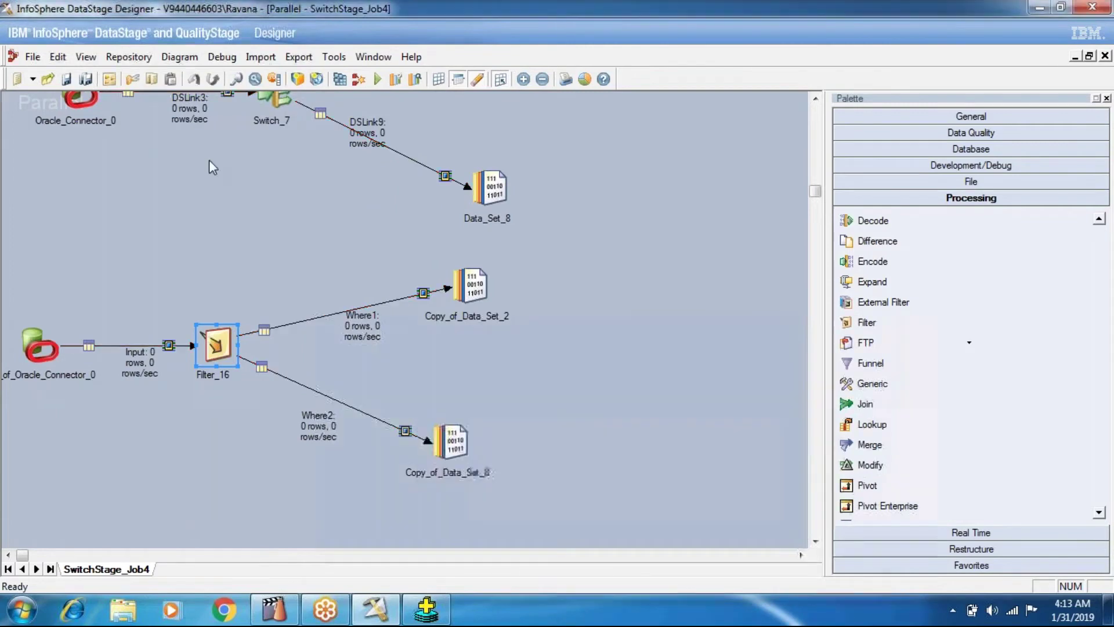
click(392, 81)
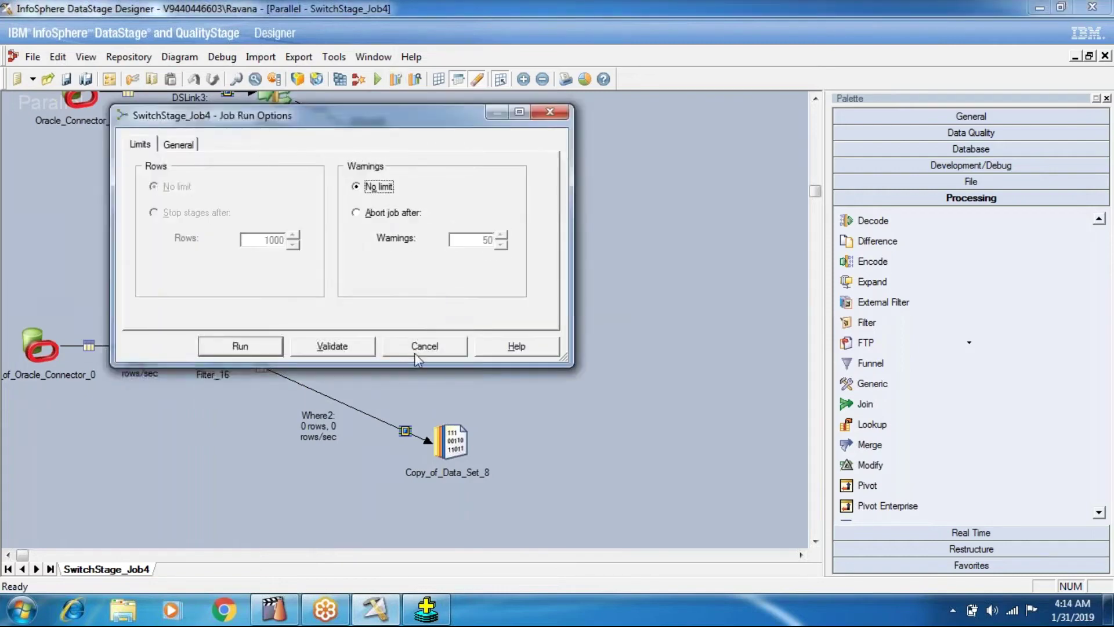
click(416, 348)
click(417, 346)
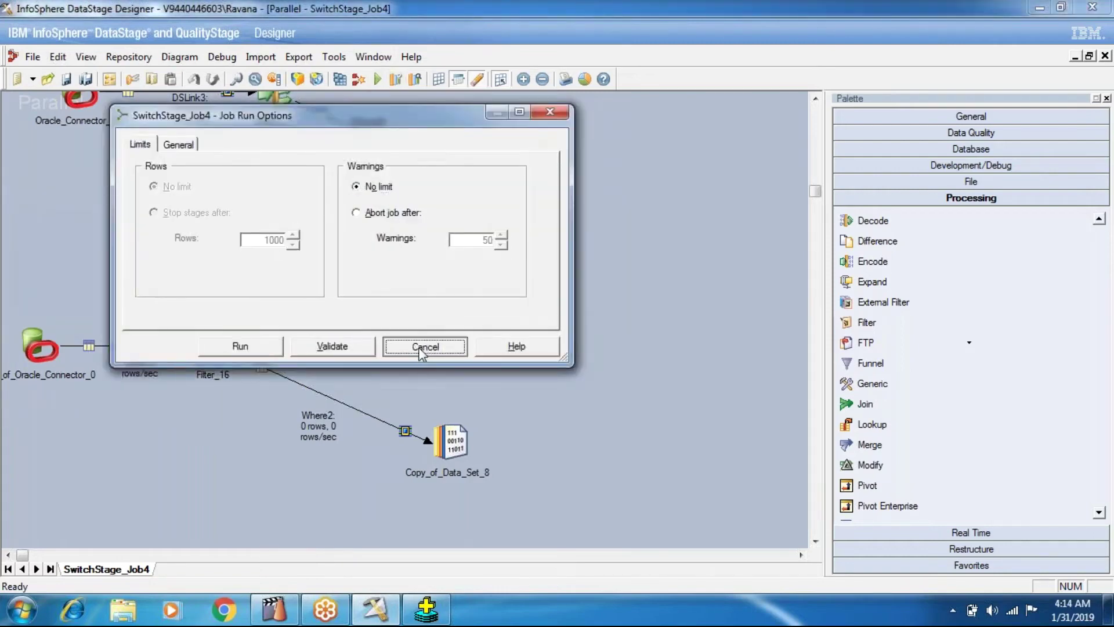
click(781, 8)
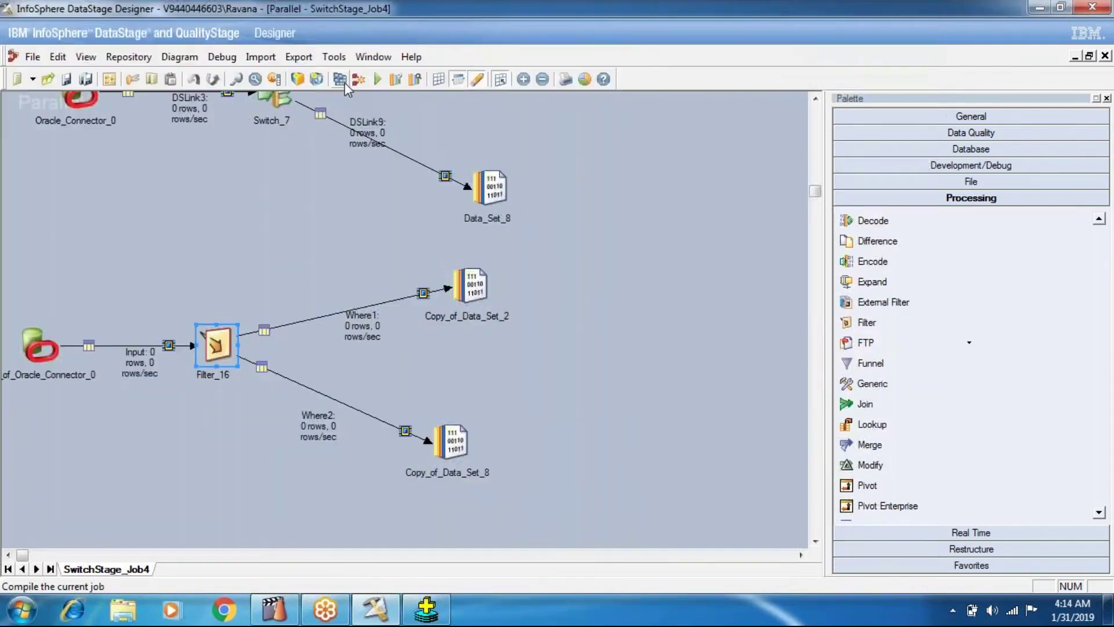
Run the recompiled SwitchStage_Job4 with no warning limit
click(375, 81)
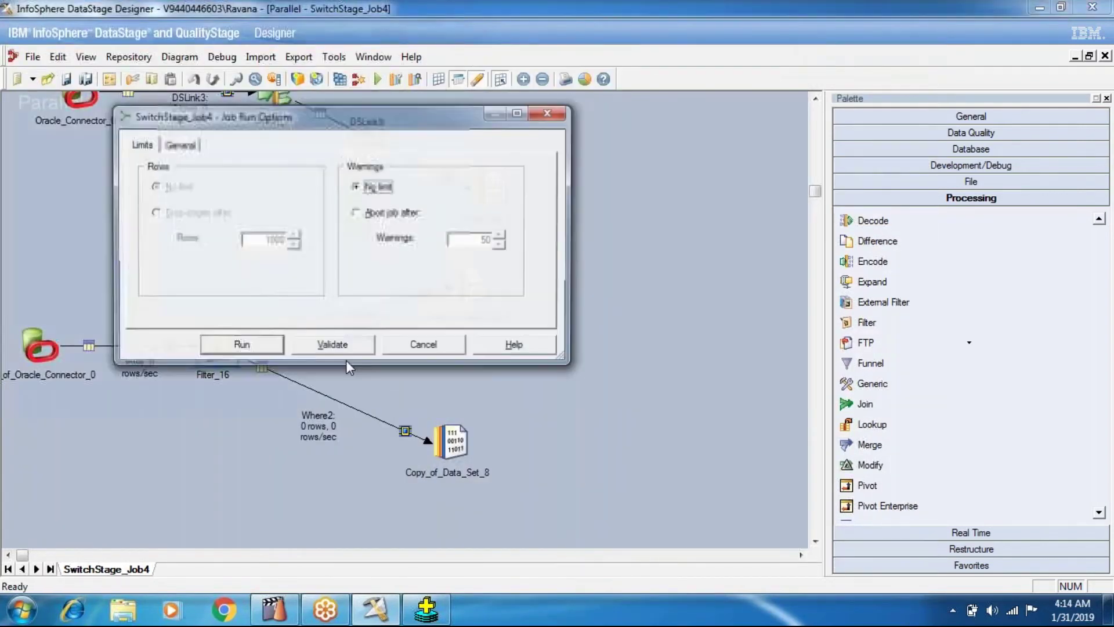
click(241, 346)
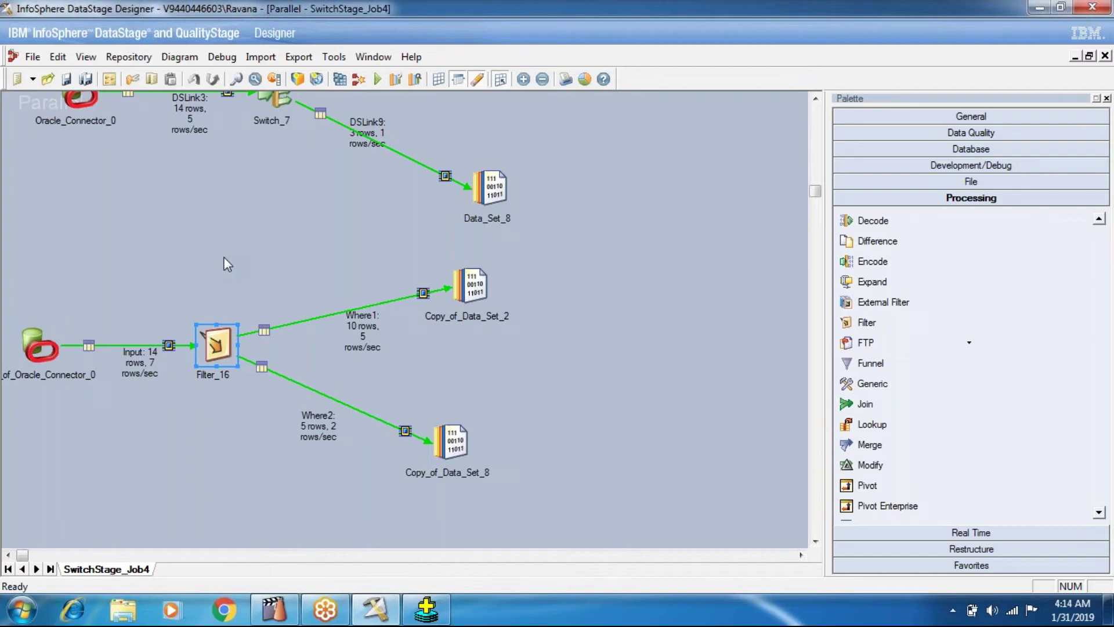
key(super)
key(super)
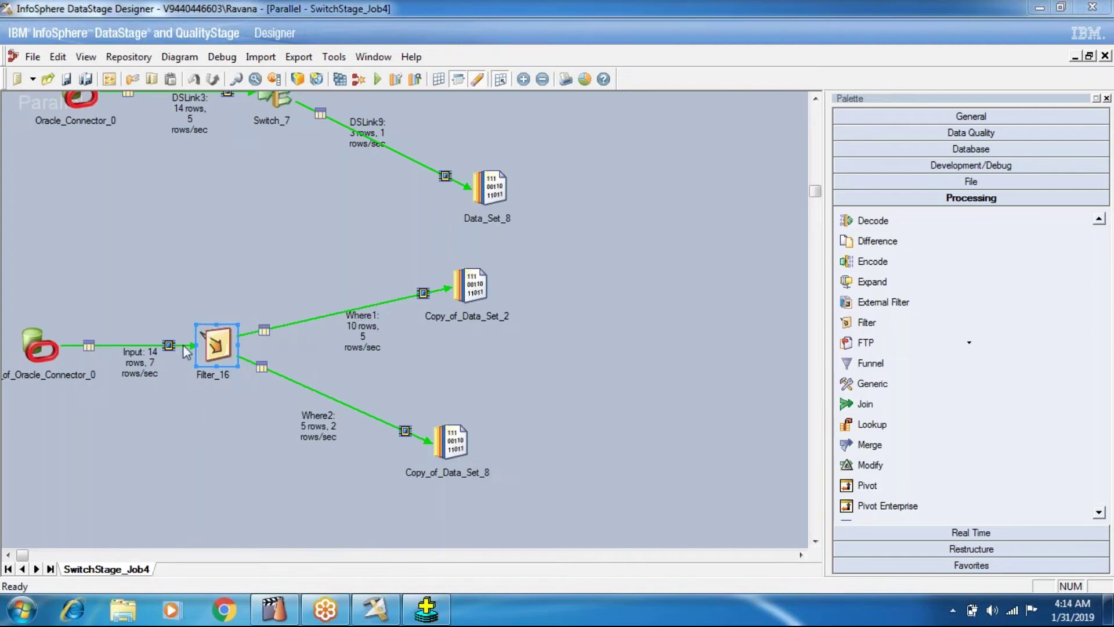
Review the where clauses and options in the properties of Filter_16, and close them
double_click(203, 347)
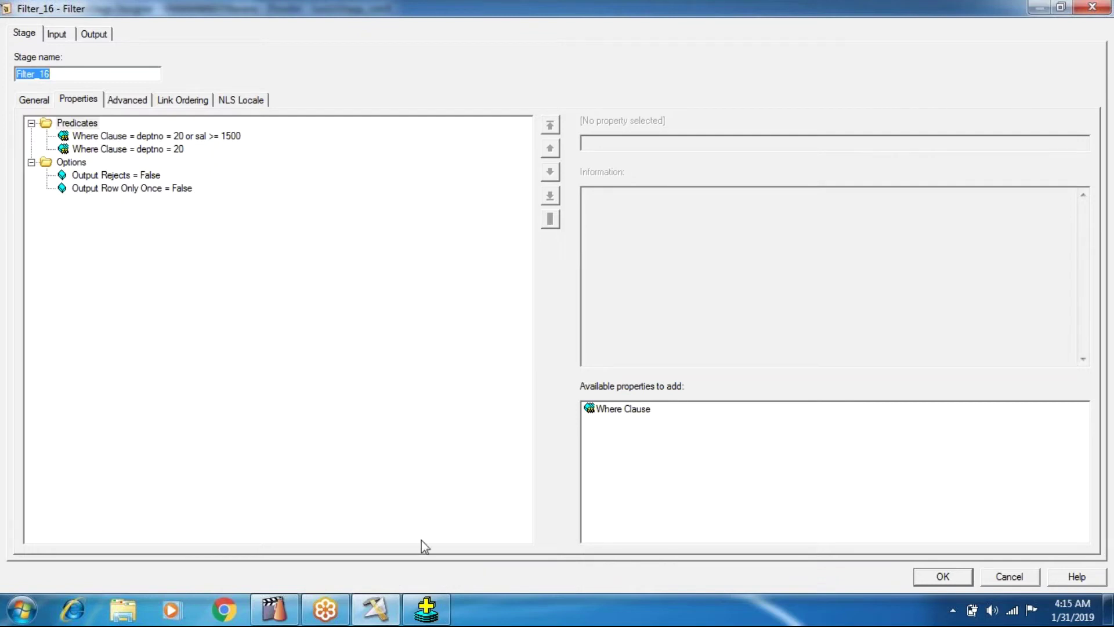
click(942, 584)
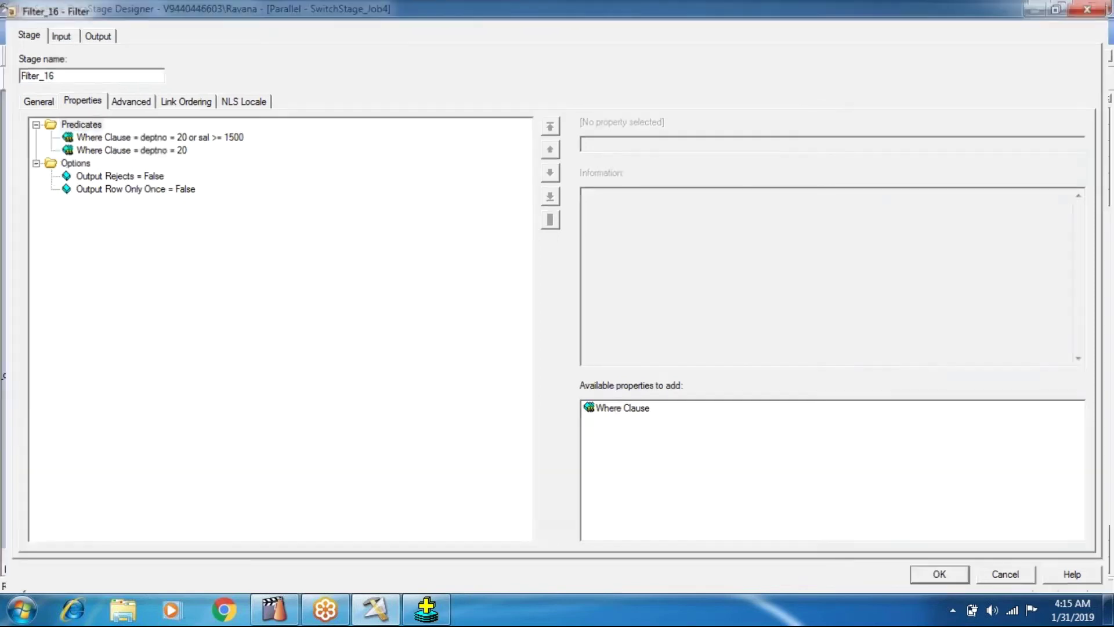
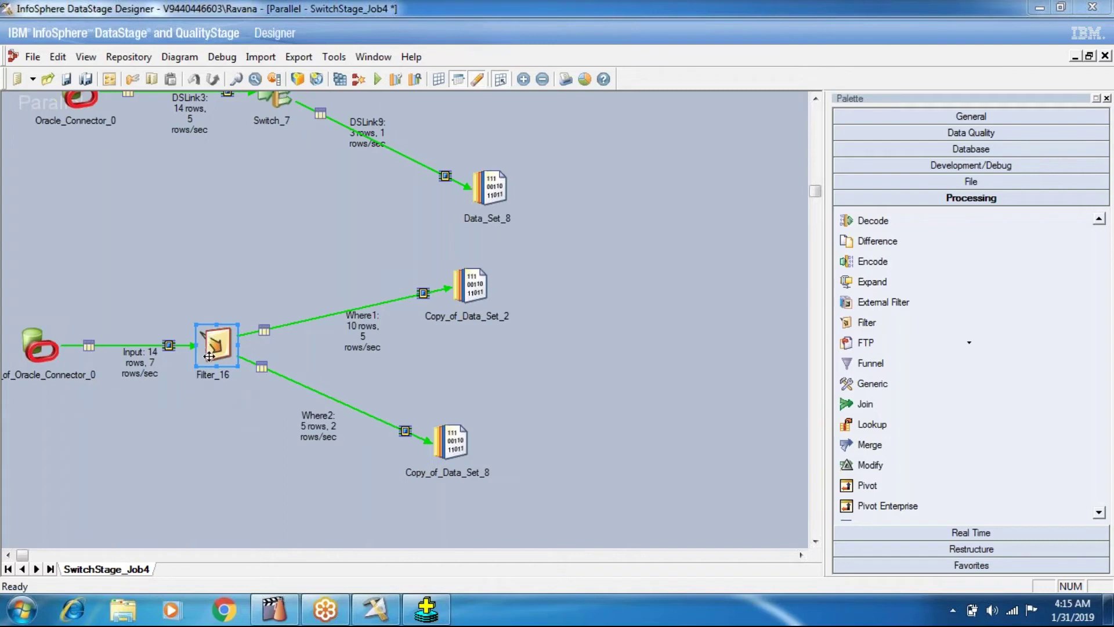
Set the Output Row Only Once option of Filter_16 to True and save the stage properties
double_click(209, 355)
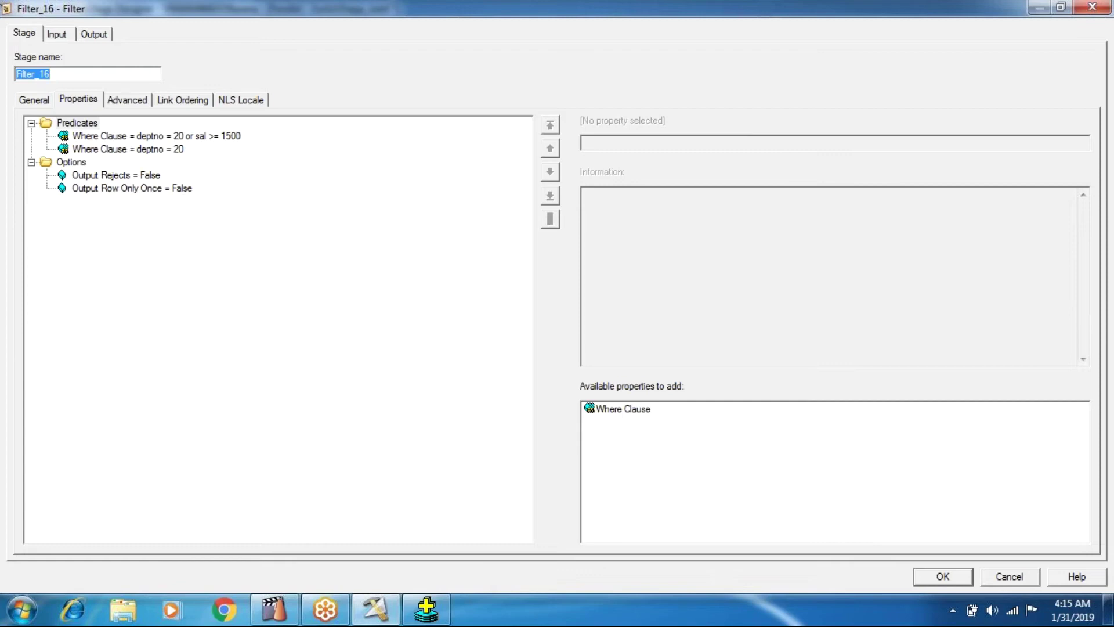
key(Tab)
click(123, 189)
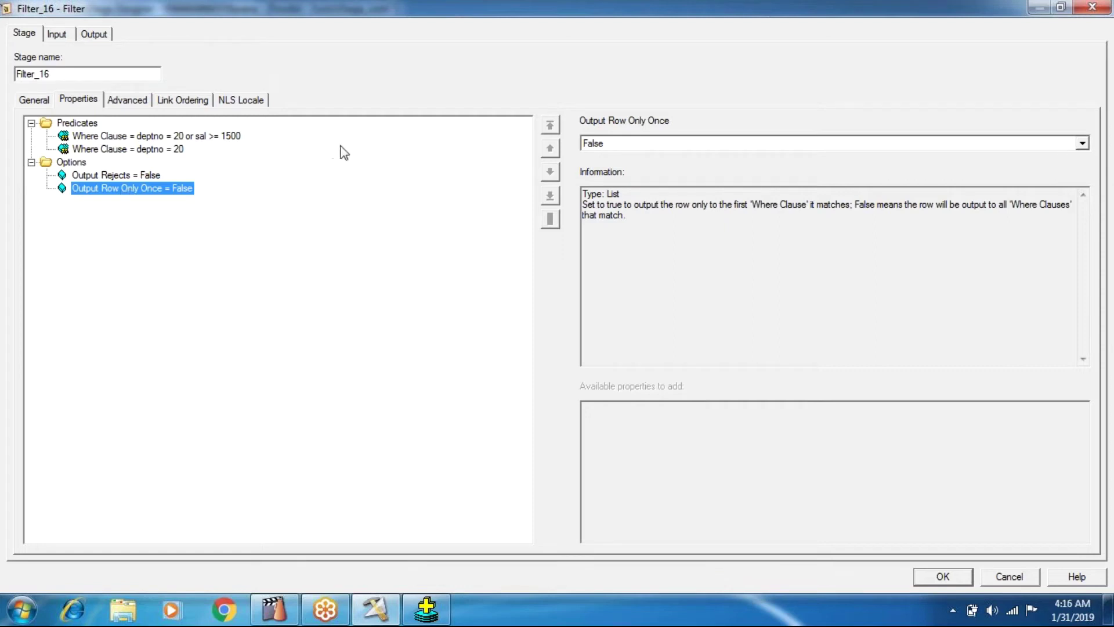
click(736, 144)
click(746, 193)
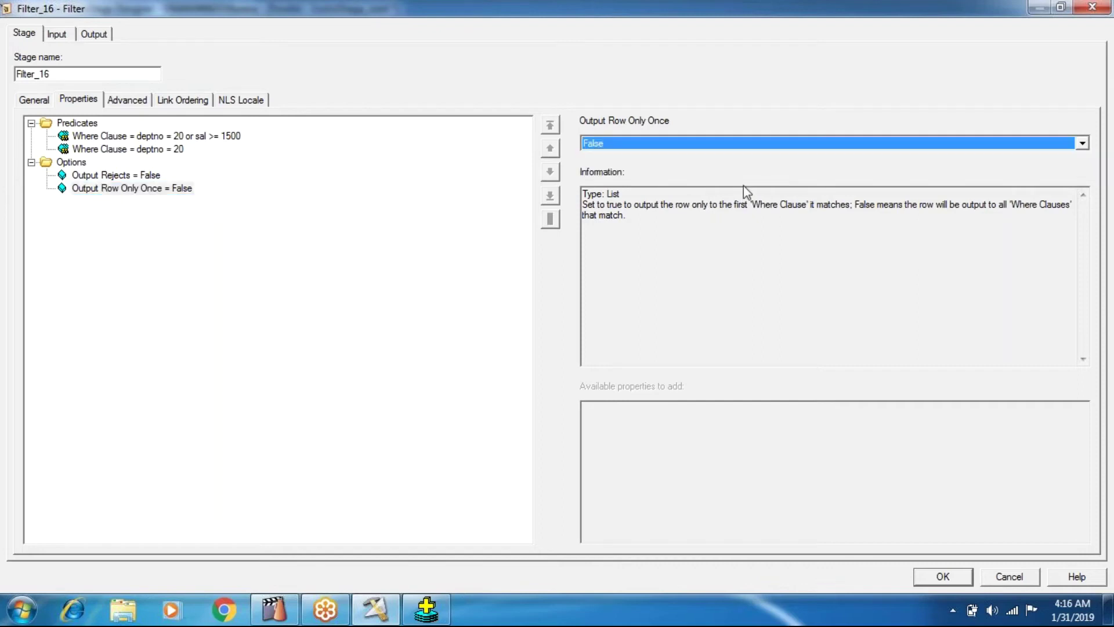
click(724, 148)
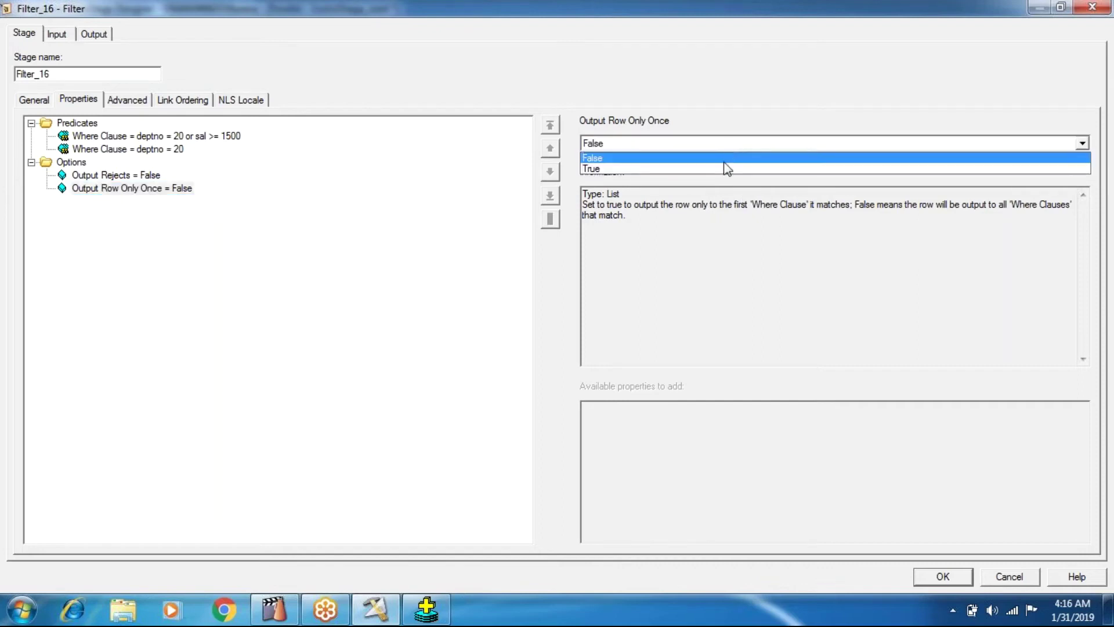
click(715, 169)
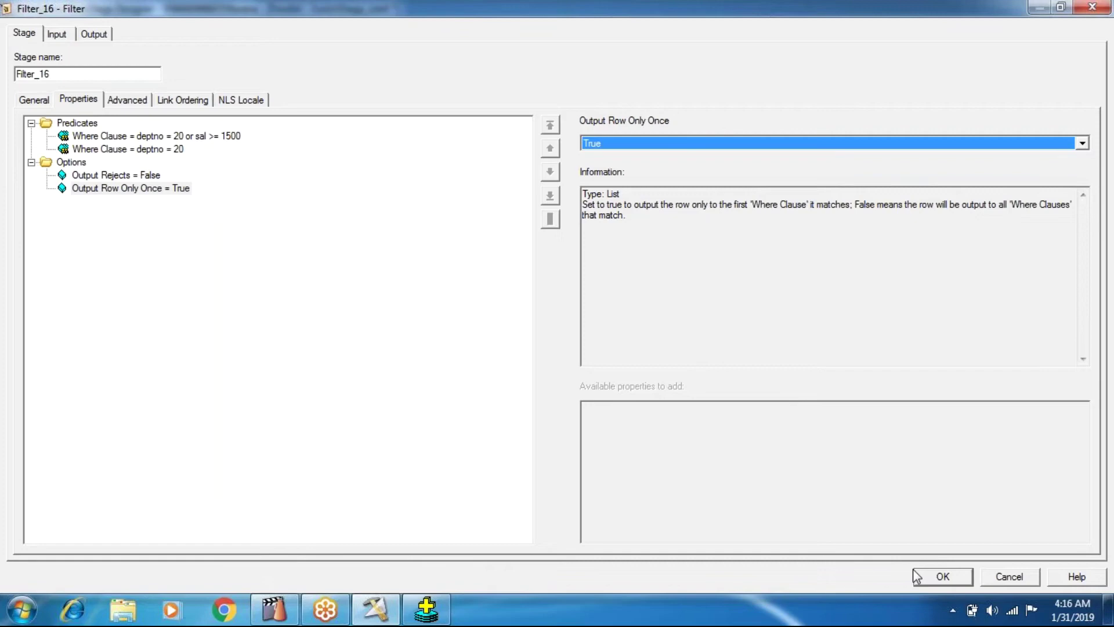
click(926, 577)
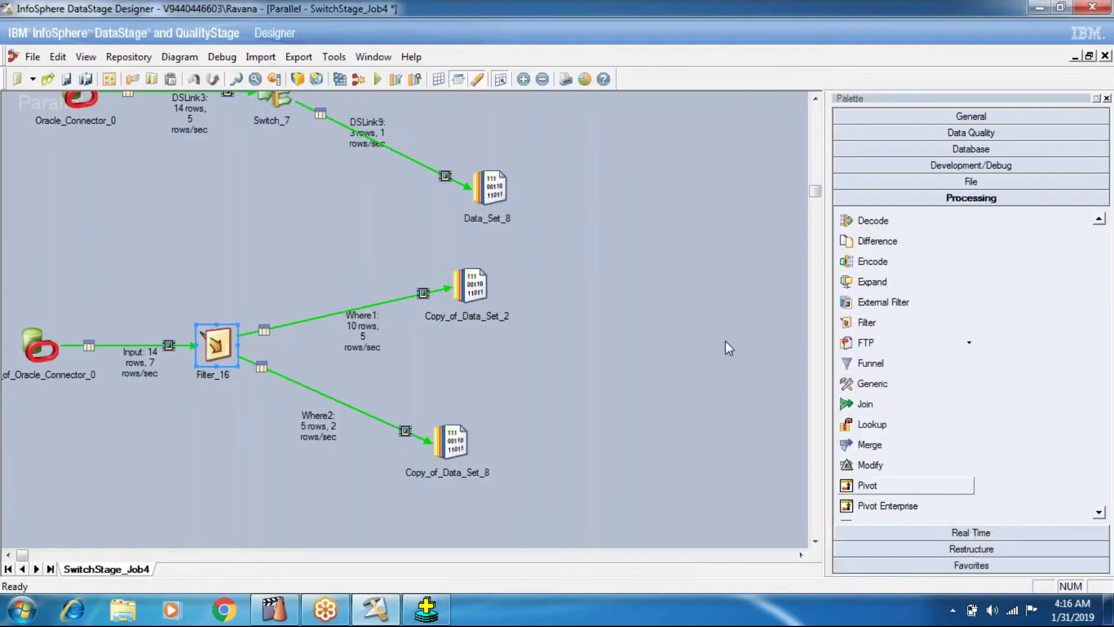
Save and compile SwitchStage_Job4 with the changed filter option, and run it with no warning limit
click(339, 80)
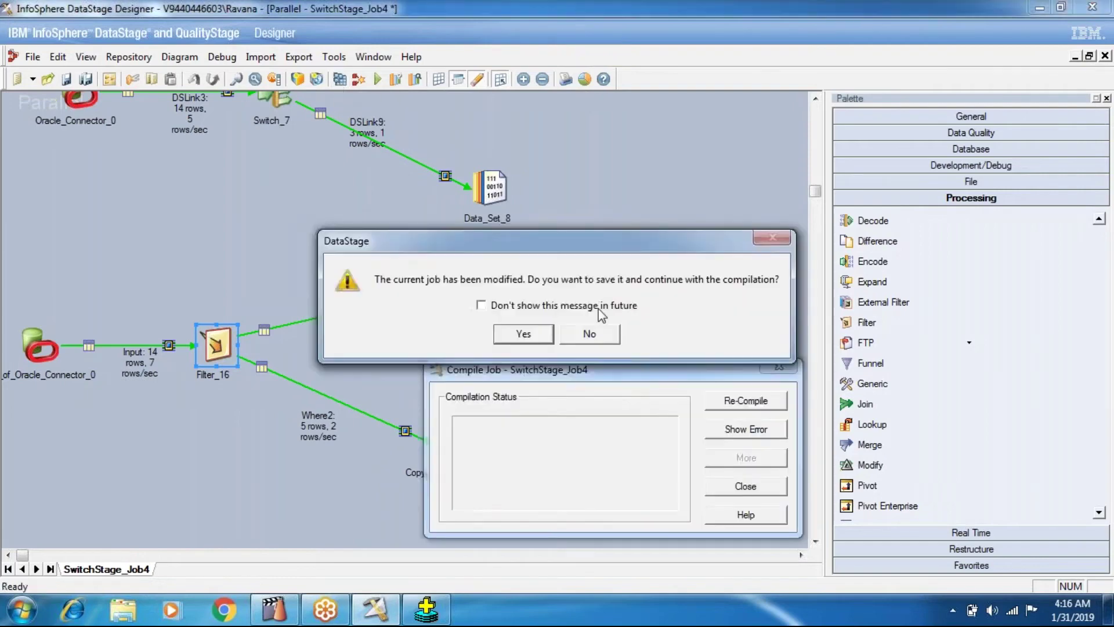
click(523, 334)
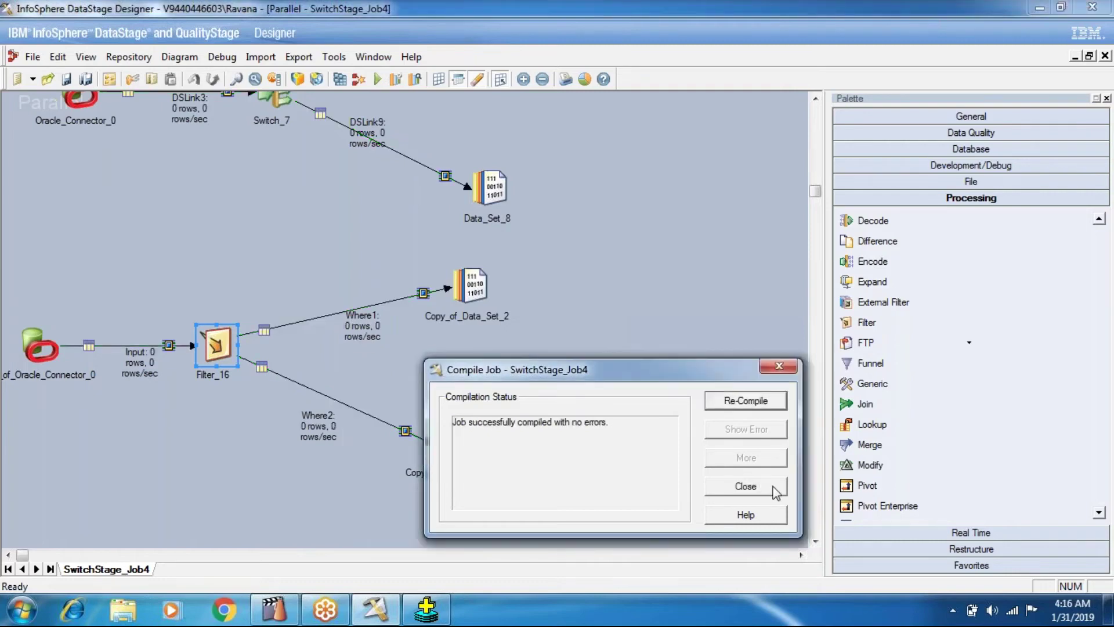
click(774, 489)
click(685, 373)
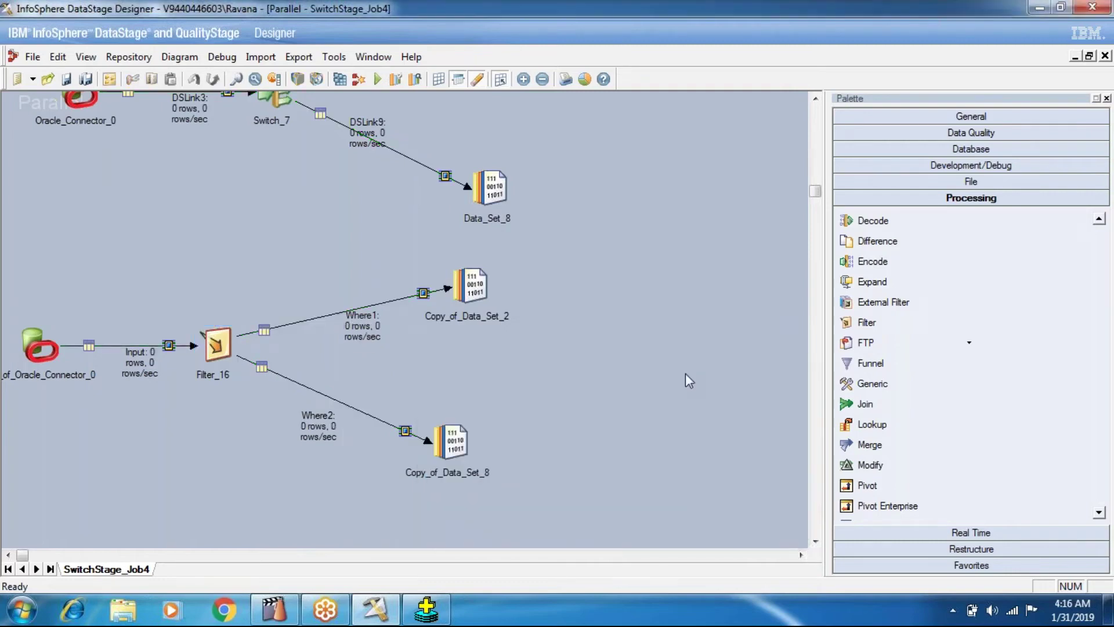
click(377, 79)
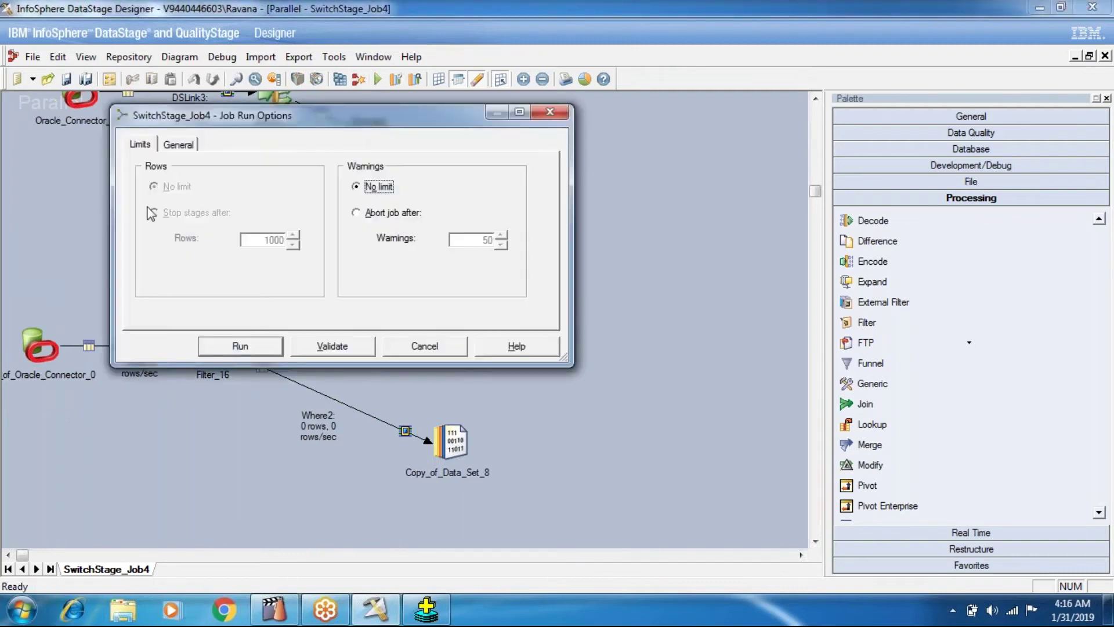
click(226, 343)
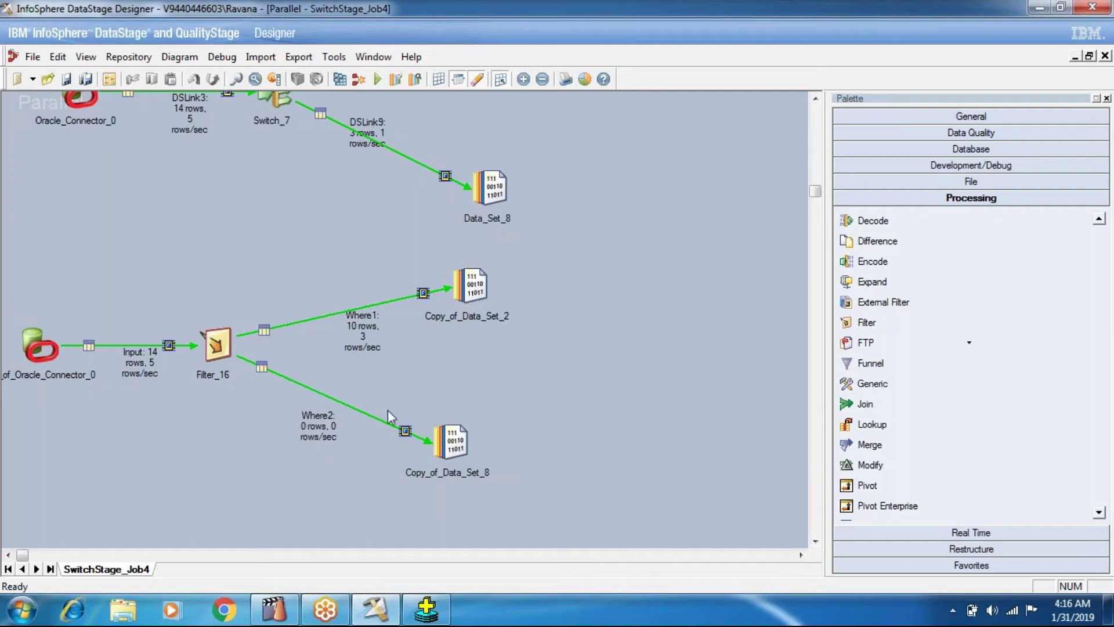
Change the second Where Clause of Filter_16 to "deptno = 10" and save the stage properties
click(219, 348)
double_click(219, 348)
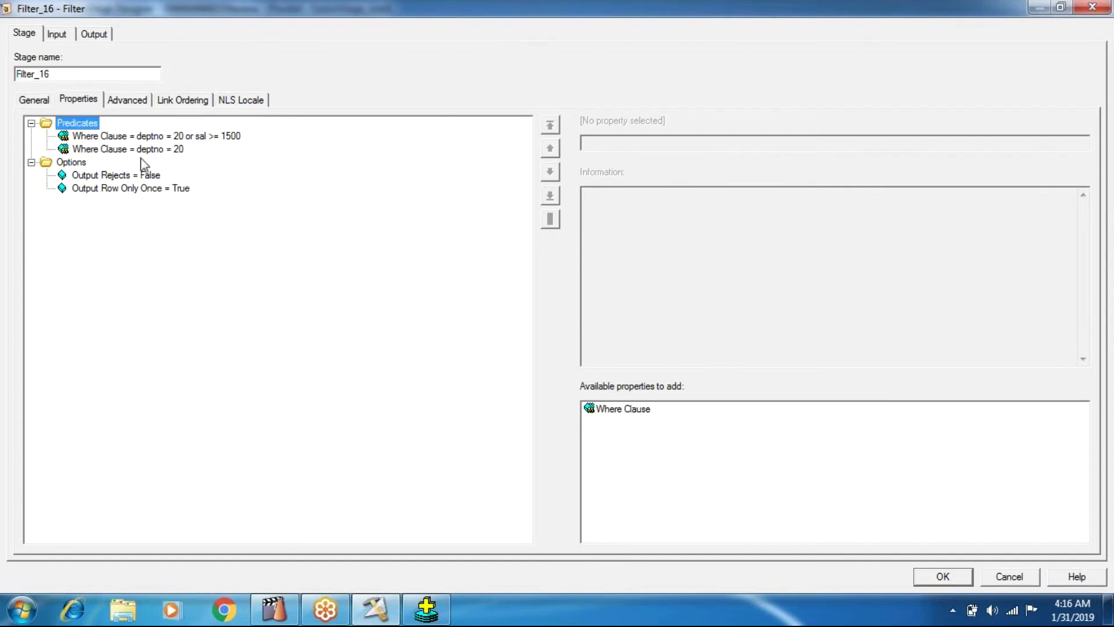
click(176, 155)
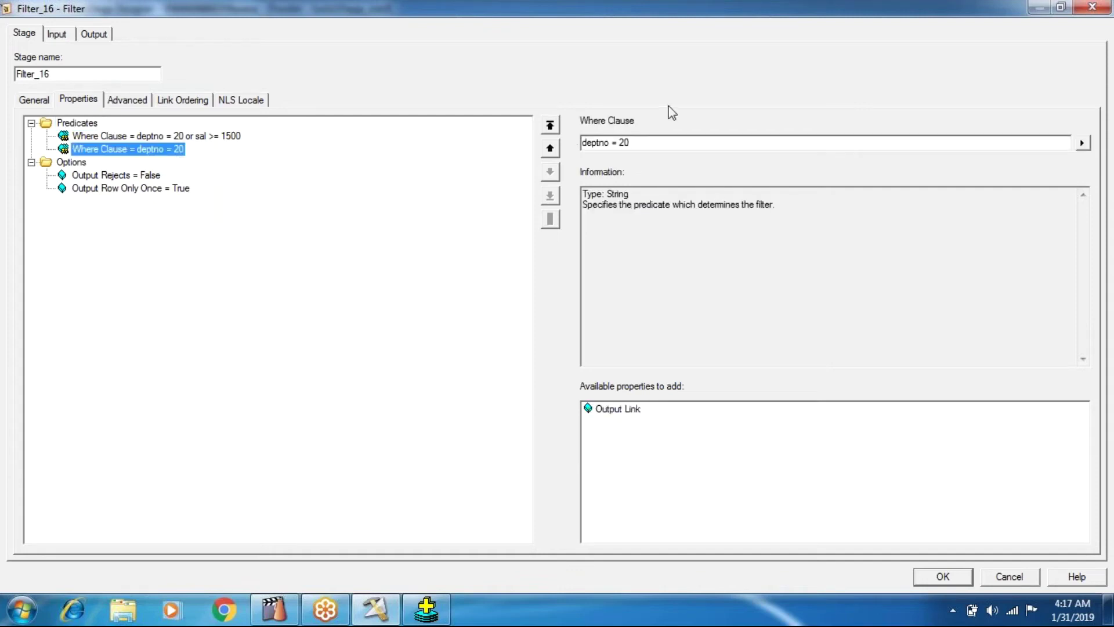
click(644, 142)
key(BackSpace)
key(BackSpace)
text(10)
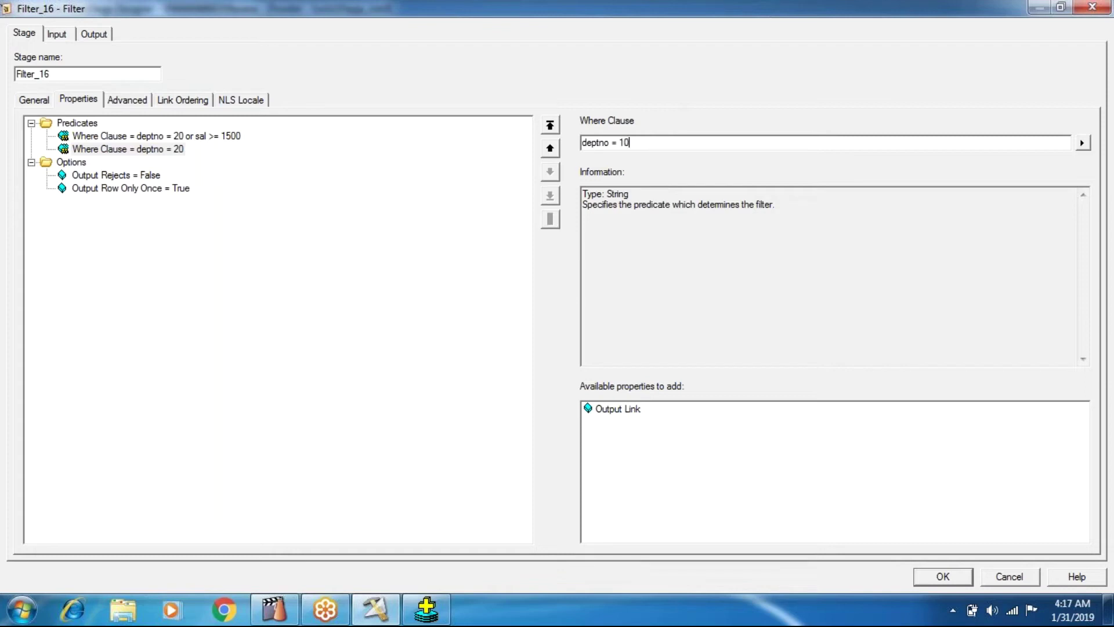
key(Return)
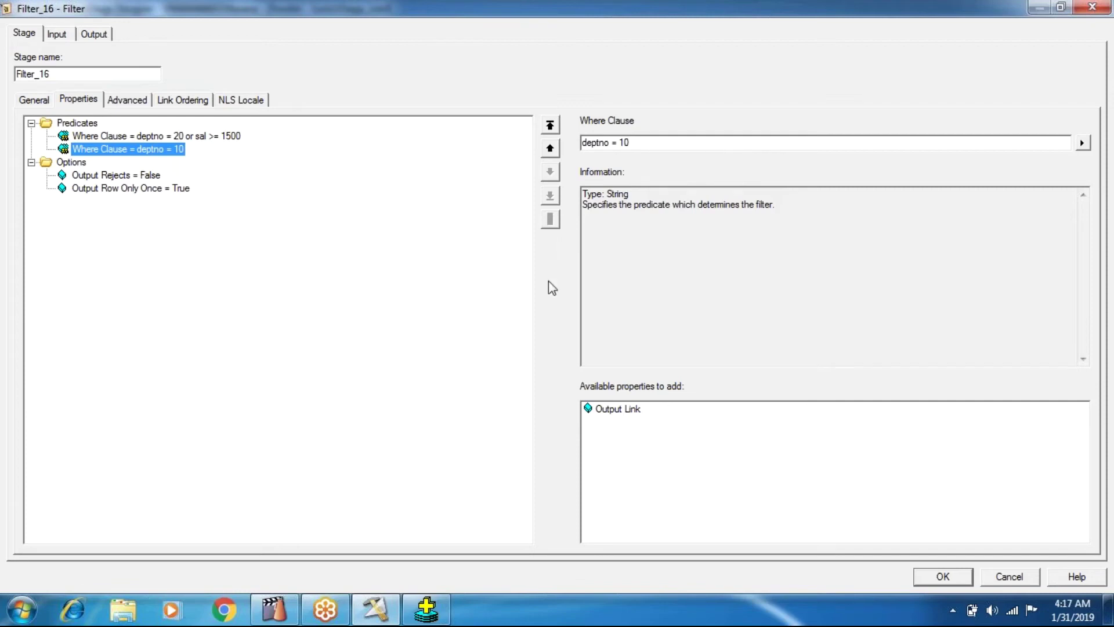
click(916, 583)
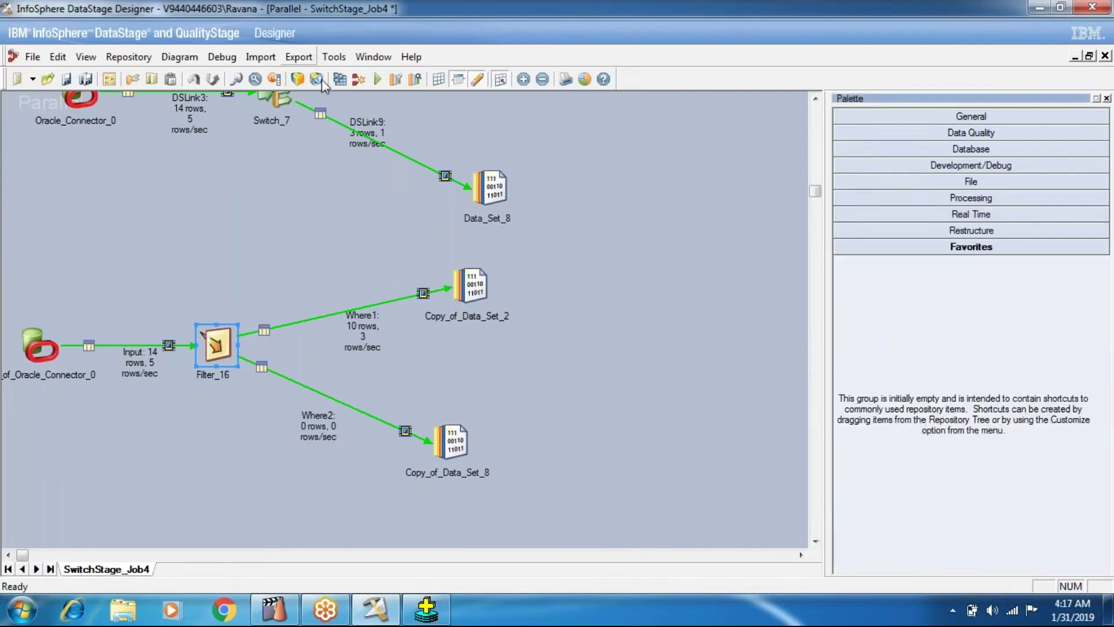
Save and recompile SwitchStage_Job4 with the new where clause, and run it with no warning limit
click(338, 80)
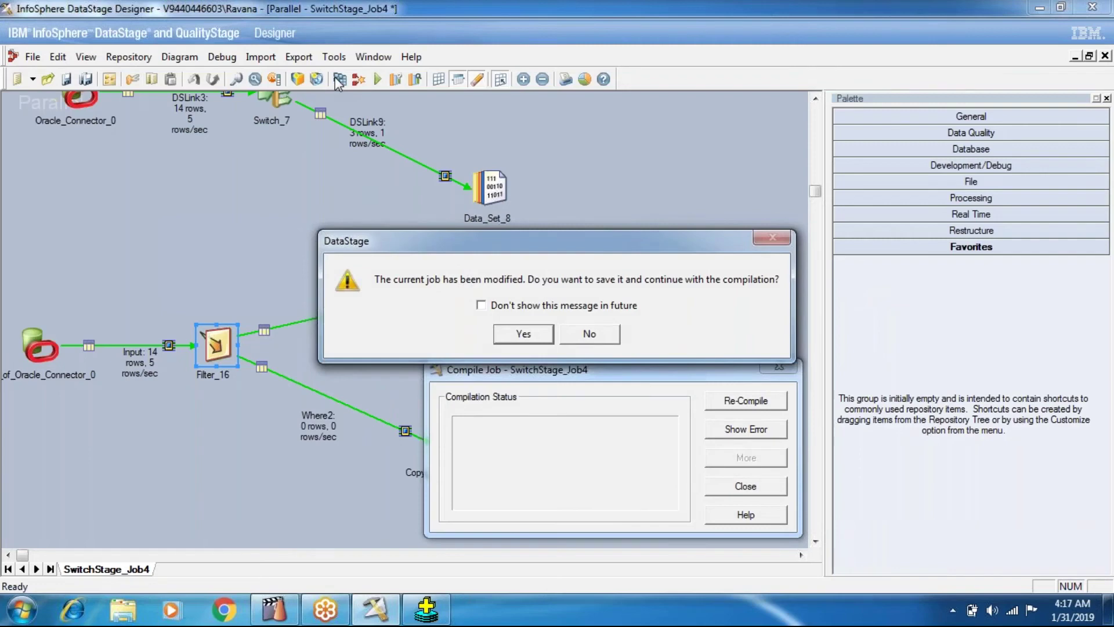
key(Return)
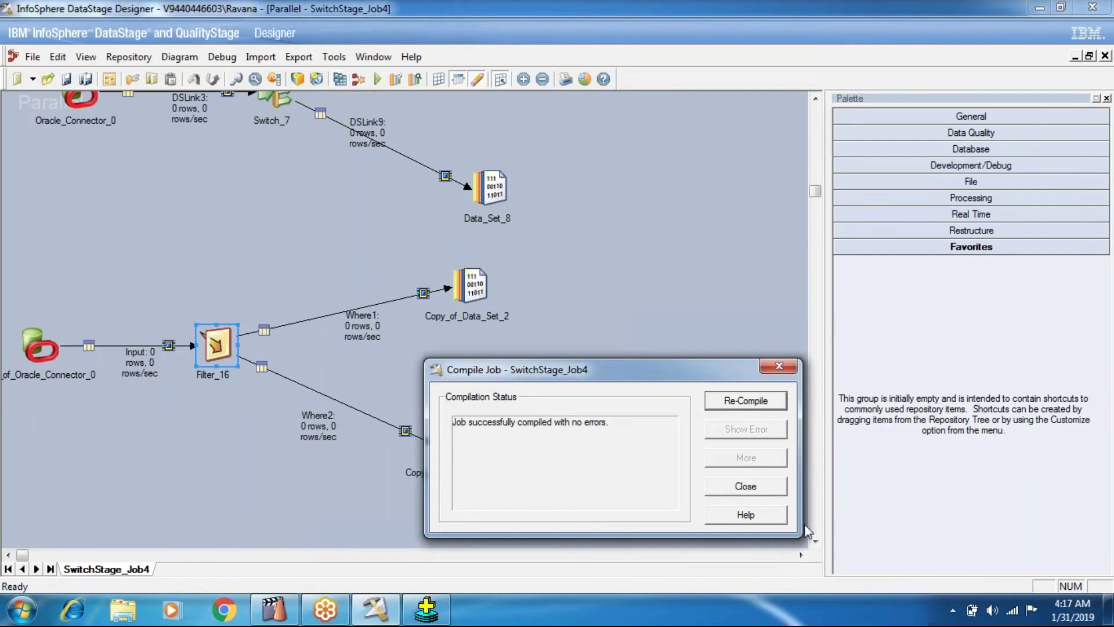
click(767, 485)
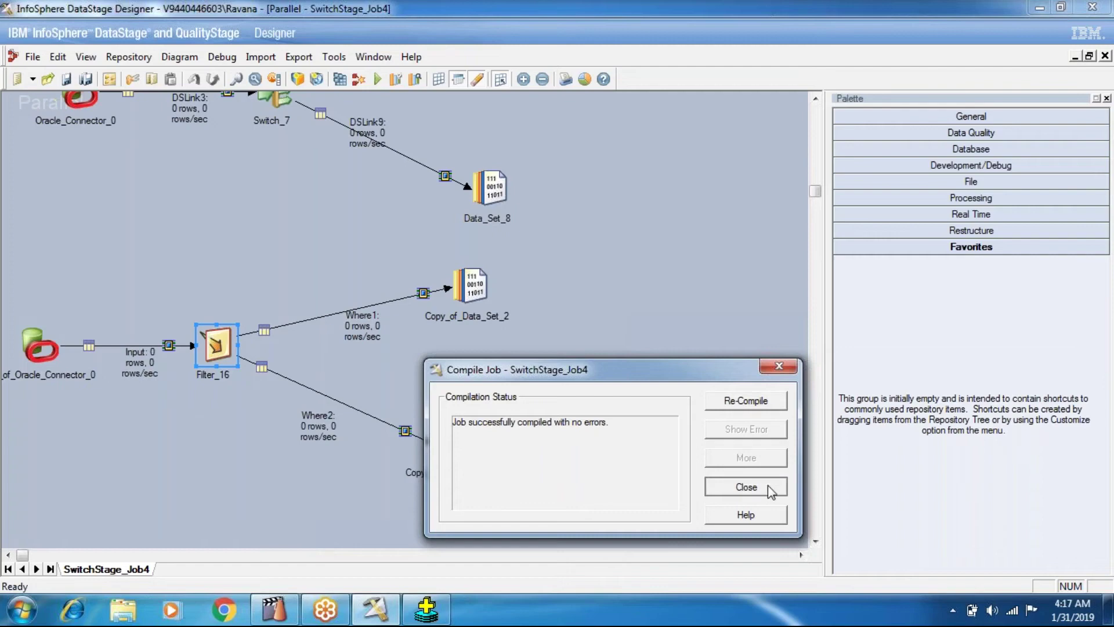
click(765, 458)
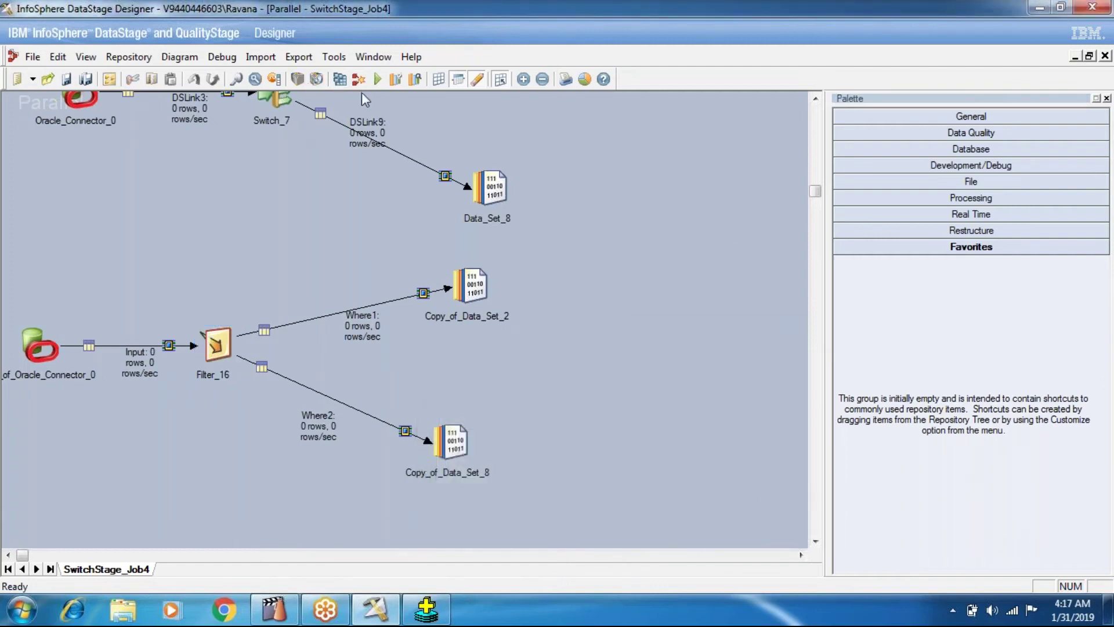
click(377, 79)
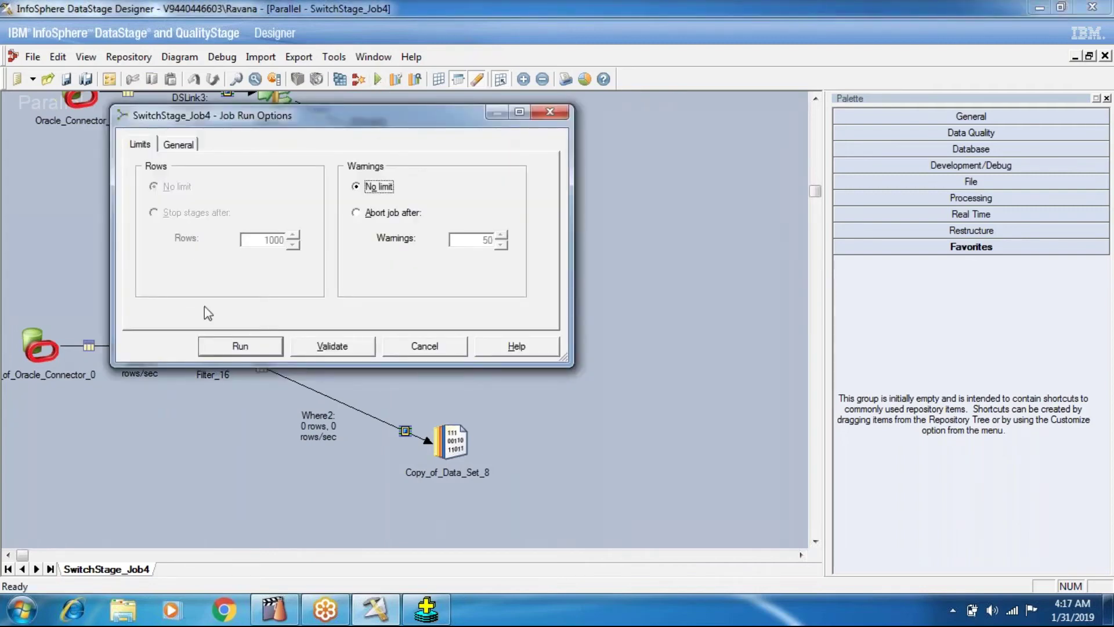
click(212, 339)
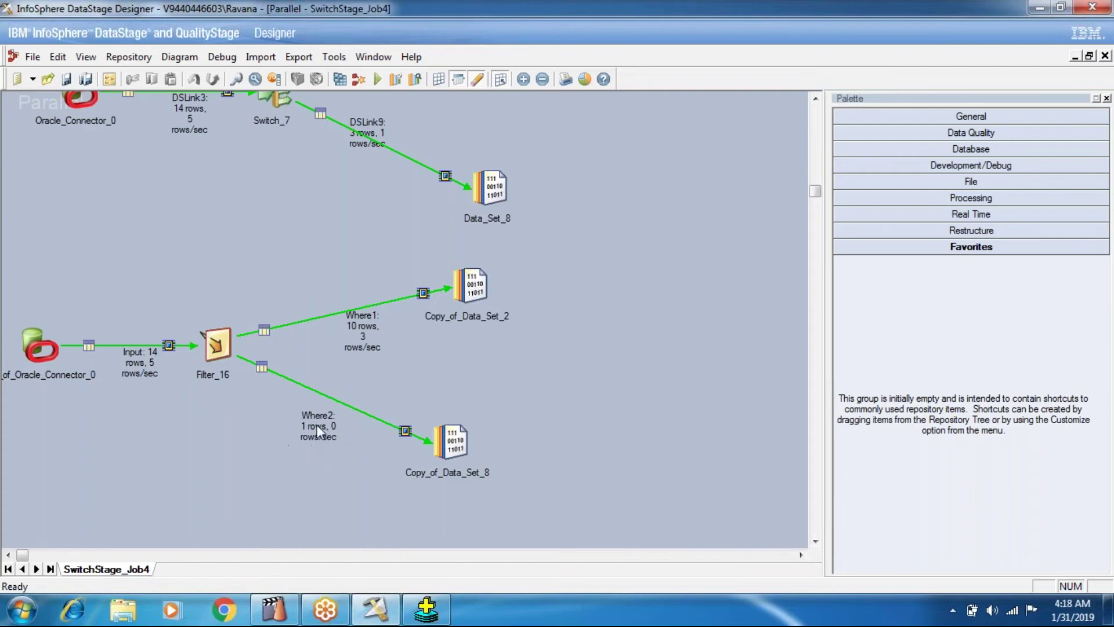
Switch to Oracle SQL*Plus and examine the deptno 10 rows in the emp query result for "deptno = 20 or sal >= 1500"
click(426, 609)
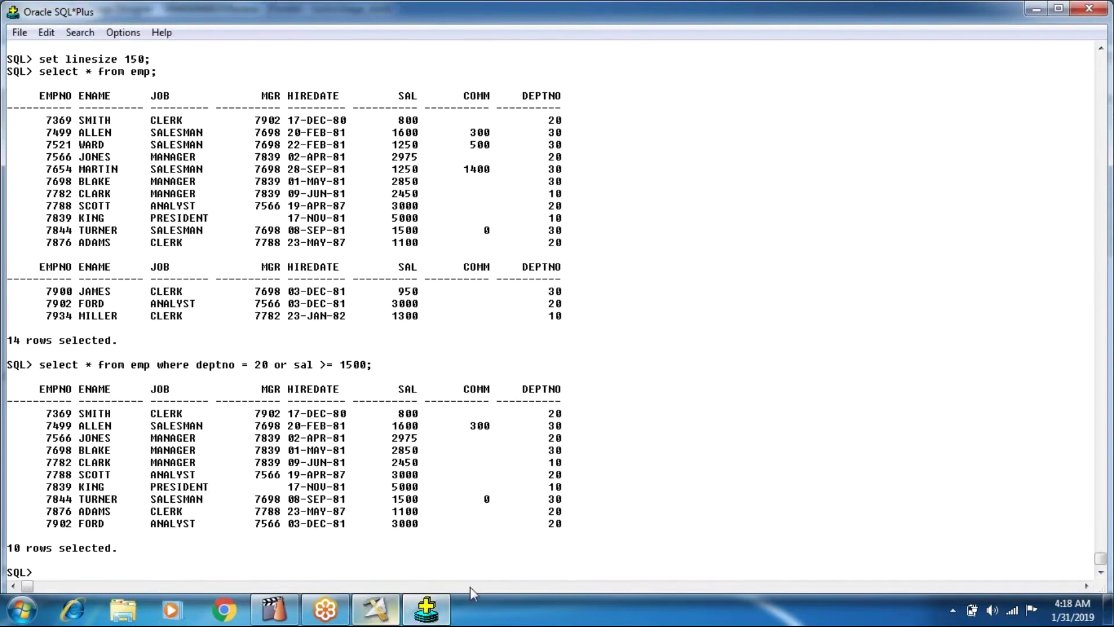
drag(566, 487, 48, 490)
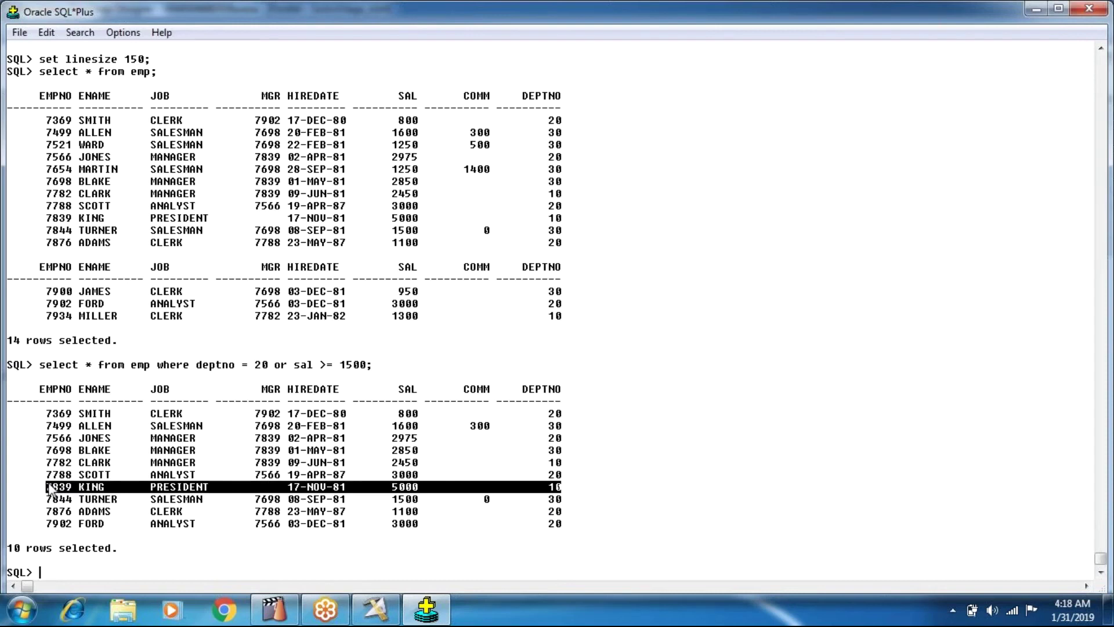
drag(48, 489, 48, 468)
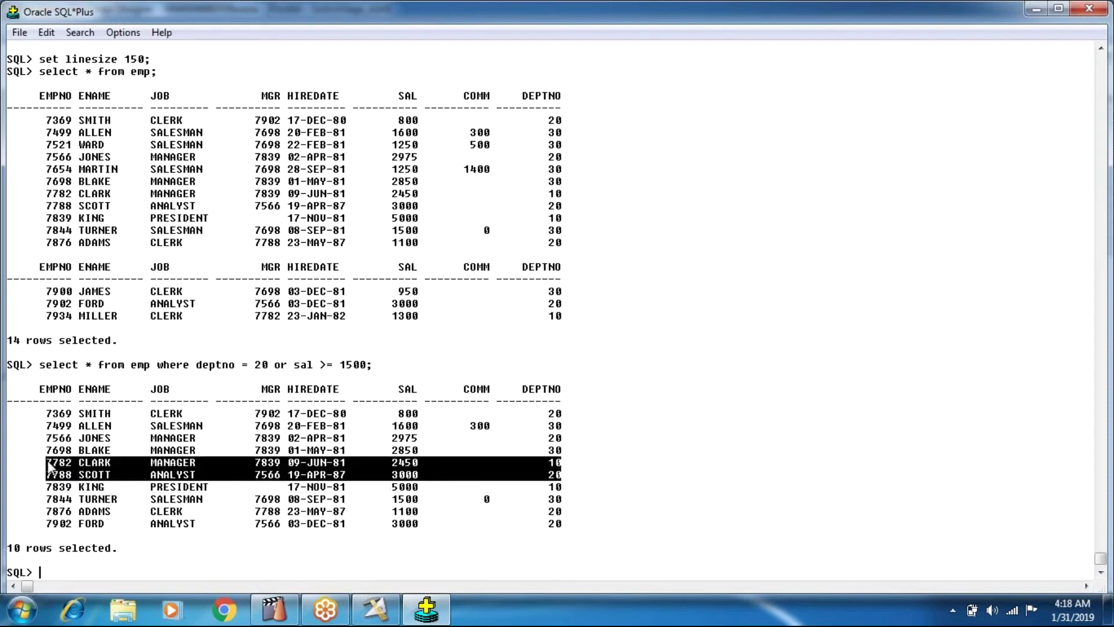
click(52, 473)
drag(564, 479, 183, 475)
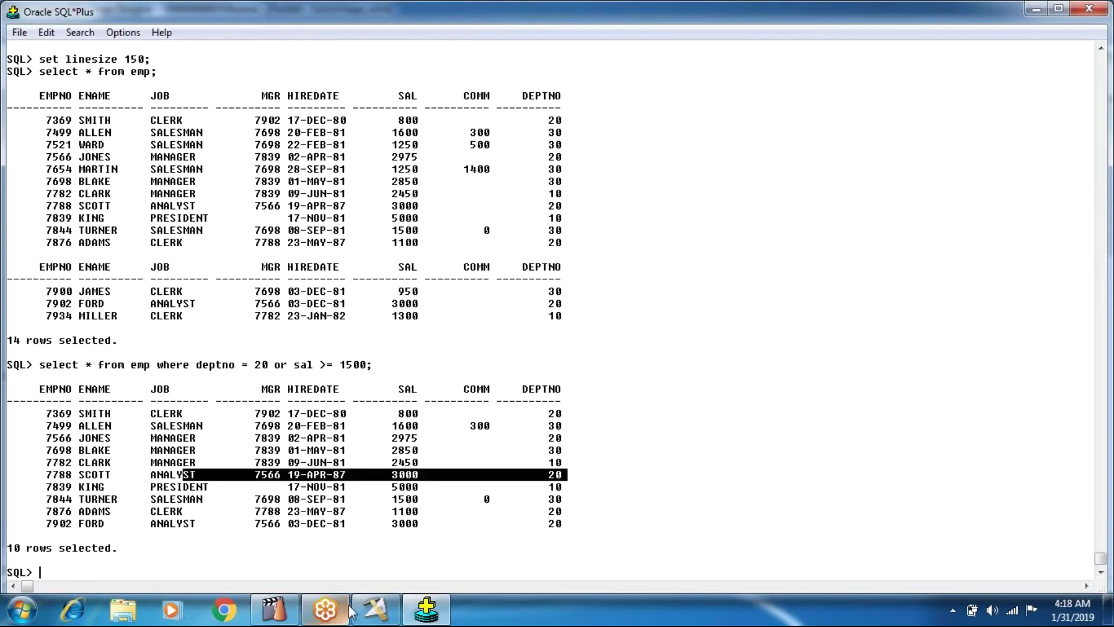
Return to DataStage Designer, set Output Row Only Once of Filter_16 to False, and save the stage properties
click(371, 609)
double_click(227, 342)
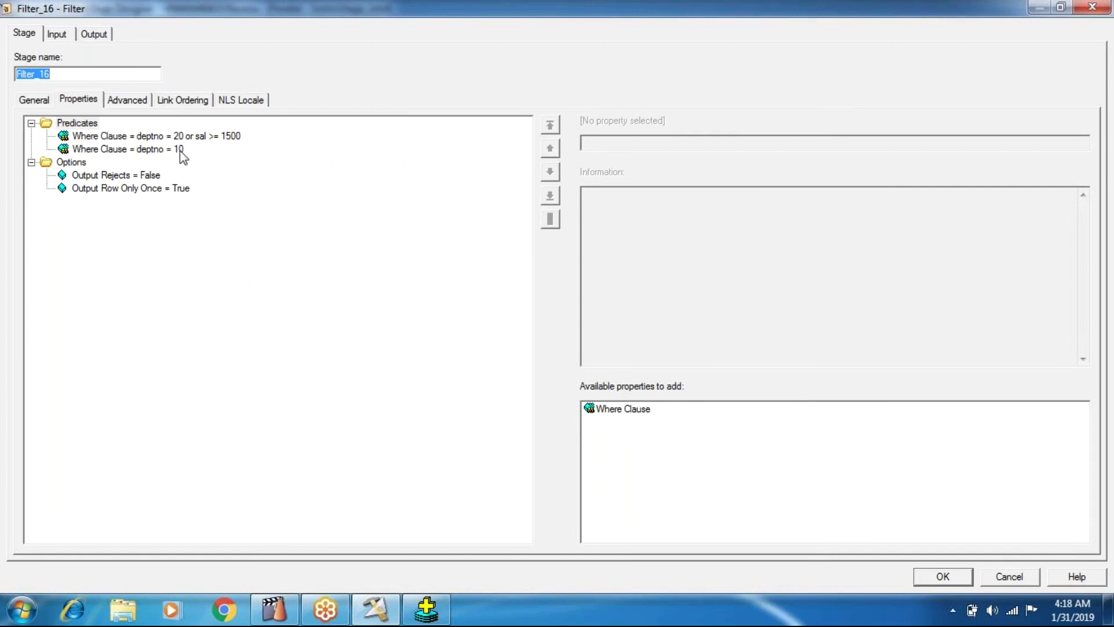
click(180, 150)
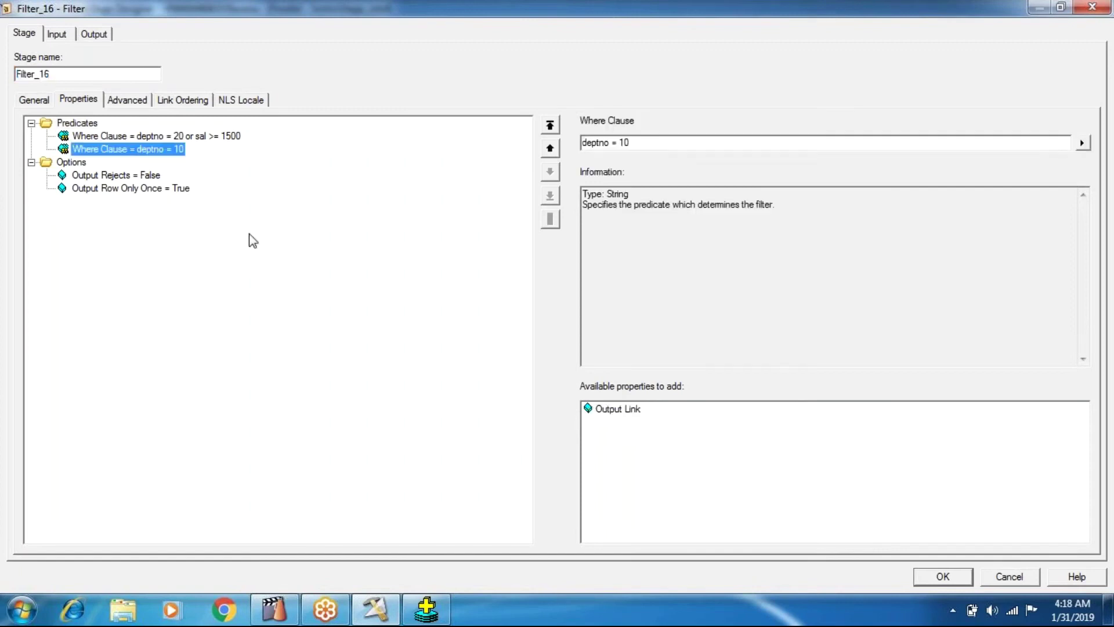
click(171, 190)
click(591, 145)
click(594, 168)
click(944, 576)
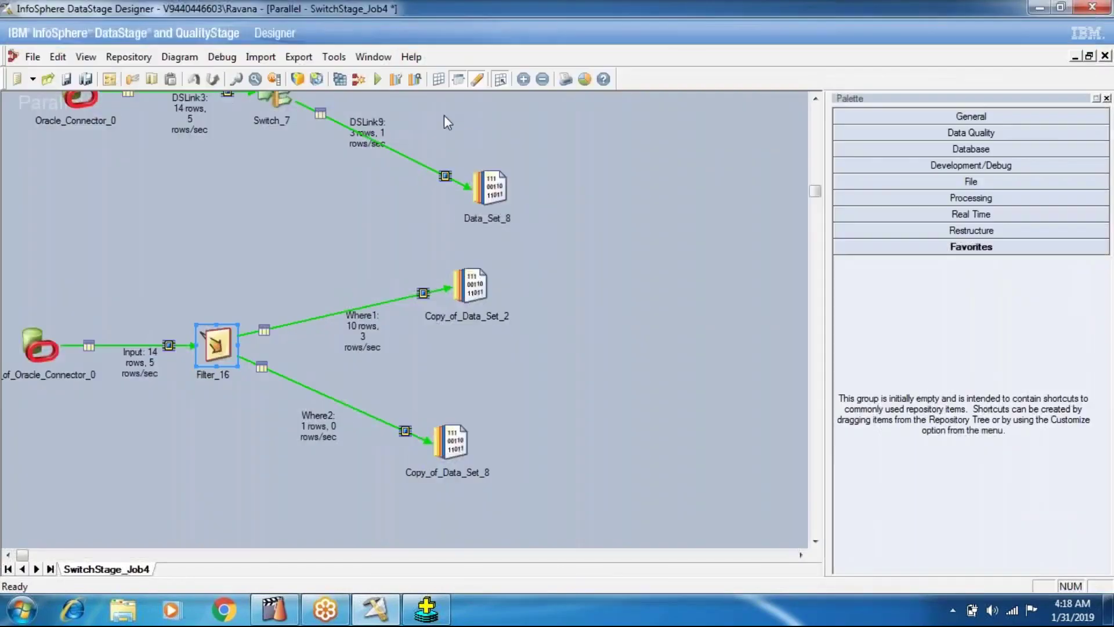
Save and compile SwitchStage_Job4 with the option set to False, and run it with no warning limit
click(341, 82)
key(Return)
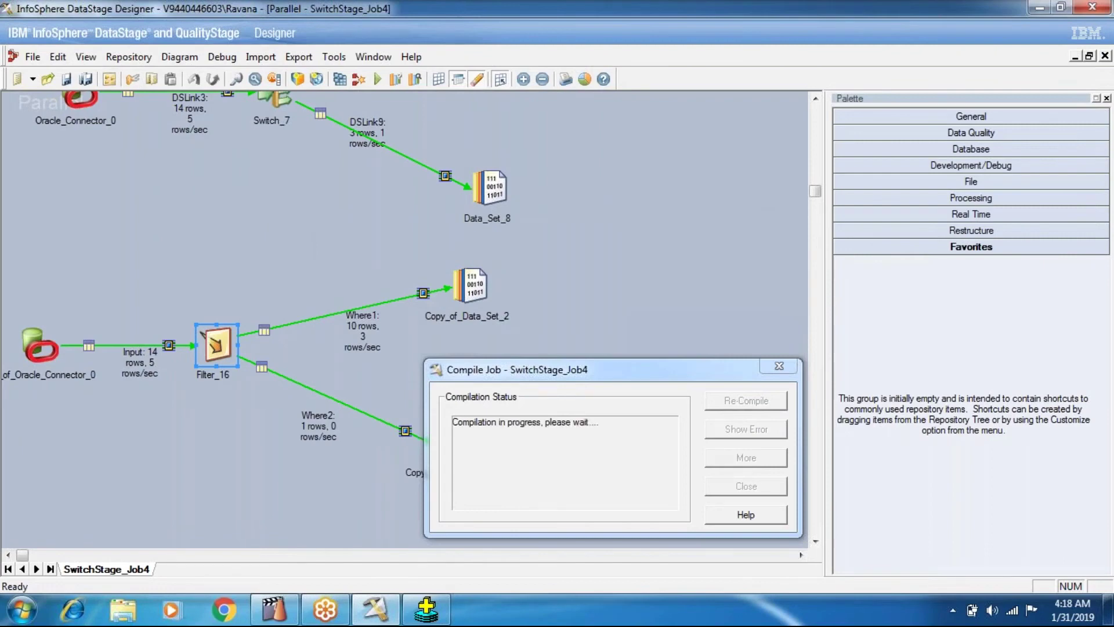
click(735, 487)
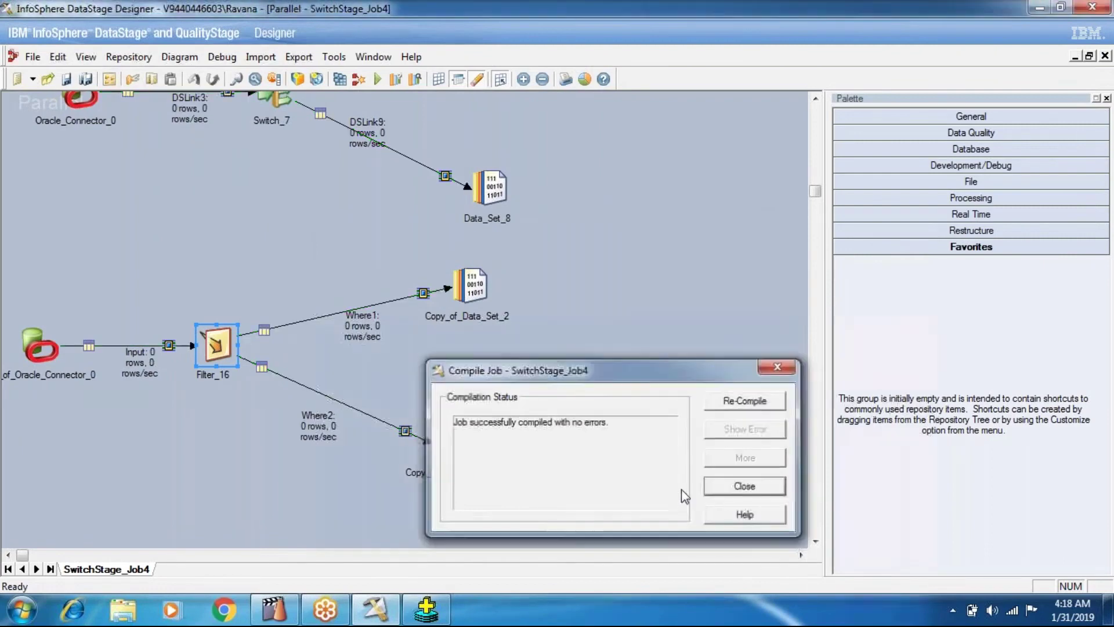
click(376, 77)
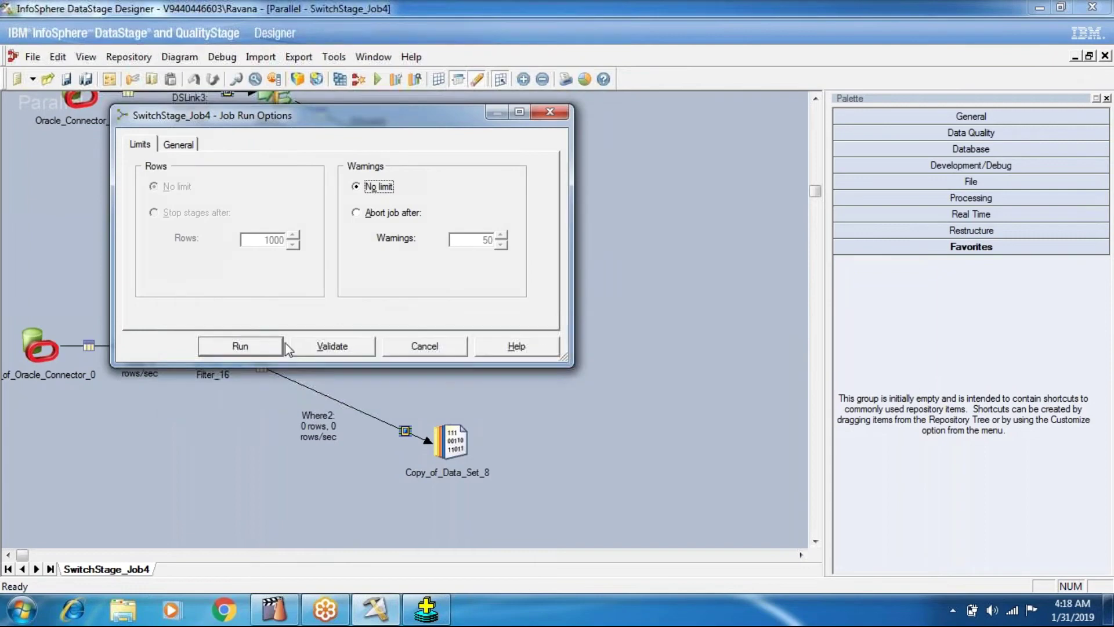
click(279, 347)
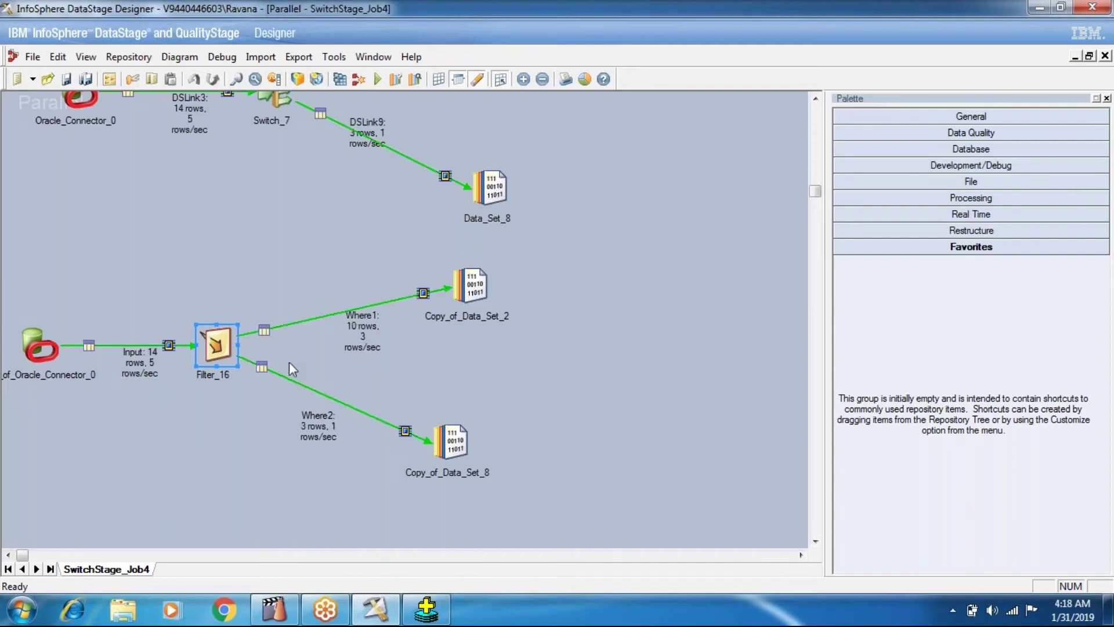
View the Where2 data of Copy_of_Data_Set_8 with 100 rows to display, and close the data browser after checking the rows
right_click(454, 441)
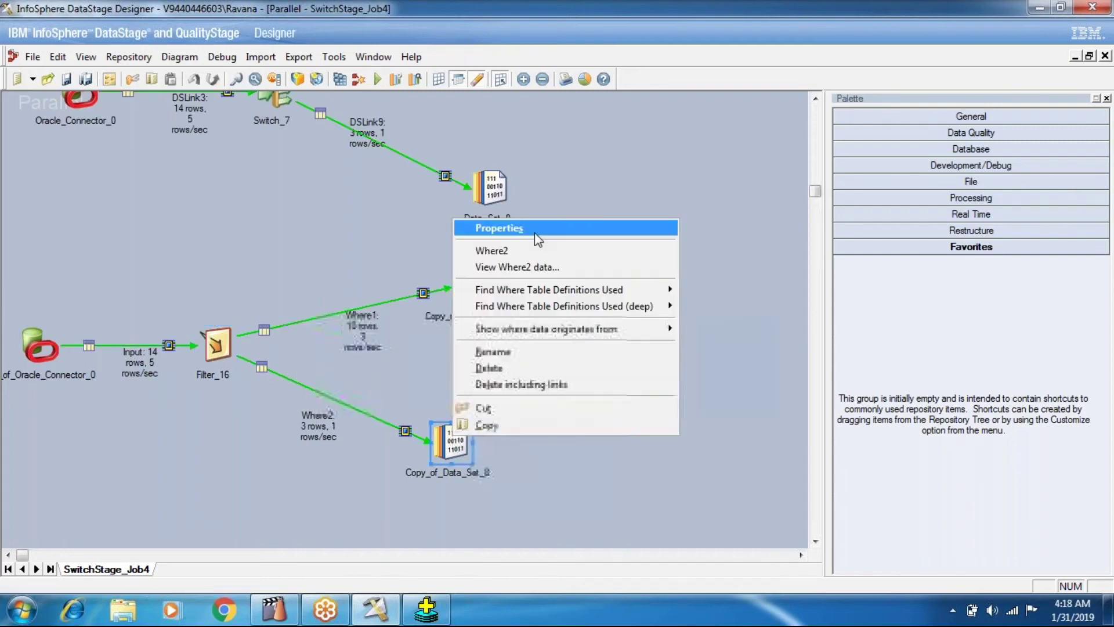
click(529, 268)
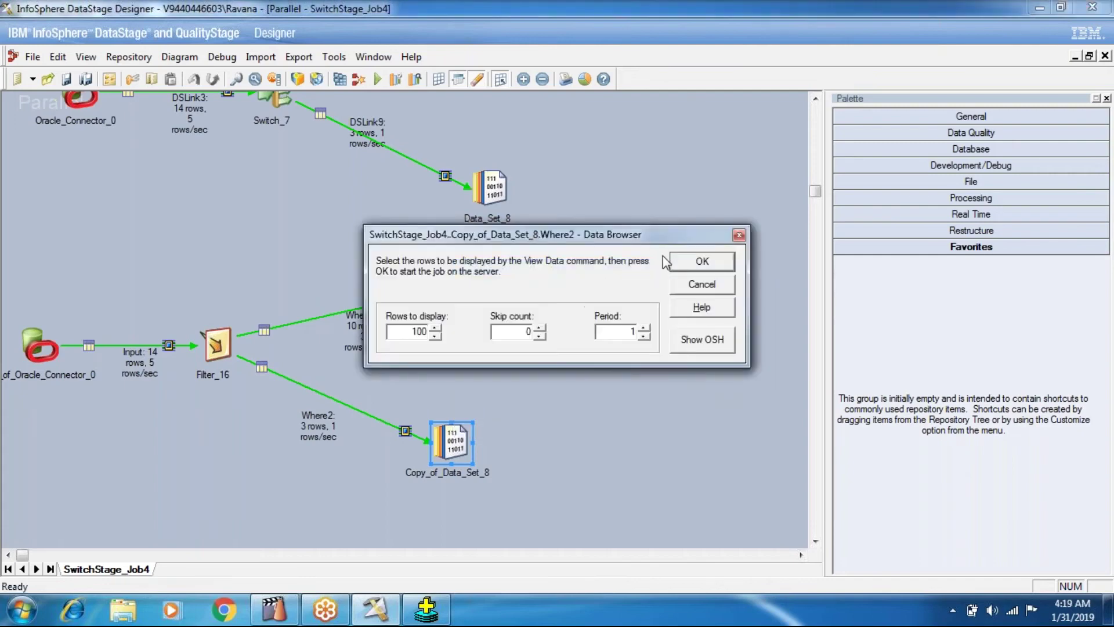
click(702, 261)
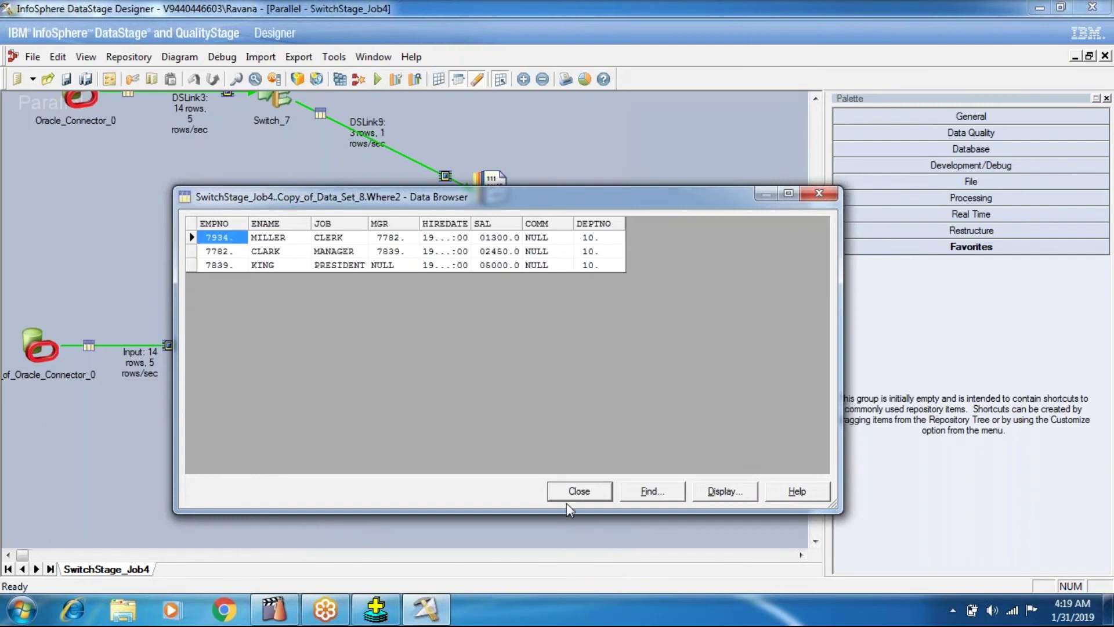
click(566, 499)
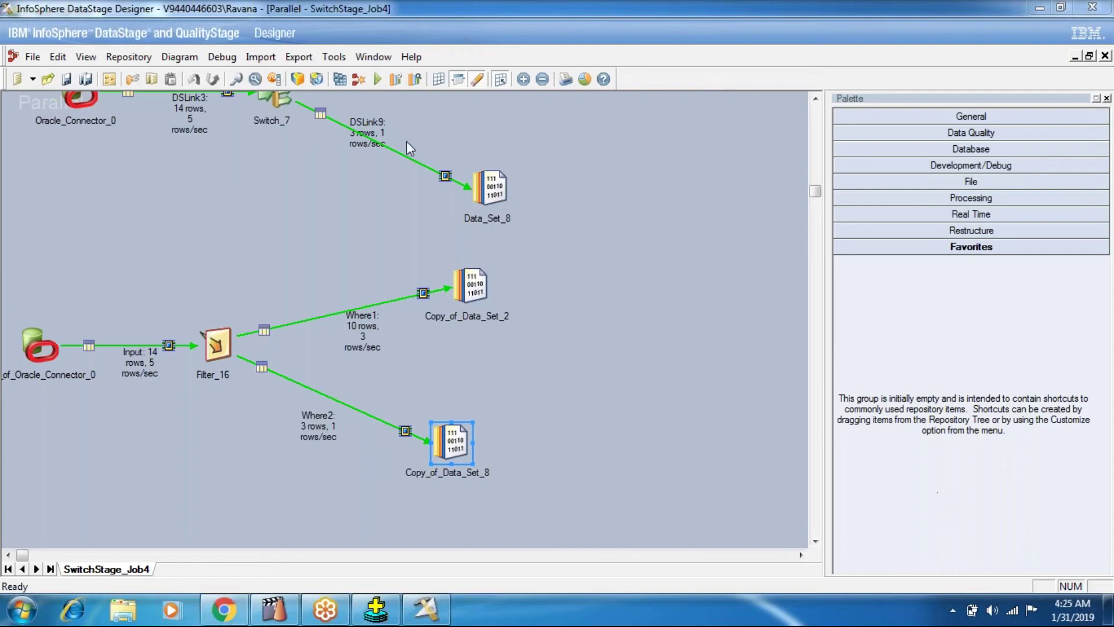
Review the Output Row Only Once option in the Filter_16 stage properties
double_click(216, 346)
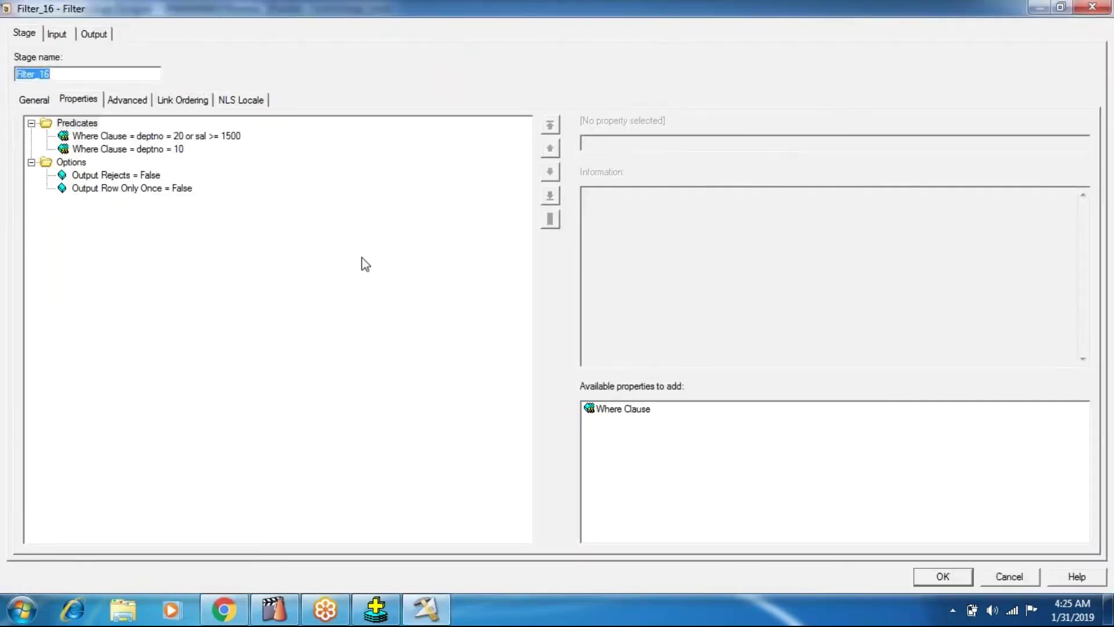
click(106, 190)
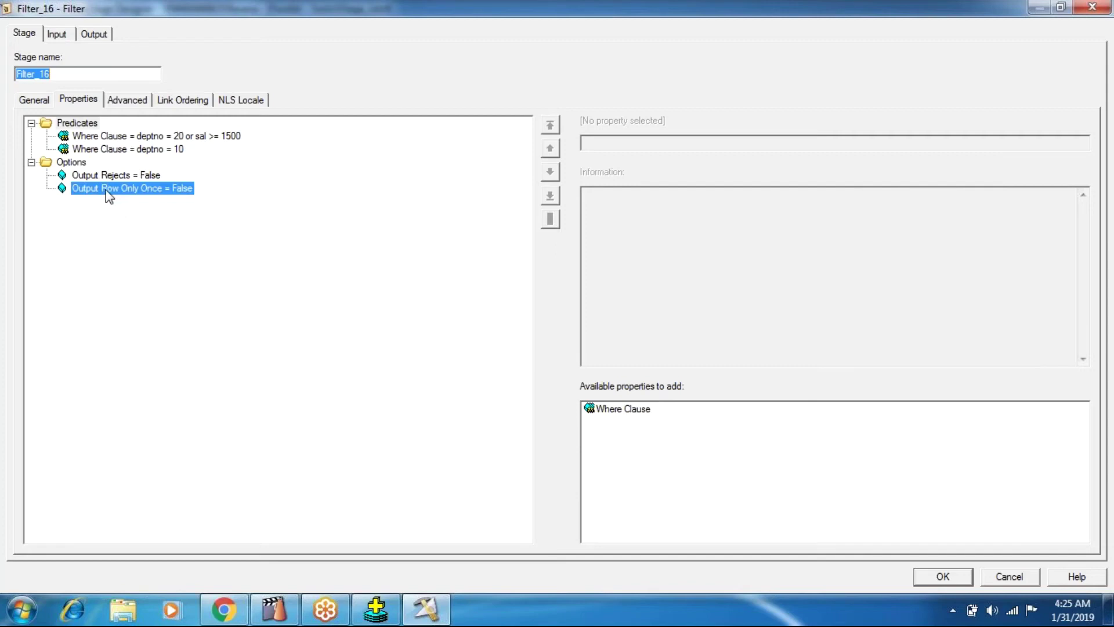
click(944, 577)
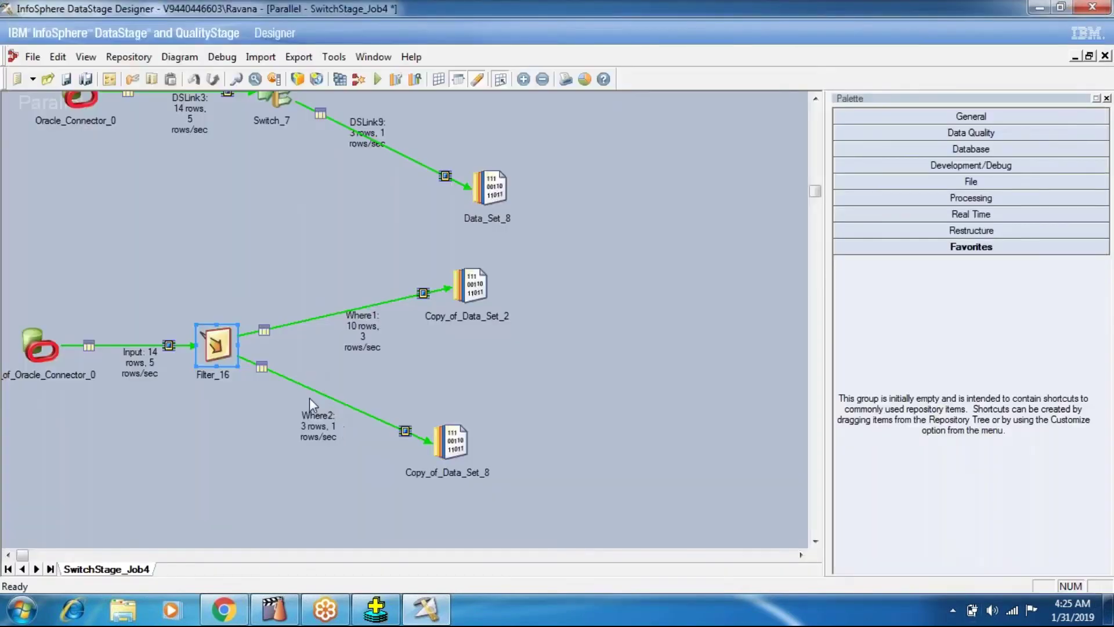
Set Output Rejects of Filter_16 to True and save the stage properties
double_click(223, 343)
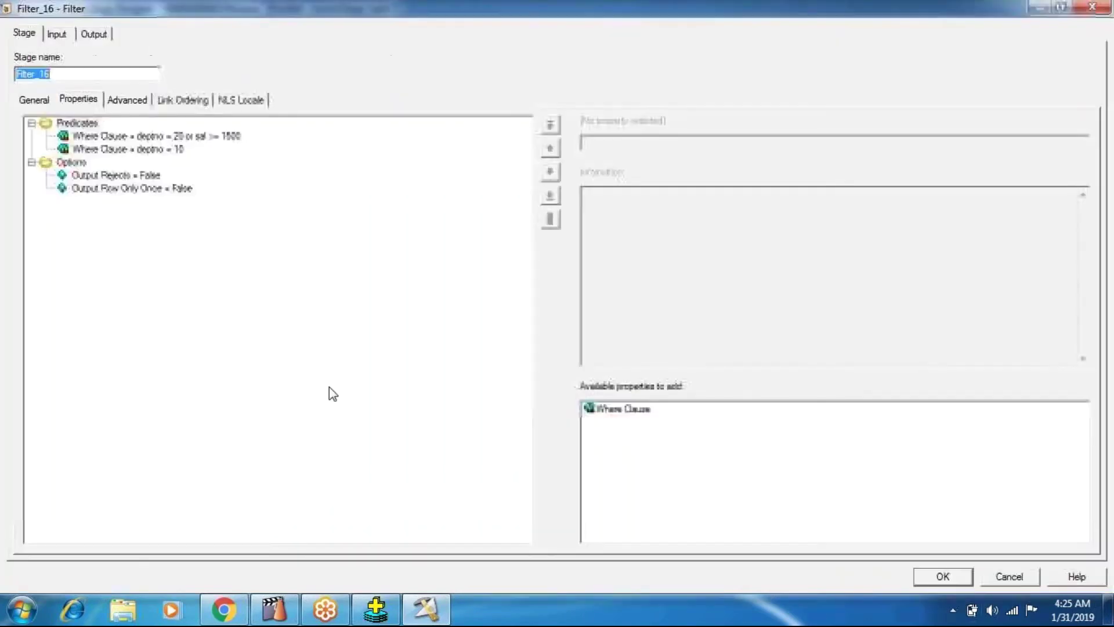
click(136, 175)
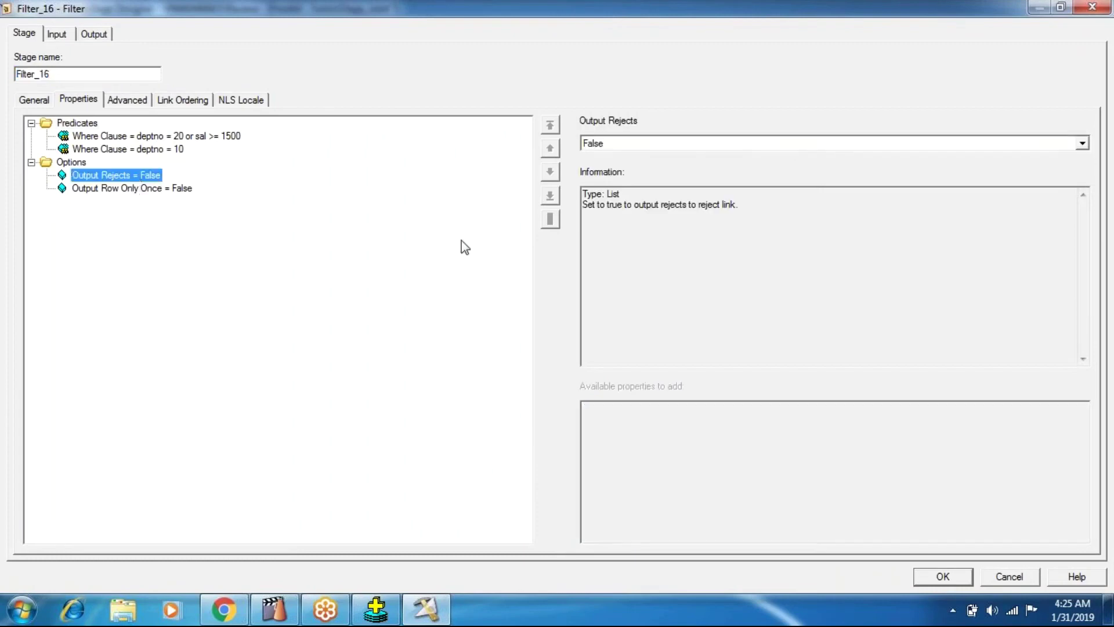
click(652, 145)
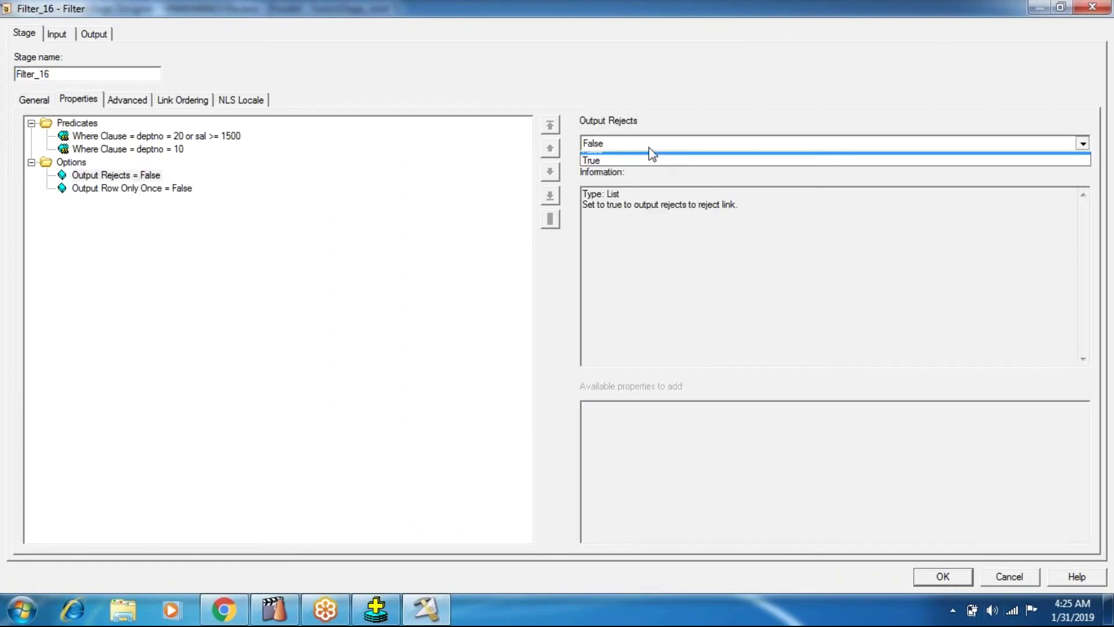
click(607, 174)
click(937, 576)
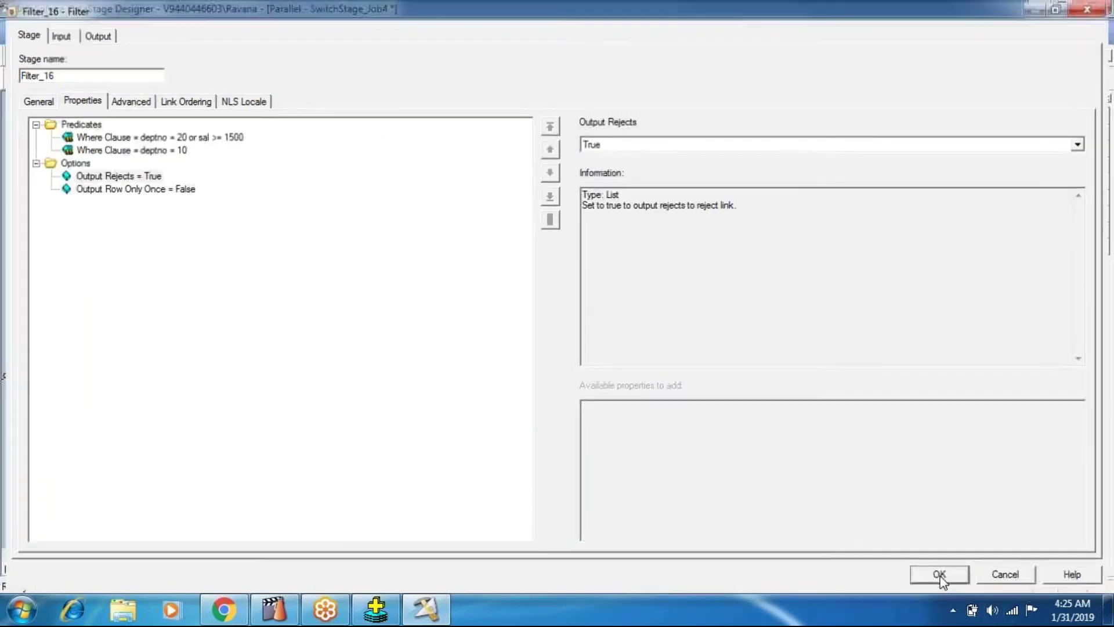
Save SwitchStage_Job4, try to compile it with Output Rejects enabled, and close the compilation status window
click(340, 79)
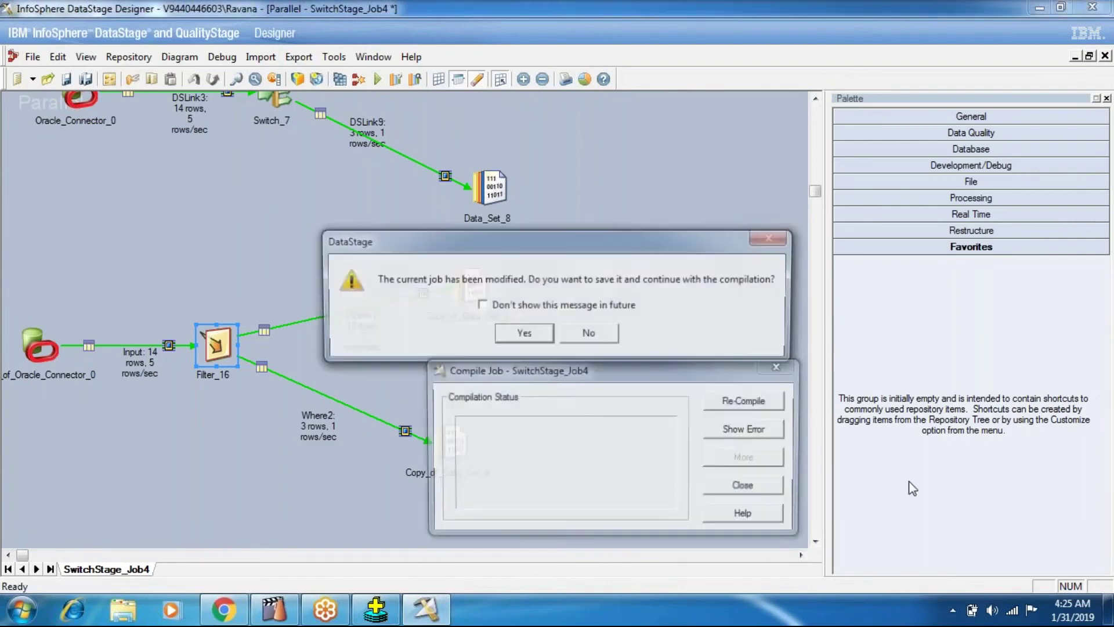
click(523, 335)
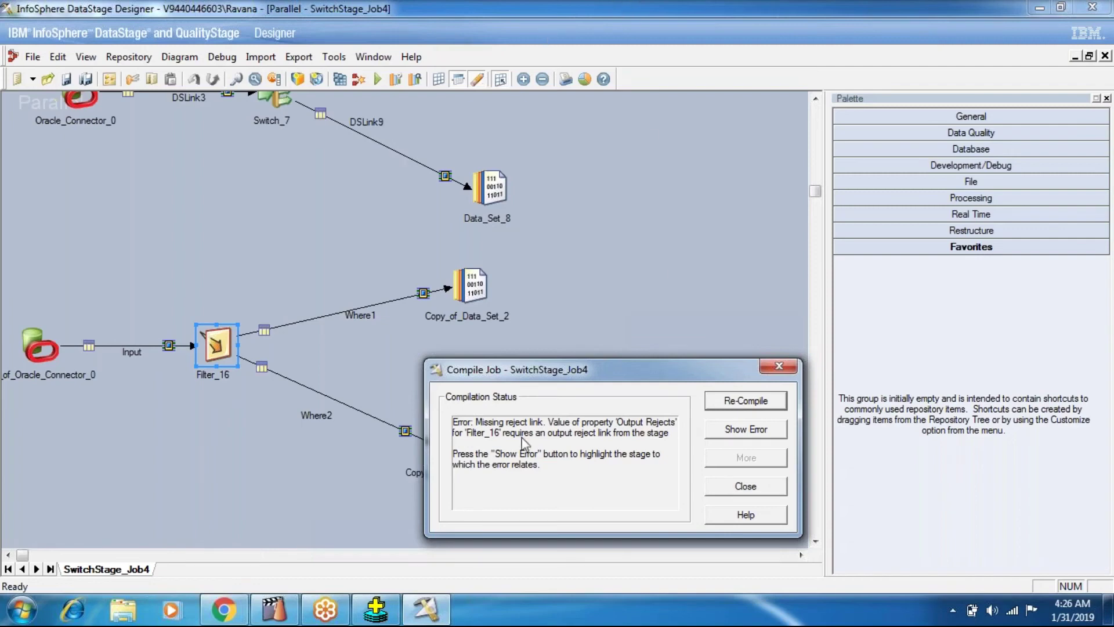
click(676, 24)
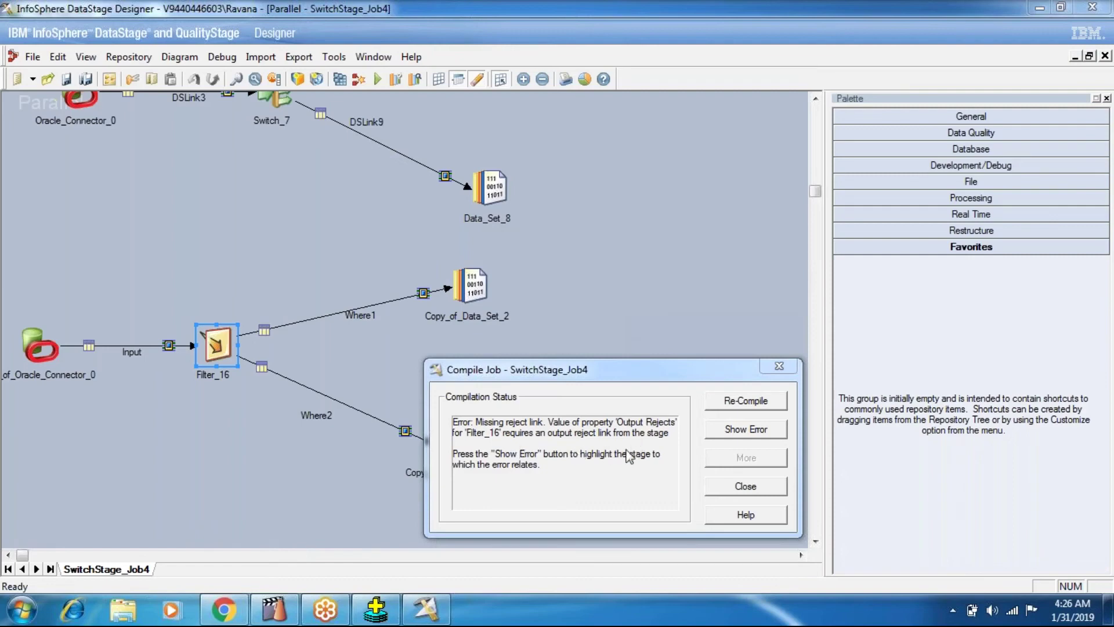
click(741, 488)
click(741, 487)
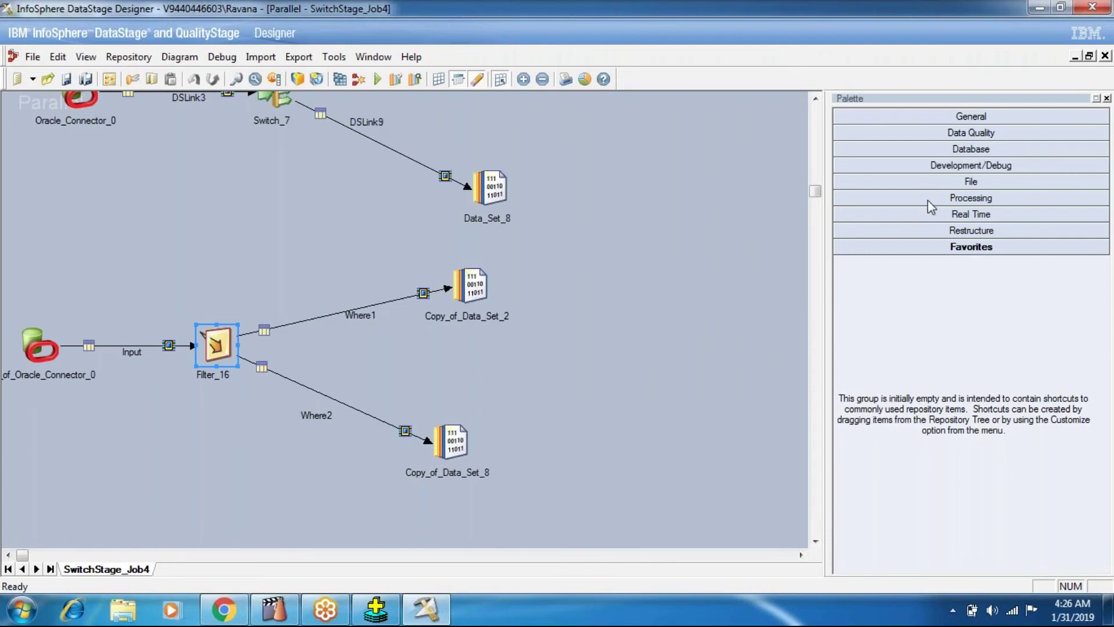
Add a Data Set stage below Filter_16, connecting it to the filter with a link converted to a reject link
click(933, 183)
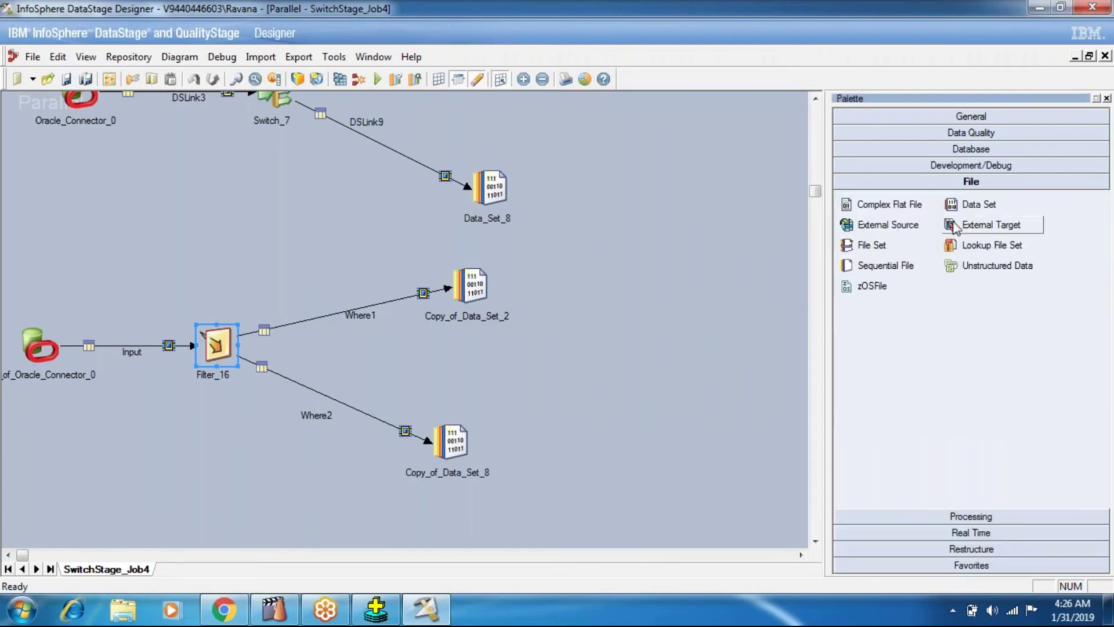
click(979, 204)
click(199, 447)
drag(225, 349, 212, 454)
right_click(226, 416)
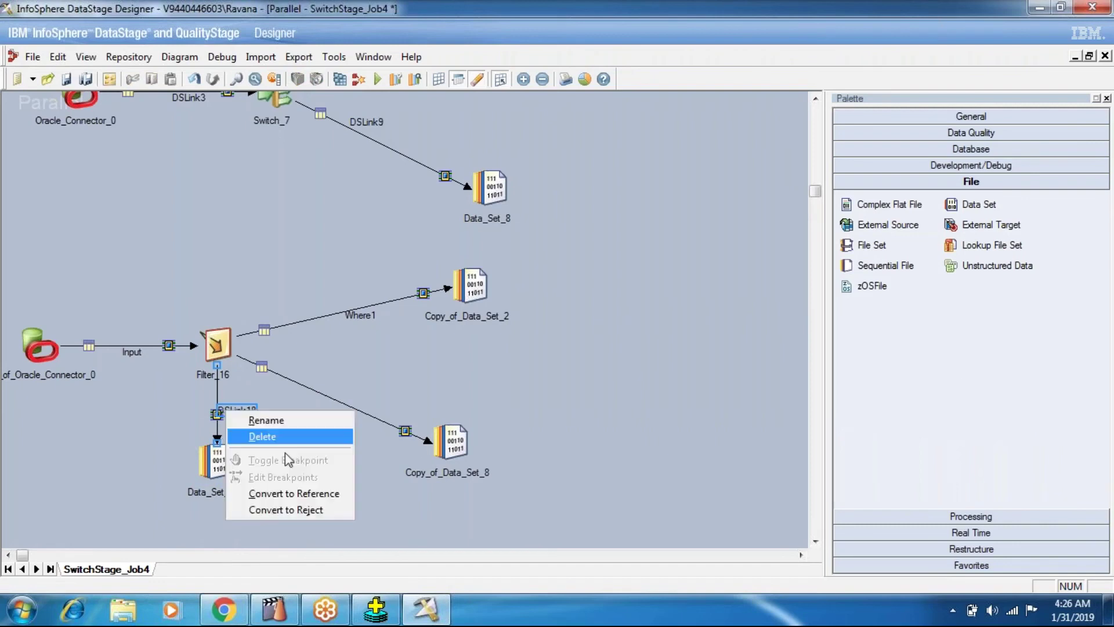
click(283, 510)
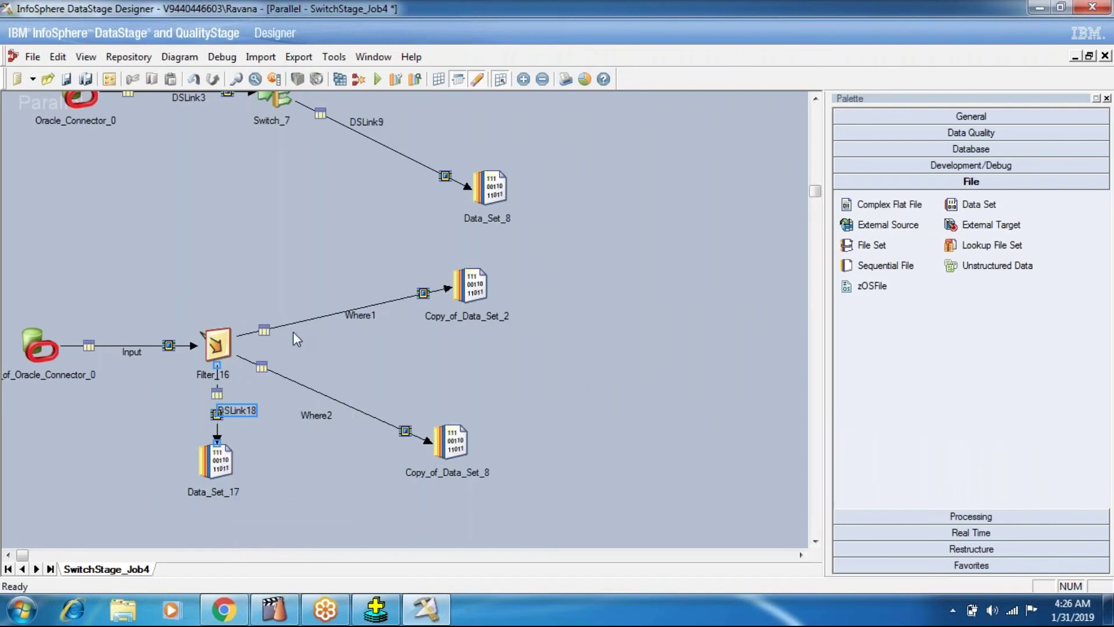
click(207, 469)
drag(207, 470, 207, 489)
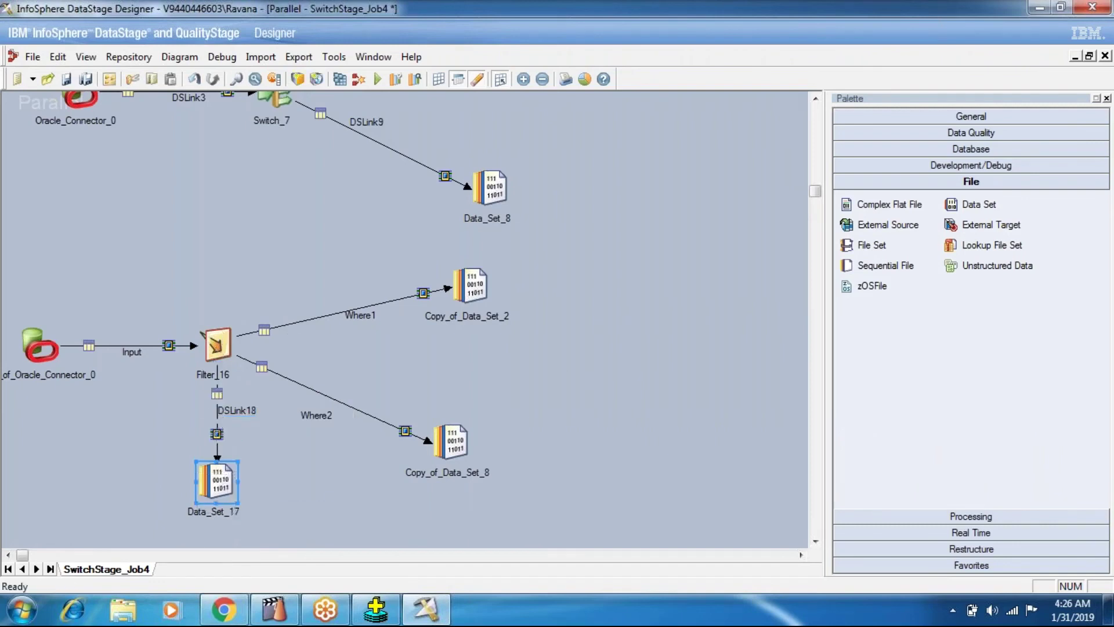
Set the target file of the new reject Data Set stage to FilterReject.ds and save its properties
double_click(219, 479)
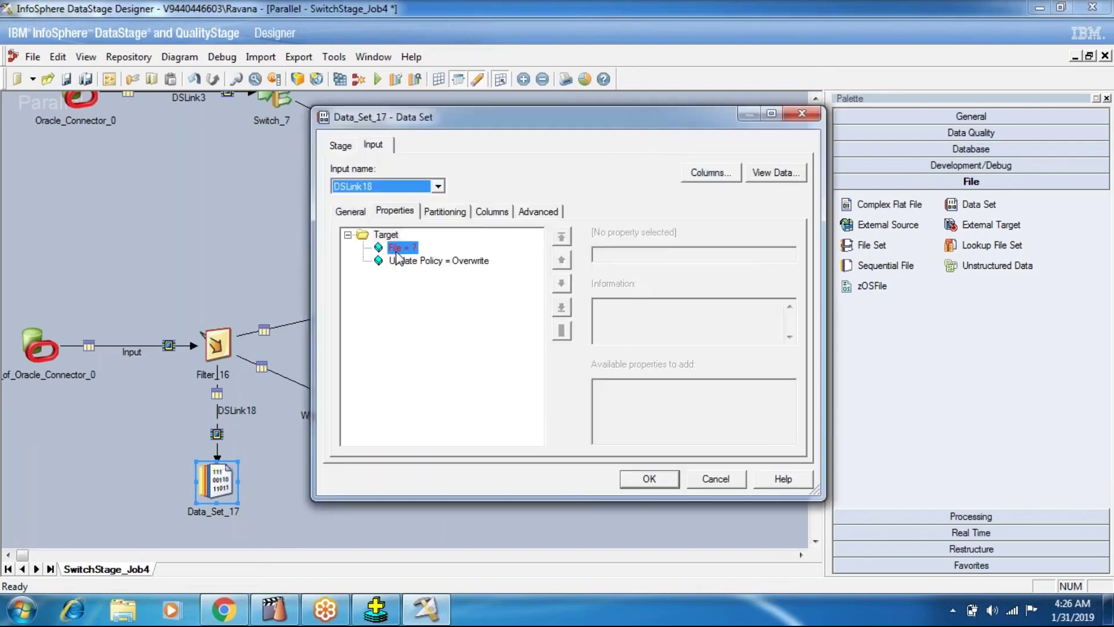
click(620, 255)
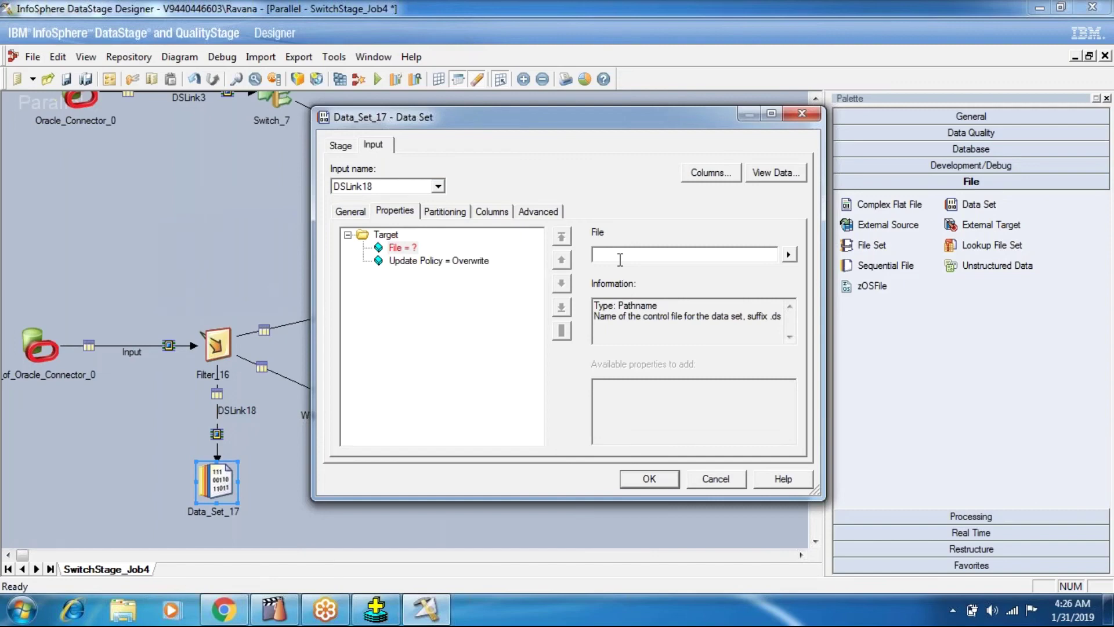
text(FilterReject.ds)
key(Return)
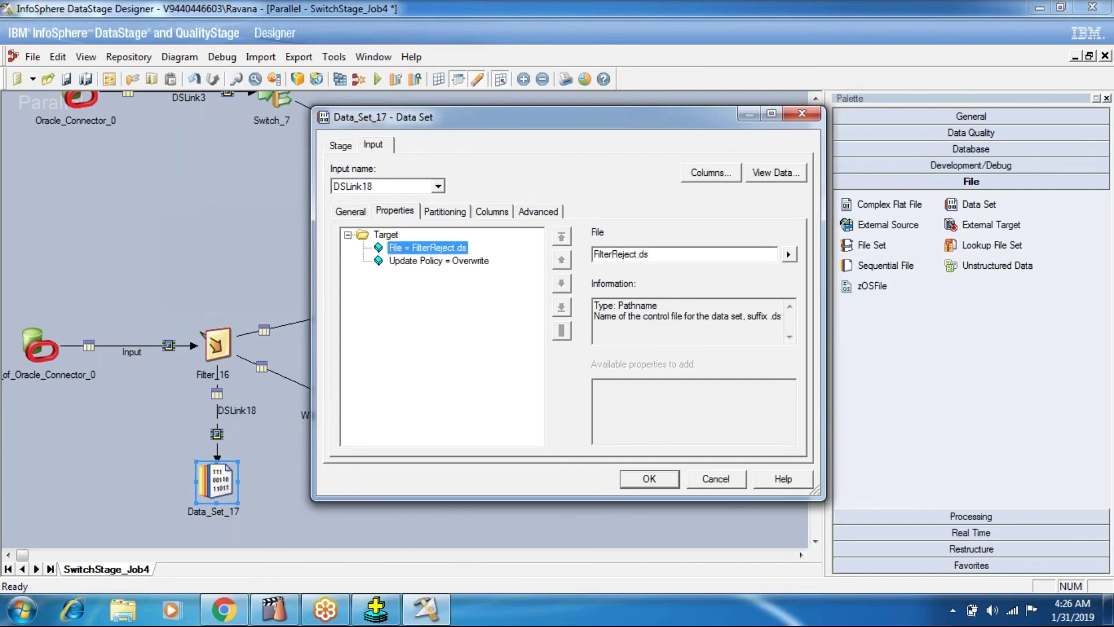
click(632, 483)
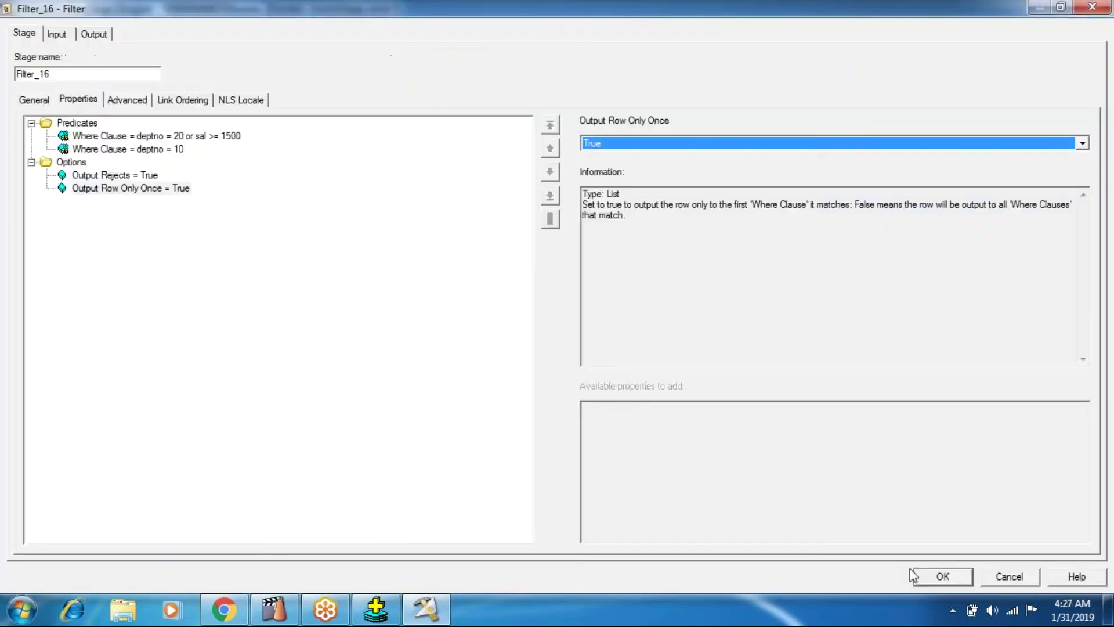
Save Filter_16 with Output Row Only Once set to True, and compile and run SwitchStage_Job4 with no warning limit
click(934, 574)
click(341, 80)
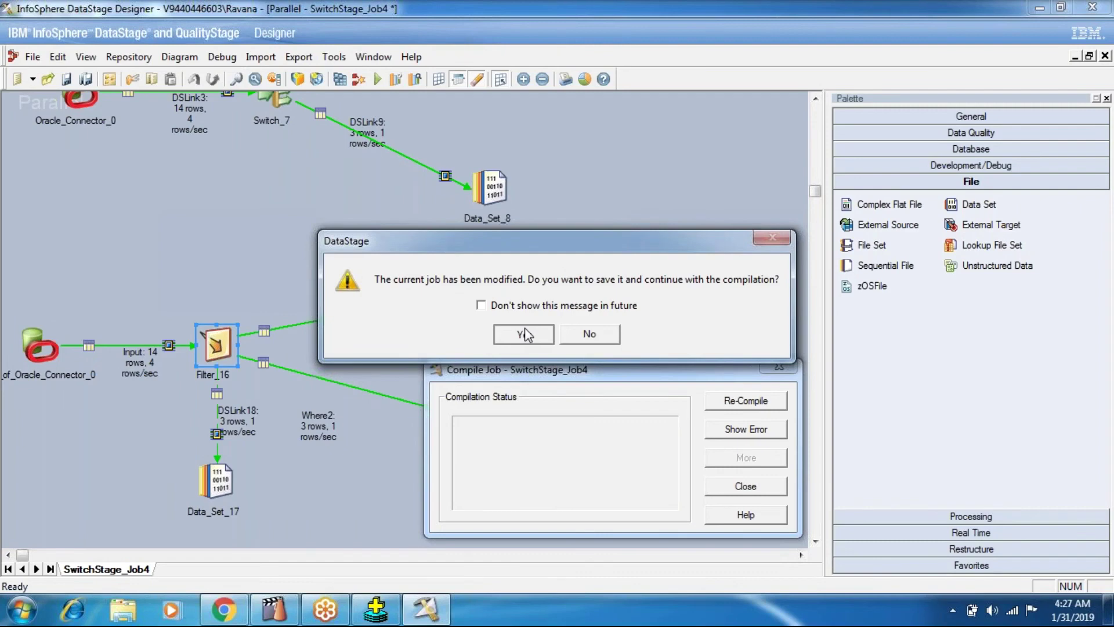
click(523, 333)
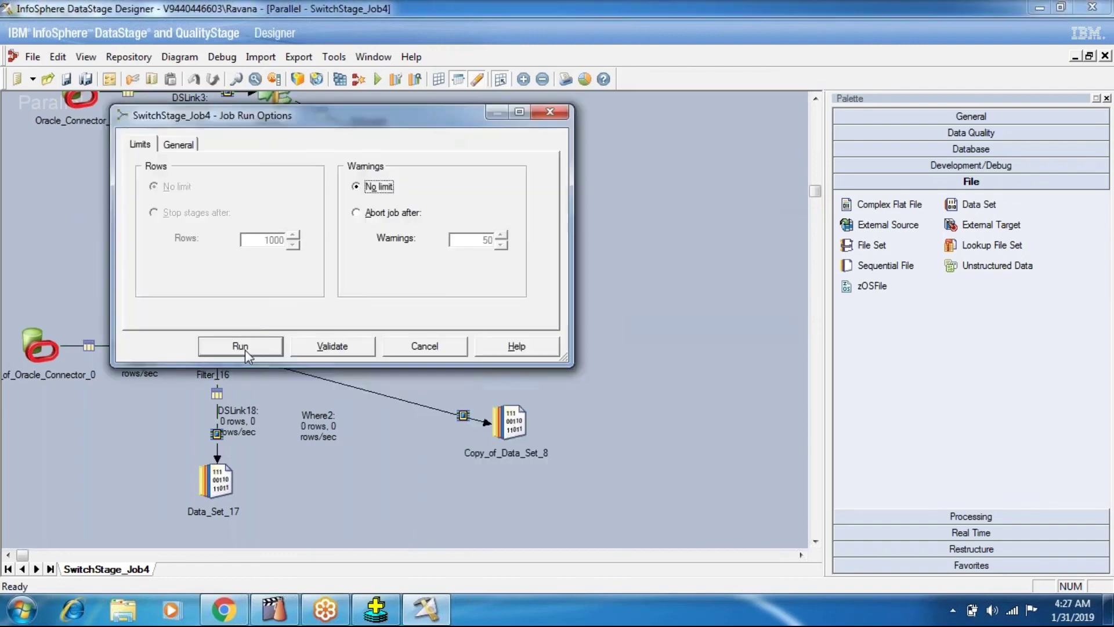
click(244, 346)
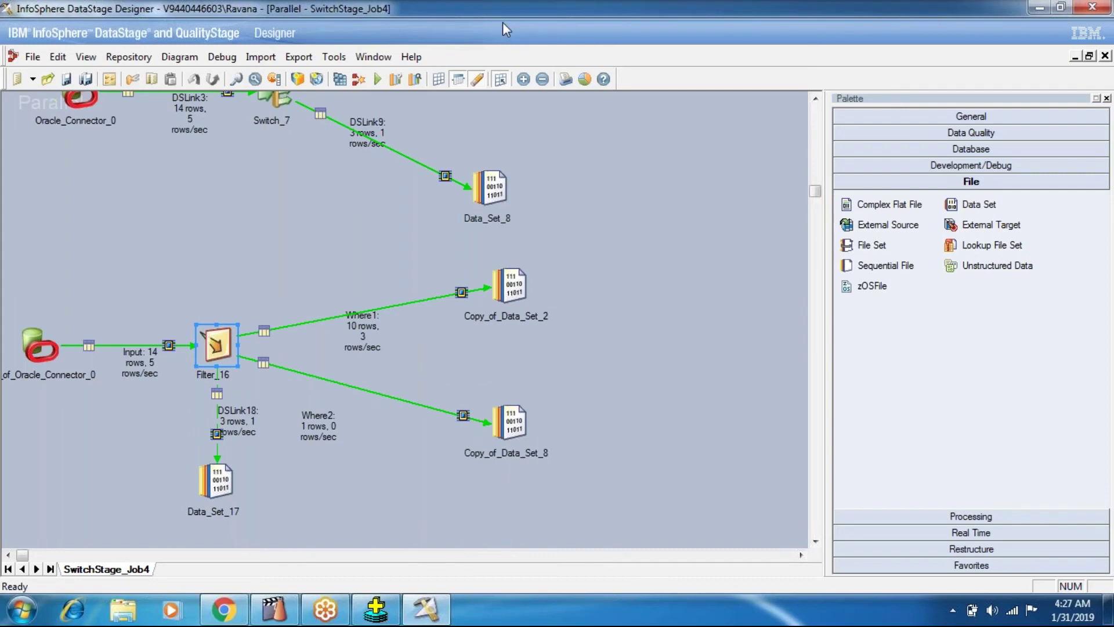
click(232, 434)
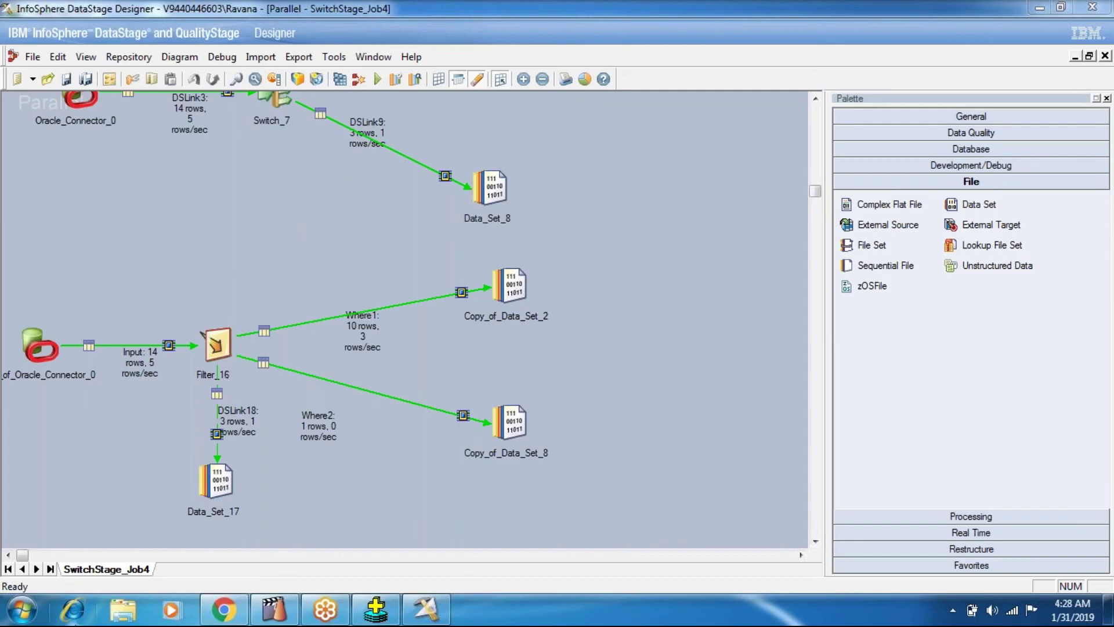
Switch to a new blank Notepad document and maximize its window
click(19, 609)
click(58, 189)
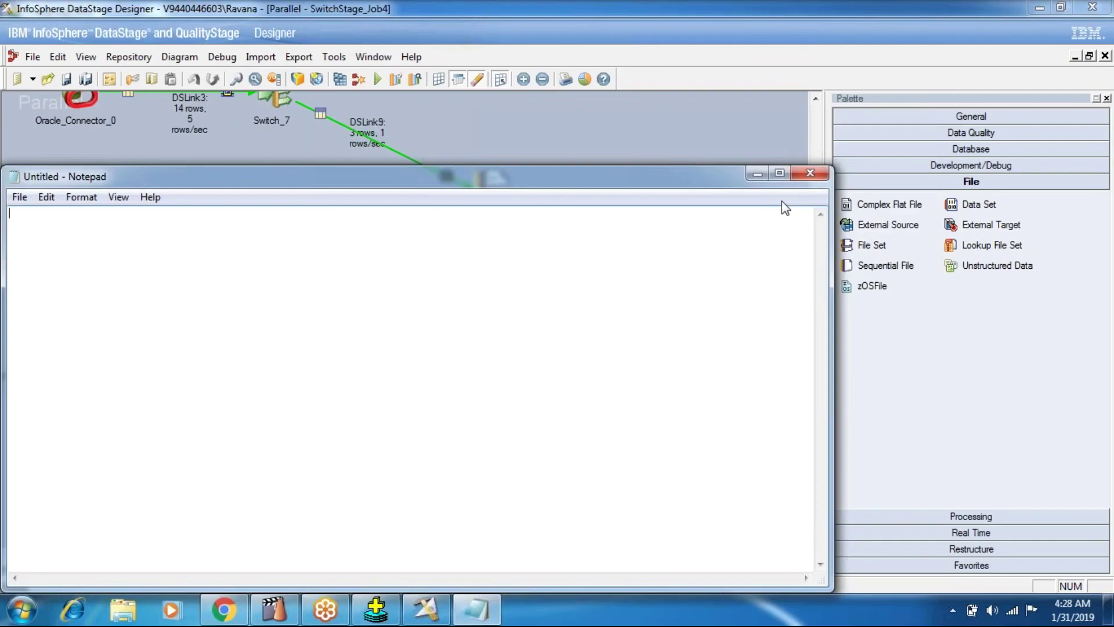
click(779, 174)
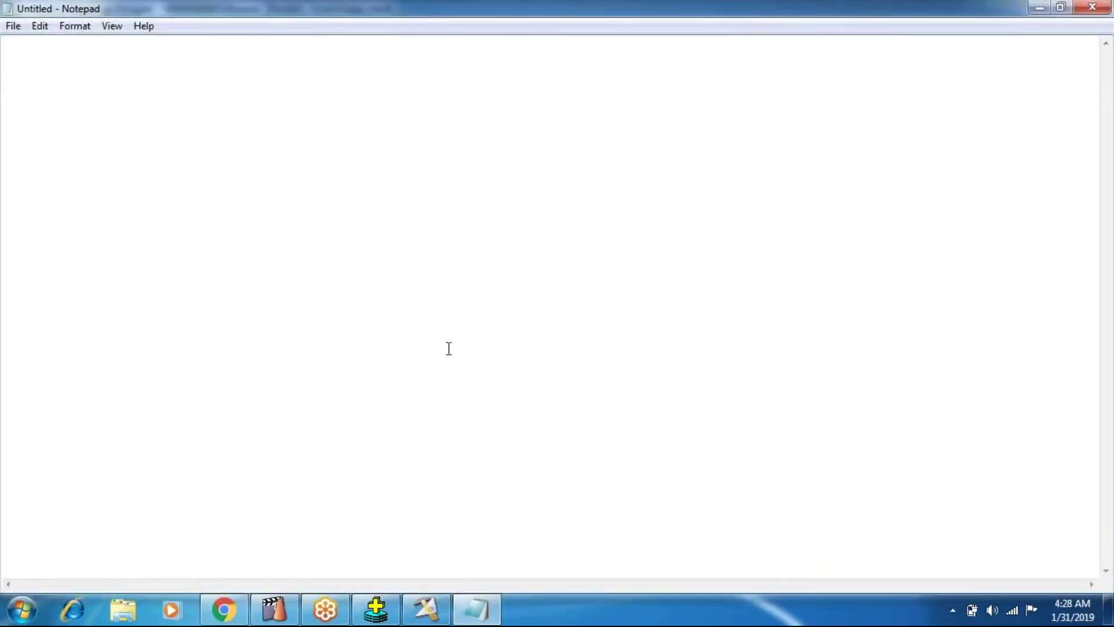
Set the font size of the Notepad document to 20
click(79, 26)
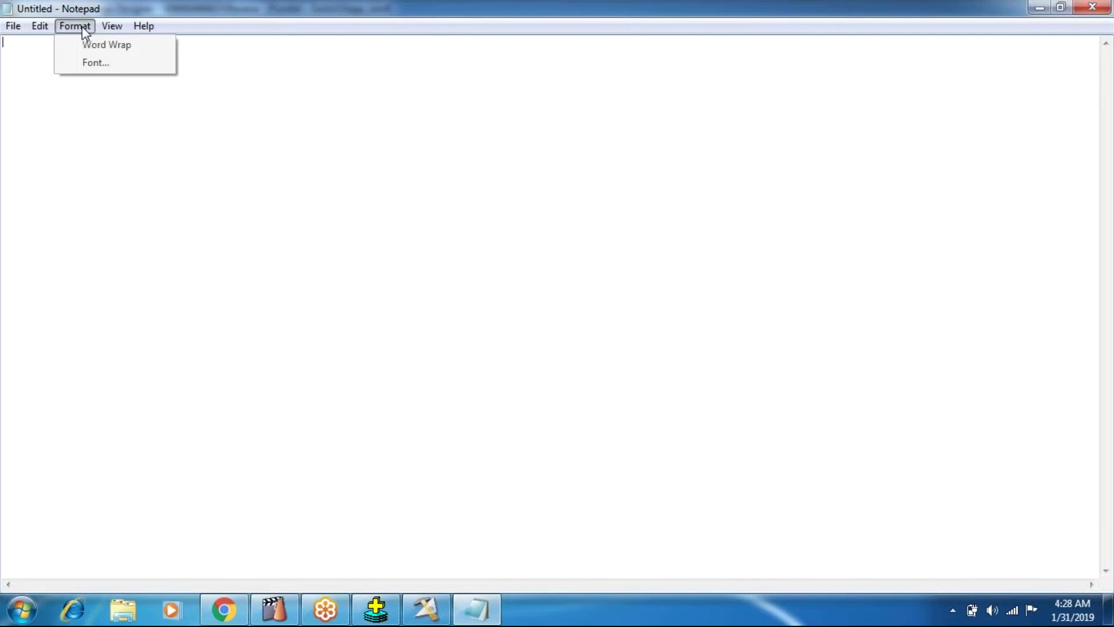
click(93, 63)
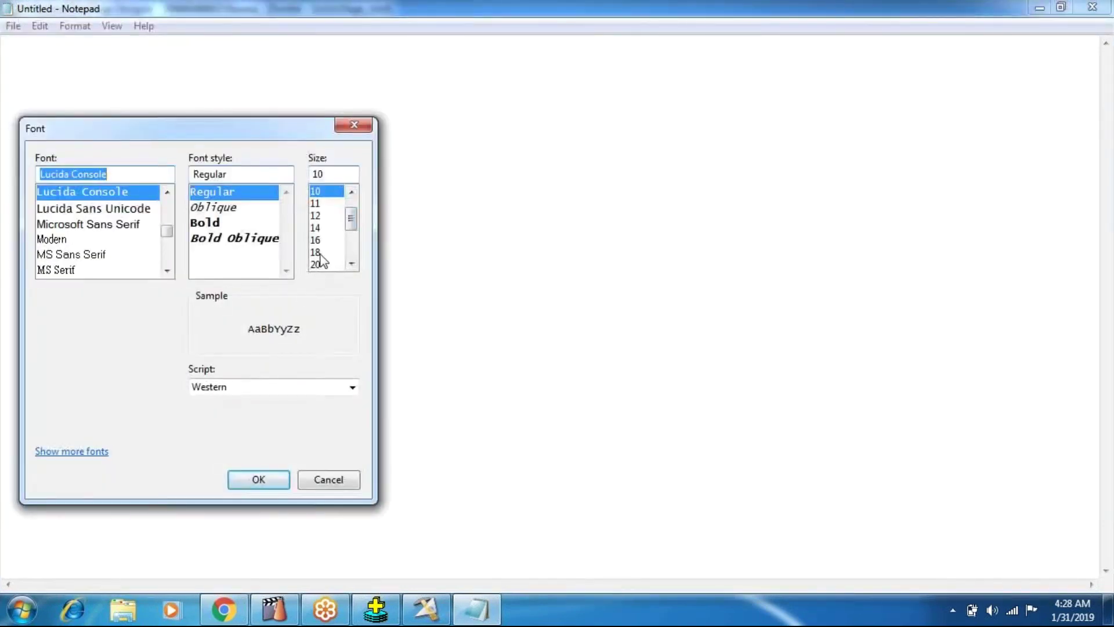
click(318, 253)
click(324, 264)
click(259, 479)
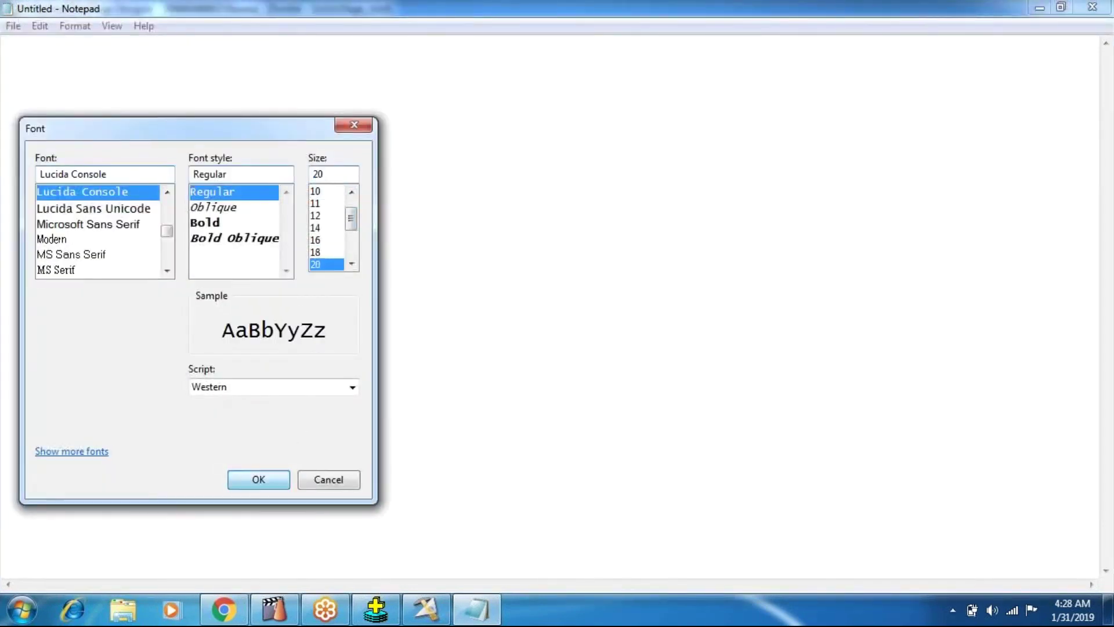
text(lte)
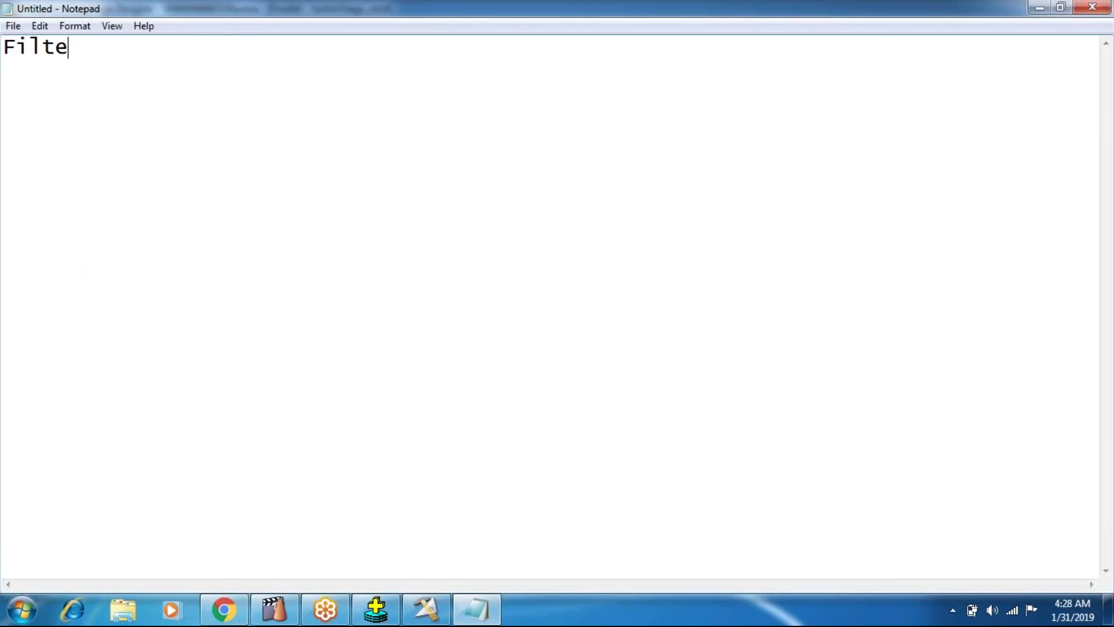
key(BackSpace)
key(BackSpace)
key(BackSpace)
key(BackSpace)
key(BackSpace)
Write the heading "Switch" on the first line and underline it with a row of dashes
text(Switch)
key(Return)
key(Return)
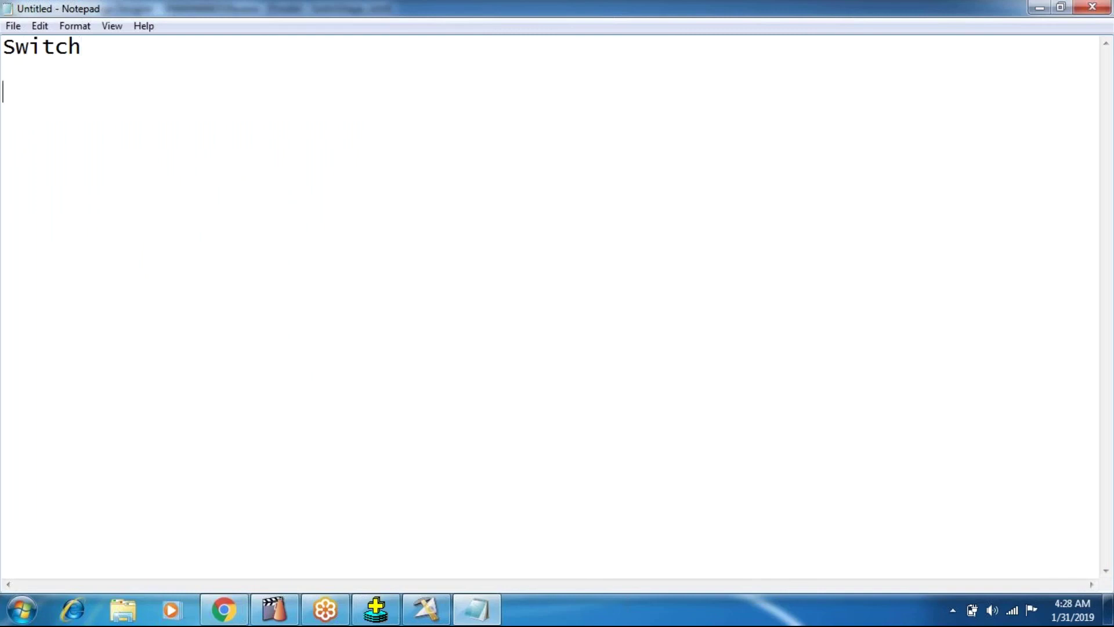
text(--------)
Write "Single I/P Link and N no of O/P Links" below the Switch heading, after a blank line
text(Single)
text( In)
key(BackSpace)
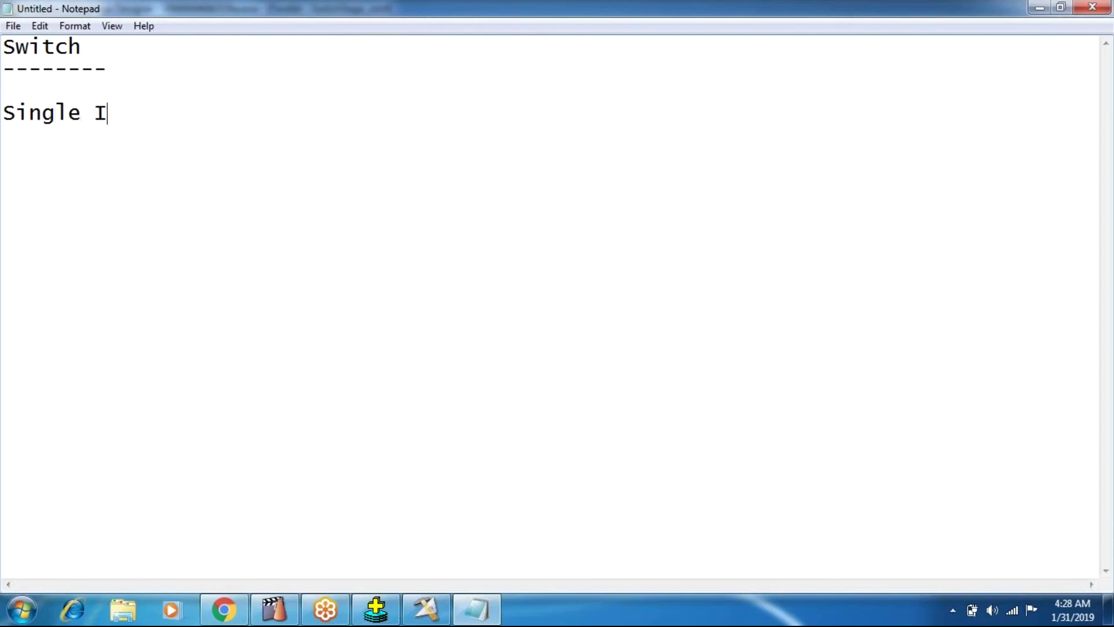
text(/p)
key(BackSpace)
text(P Link and )
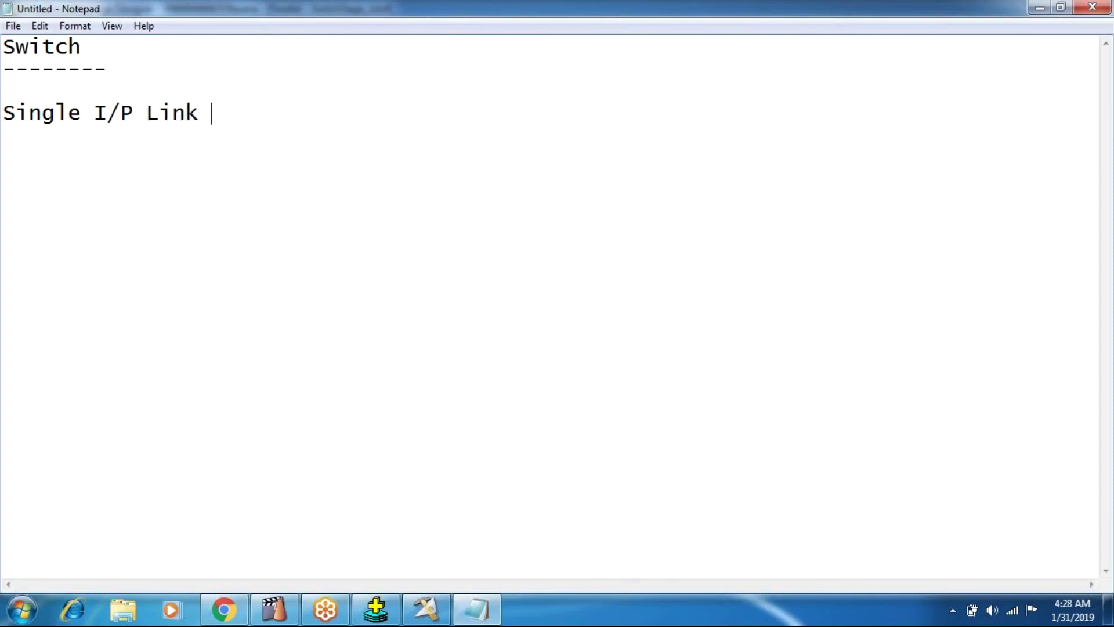
text(N n)
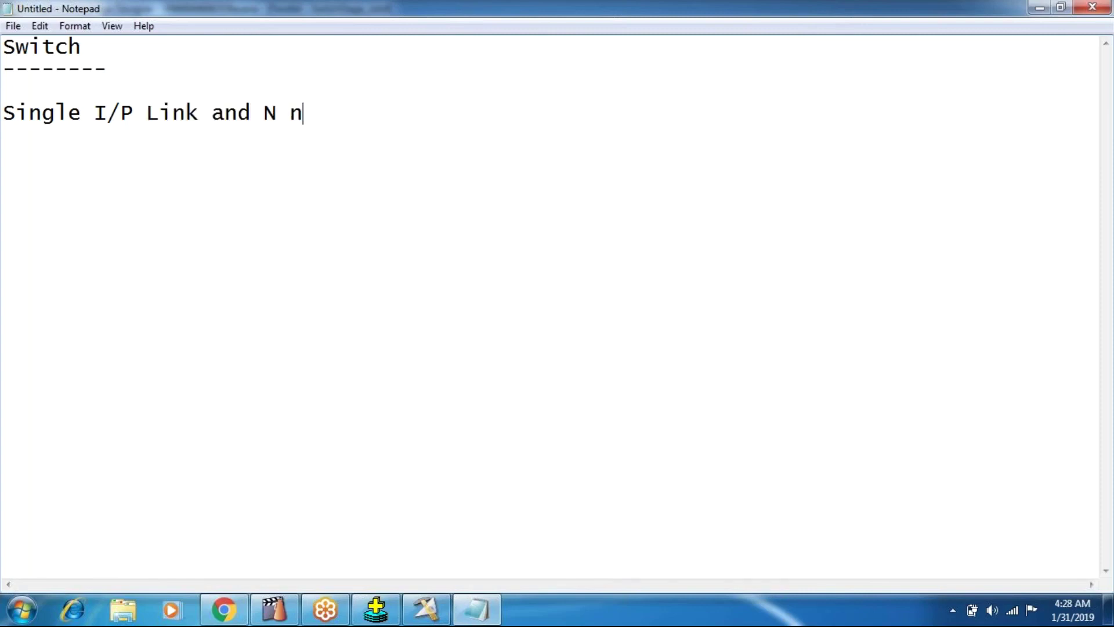
text(o of O/P Links)
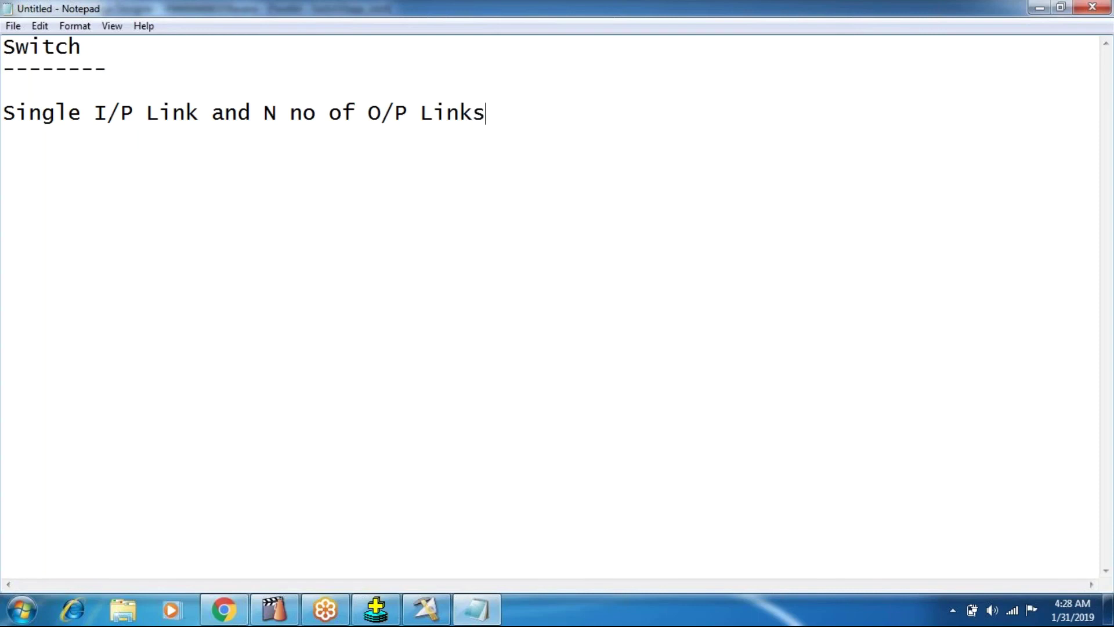
Extend the Switch links line with "& One optional Reject Link."
text( & One opr)
key(BackSpace)
text(t)
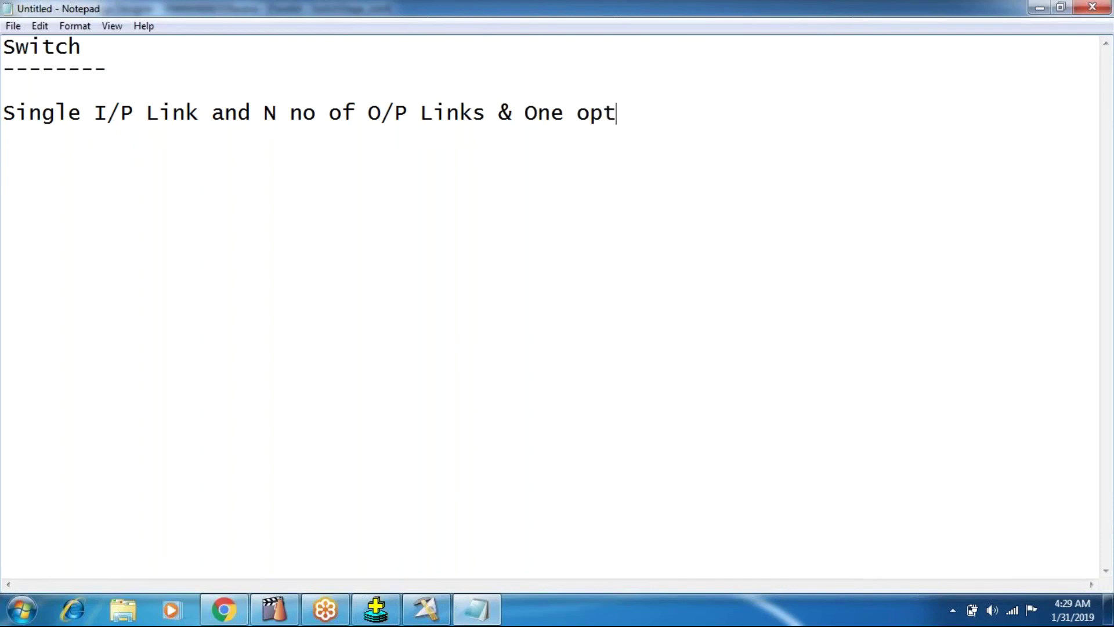
text(ional R)
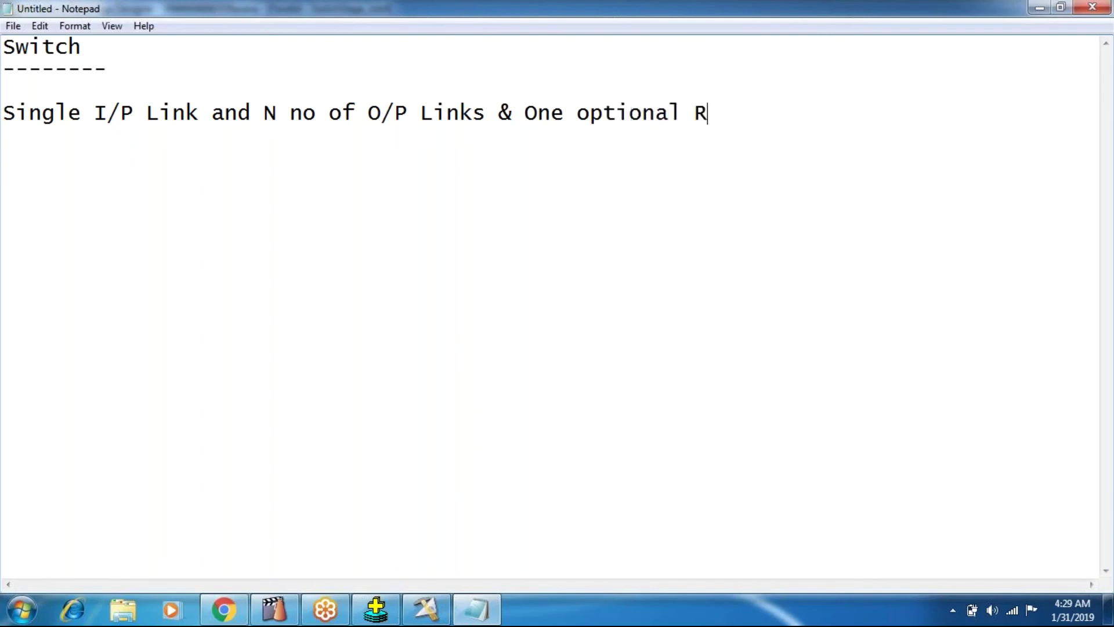
text(ehec)
key(BackSpace)
key(BackSpace)
key(BackSpace)
text(ject Link.)
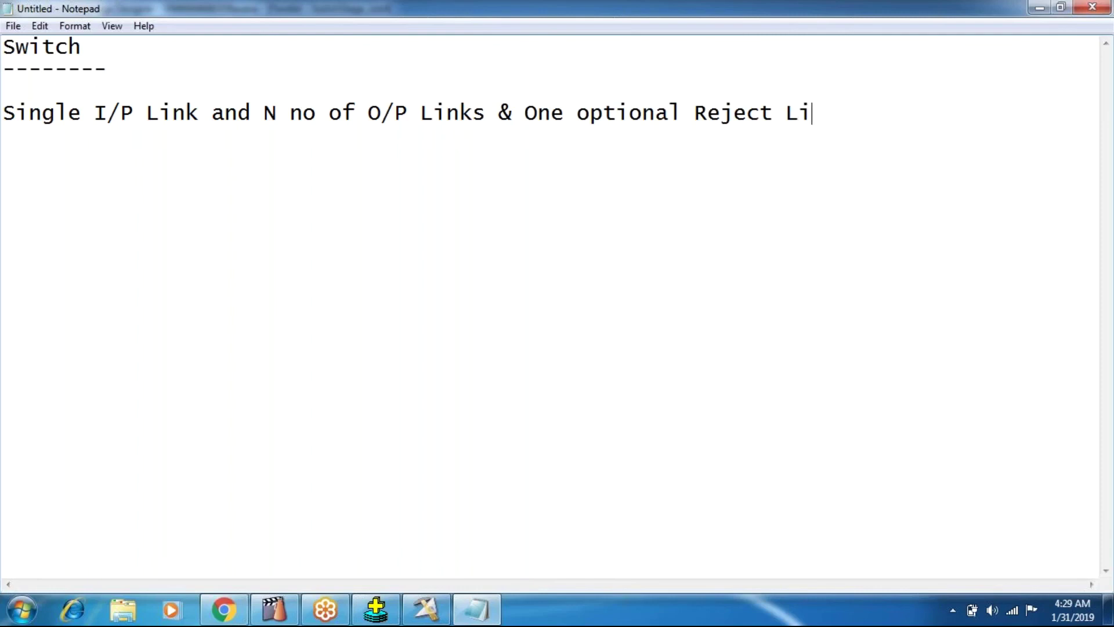
Begin the second Switch note, after a blank line, with "We can use single column and"
key(Return)
key(Return)
text(Its)
key(BackSpace)
key(BackSpace)
text(s)
key(BackSpace)
key(BackSpace)
key(BackSpace)
key(BackSpace)
text(We can )
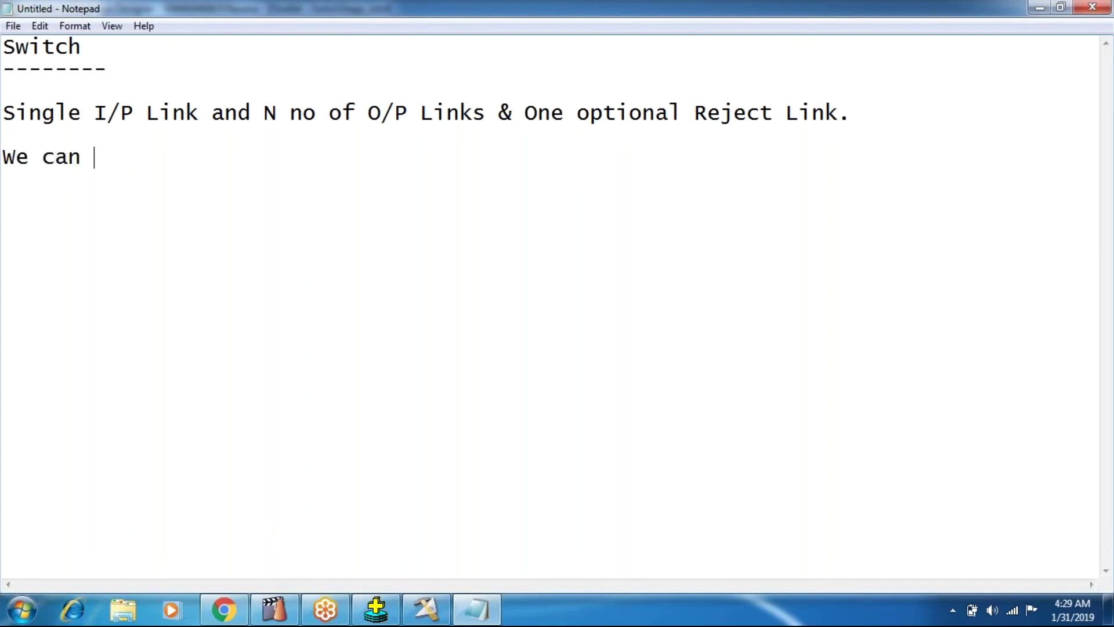
text(use sing)
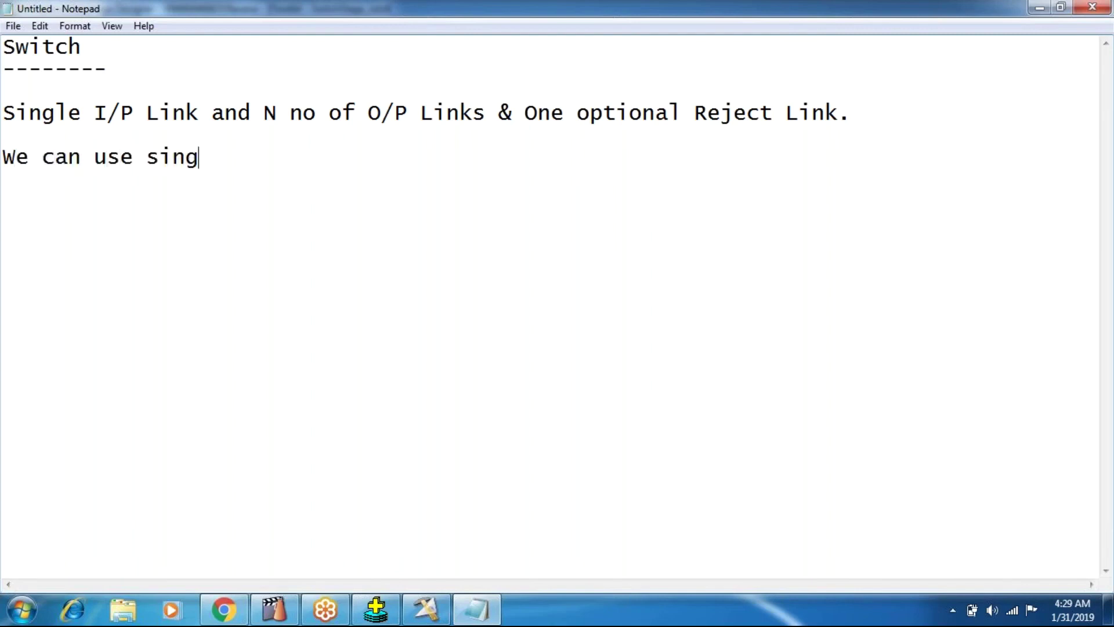
text(le column)
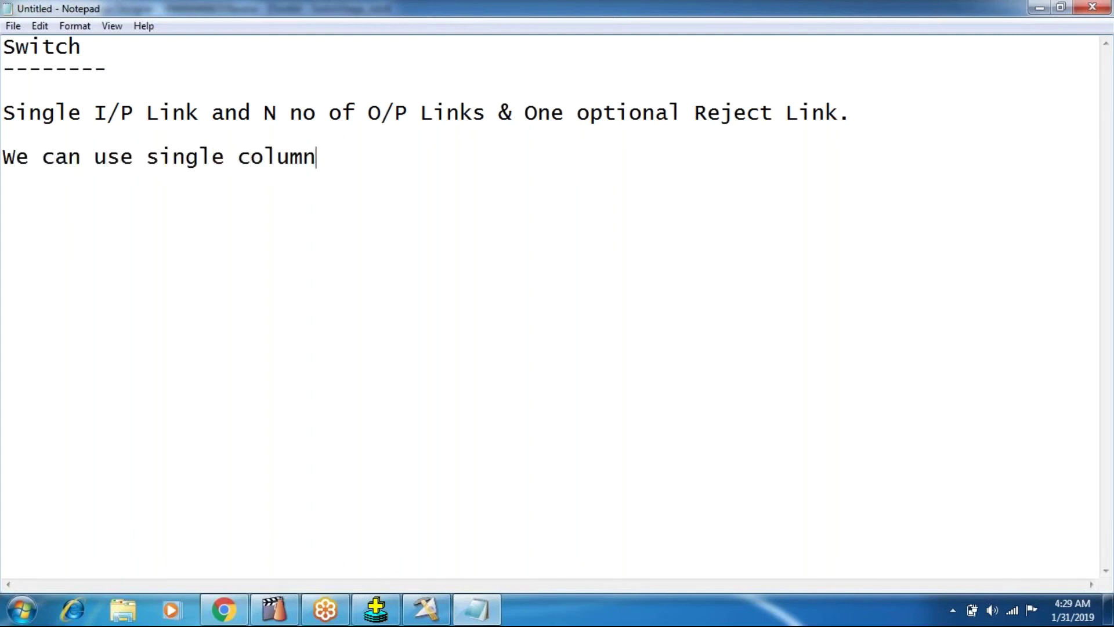
text( and N no)
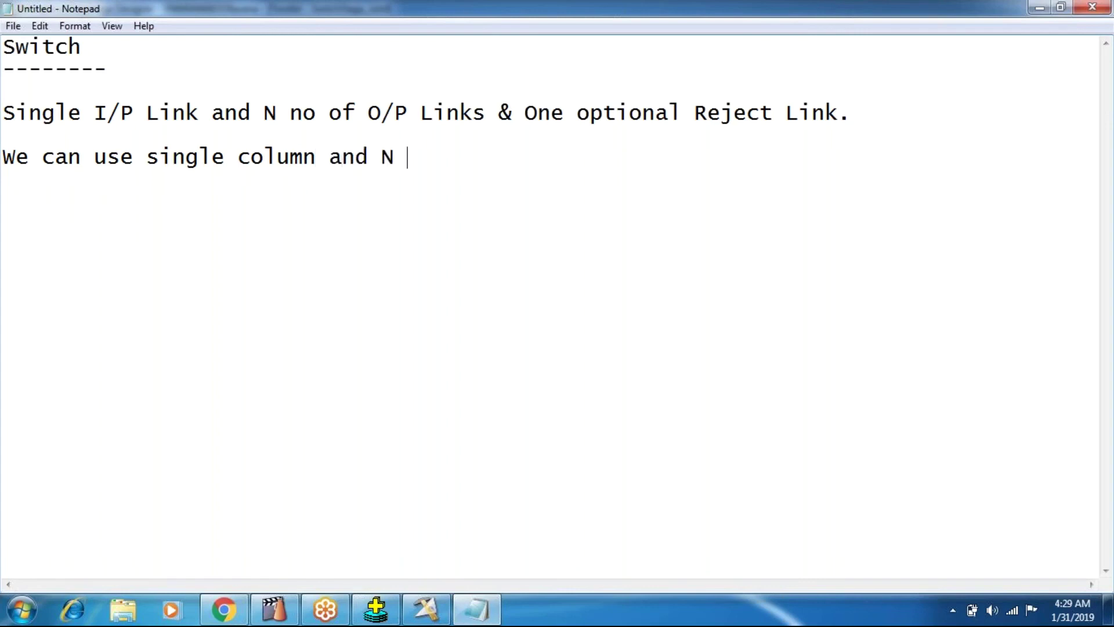
key(BackSpace)
key(BackSpace)
key(BackSpace)
key(BackSpace)
key(BackSpace)
key(BackSpace)
Replace "N" with "128" as the number of output links in the first Switch note
click(270, 105)
key(Delete)
text(128)
Complete the second Switch note with "Multile conditions." after "We can use single column and"
key(Down)
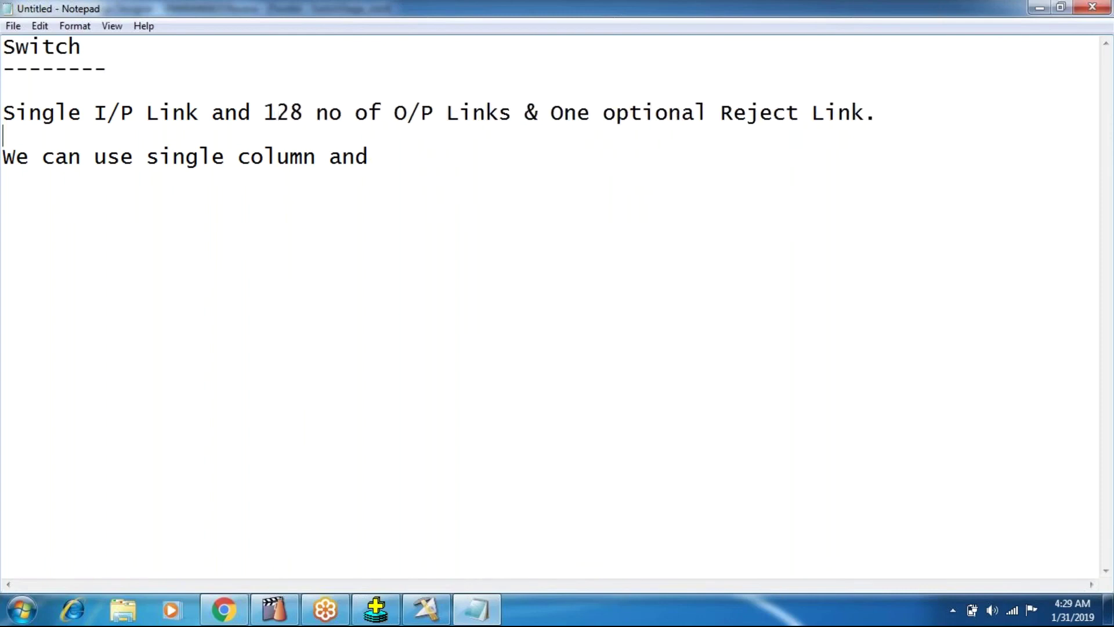
key(Down)
key(Right)
key(Right)
key(Right)
key(Right)
key(Right)
key(Right)
key(Right)
key(Right)
key(Right)
key(Right)
key(Right)
key(Right)
key(Right)
key(Right)
key(Right)
key(Right)
key(Right)
key(Right)
key(Right)
key(Right)
text(Muli)
key(BackSpace)
text(tile ci)
key(BackSpace)
text(onditions.)
Add a third Switch note reading "Supports Reject link, we can caputre rejected data.", separated by a blank line
key(Return)
text(Suppoert)
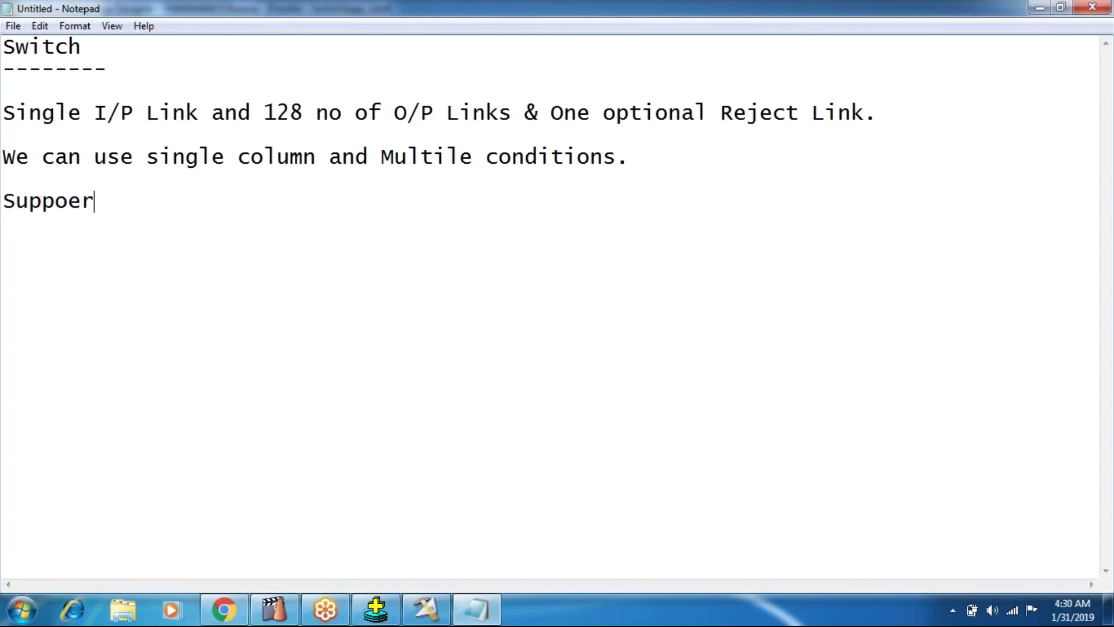
key(BackSpace)
key(BackSpace)
key(BackSpace)
text(rtd)
key(BackSpace)
text(s Rejec)
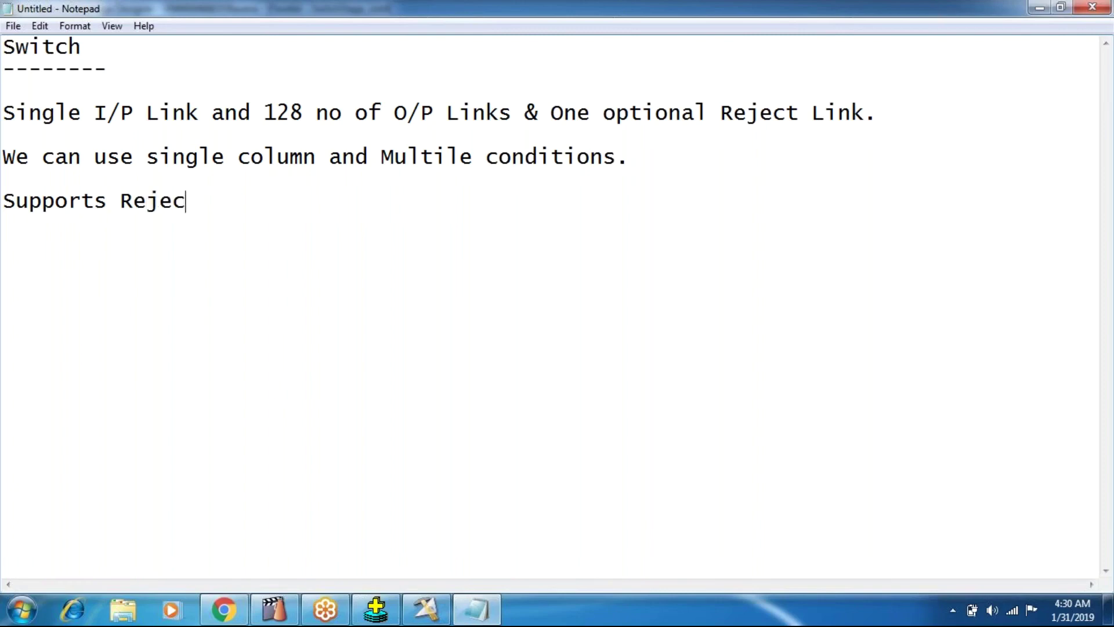
text(t link,)
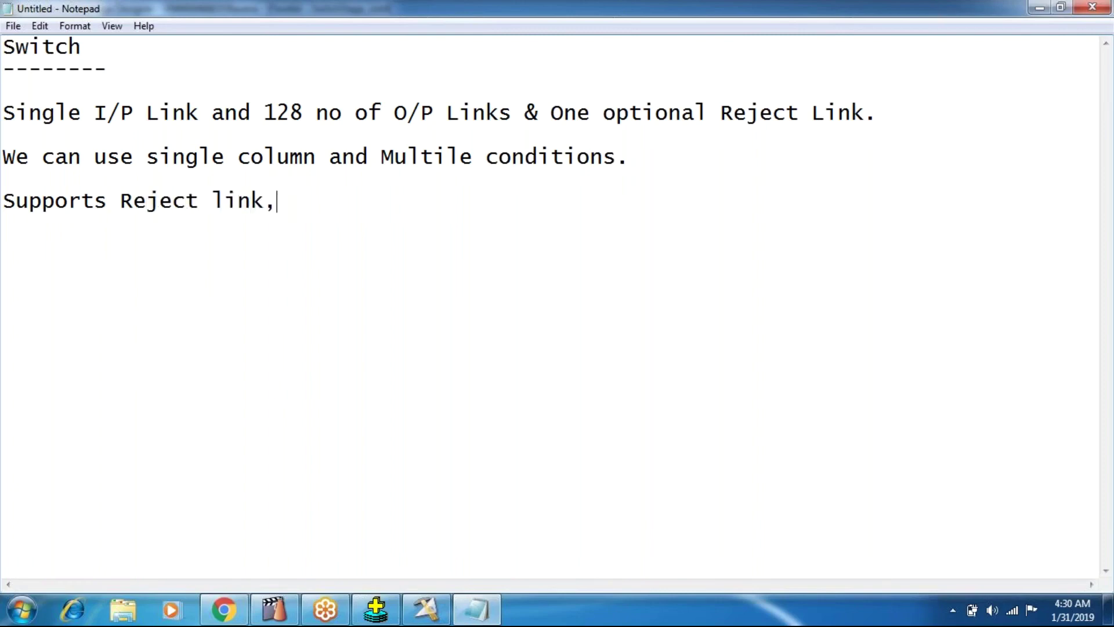
text( we can cap)
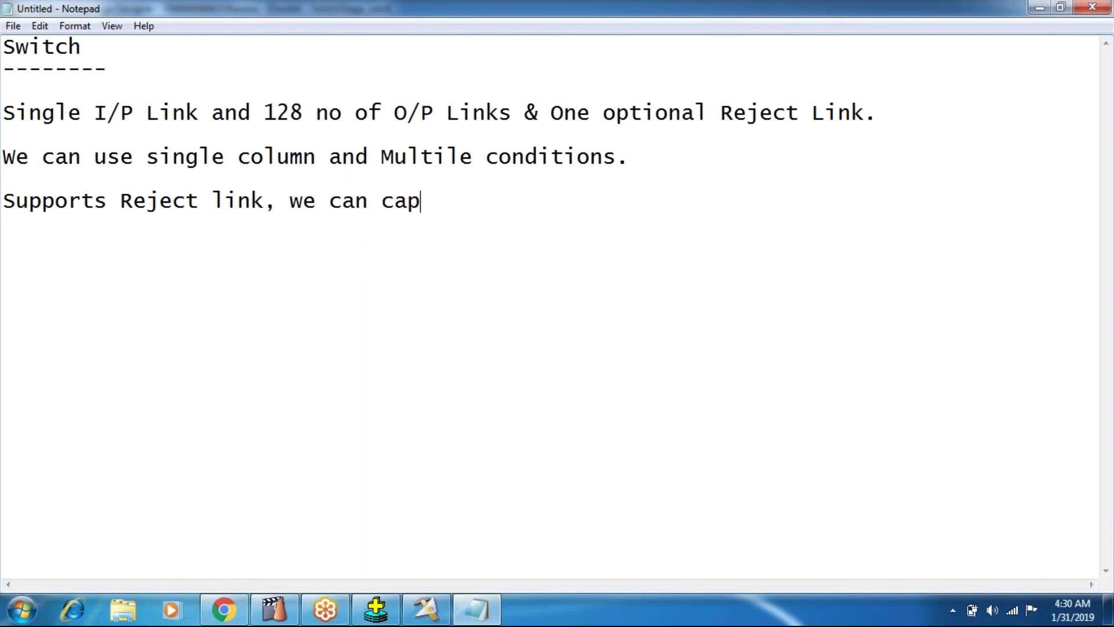
text(utre re)
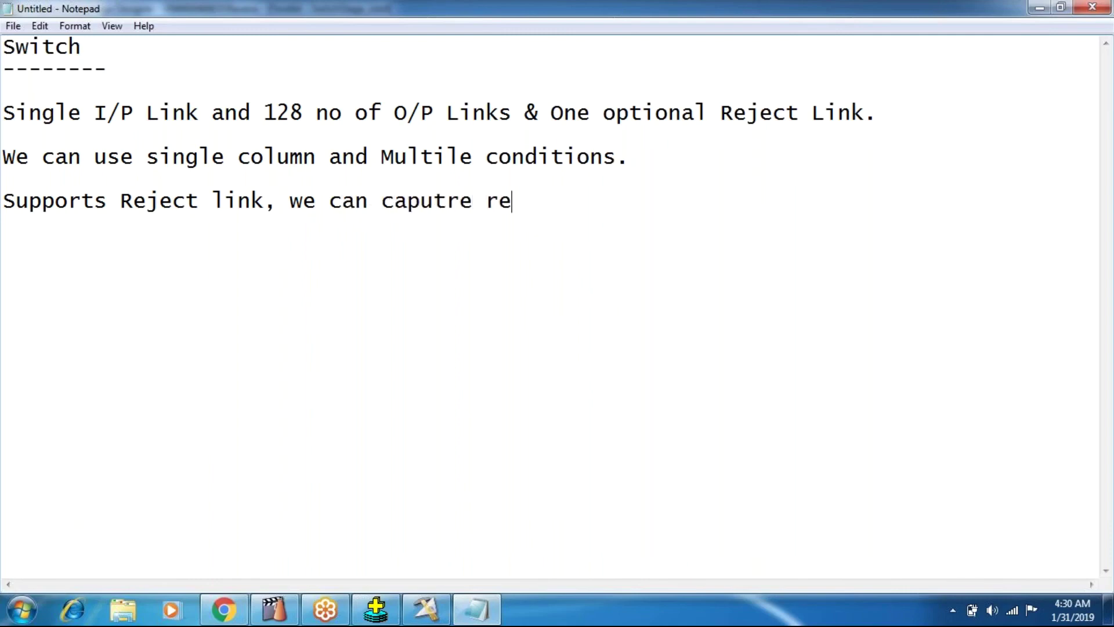
text(jected data.)
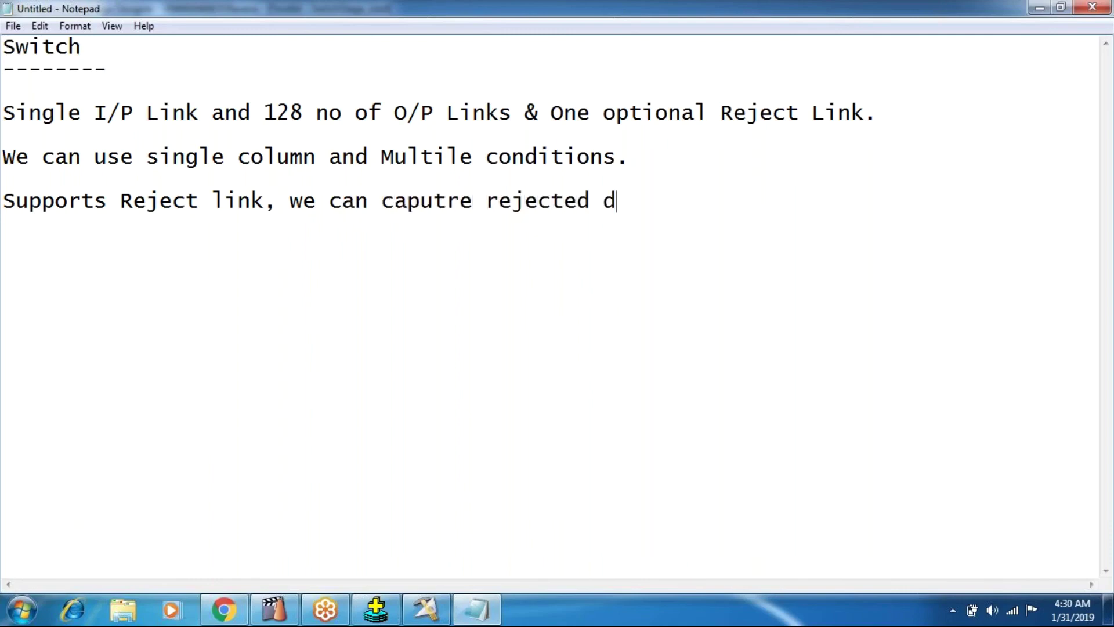
Add a "Filter" heading underlined with dashes below the Switch notes, separated from them by two blank lines
key(Return)
key(Return)
text(Filter)
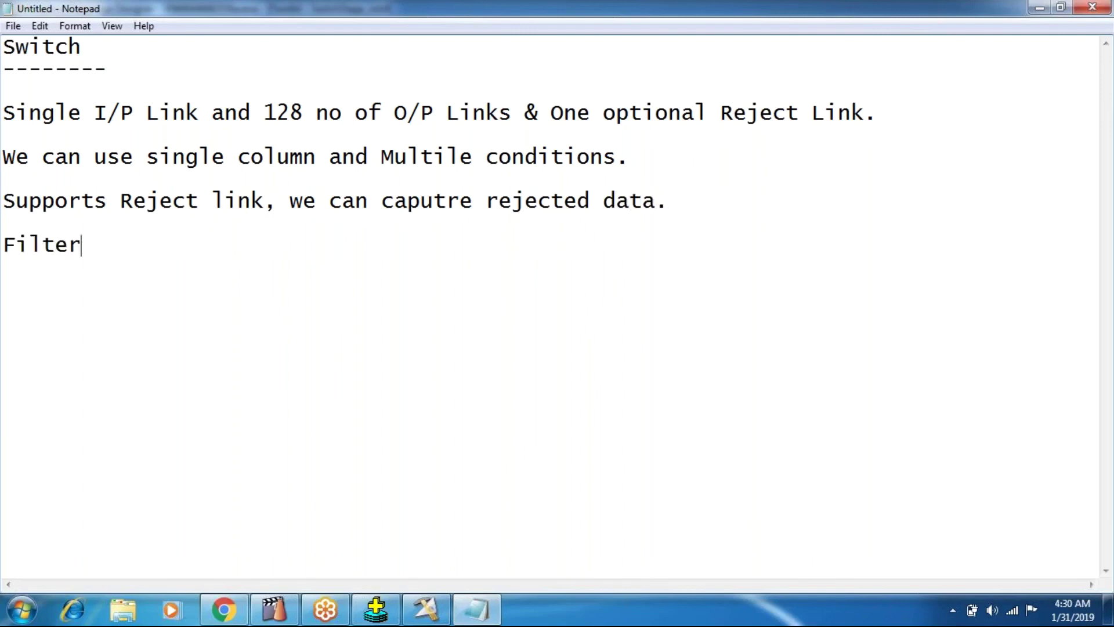
key(Return)
key(Return)
text(------)
click(81, 245)
click(3, 223)
key(Return)
click(3, 266)
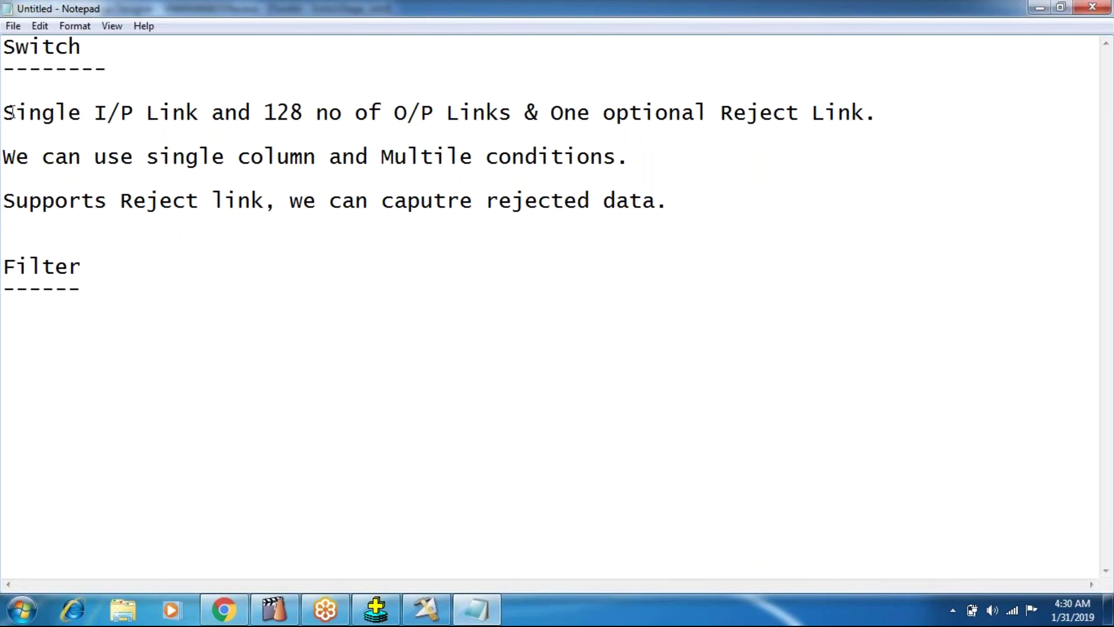
Copy the first Switch note about input, output and reject links to the line below the Filter heading
drag(16, 111, 305, 113)
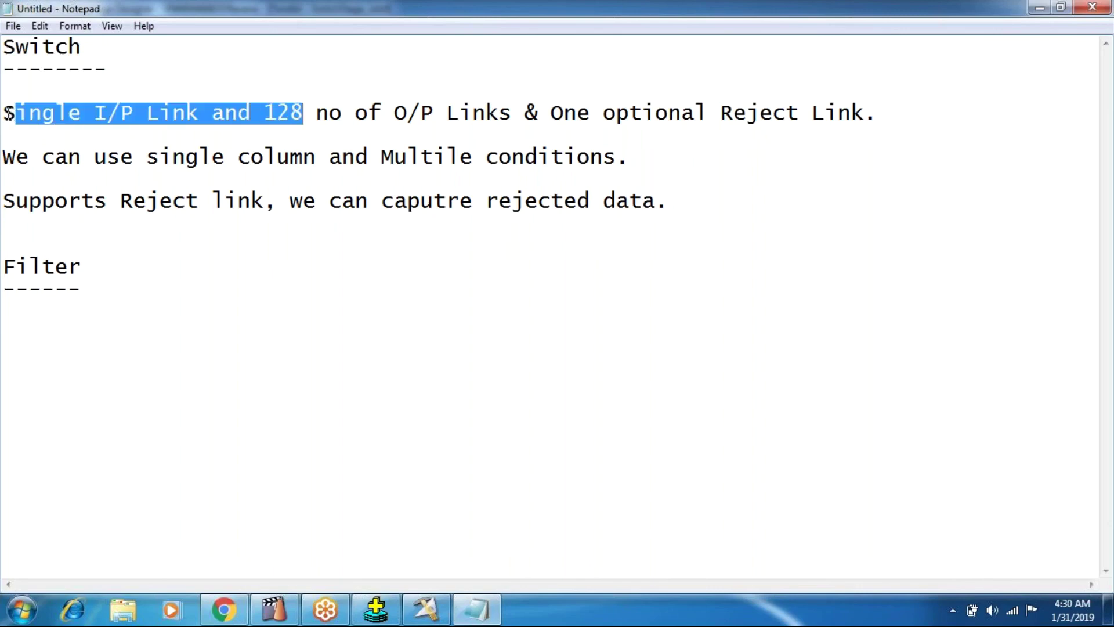
drag(6, 113, 597, 128)
key(ctrl+c)
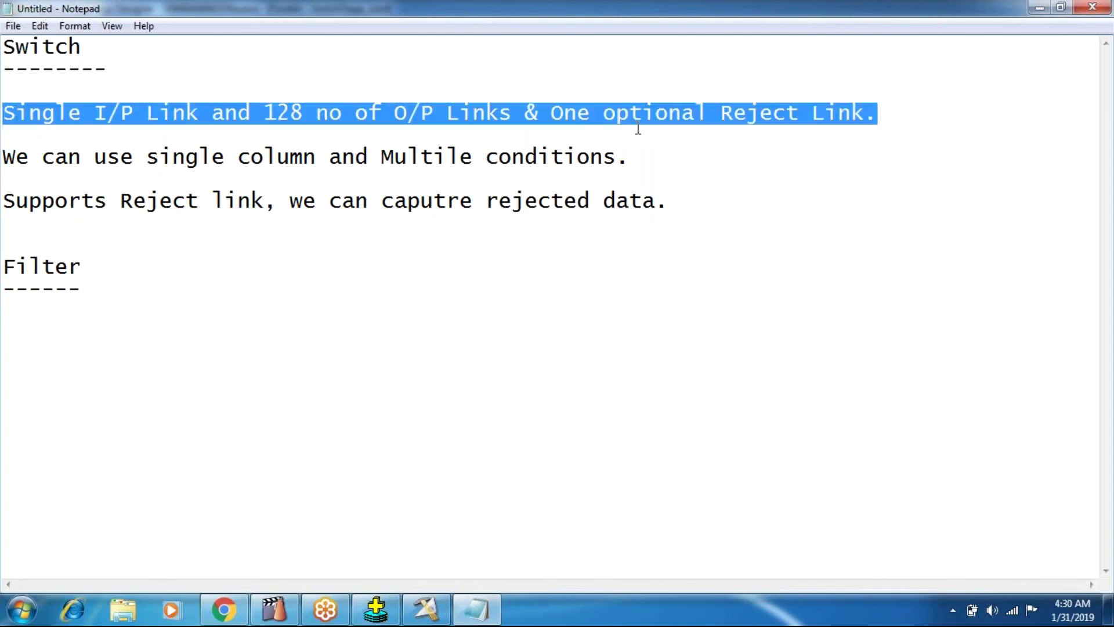
click(57, 307)
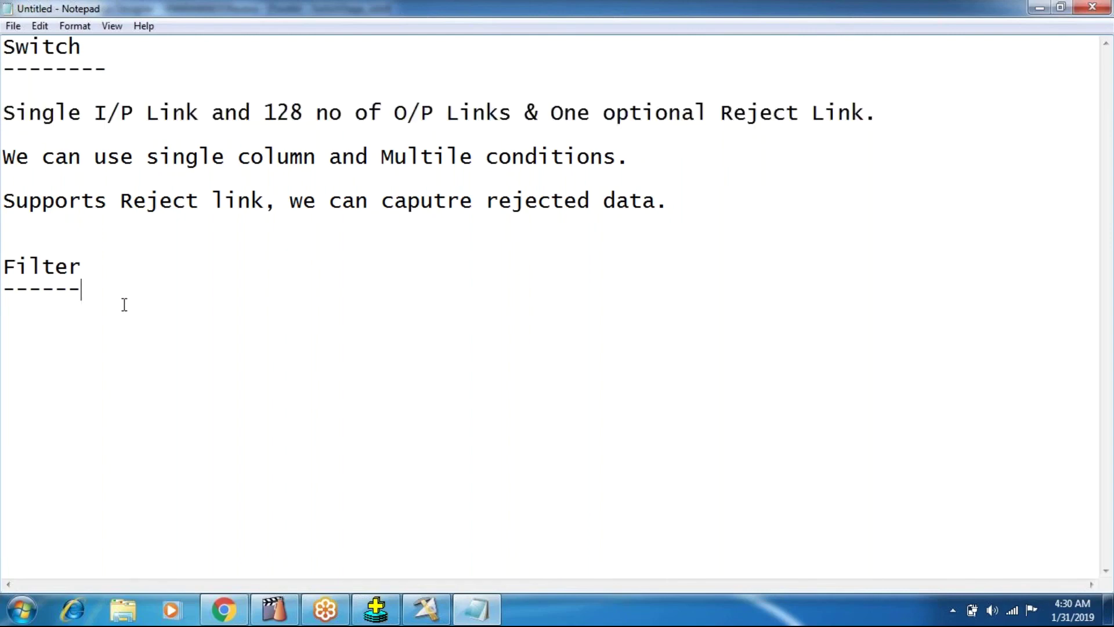
key(Return)
key(ctrl+v)
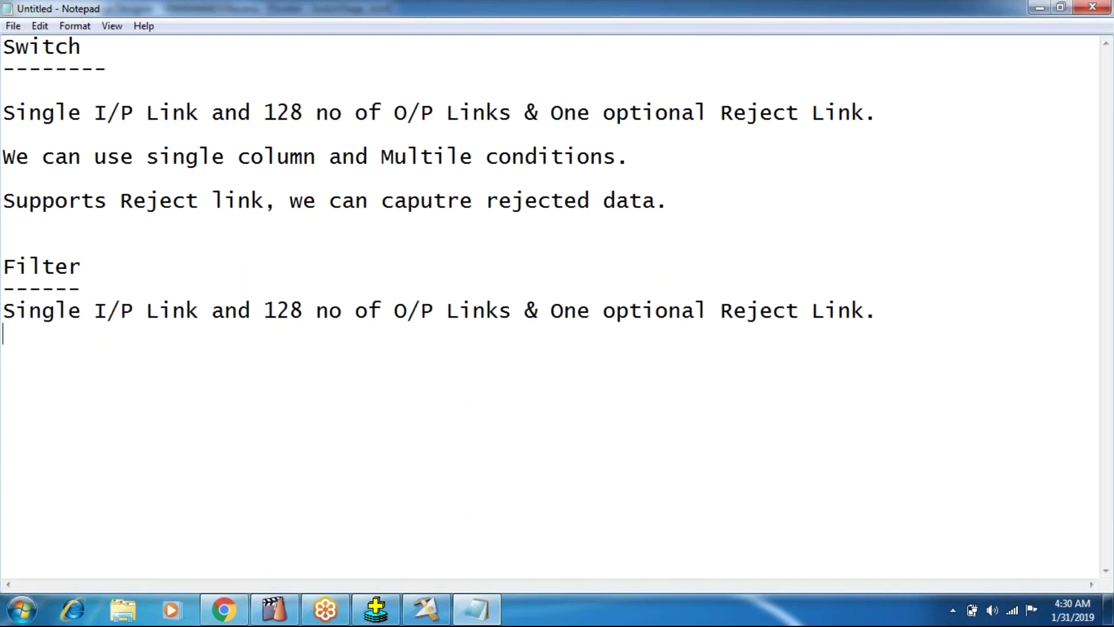
Replace "128" with "N" as the number of output links in the copied Filter note
click(302, 307)
key(BackSpace)
key(BackSpace)
key(BackSpace)
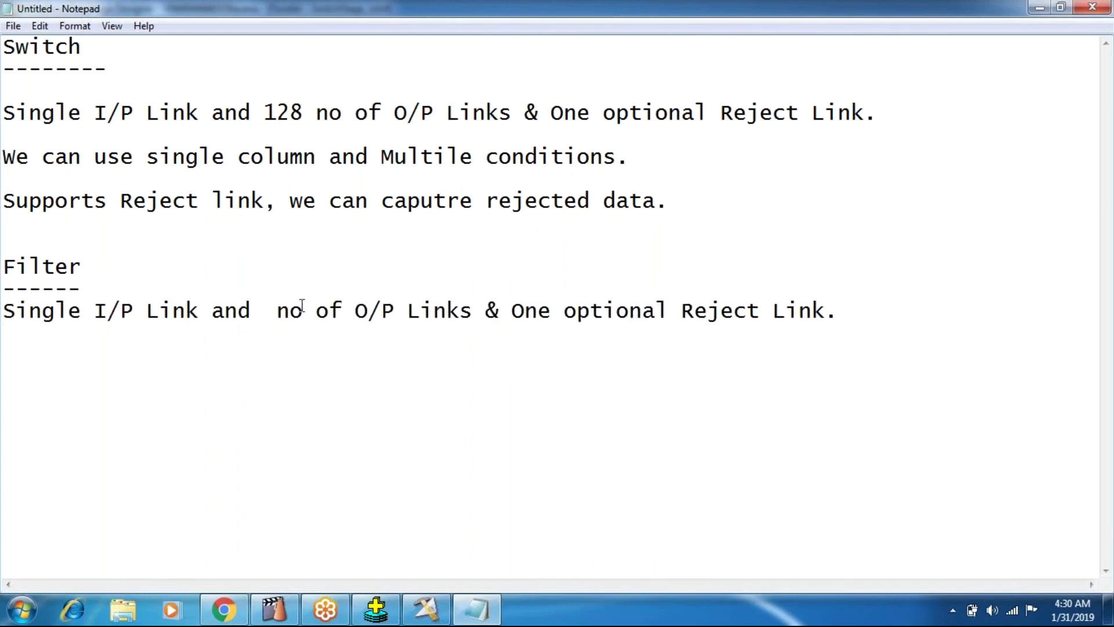
text(N)
Begin a second Filter note, after a blank line, with "We can use"
click(862, 322)
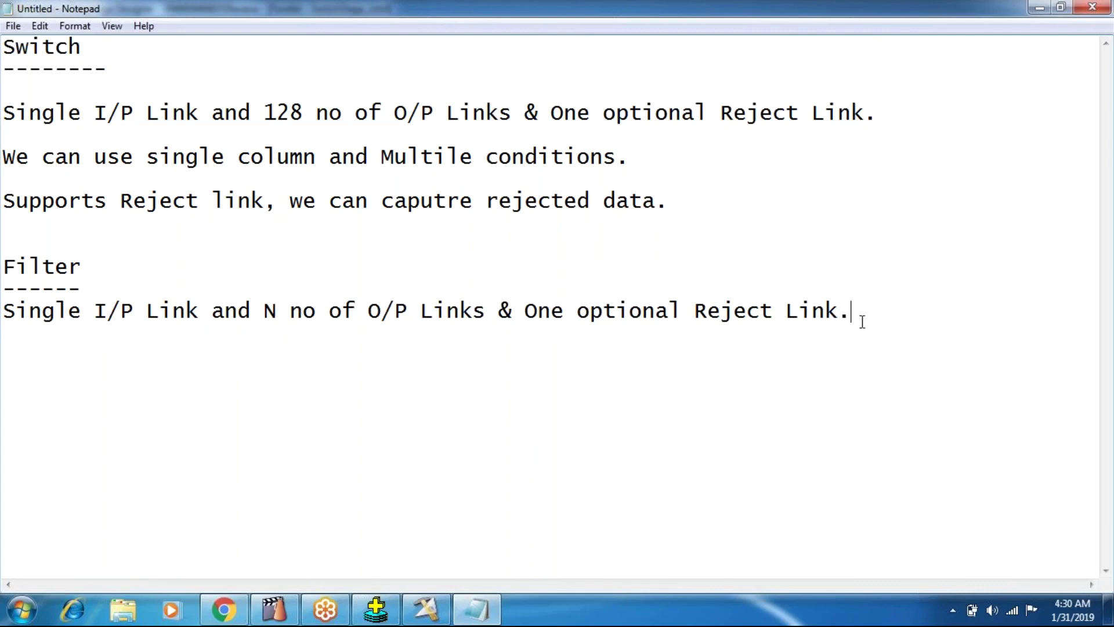
key(Return)
key(Return)
text(We can use)
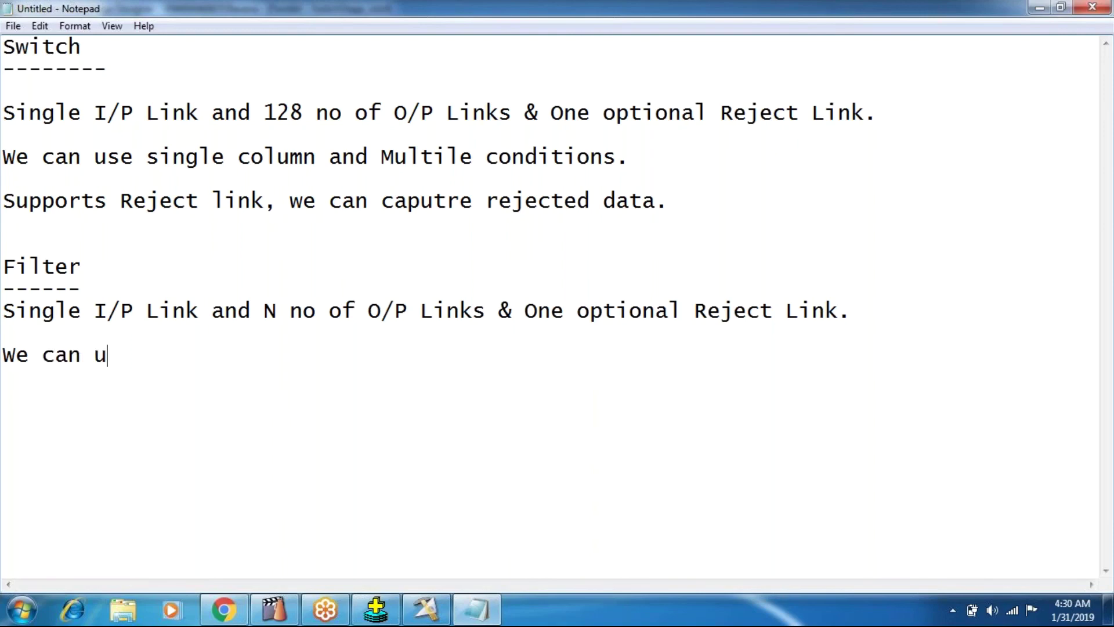